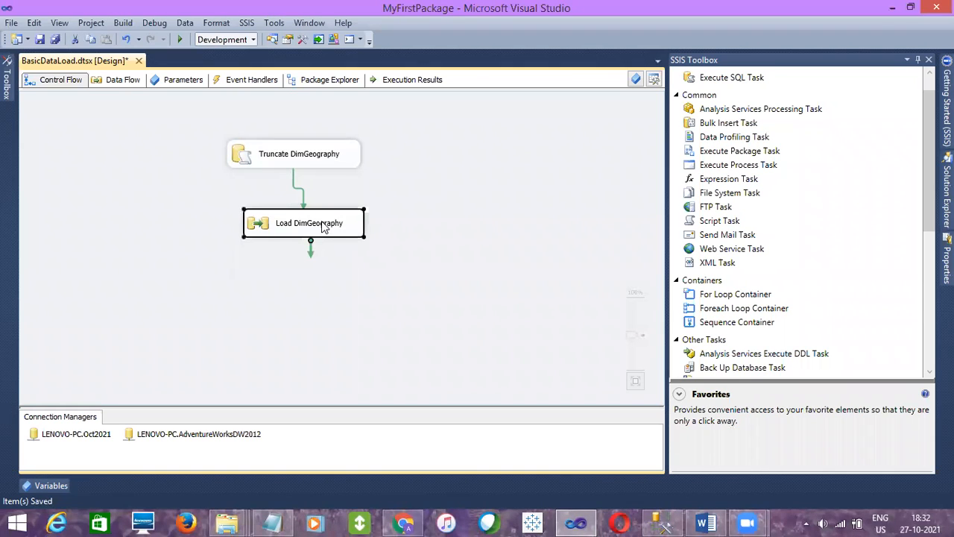
# - Delete the precedence constraint between Truncate DimGeography and Load DimGeography on the control flow canvas
pyautogui.click(328, 153)
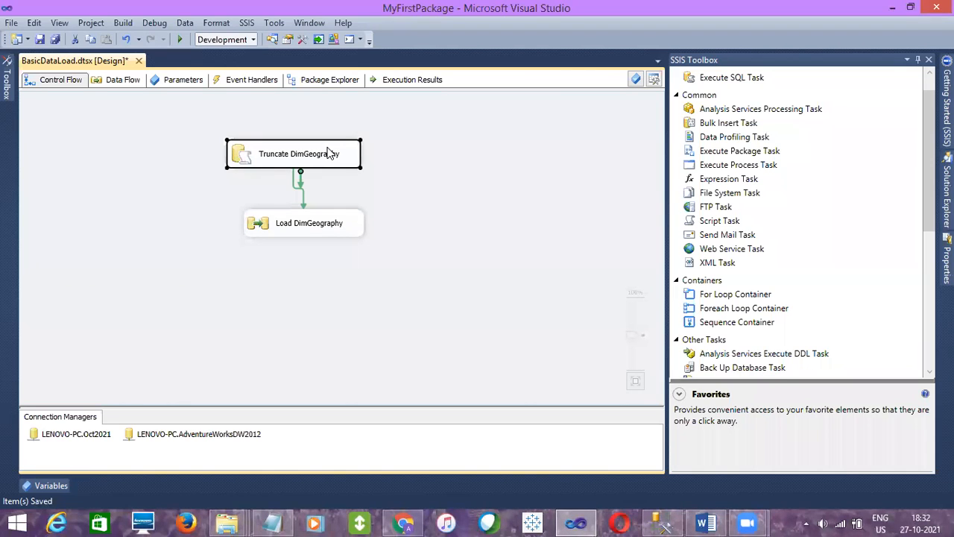
pyautogui.click(384, 191)
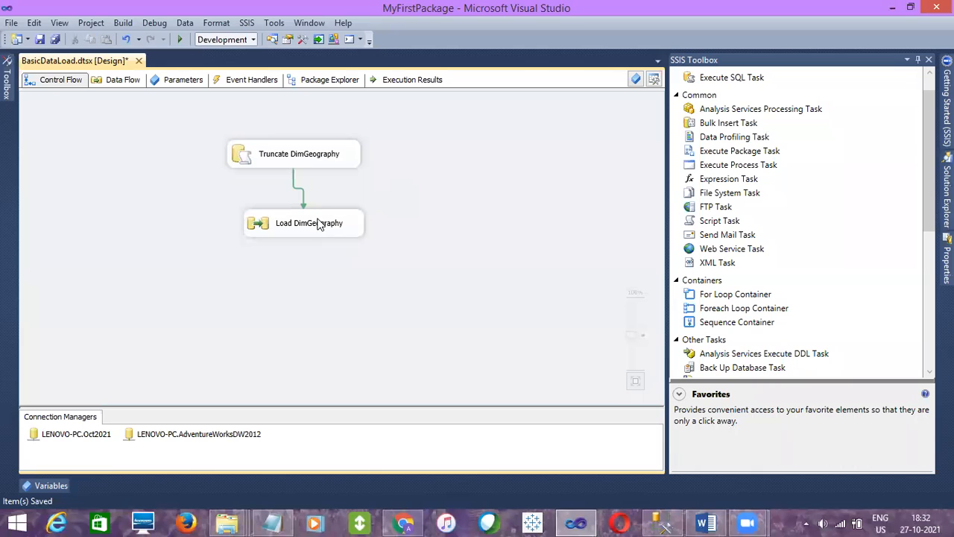
pyautogui.click(293, 180)
pyautogui.doubleClick(293, 181)
pyautogui.press('Delete')
# - Move the Load DimGeography task to the right of Truncate DimGeography, and shift Truncate DimGeography slightly up and left
pyautogui.click(288, 227)
pyautogui.moveTo(288, 227); pyautogui.dragTo(440, 151)
pyautogui.moveTo(311, 155); pyautogui.dragTo(282, 139)
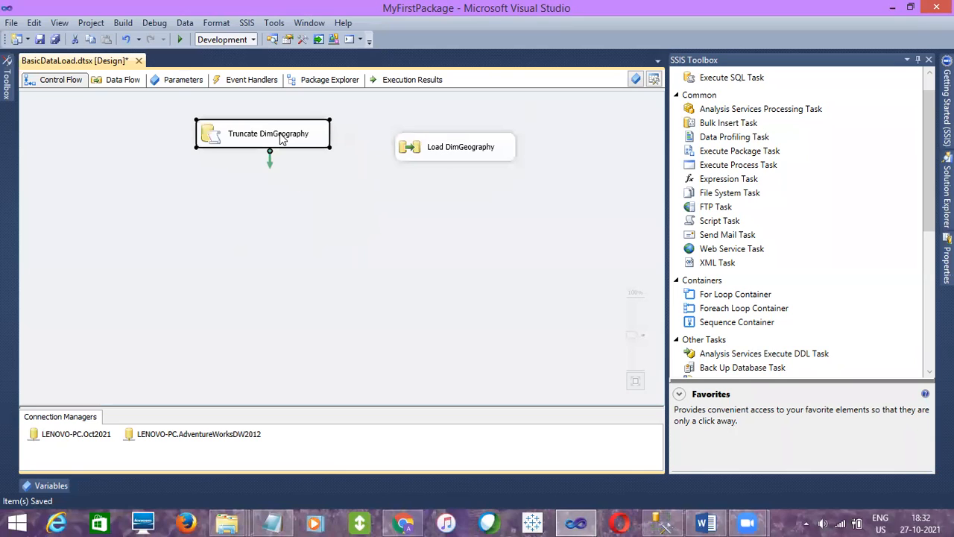
pyautogui.click(352, 155)
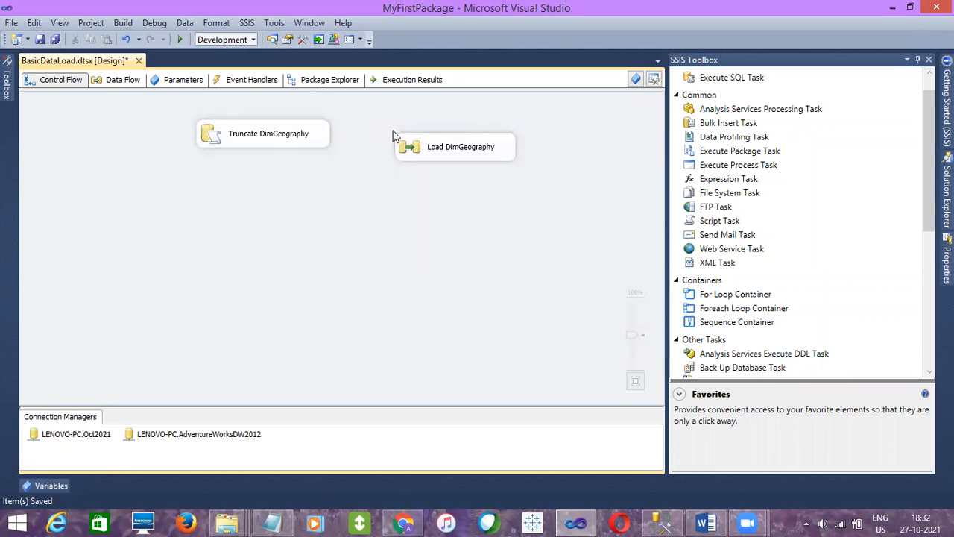
pyautogui.click(432, 152)
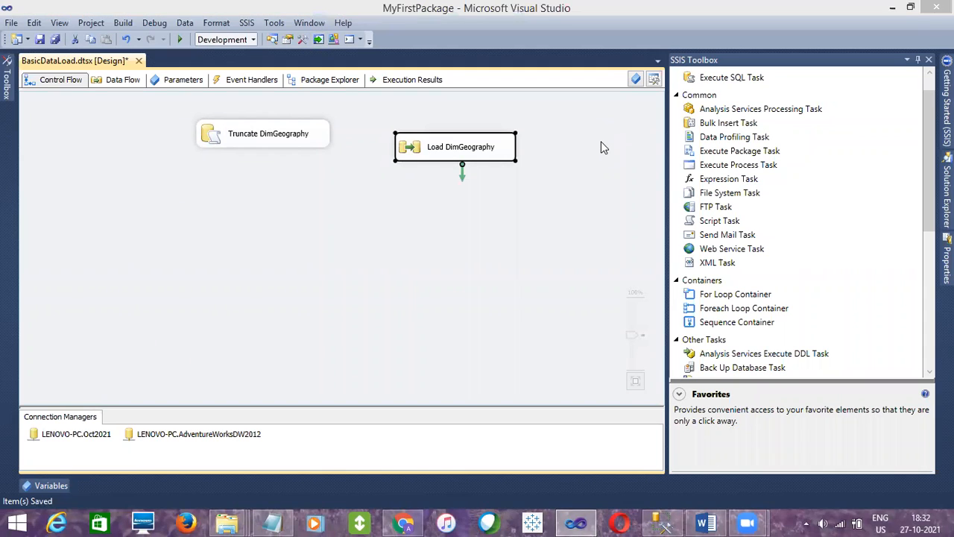
pyautogui.click(564, 176)
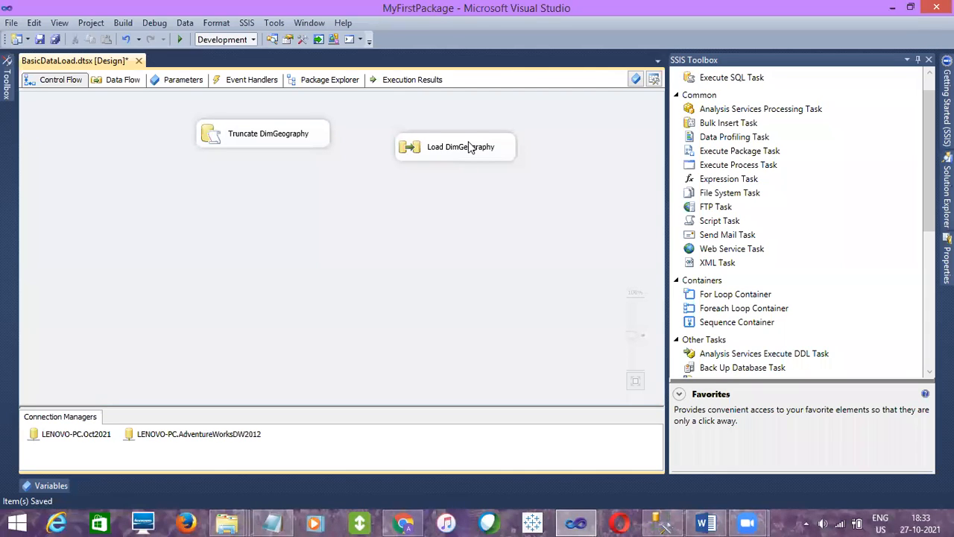
# - Connect Truncate DimGeography to Load DimGeography and set the precedence constraint to Completion
pyautogui.click(293, 132)
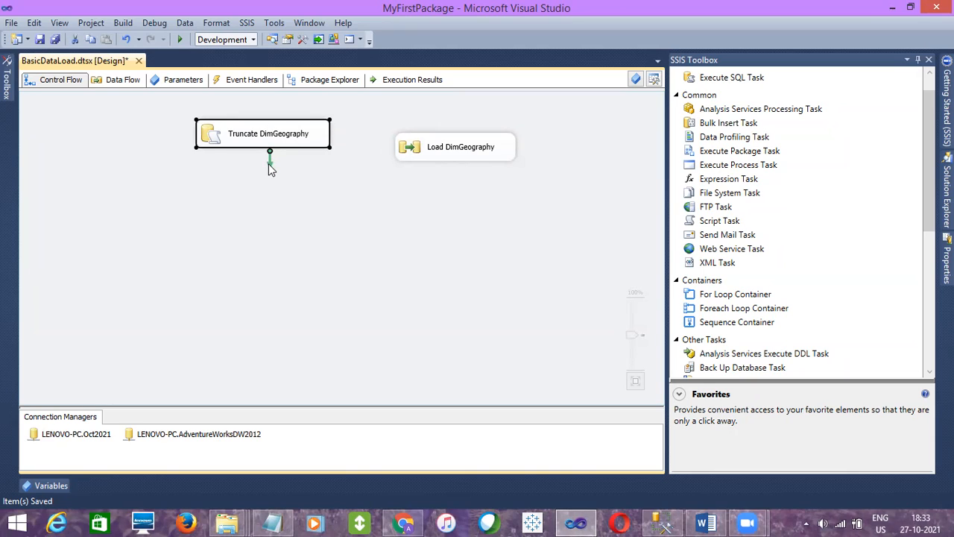
pyautogui.moveTo(270, 163); pyautogui.dragTo(412, 155)
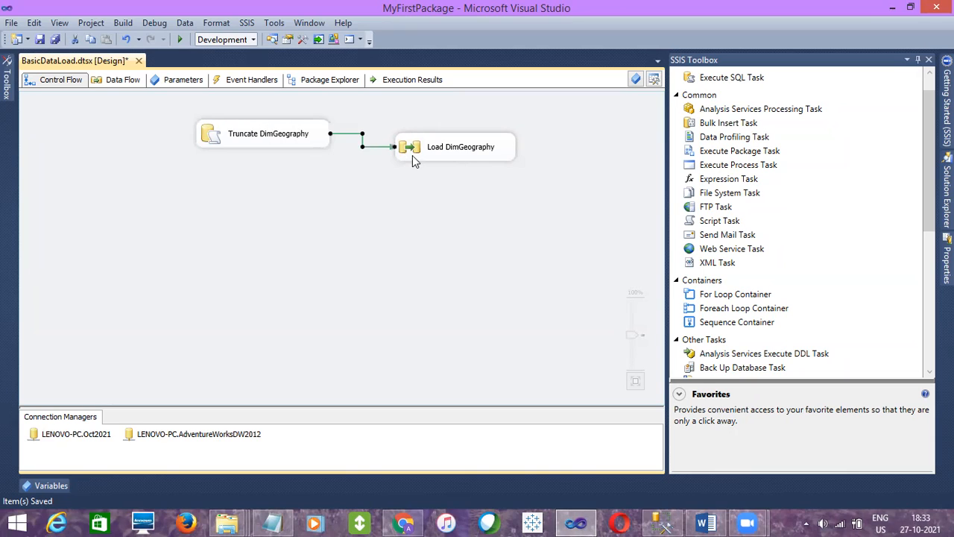
pyautogui.rightClick(367, 146)
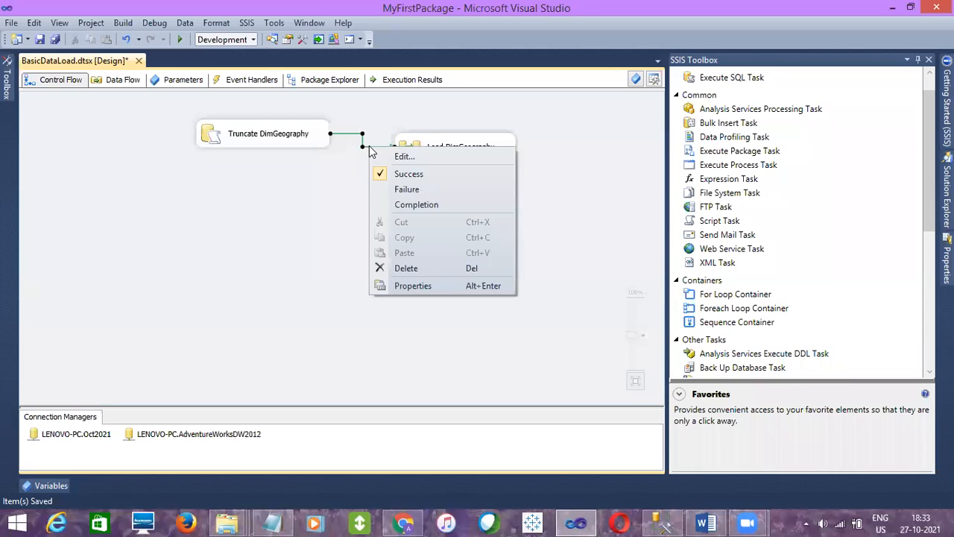
pyautogui.click(414, 203)
pyautogui.click(270, 144)
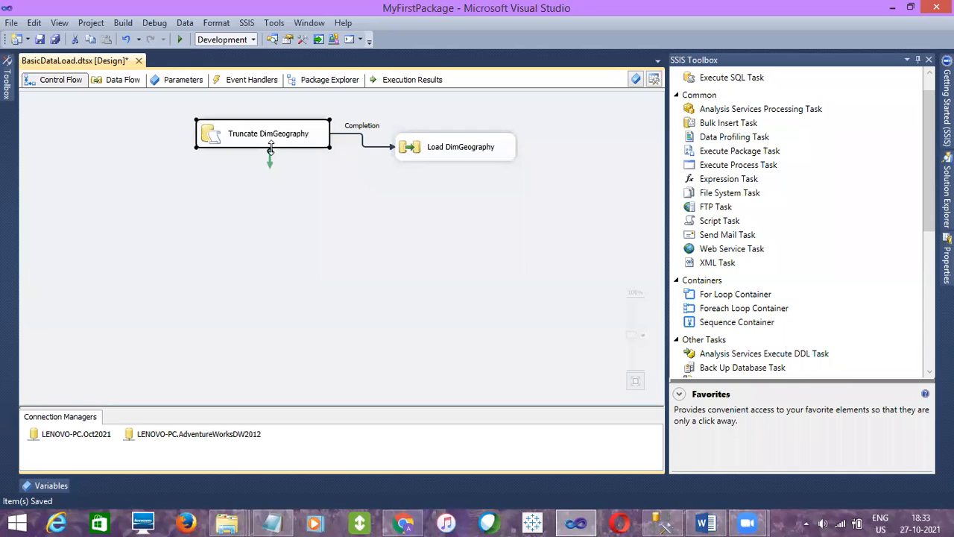
pyautogui.click(417, 148)
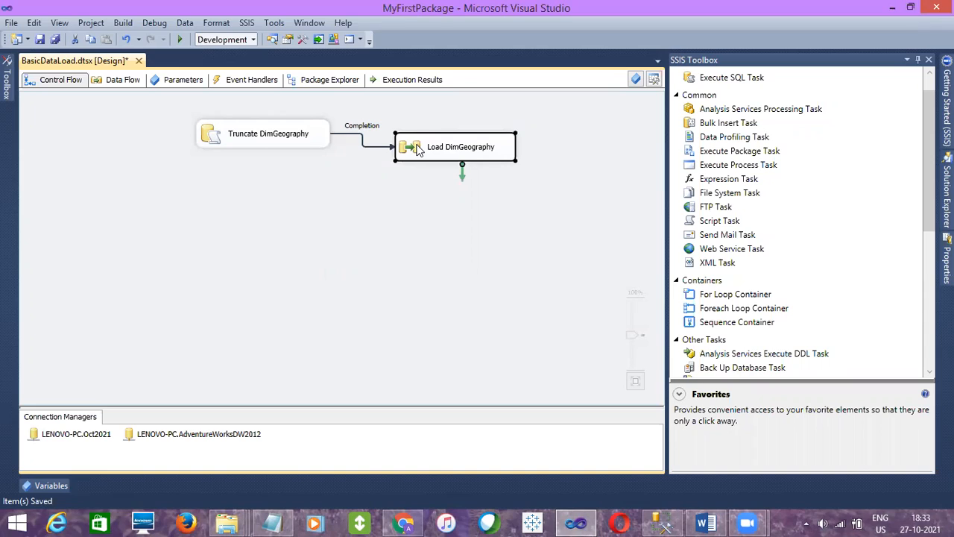
pyautogui.click(408, 197)
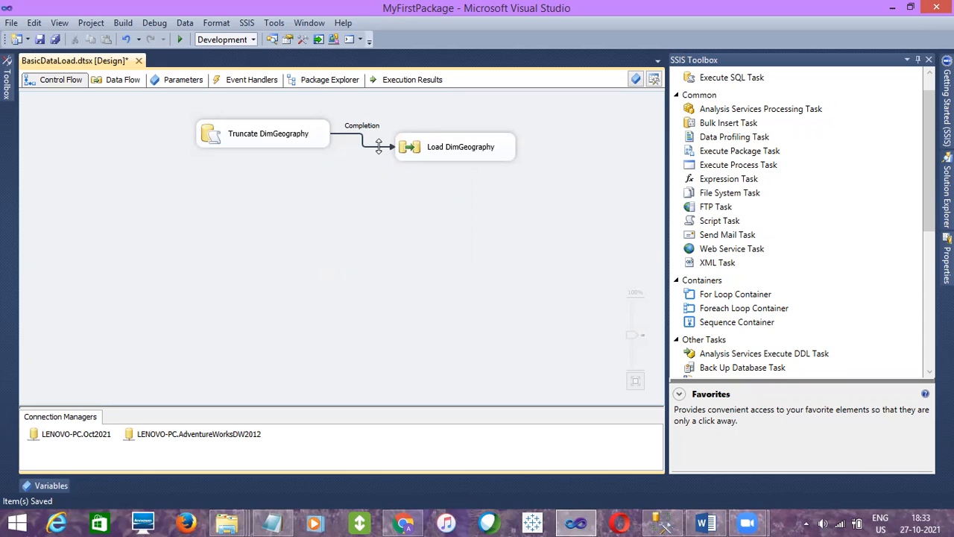
pyautogui.click(301, 144)
pyautogui.click(326, 183)
pyautogui.click(290, 140)
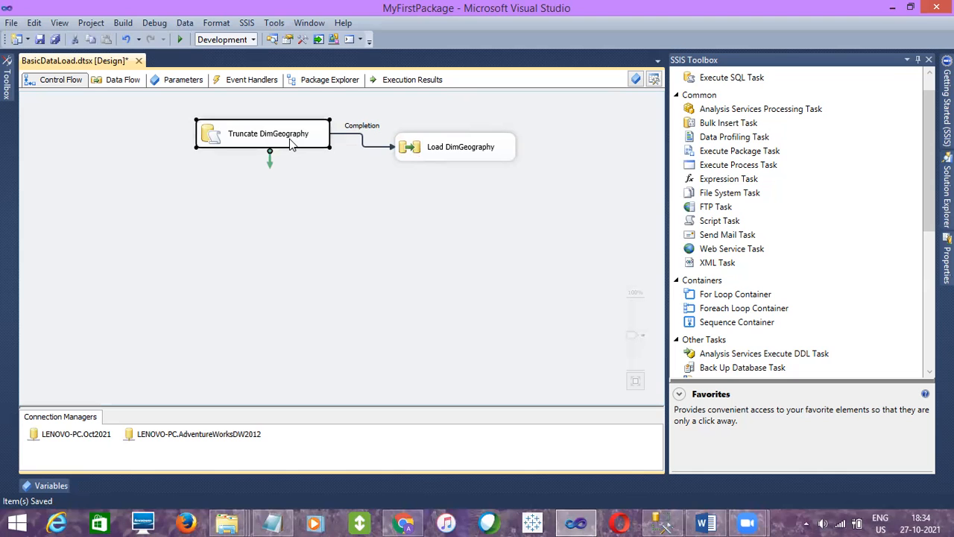
pyautogui.click(459, 158)
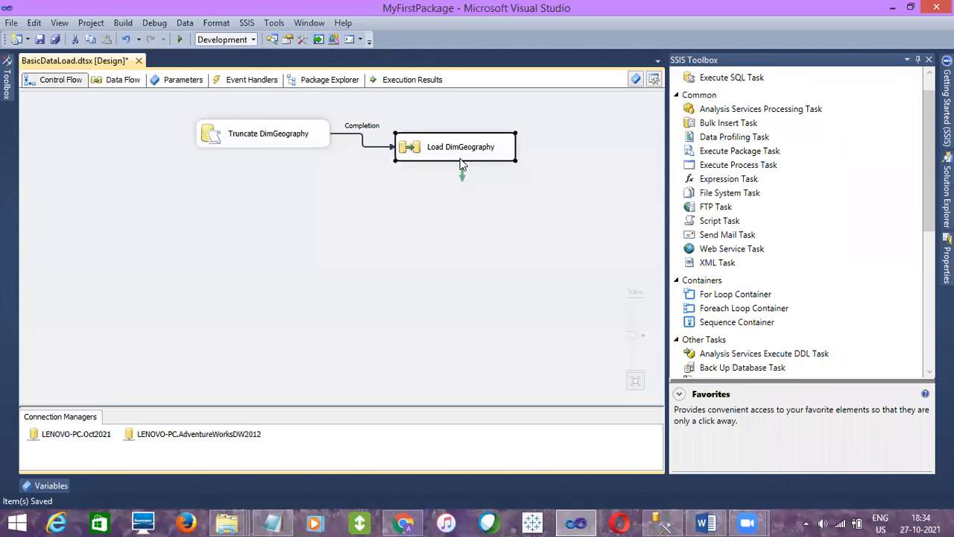
# - Review the general SQL settings of the Truncate DimGeography task and leave its editor without changes
pyautogui.doubleClick(303, 143)
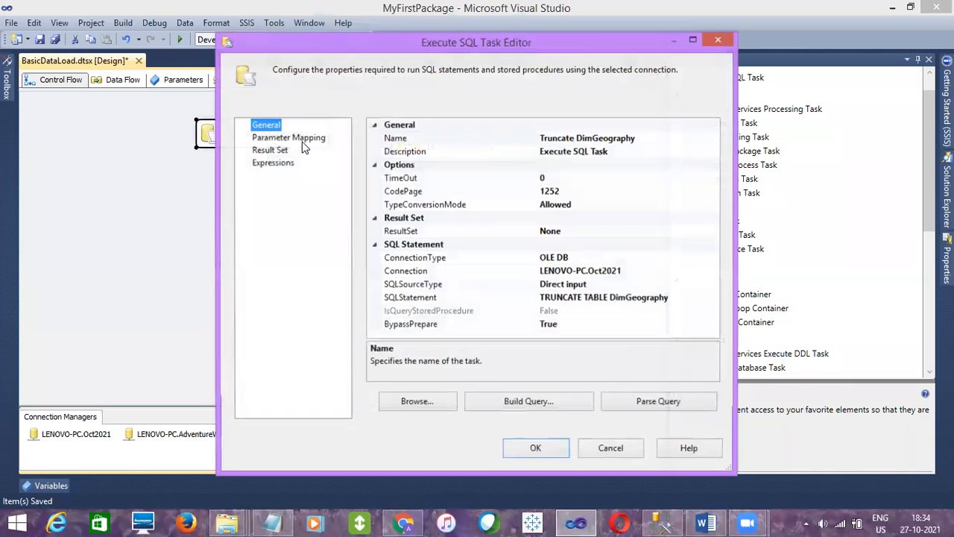
pyautogui.click(602, 447)
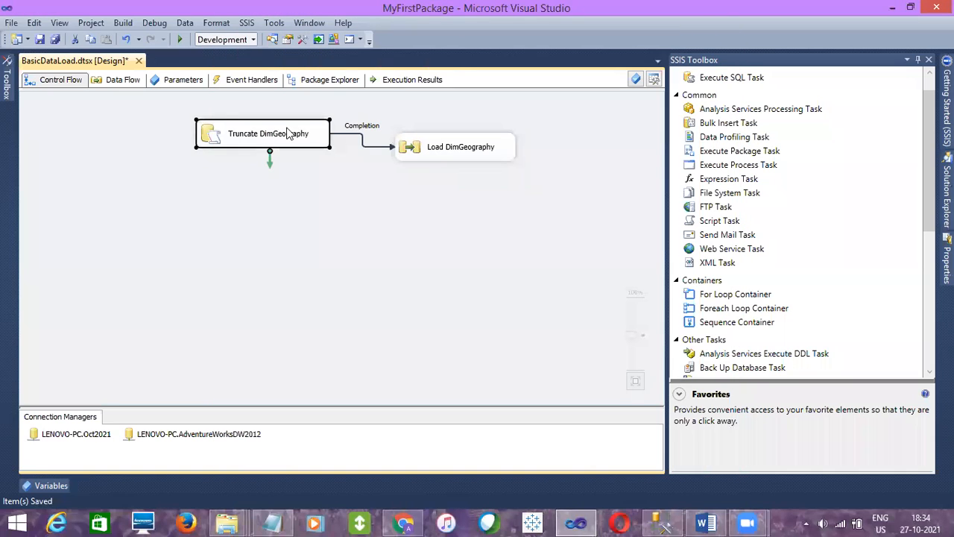
pyautogui.click(231, 176)
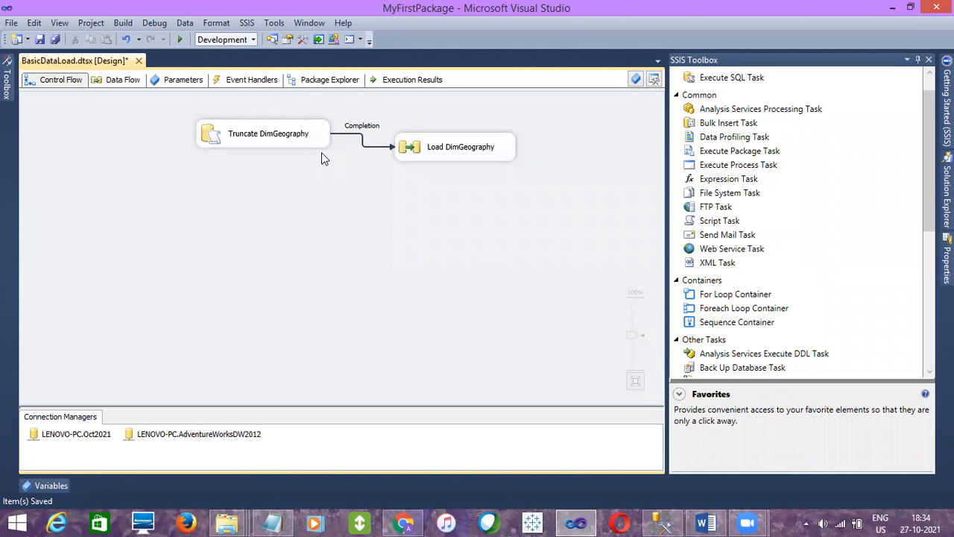
pyautogui.click(457, 141)
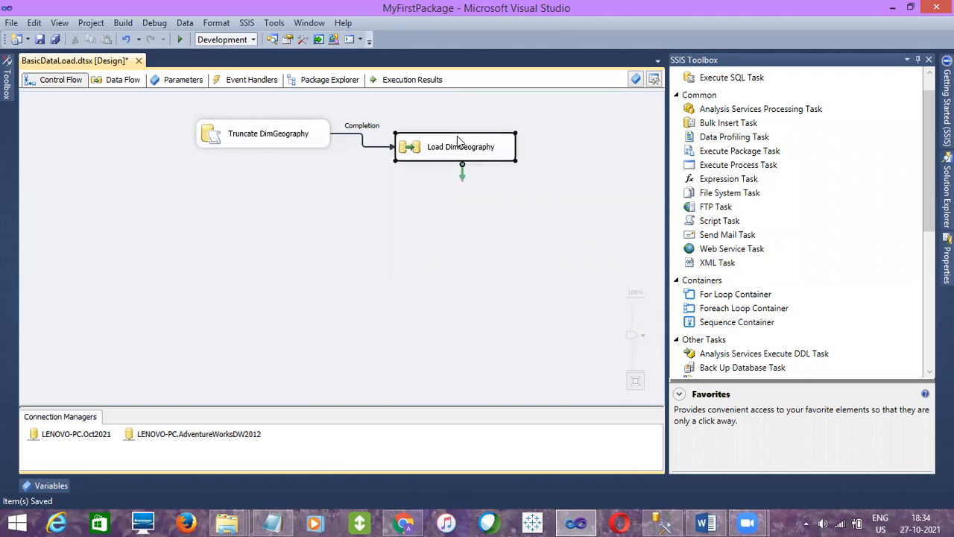
pyautogui.click(305, 144)
pyautogui.click(323, 172)
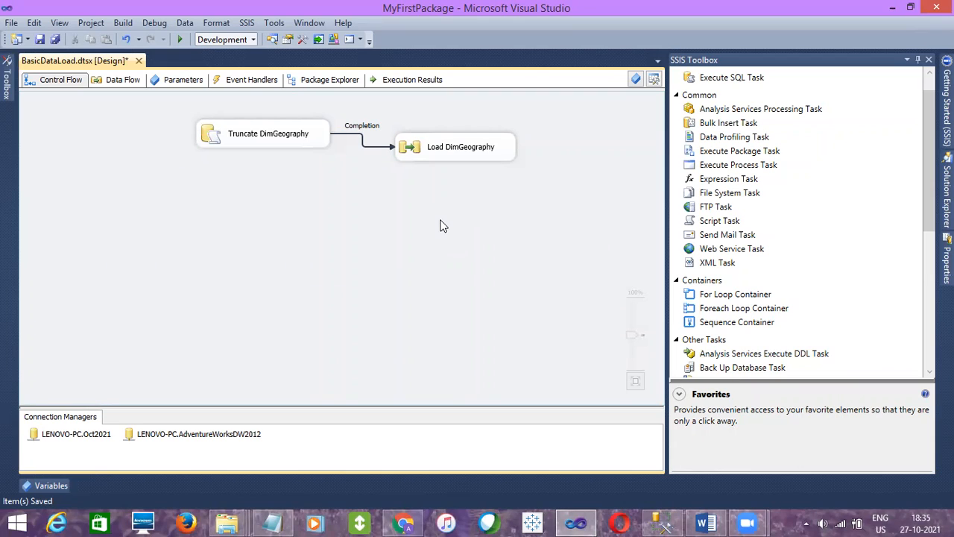
pyautogui.click(488, 135)
pyautogui.click(491, 171)
pyautogui.click(502, 148)
pyautogui.click(492, 183)
pyautogui.click(503, 149)
pyautogui.click(494, 213)
pyautogui.click(503, 148)
pyautogui.click(489, 194)
pyautogui.click(505, 144)
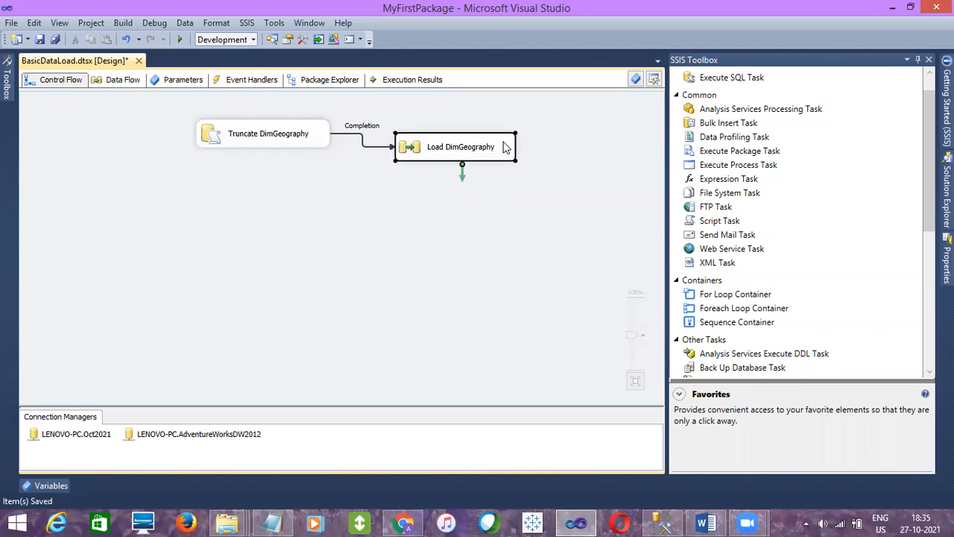
pyautogui.click(498, 186)
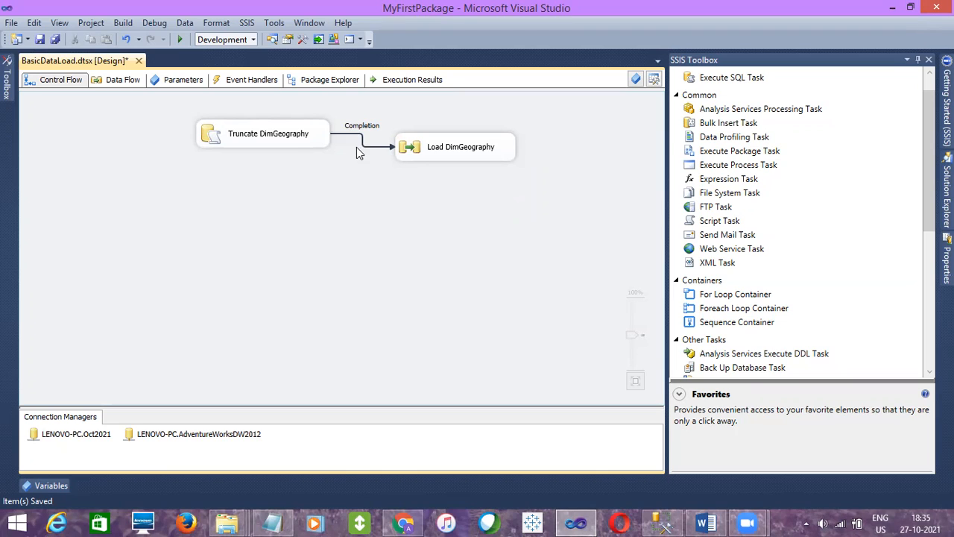
pyautogui.click(295, 140)
pyautogui.click(316, 165)
# - Inspect the SQL statement and connection of the Truncate DimGeography task again, then dismiss the editor
pyautogui.doubleClick(306, 141)
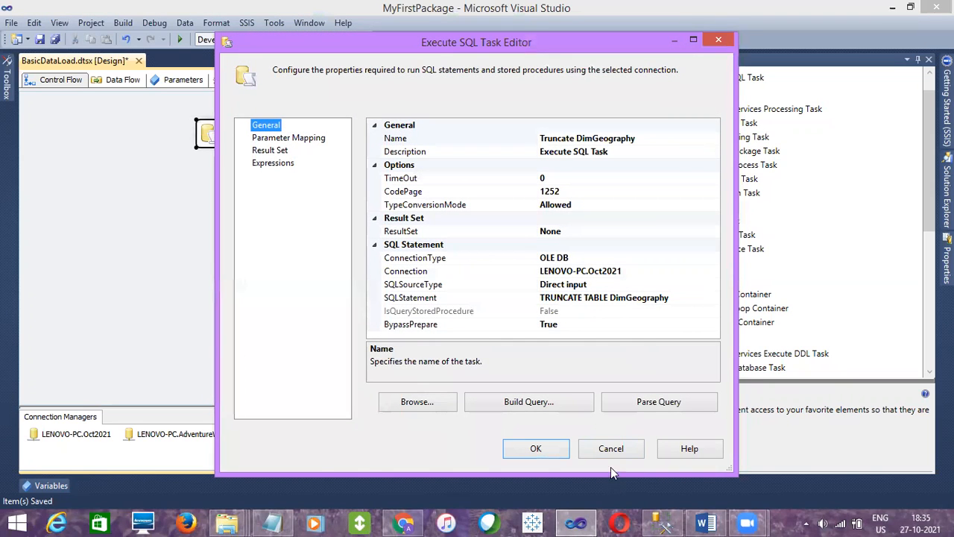
pyautogui.click(610, 443)
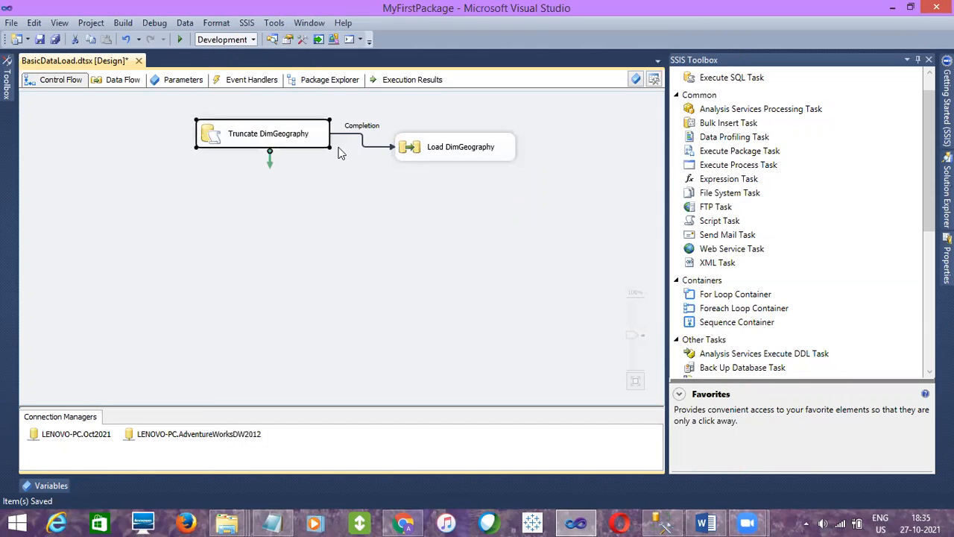
pyautogui.click(418, 147)
pyautogui.click(305, 138)
pyautogui.click(438, 152)
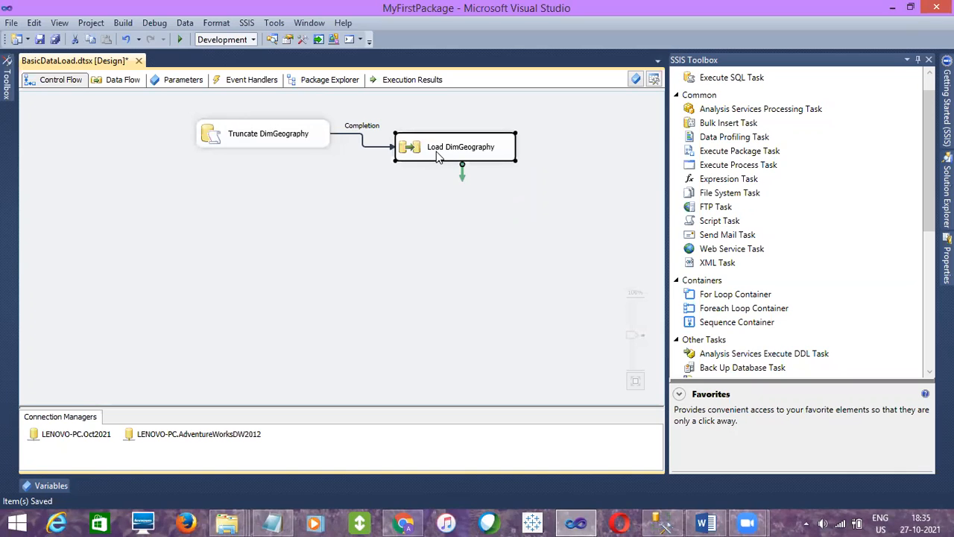
pyautogui.click(377, 158)
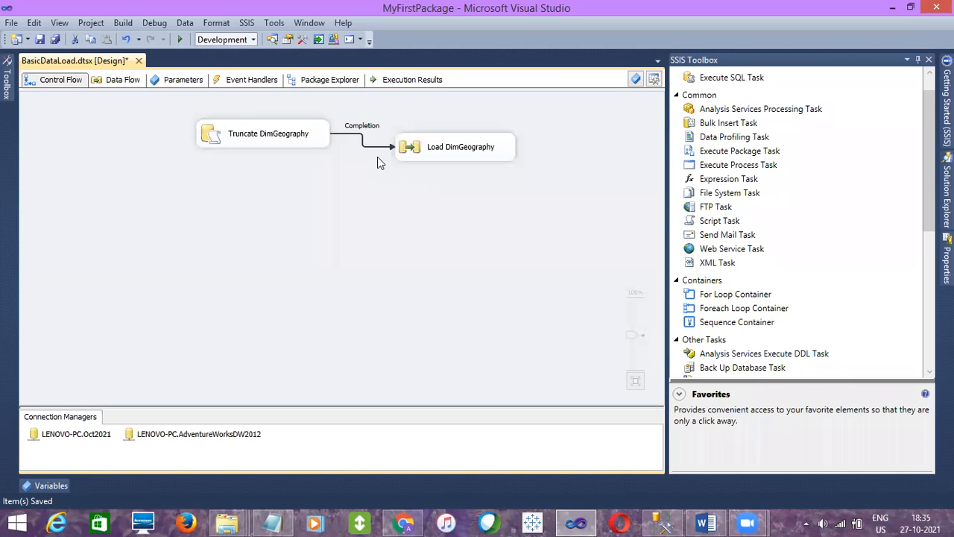
pyautogui.click(311, 141)
pyautogui.click(417, 162)
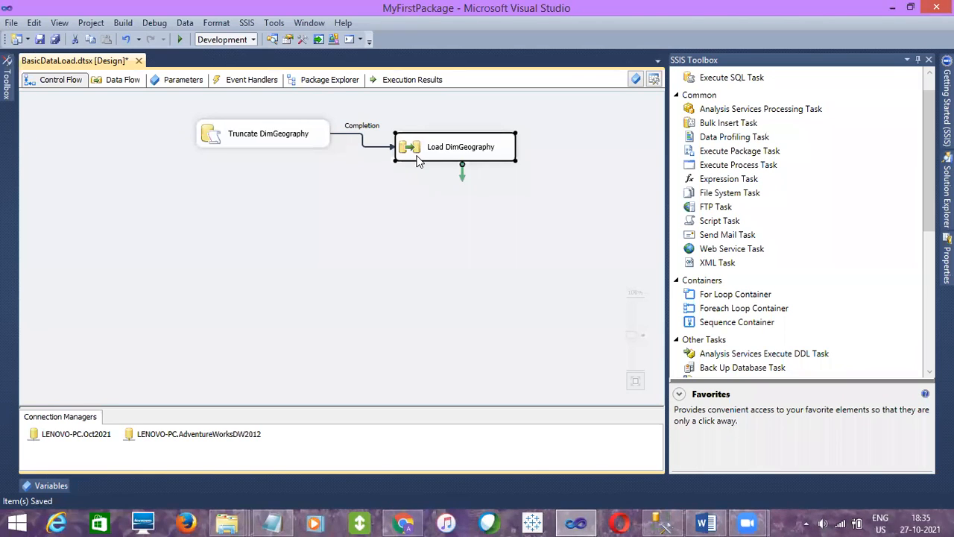
pyautogui.click(352, 134)
pyautogui.click(344, 155)
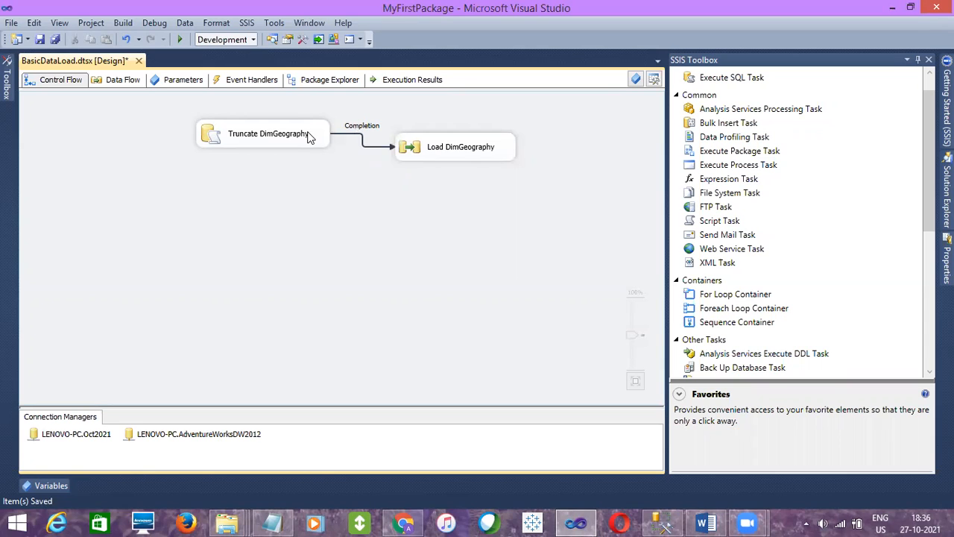
# - Change the precedence constraint between Truncate DimGeography and Load DimGeography to Success
pyautogui.click(308, 134)
pyautogui.rightClick(348, 135)
pyautogui.click(377, 167)
pyautogui.click(317, 145)
pyautogui.click(419, 154)
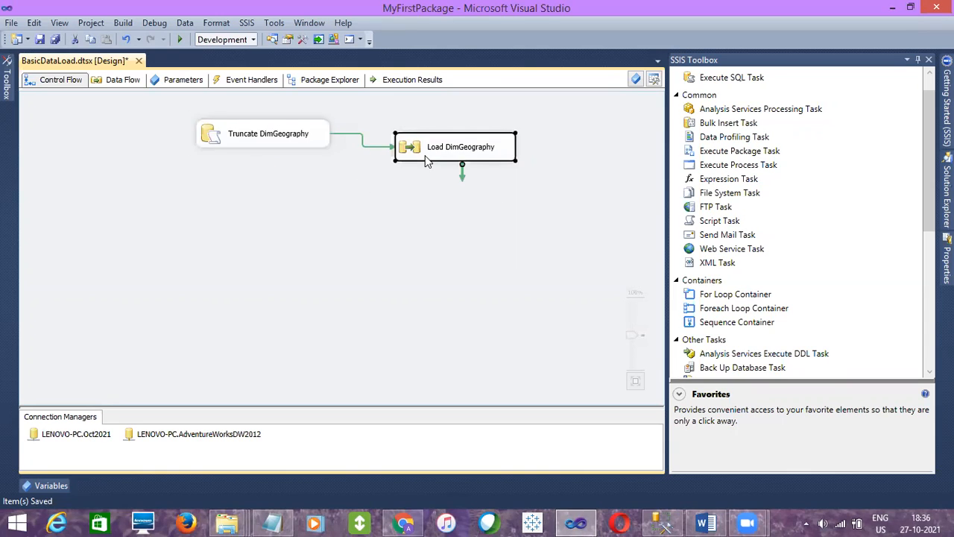
# - Set the precedence constraint from Truncate DimGeography to Load DimGeography back to Completion
pyautogui.rightClick(359, 135)
pyautogui.click(402, 192)
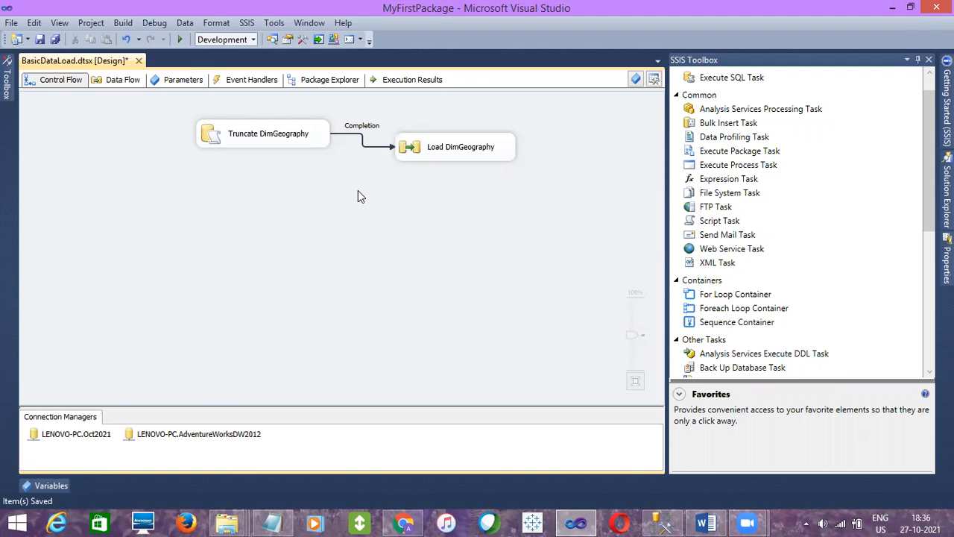
pyautogui.click(437, 146)
pyautogui.click(279, 145)
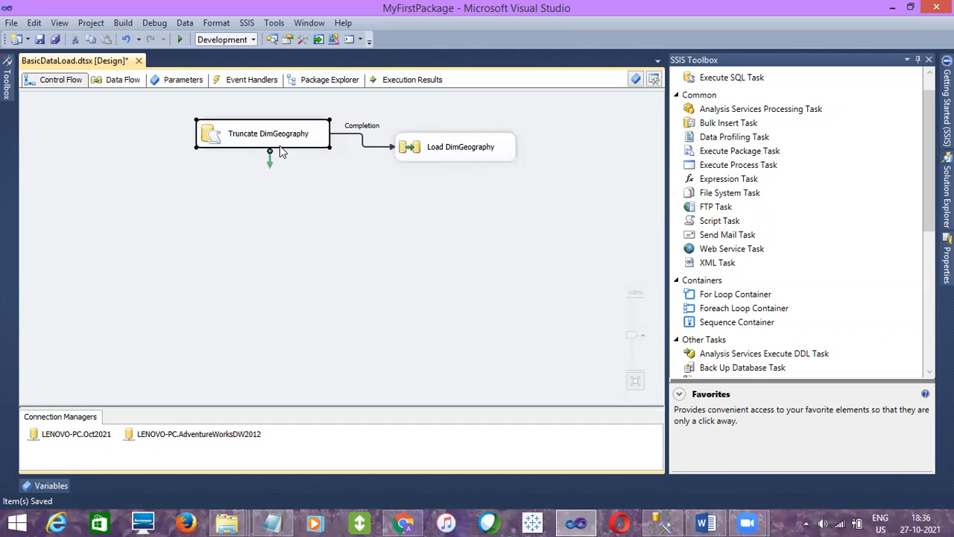
pyautogui.click(436, 158)
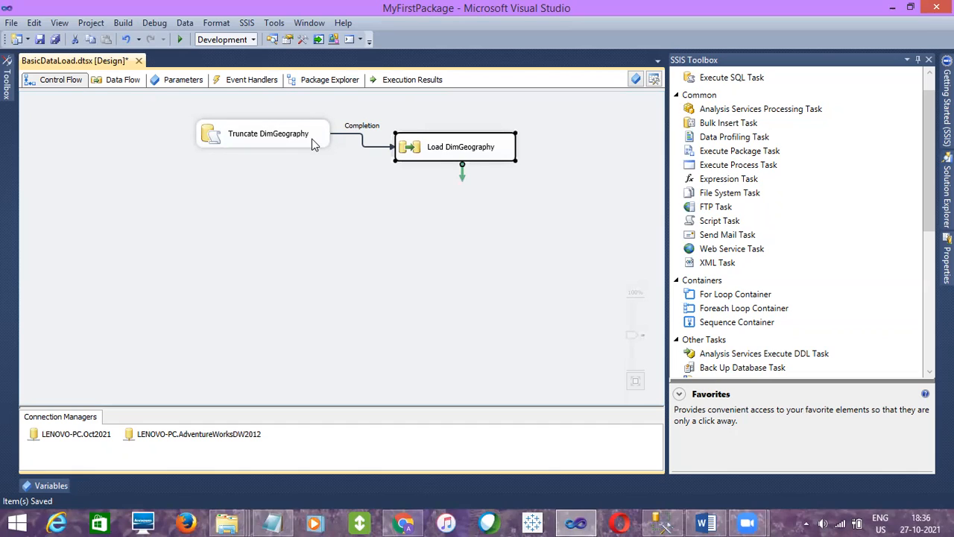
pyautogui.click(312, 142)
pyautogui.click(466, 158)
pyautogui.click(360, 190)
pyautogui.click(314, 146)
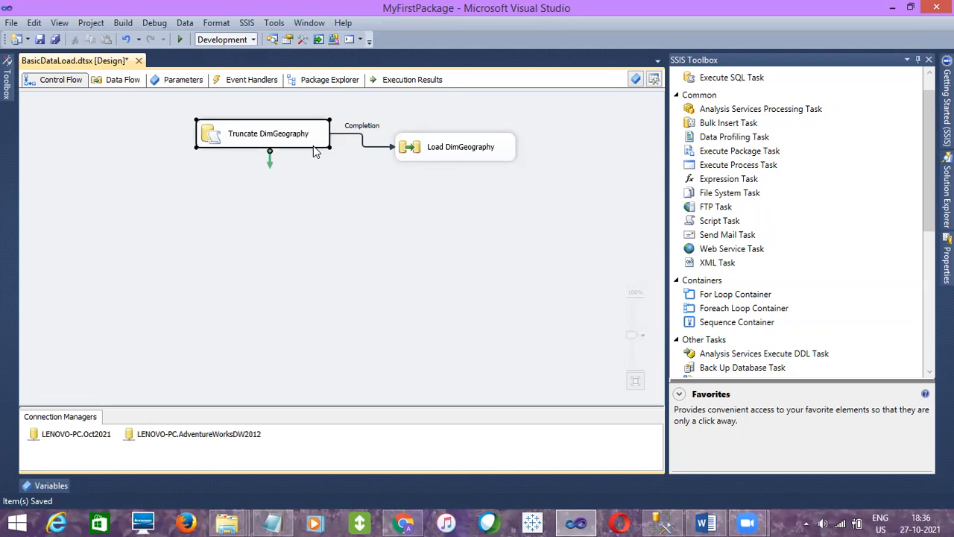
pyautogui.click(462, 157)
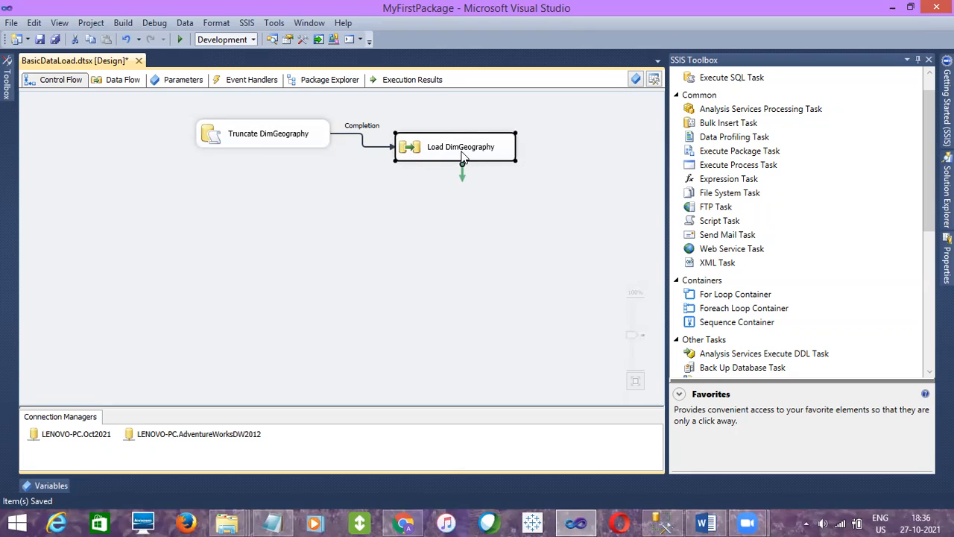
pyautogui.click(423, 177)
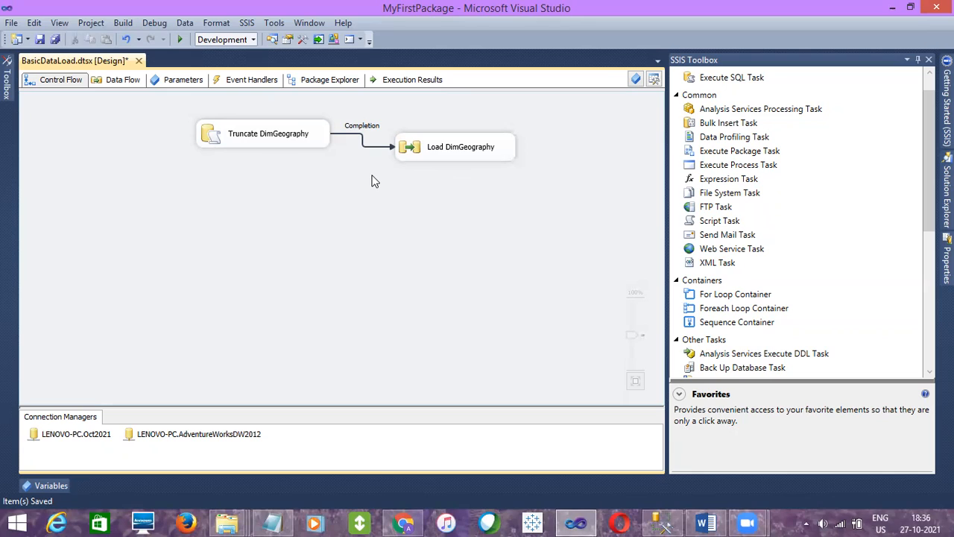
pyautogui.click(284, 128)
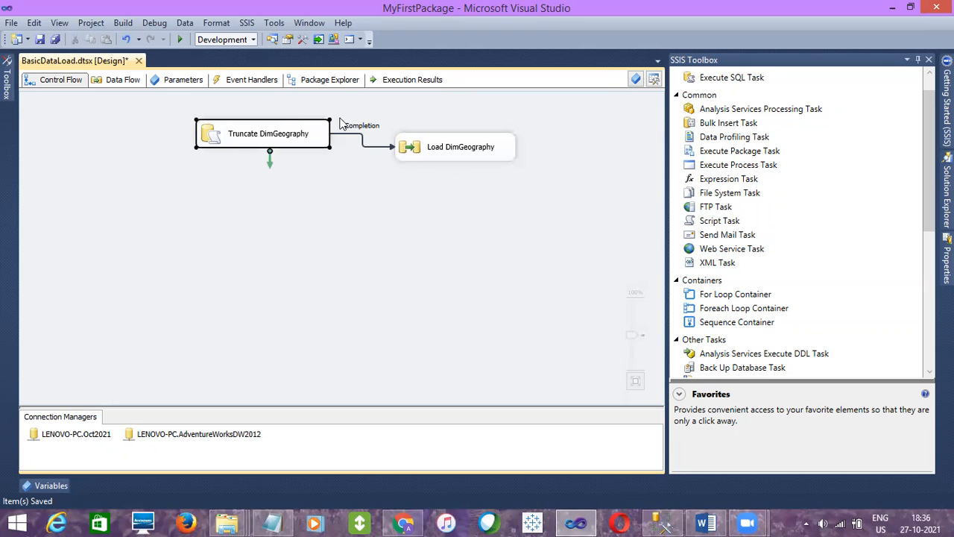
# - Change the precedence constraint from Truncate DimGeography to Load DimGeography to Failure
pyautogui.click(408, 154)
pyautogui.click(315, 141)
pyautogui.click(421, 154)
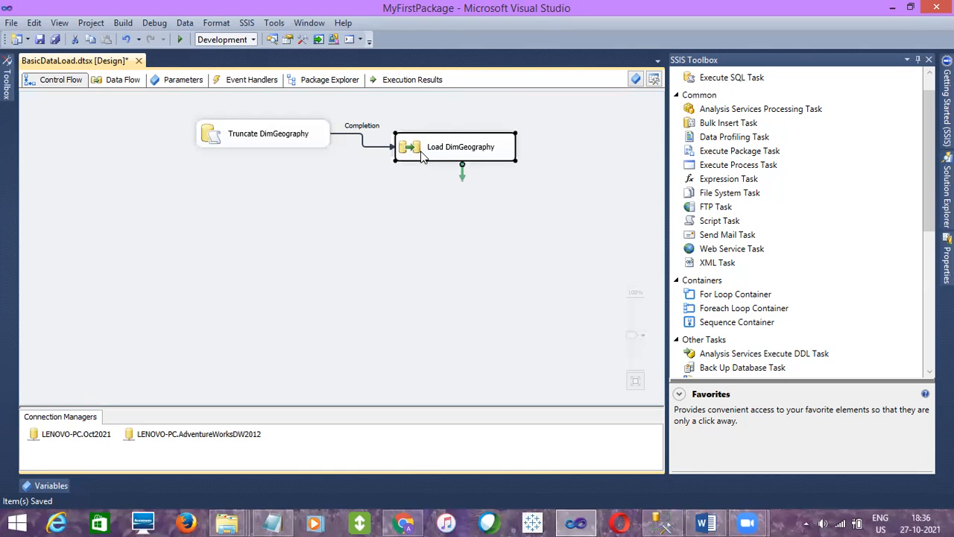
pyautogui.click(355, 135)
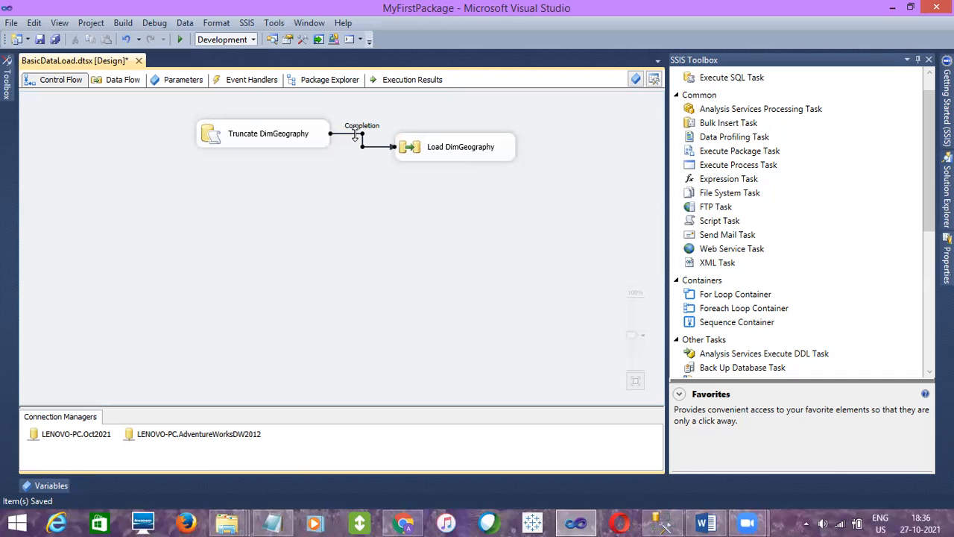
pyautogui.click(298, 140)
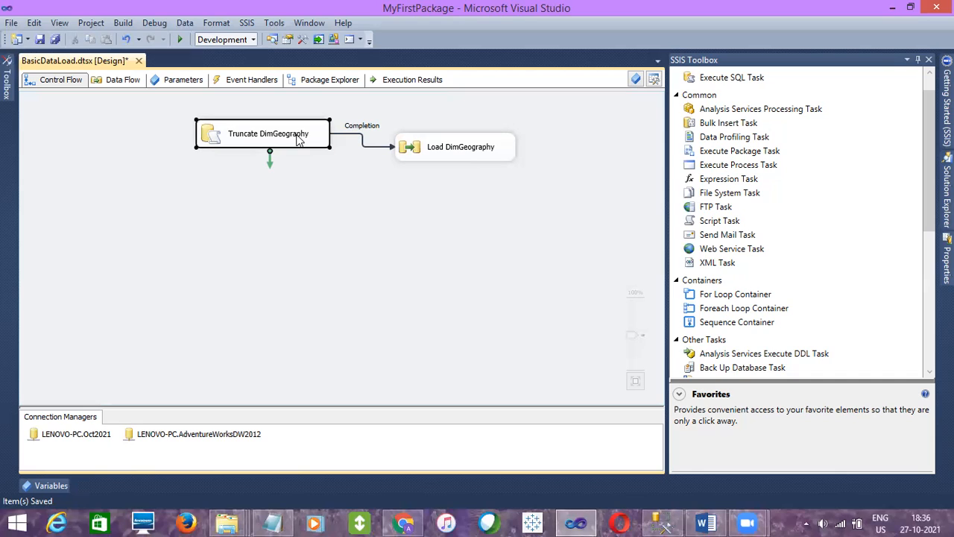
pyautogui.rightClick(337, 135)
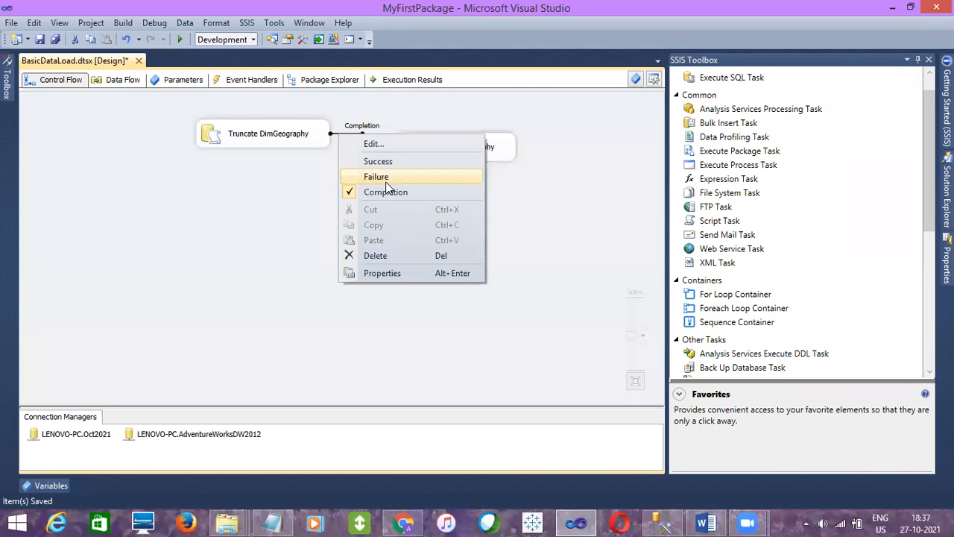
pyautogui.click(386, 182)
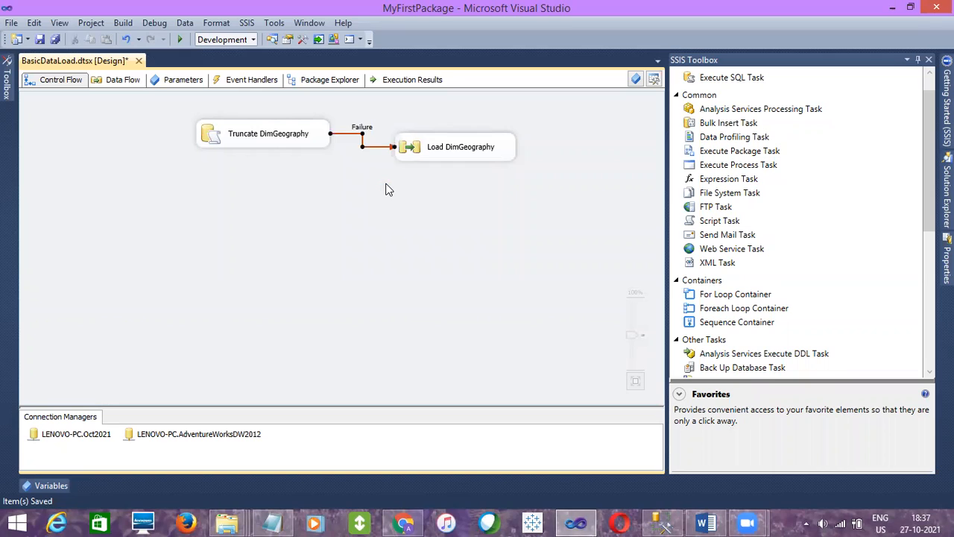
# - Delete the precedence constraint between the Truncate DimGeography and Load DimGeography tasks
pyautogui.click(414, 153)
pyautogui.click(368, 166)
pyautogui.click(291, 147)
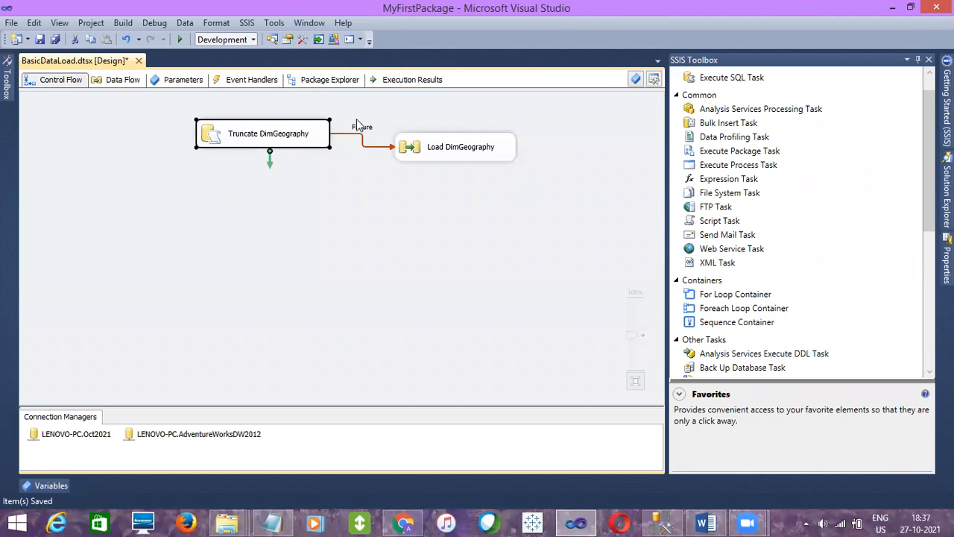
pyautogui.click(417, 146)
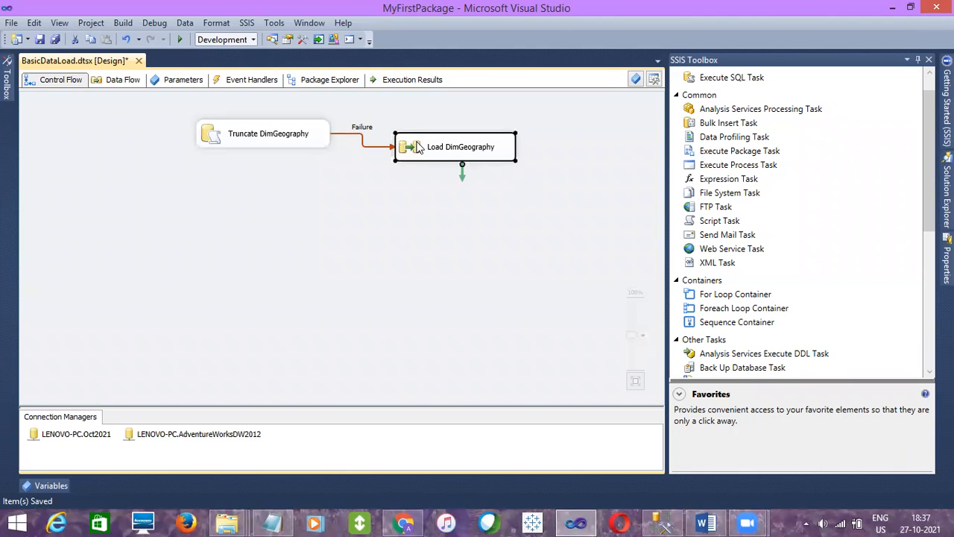
pyautogui.click(347, 134)
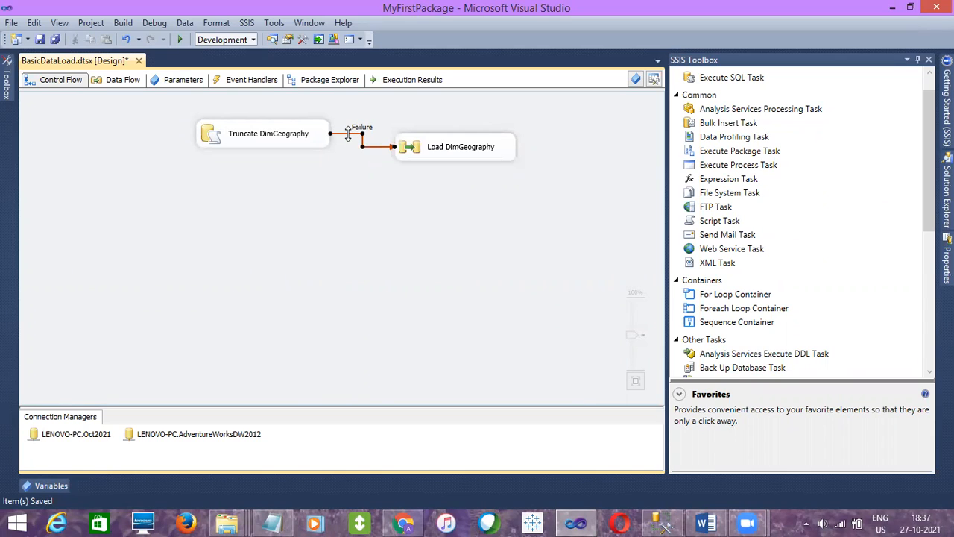
pyautogui.press('Delete')
# - Move the Load DimGeography task slightly up and closer to the Truncate DimGeography task, then deselect it
pyautogui.click(425, 153)
pyautogui.moveTo(425, 151); pyautogui.dragTo(410, 135)
pyautogui.click(384, 171)
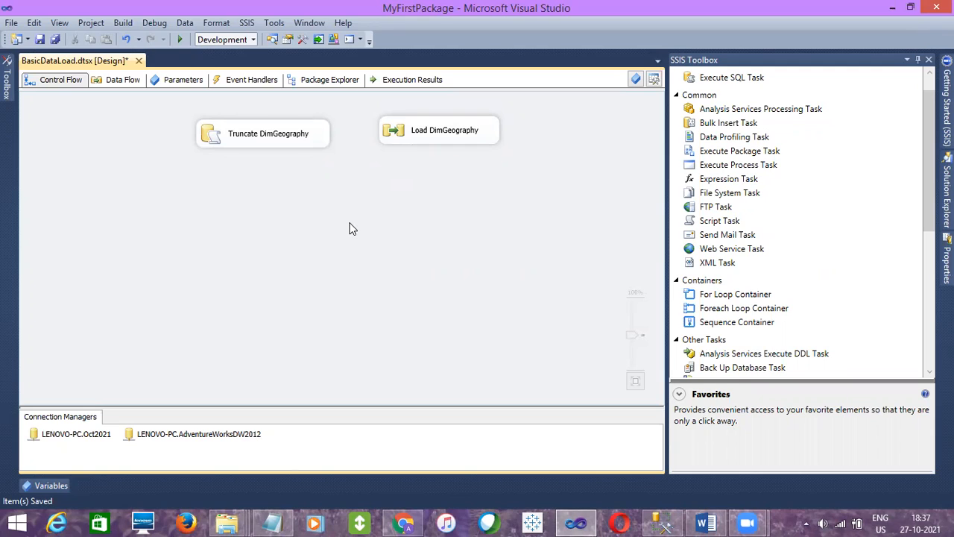
# - Review the LENOVO-PC.Oct2021 connection manager's server and database settings and leave without changes
pyautogui.click(99, 435)
pyautogui.doubleClick(99, 435)
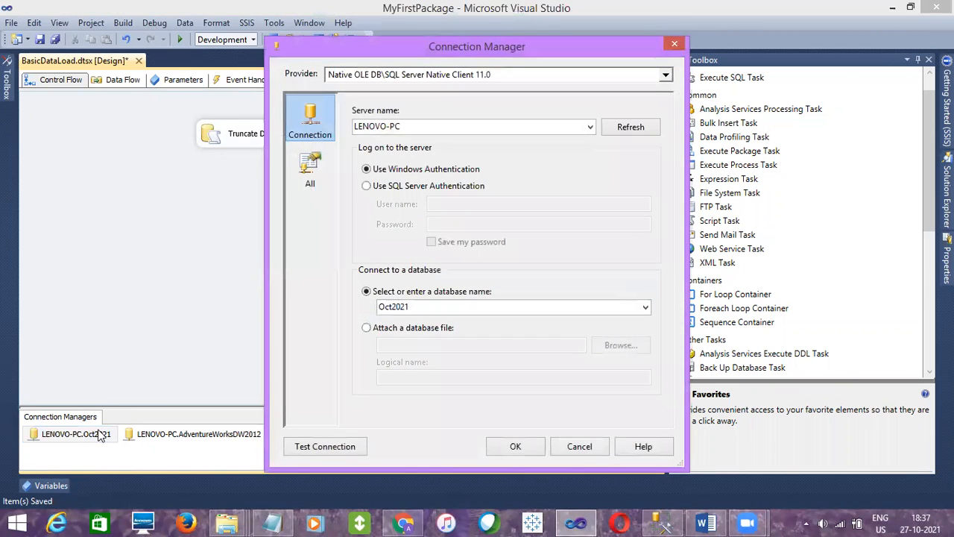
pyautogui.click(577, 446)
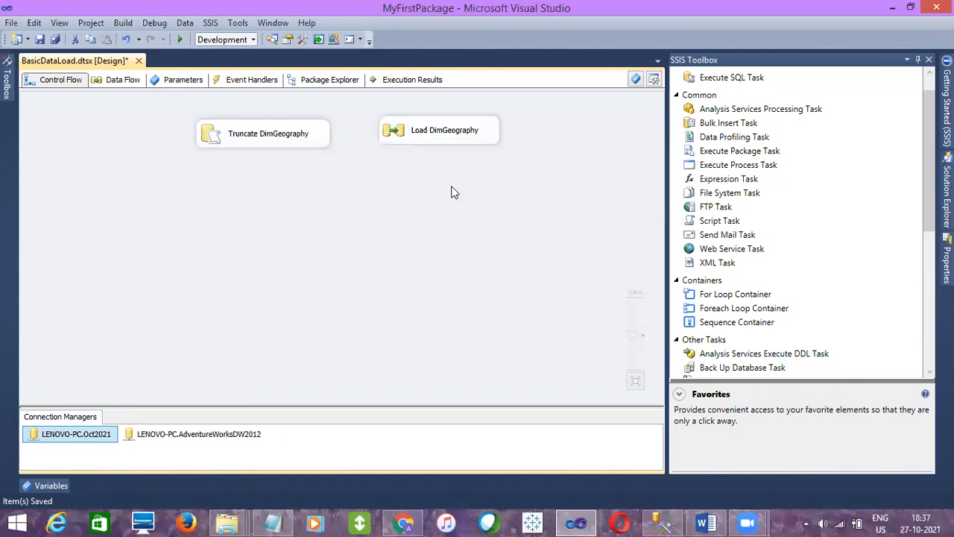
# - Examine the description and SQL statement of the Truncate DimGeography task, then dismiss its editor without changes
pyautogui.doubleClick(292, 131)
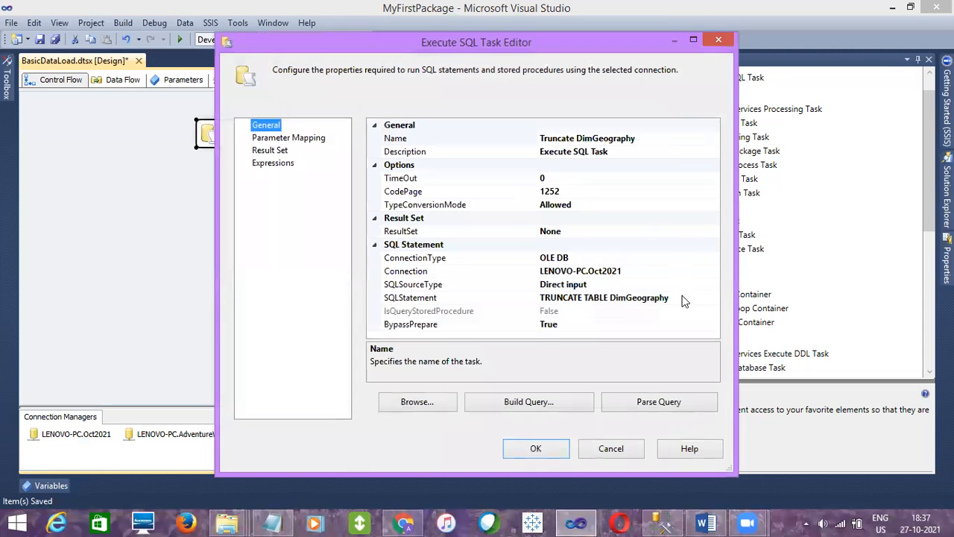
pyautogui.click(682, 298)
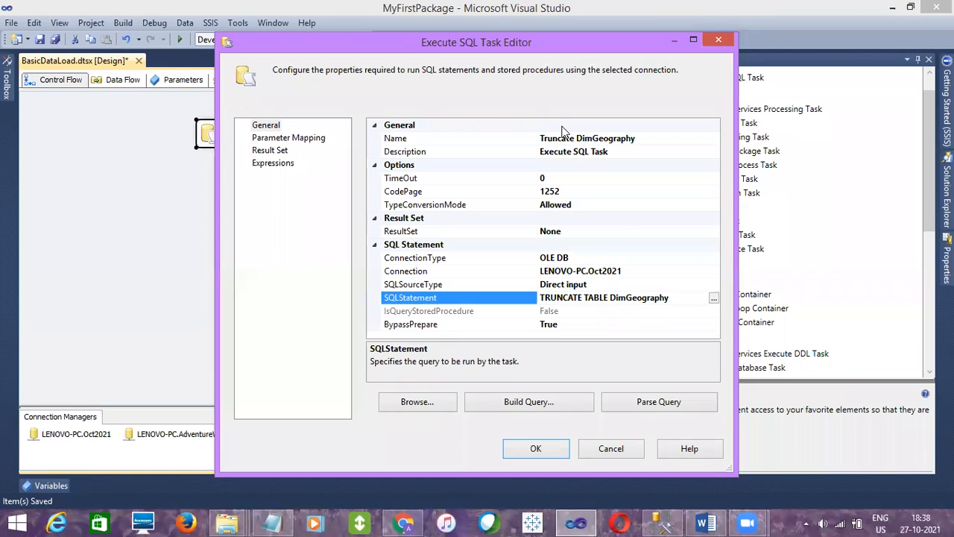
pyautogui.click(609, 151)
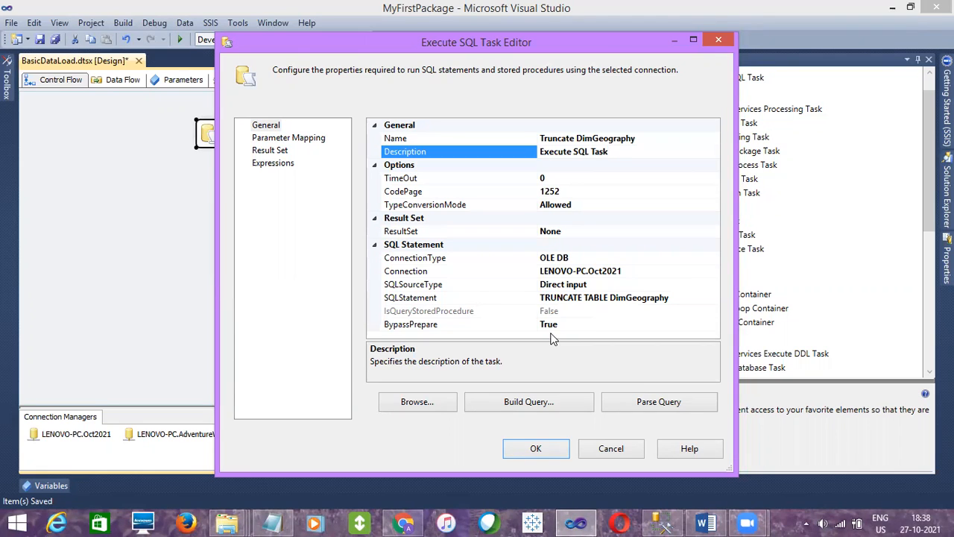
pyautogui.click(575, 300)
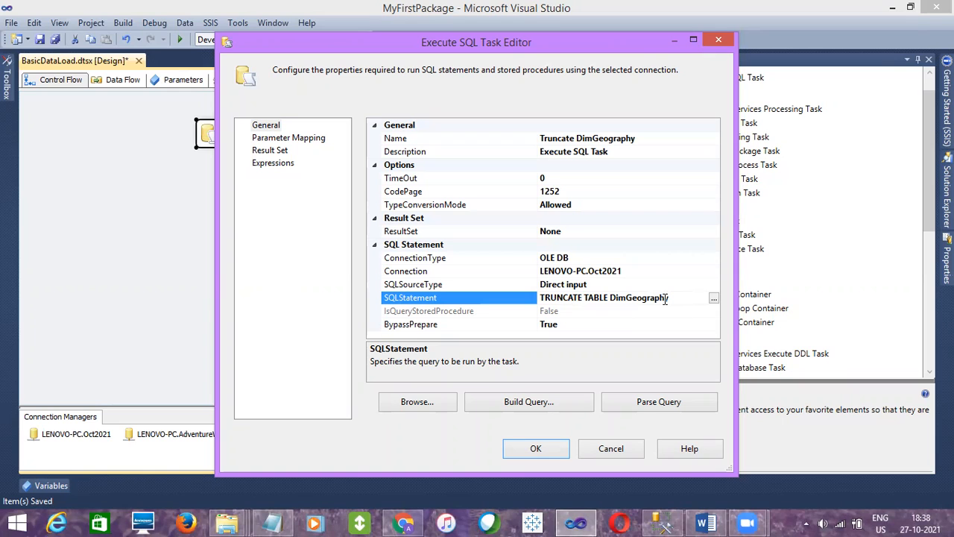
pyautogui.click(611, 450)
pyautogui.click(519, 304)
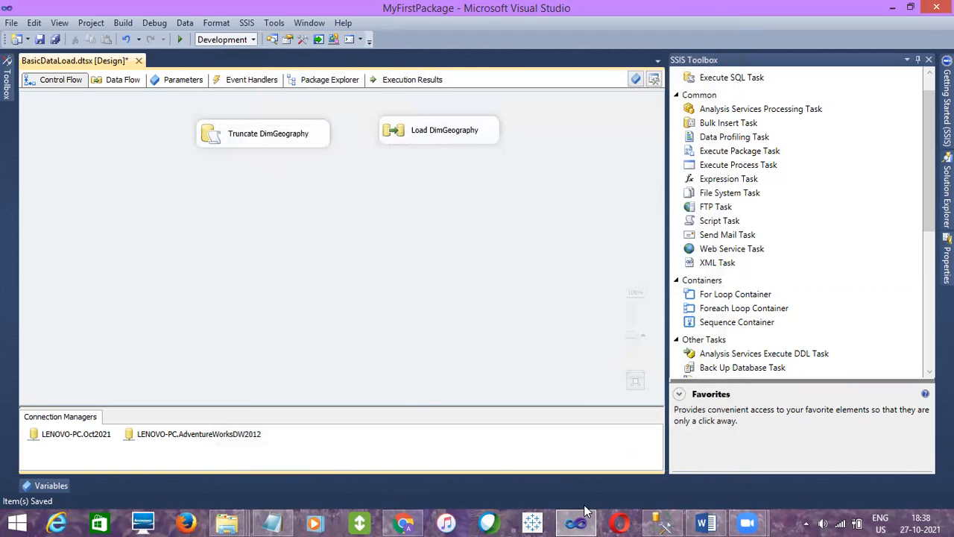
# - Switch to SQL Server Management Studio and locate the AdventureWorksDW2012 and Oct2021 databases on the server
pyautogui.click(661, 522)
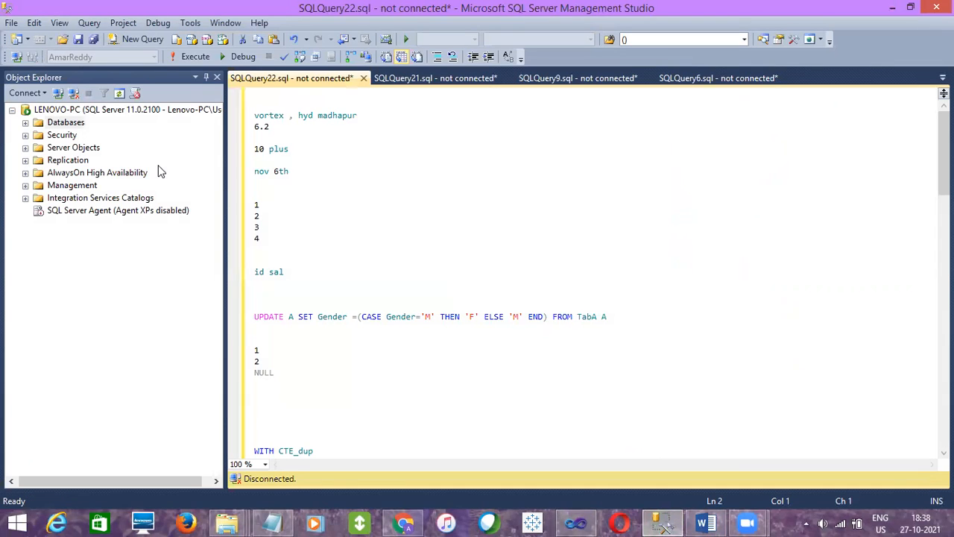
pyautogui.click(25, 122)
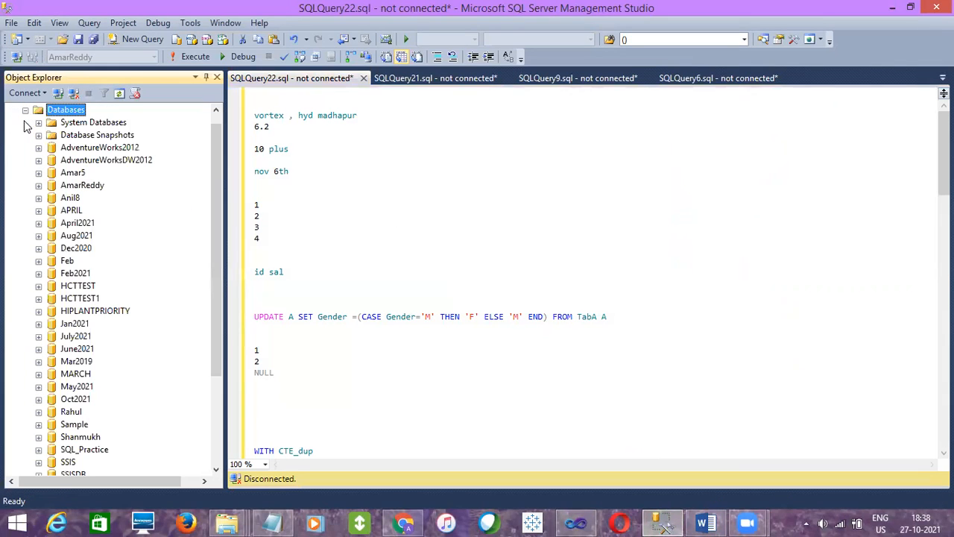
pyautogui.click(75, 162)
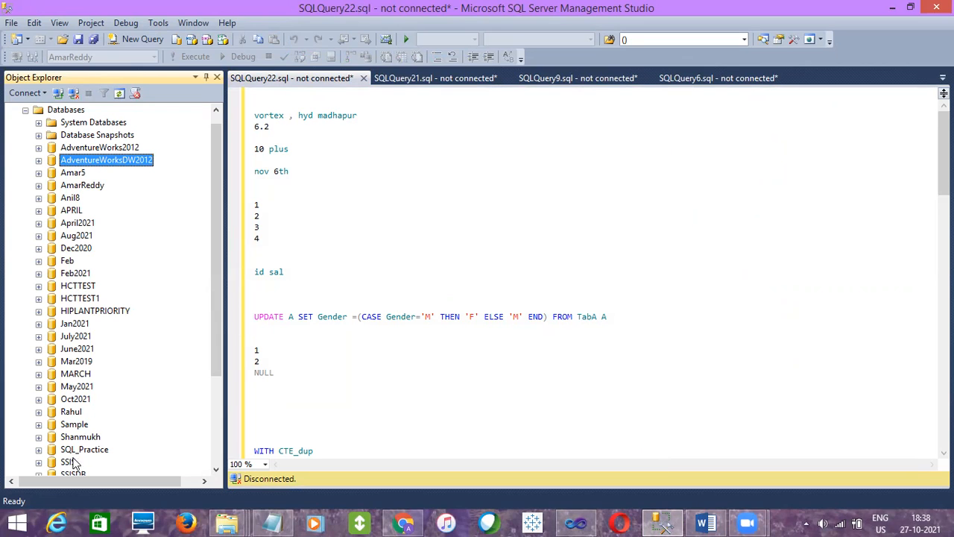
pyautogui.click(75, 399)
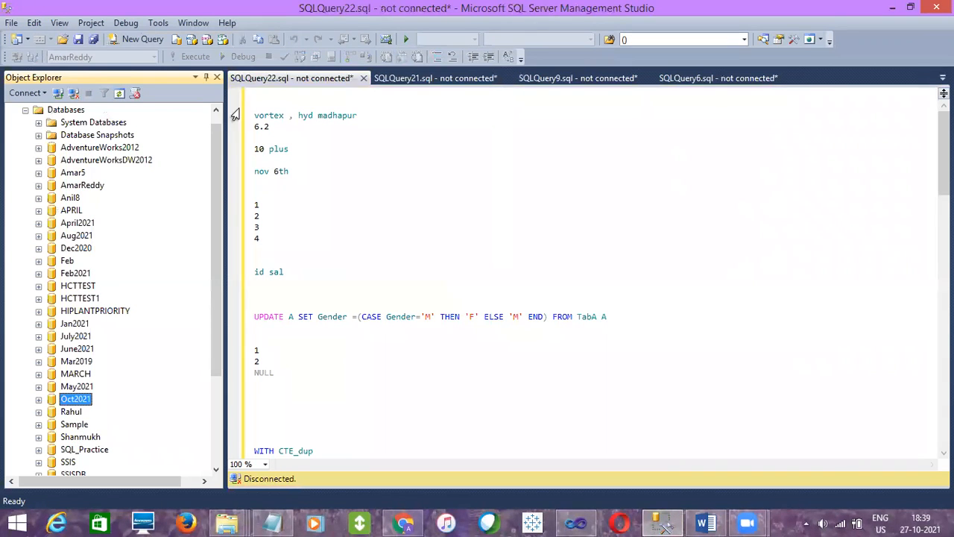
pyautogui.click(215, 109)
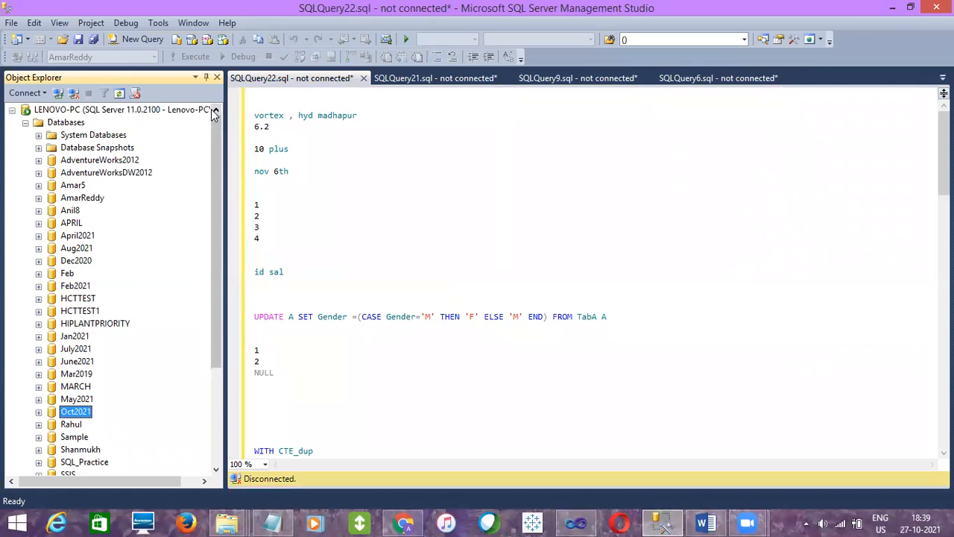
pyautogui.click(115, 172)
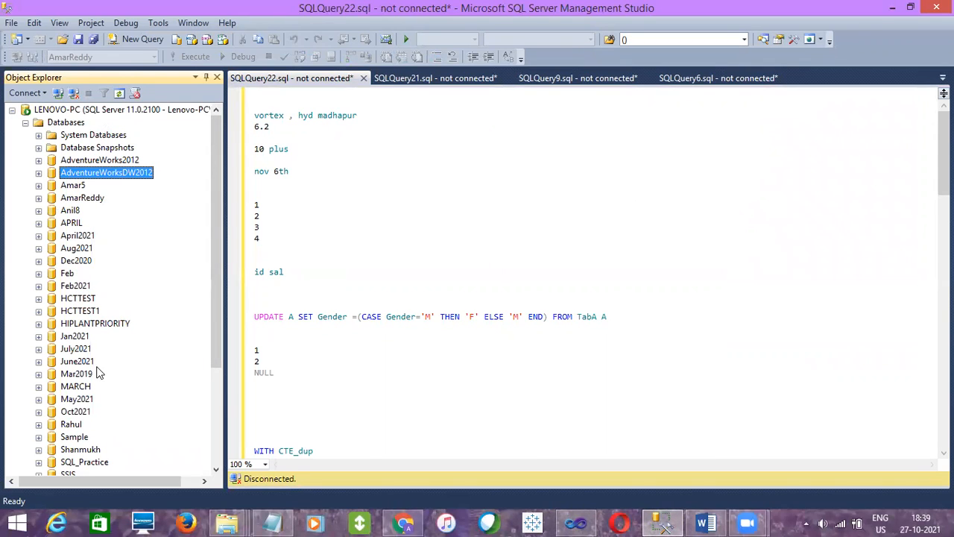
pyautogui.click(72, 414)
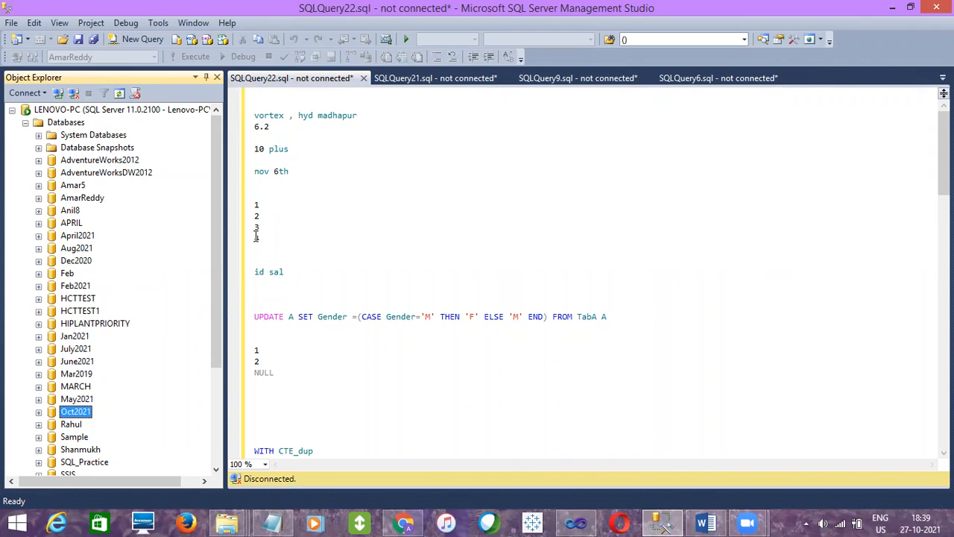
# - Return to the SSIS package in Visual Studio and disable both the Truncate DimGeography and Load DimGeography tasks
pyautogui.click(577, 522)
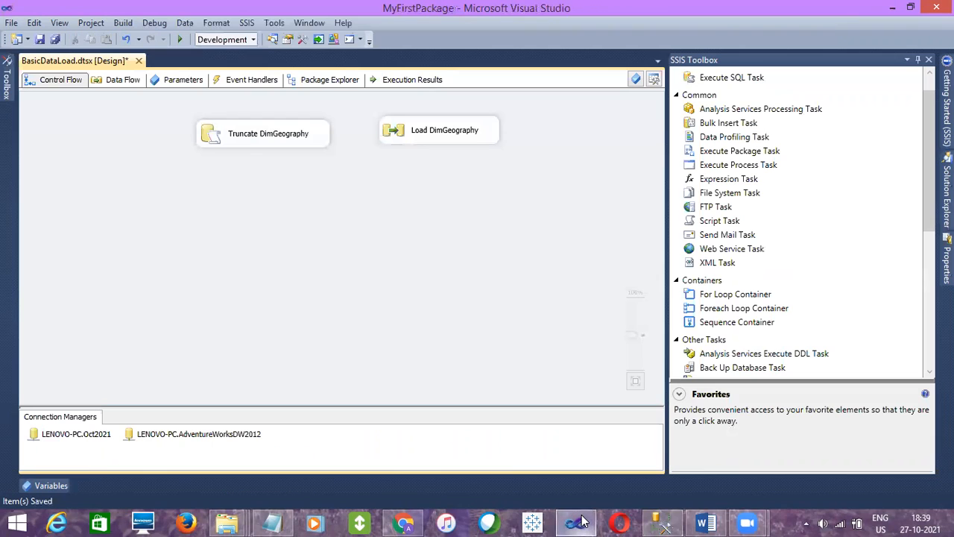
pyautogui.click(293, 143)
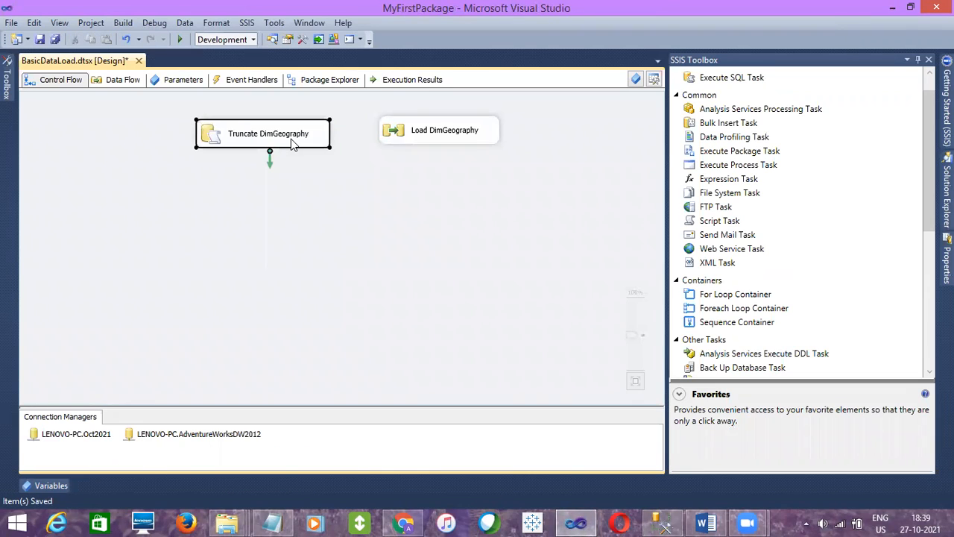
pyautogui.rightClick(293, 144)
pyautogui.click(320, 159)
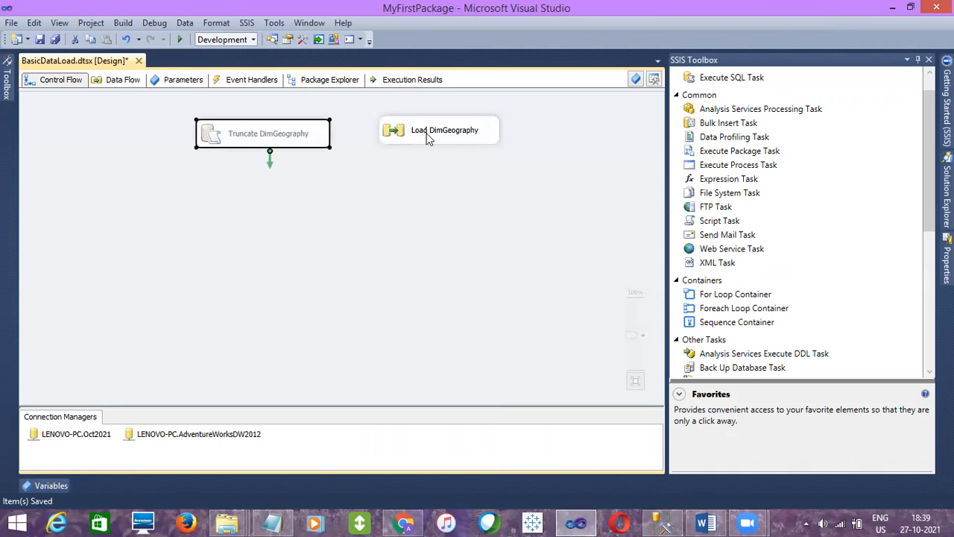
pyautogui.click(428, 138)
pyautogui.rightClick(425, 134)
pyautogui.click(463, 158)
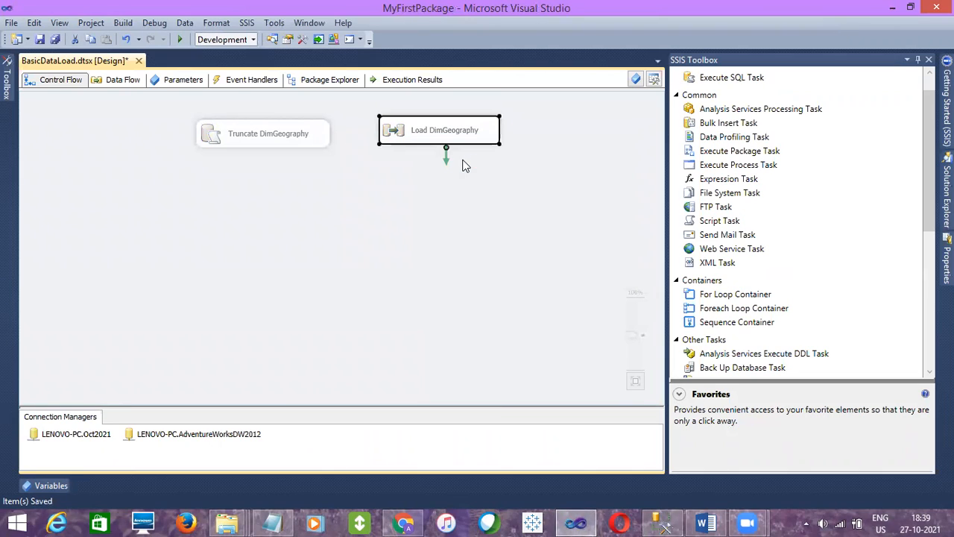
# - Enable the Truncate DimGeography task and disable it again
pyautogui.click(304, 160)
pyautogui.click(303, 137)
pyautogui.rightClick(303, 137)
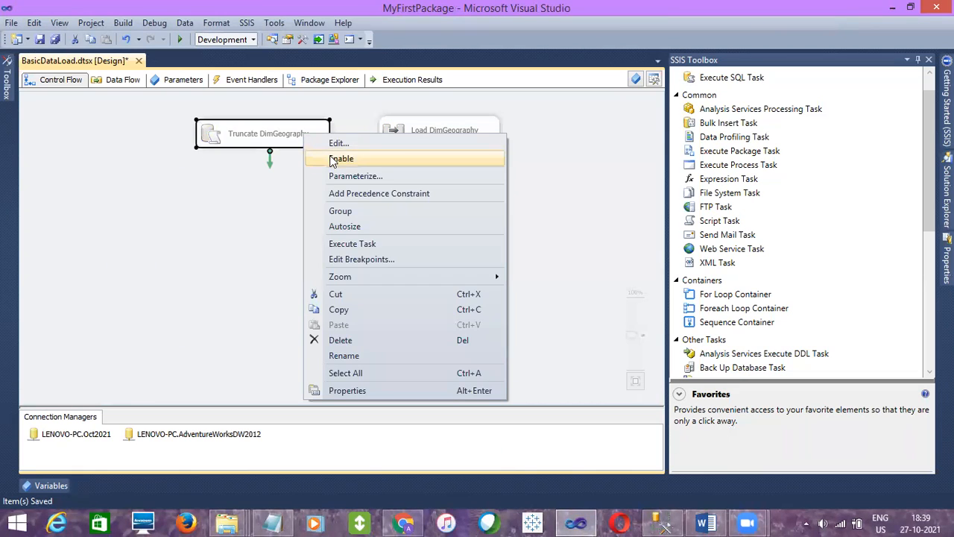
pyautogui.click(333, 158)
pyautogui.click(306, 164)
pyautogui.click(303, 143)
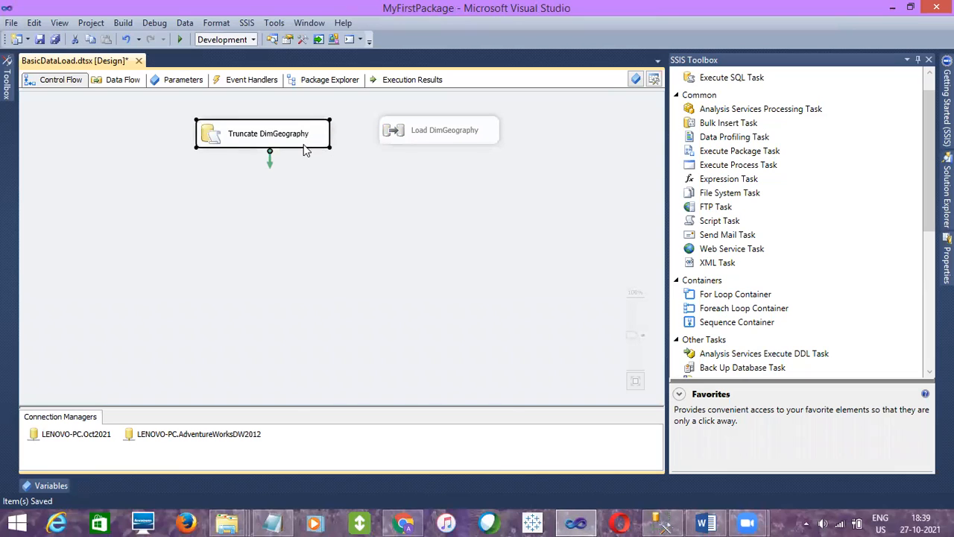
pyautogui.rightClick(303, 149)
pyautogui.click(344, 171)
pyautogui.click(322, 174)
pyautogui.click(314, 147)
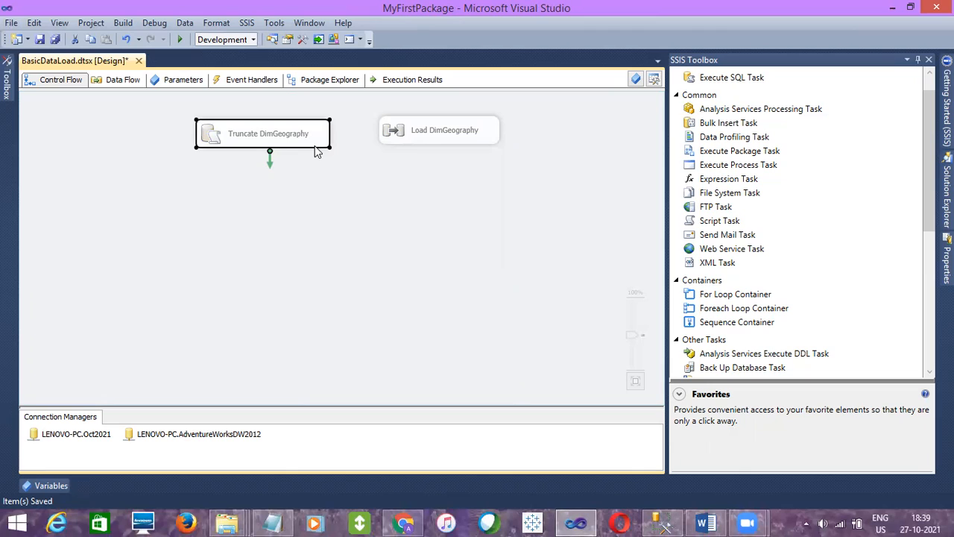
pyautogui.click(310, 218)
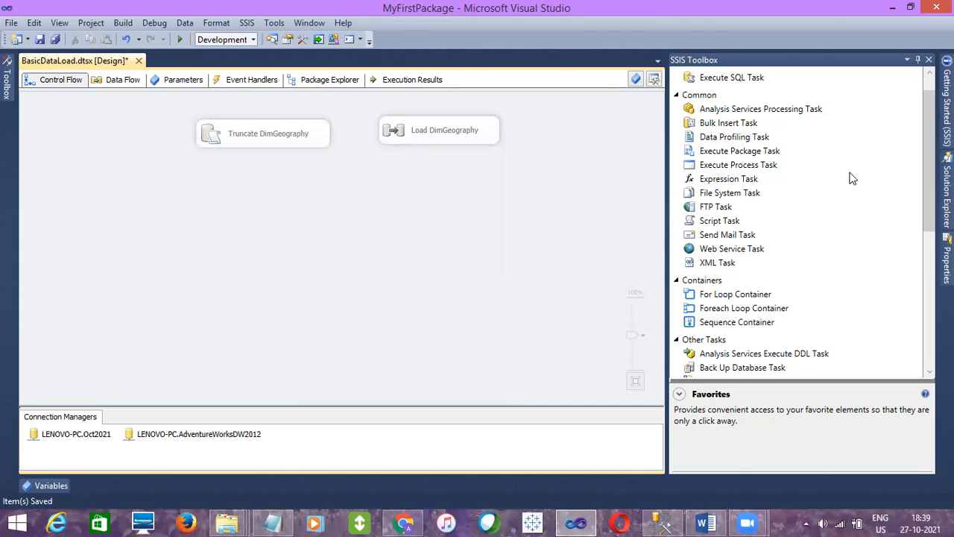
# - Add a Data Flow Task to the control flow below Truncate DimGeography and open its empty data flow
pyautogui.moveTo(929, 147); pyautogui.dragTo(928, 121)
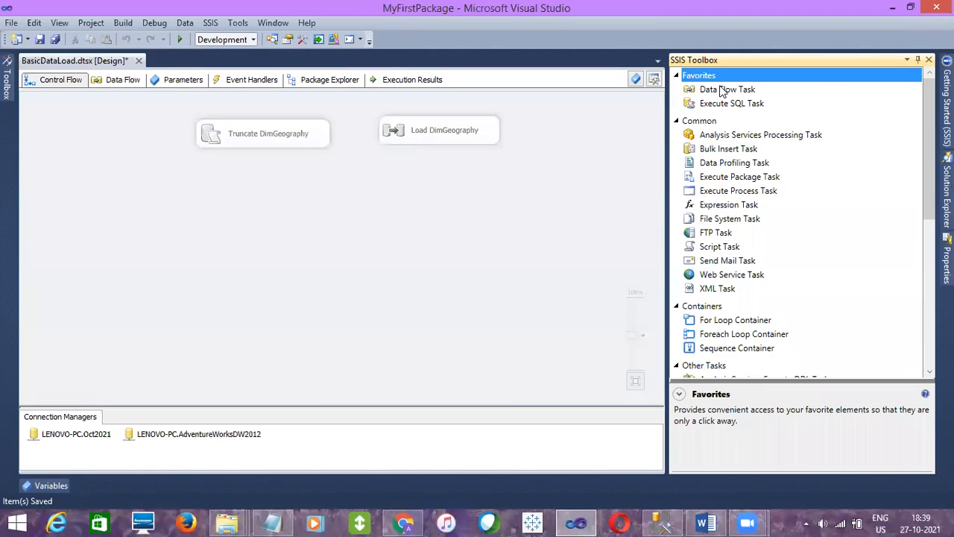
pyautogui.moveTo(721, 89); pyautogui.dragTo(260, 193)
pyautogui.moveTo(133, 180); pyautogui.dragTo(132, 181)
pyautogui.click(375, 247)
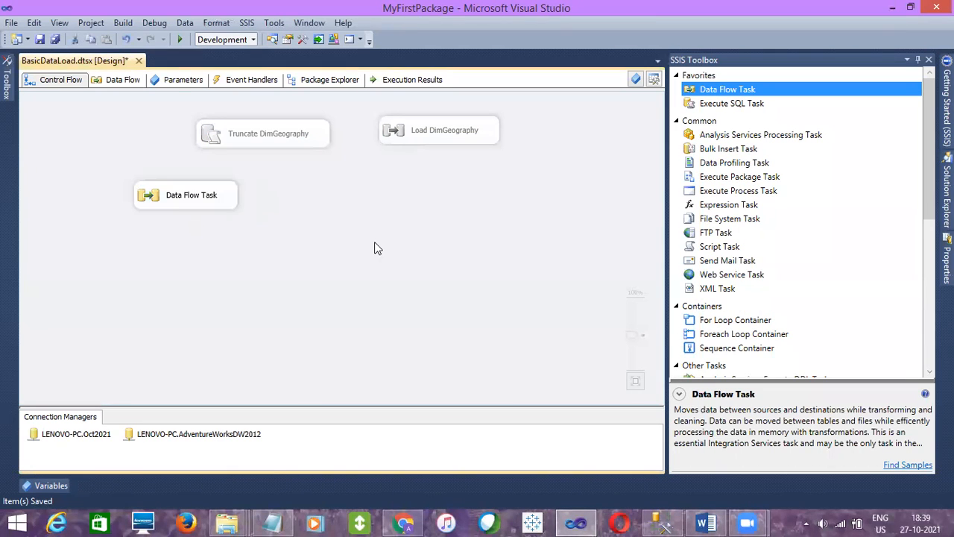
pyautogui.click(179, 204)
pyautogui.doubleClick(181, 203)
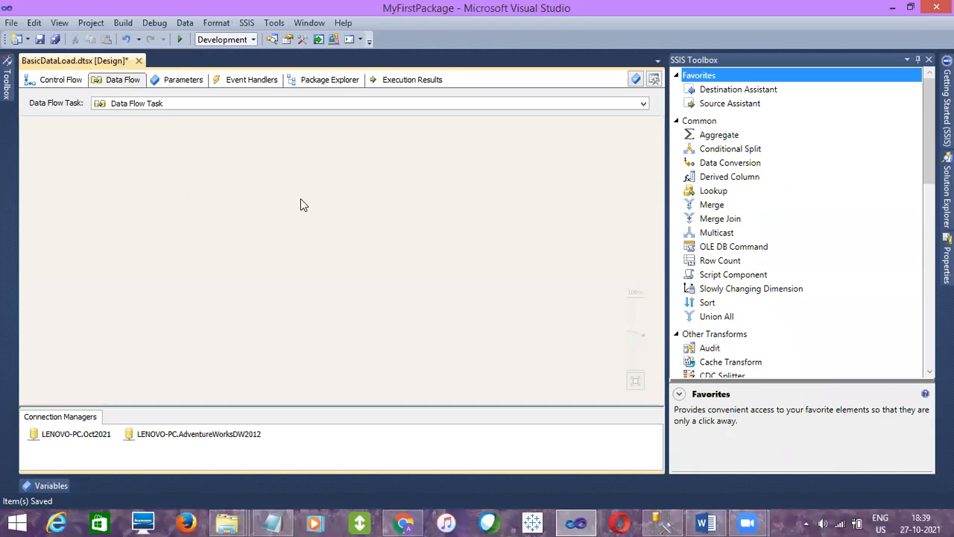
# - Switch to SQL Server Management Studio and review the top 1000 rows of dbo.department in the instructor's personal database, then close that query
pyautogui.click(663, 514)
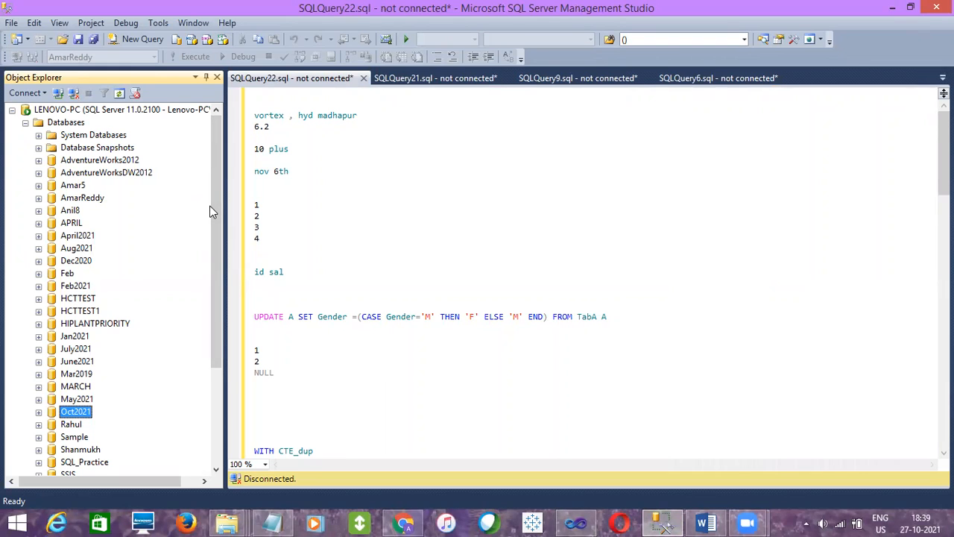
pyautogui.click(39, 197)
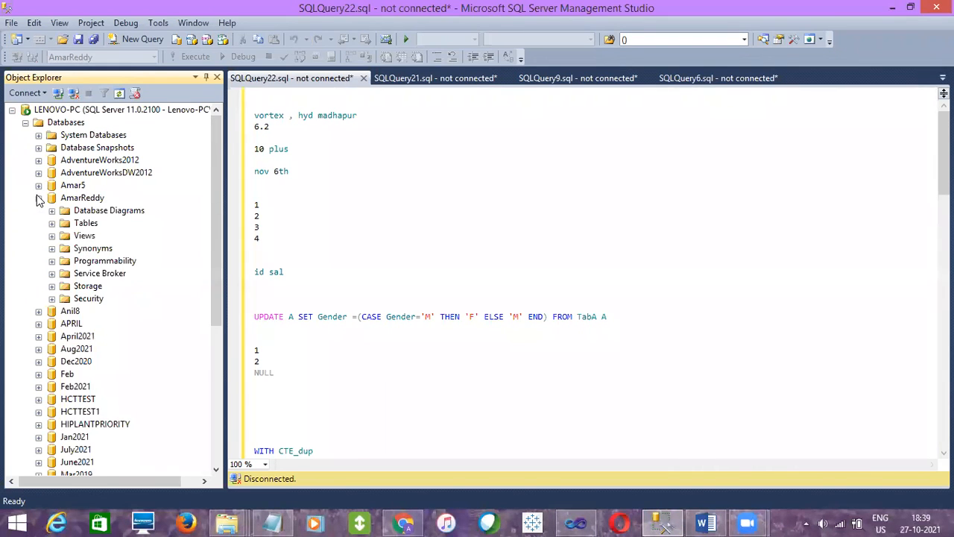
pyautogui.click(54, 222)
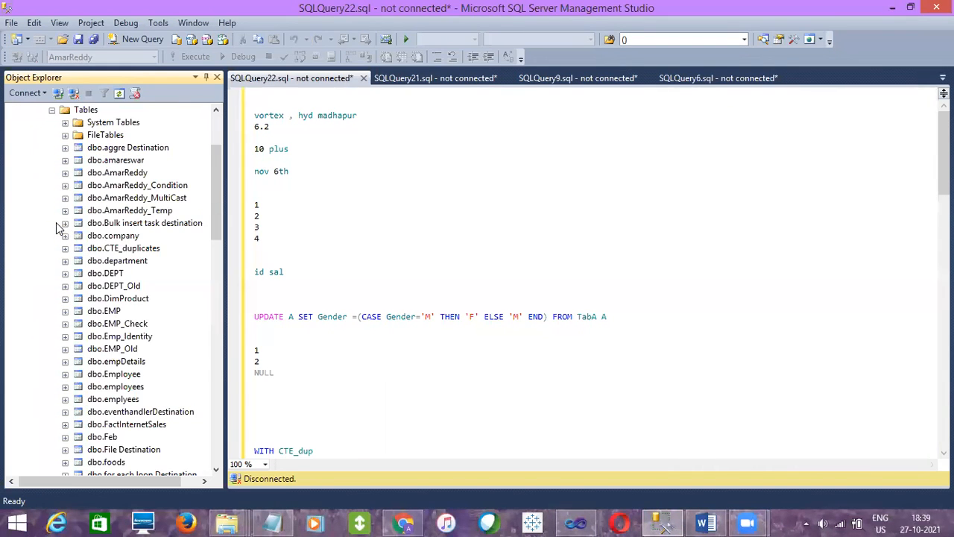
pyautogui.click(124, 266)
pyautogui.rightClick(124, 265)
pyautogui.click(167, 270)
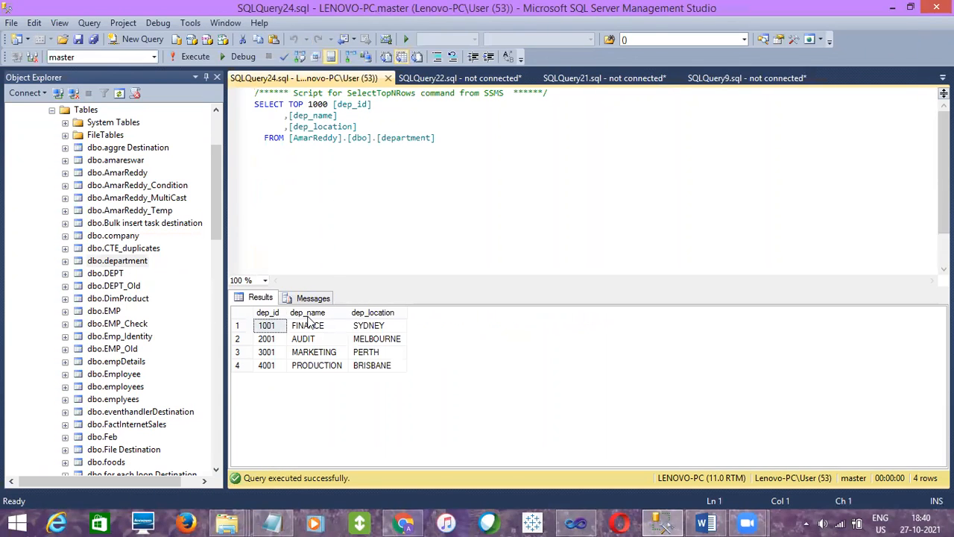
pyautogui.click(387, 77)
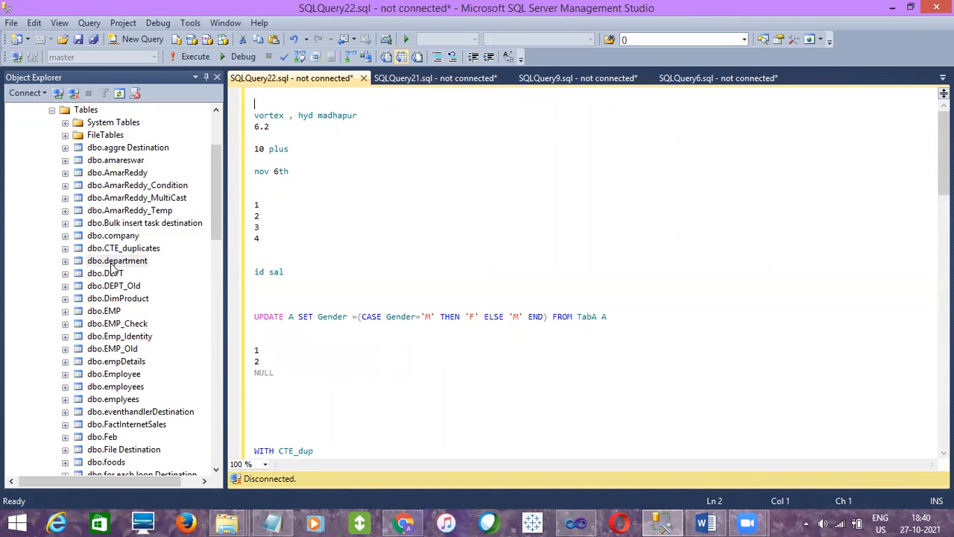
# - Check the Oct2021 database's tables for a department table, and return to dbo.department in the instructor's personal database
pyautogui.scroll(-20, 112, 268)
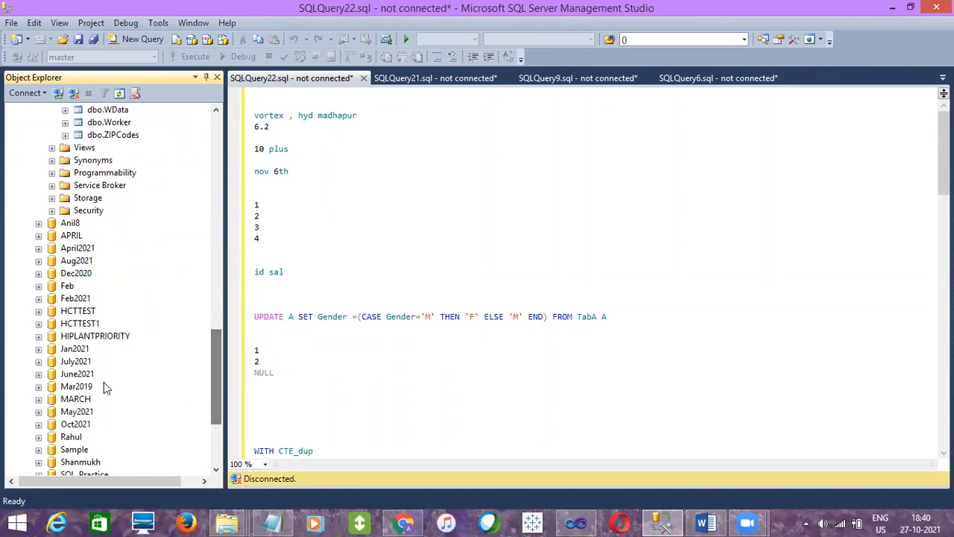
pyautogui.click(38, 425)
pyautogui.click(52, 385)
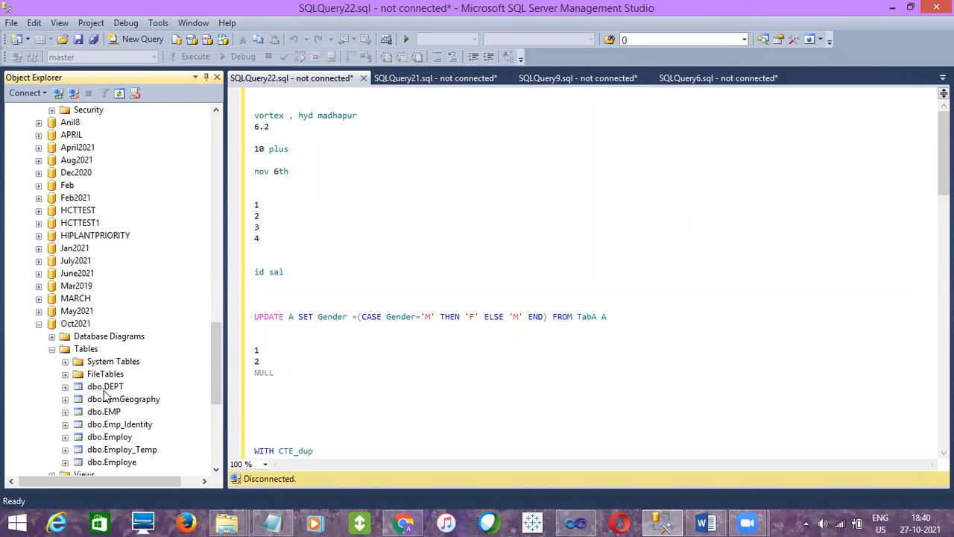
pyautogui.click(105, 386)
pyautogui.moveTo(215, 331); pyautogui.dragTo(215, 418)
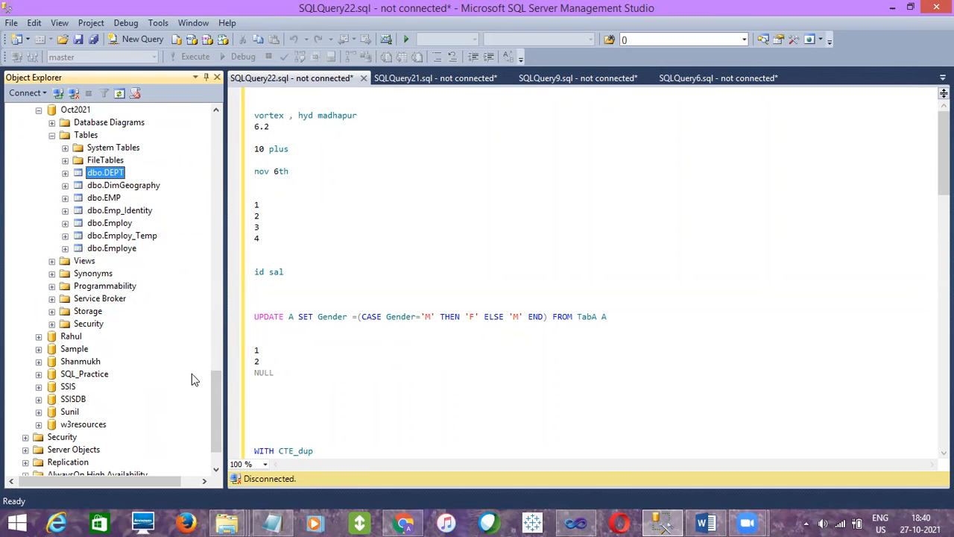
pyautogui.moveTo(211, 398); pyautogui.dragTo(219, 169)
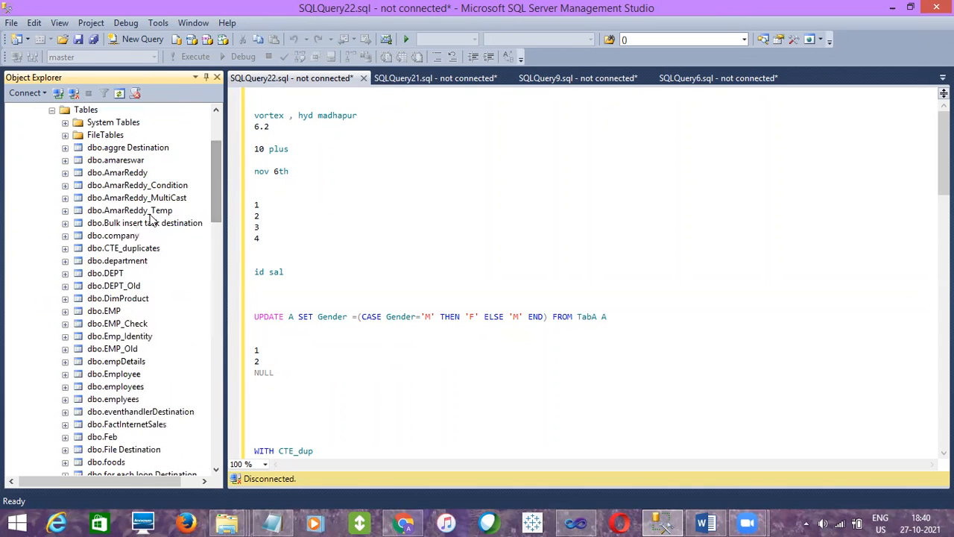
pyautogui.click(118, 263)
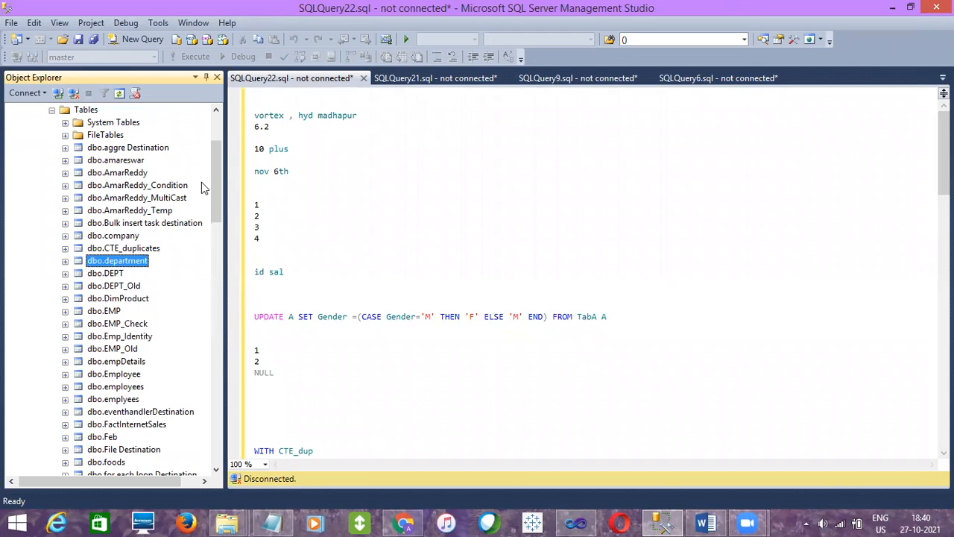
pyautogui.moveTo(211, 184)
pyautogui.mouseDown()
pyautogui.moveTo(212, 161)
pyautogui.moveTo(210, 182)
pyautogui.mouseUp()
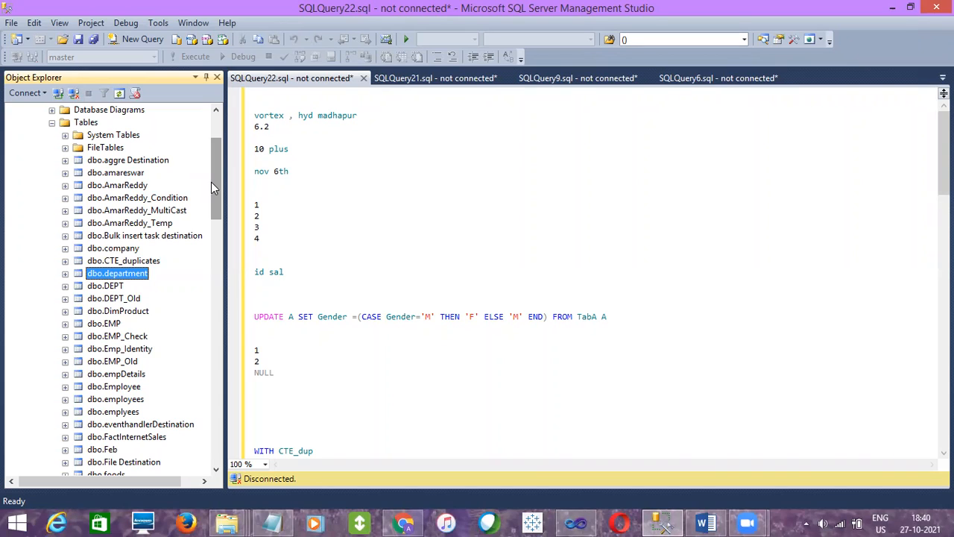
# - Script the dbo.department table as a CREATE statement in a new query window
pyautogui.rightClick(105, 275)
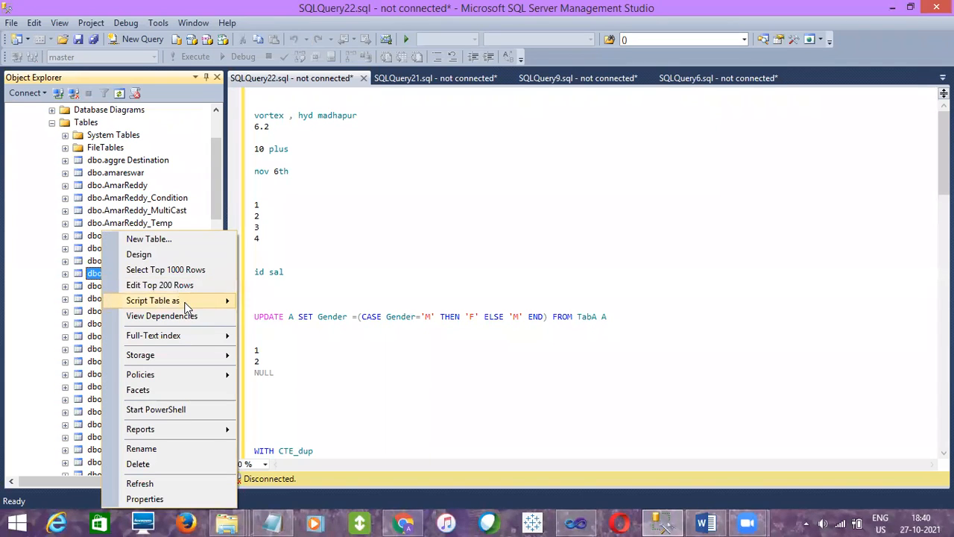
pyautogui.moveTo(179, 301)
pyautogui.moveTo(320, 296)
pyautogui.click(422, 306)
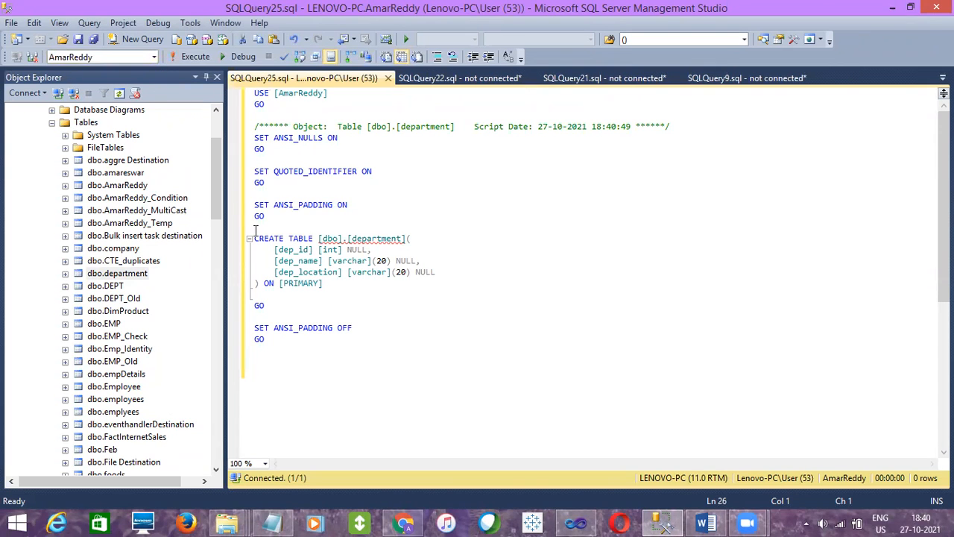
# - Trim the script to its USE and CREATE TABLE statements without the ON [PRIMARY] clause, and set the query's database to Oct2021
pyautogui.moveTo(270, 225); pyautogui.dragTo(253, 115)
pyautogui.press('Delete')
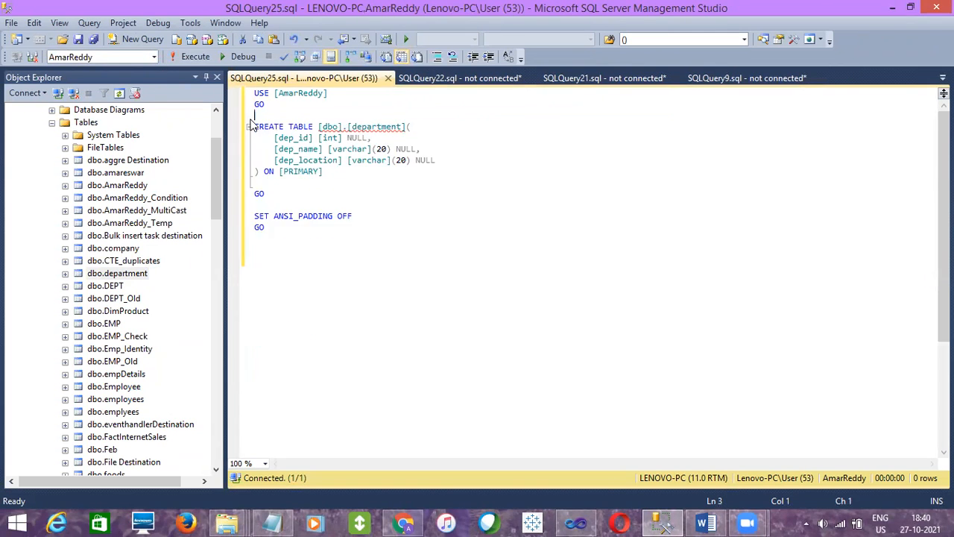
pyautogui.moveTo(291, 251); pyautogui.dragTo(262, 173)
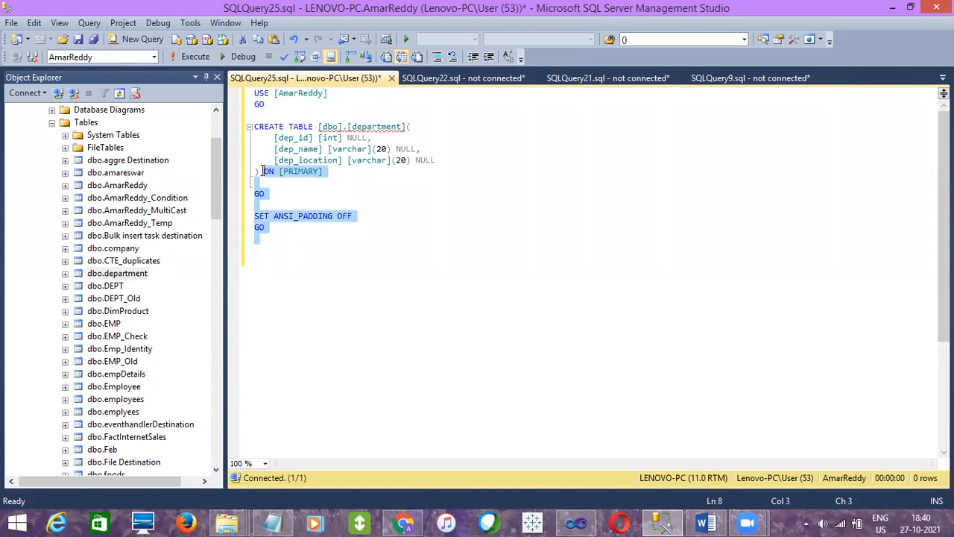
pyautogui.press('Delete')
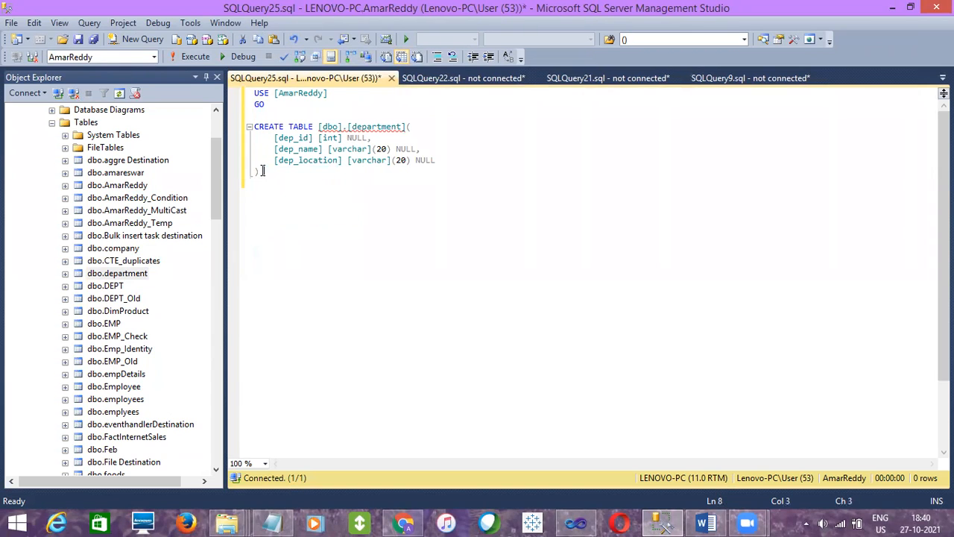
pyautogui.click(154, 56)
pyautogui.moveTo(160, 123); pyautogui.dragTo(160, 202)
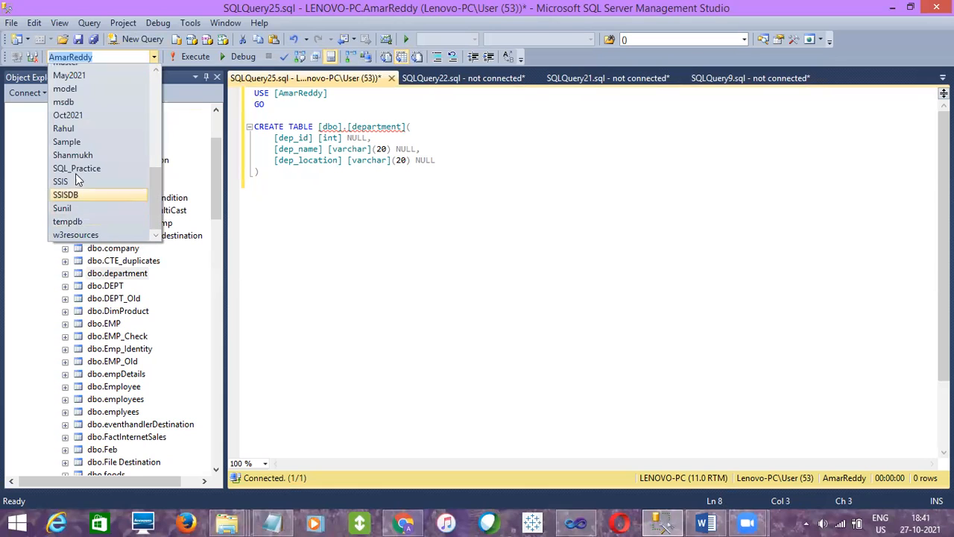
pyautogui.click(68, 115)
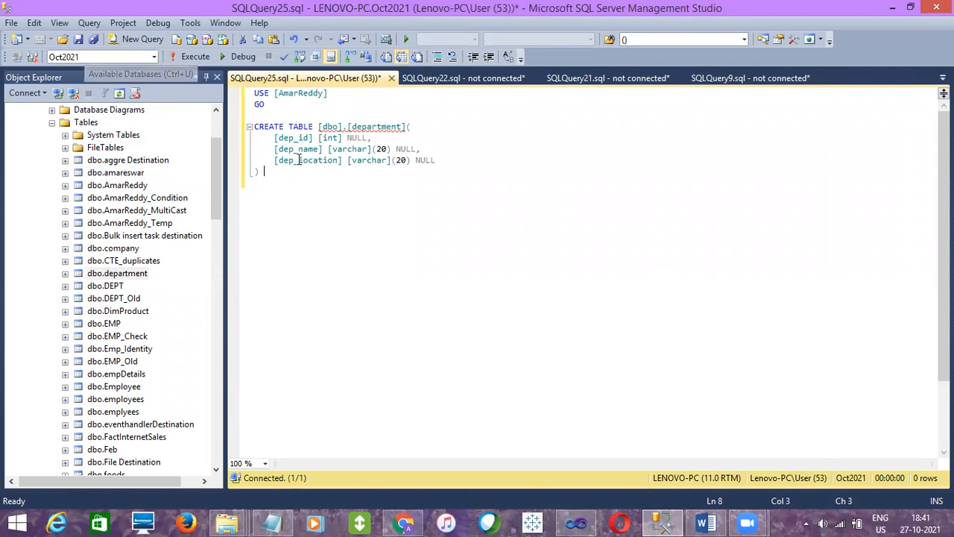
pyautogui.click(276, 192)
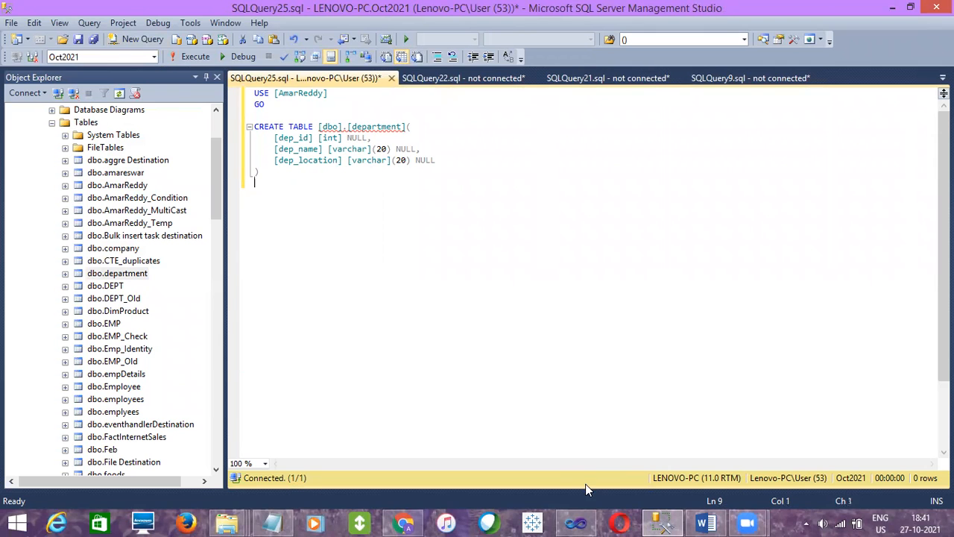
# - Switch back to Visual Studio and add an OLE DB Destination to the empty data flow
pyautogui.click(576, 521)
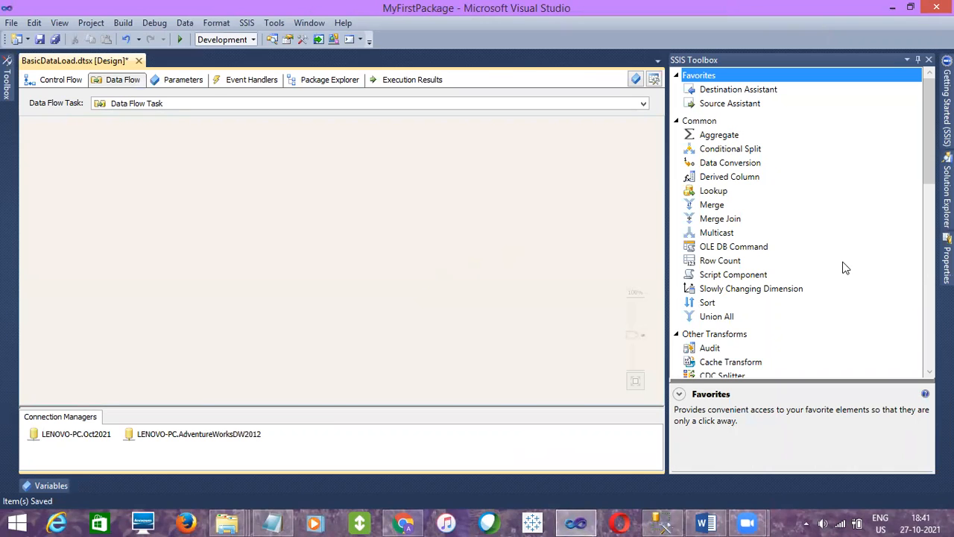
pyautogui.moveTo(946, 96)
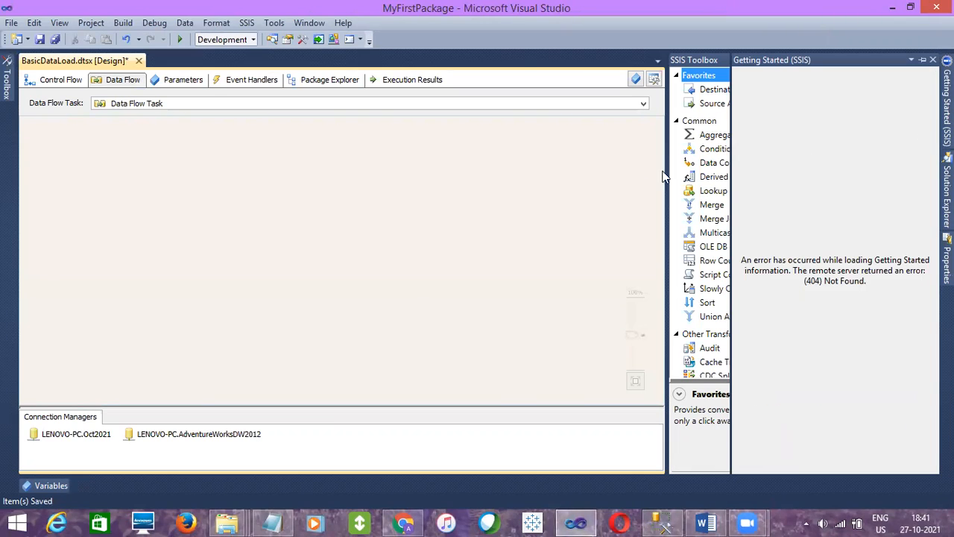
pyautogui.click(706, 192)
pyautogui.moveTo(930, 151); pyautogui.dragTo(930, 376)
pyautogui.moveTo(718, 296); pyautogui.dragTo(190, 258)
# - Add an OLE DB Source above the OLE DB Destination and connect its output to the destination
pyautogui.moveTo(929, 313); pyautogui.dragTo(929, 253)
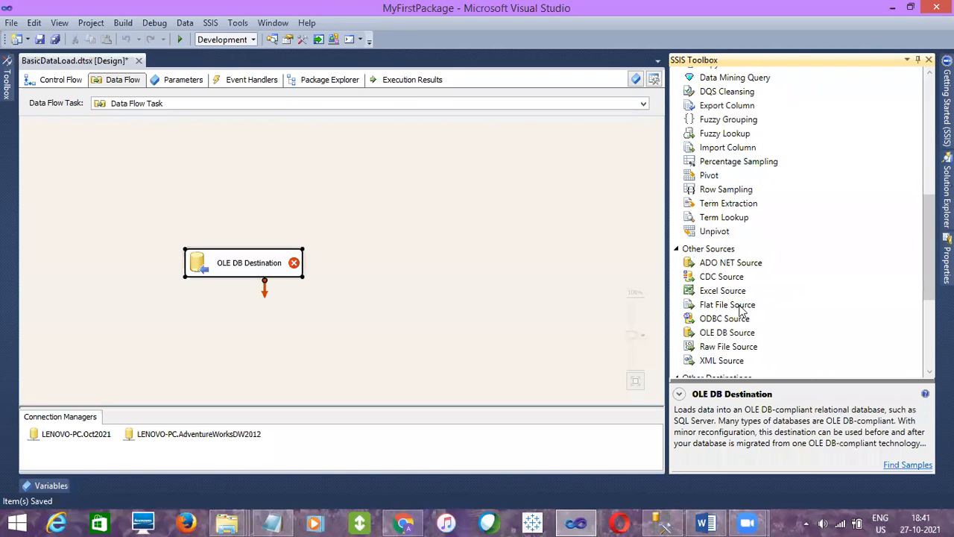
pyautogui.click(727, 333)
pyautogui.moveTo(727, 333); pyautogui.dragTo(205, 178)
pyautogui.moveTo(258, 215); pyautogui.dragTo(258, 264)
# - Open the OLE DB Source for editing and select the existing data connection to the instructor's personal database for a new connection manager
pyautogui.doubleClick(276, 192)
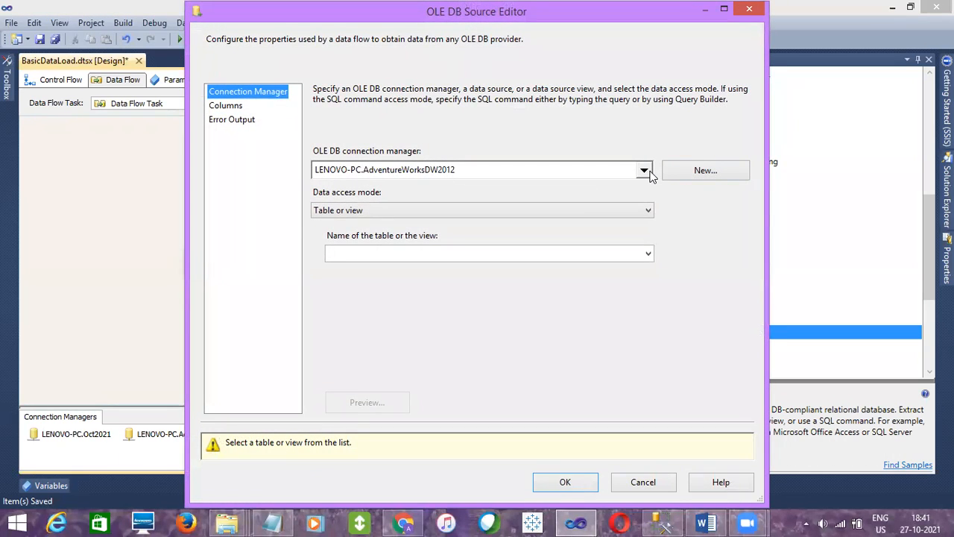
pyautogui.click(644, 171)
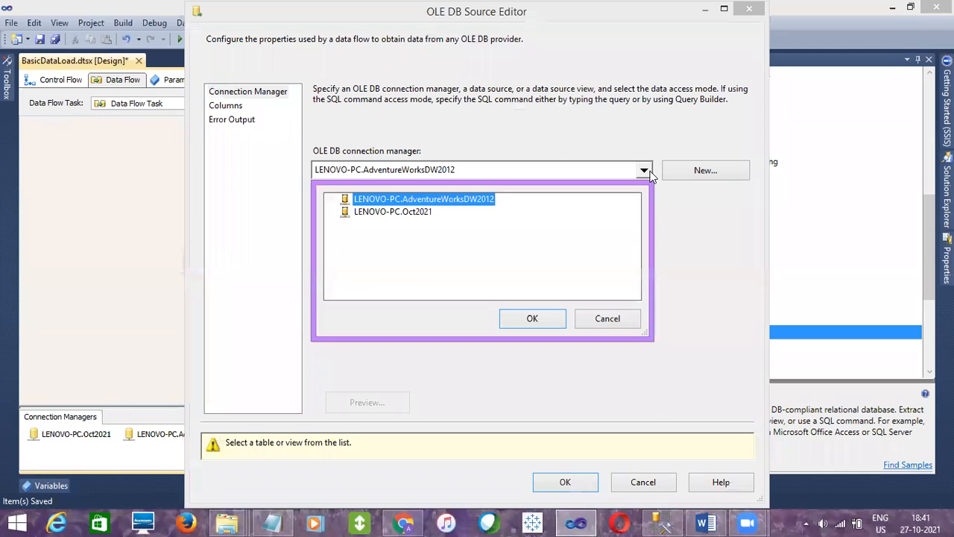
pyautogui.click(586, 312)
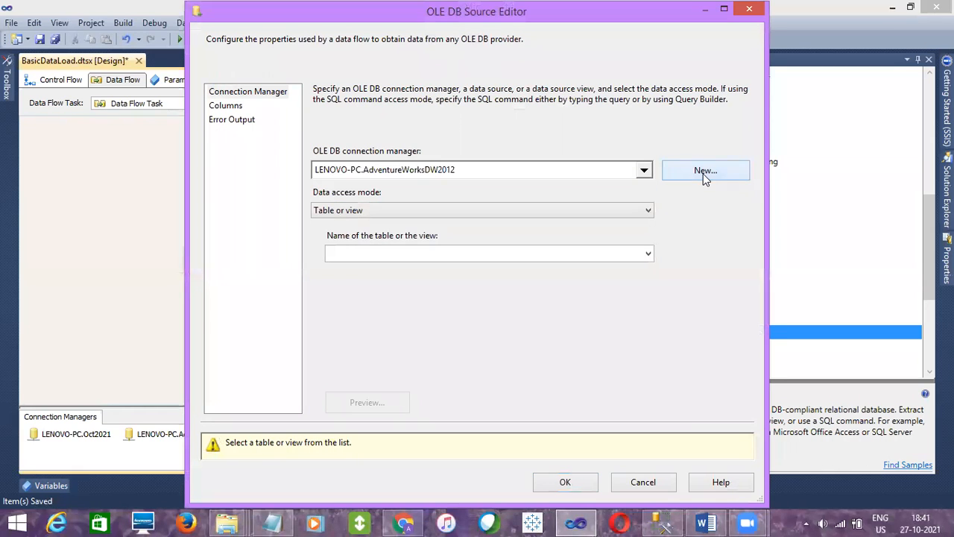
pyautogui.click(703, 174)
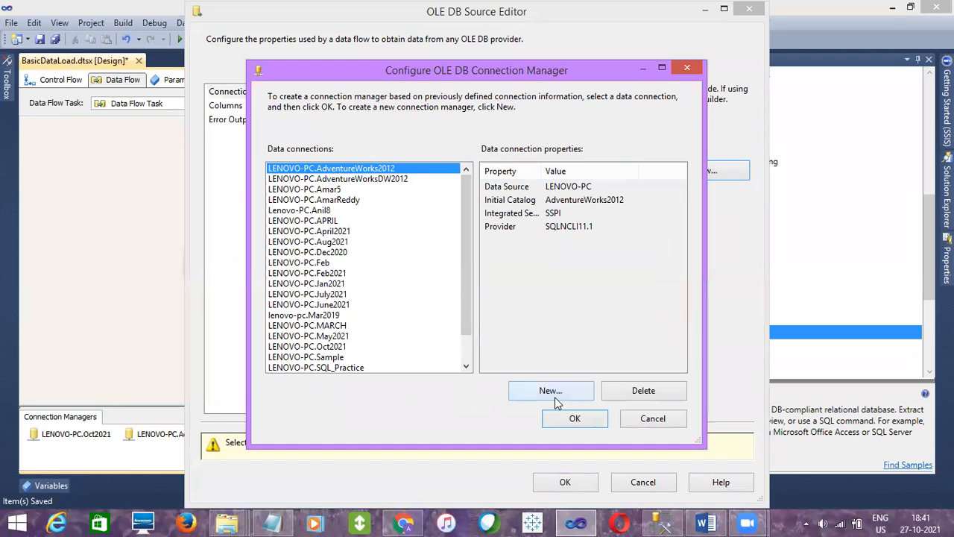
pyautogui.click(320, 199)
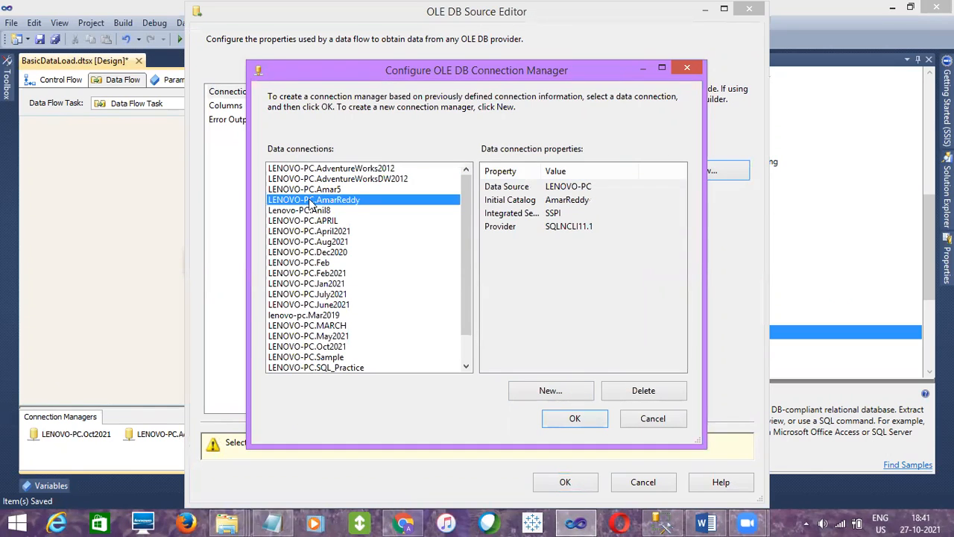
pyautogui.click(557, 393)
pyautogui.click(430, 124)
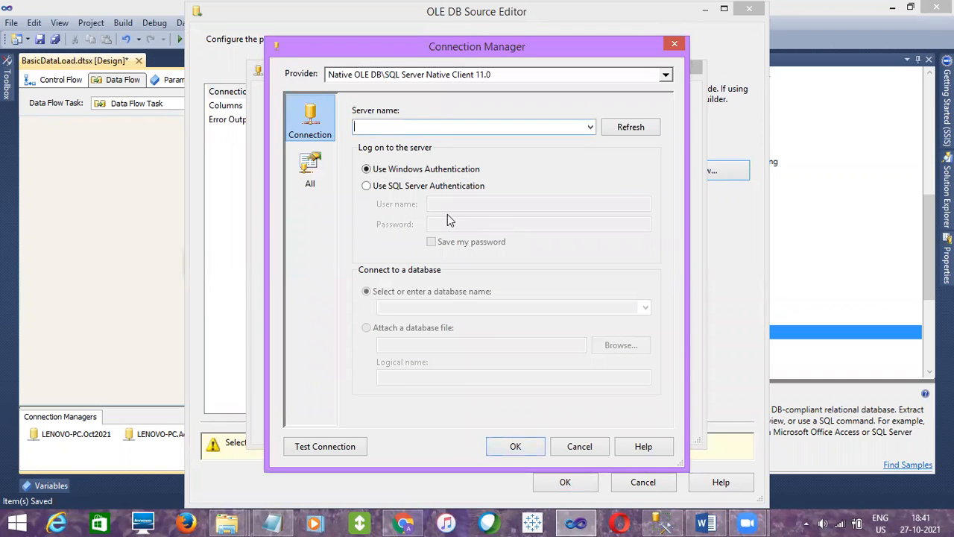
pyautogui.click(580, 447)
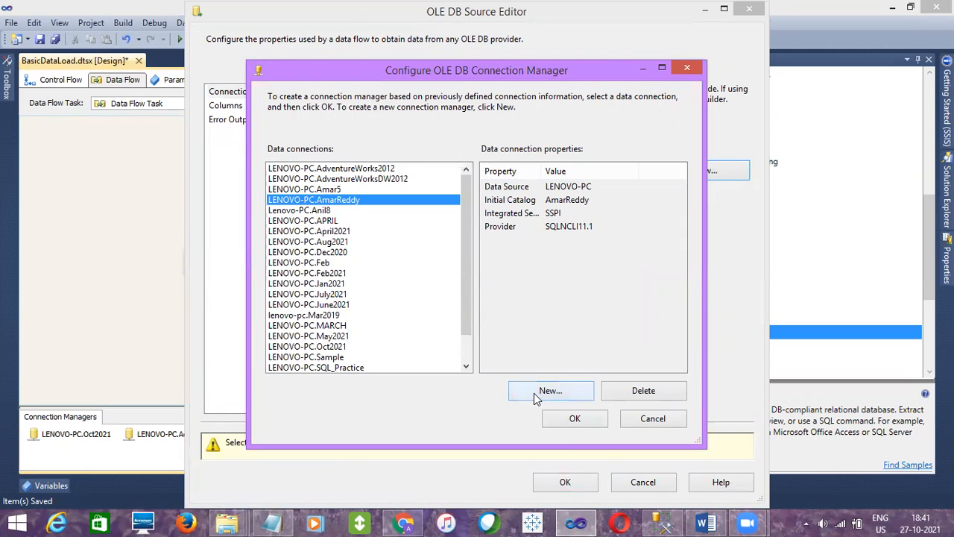
# - Apply the selected connection and set the OLE DB Source table to [dbo].[department], keeping all its columns
pyautogui.click(575, 418)
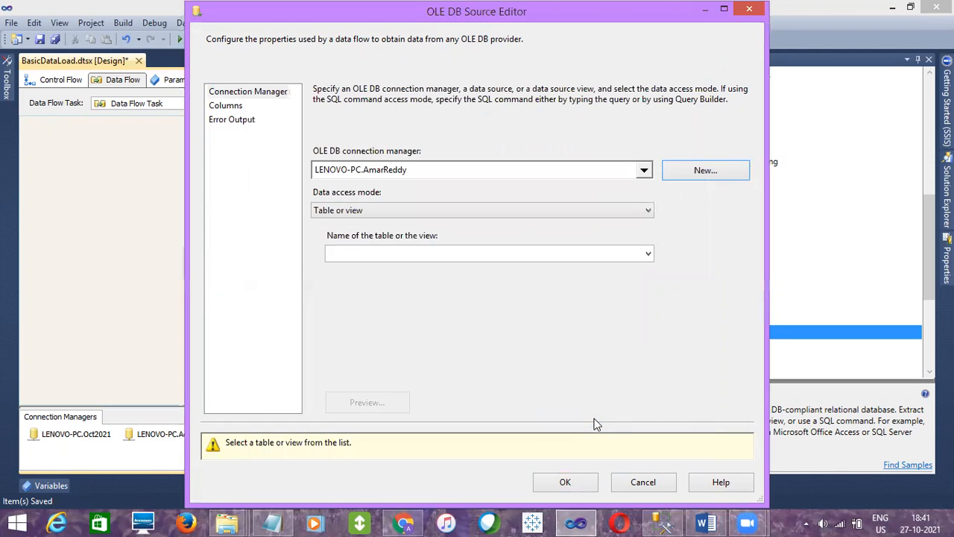
pyautogui.click(647, 254)
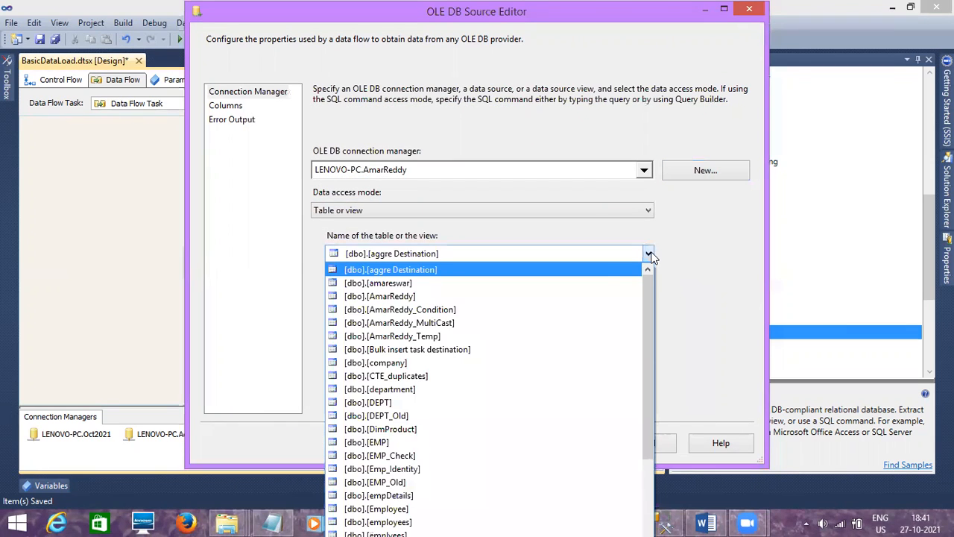
pyautogui.click(403, 393)
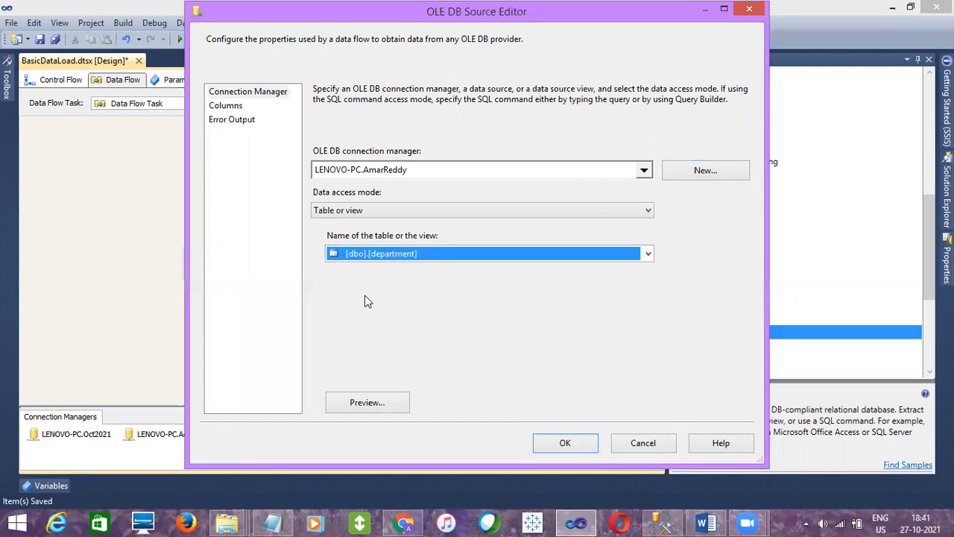
pyautogui.click(215, 106)
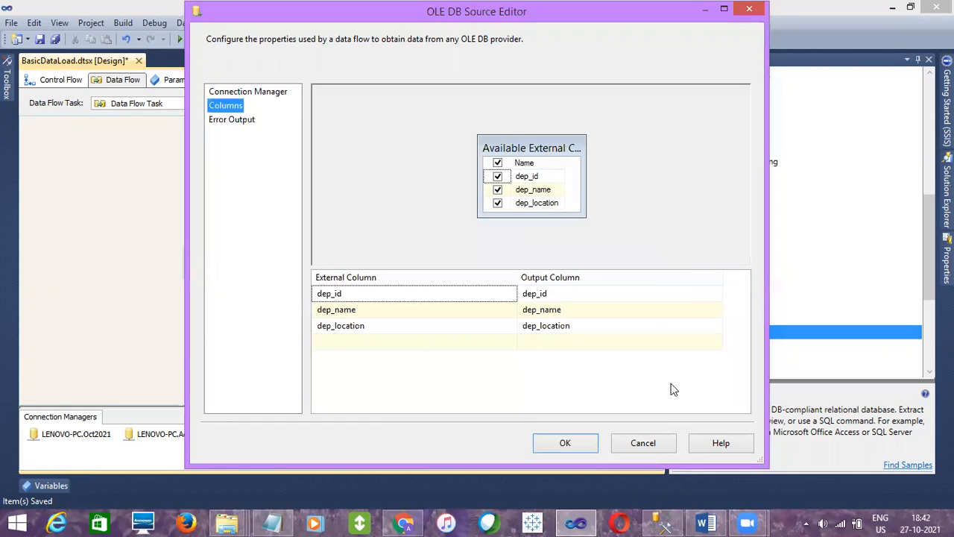
pyautogui.click(565, 443)
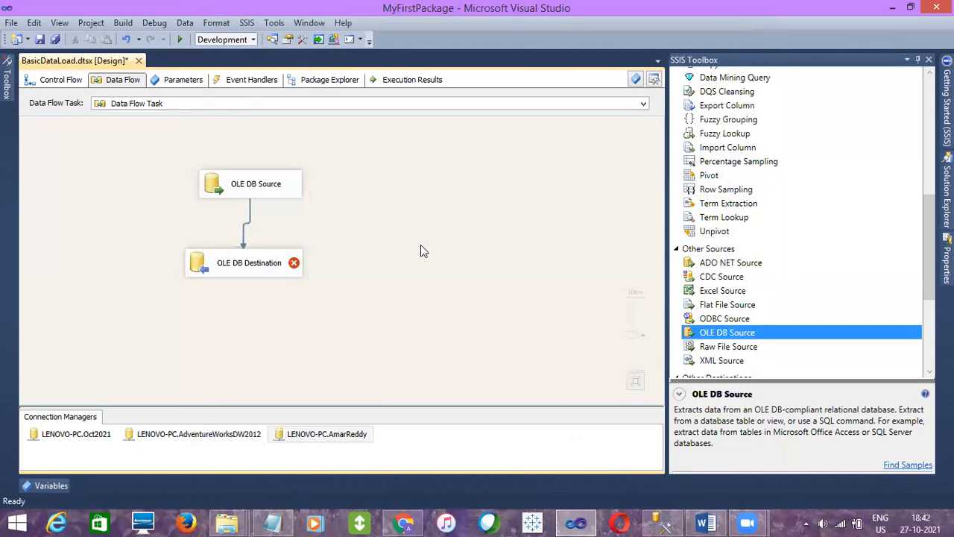
# - Open the OLE DB Destination for editing and set its connection manager to LENOVO-PC.Oct2021
pyautogui.click(237, 264)
pyautogui.doubleClick(236, 264)
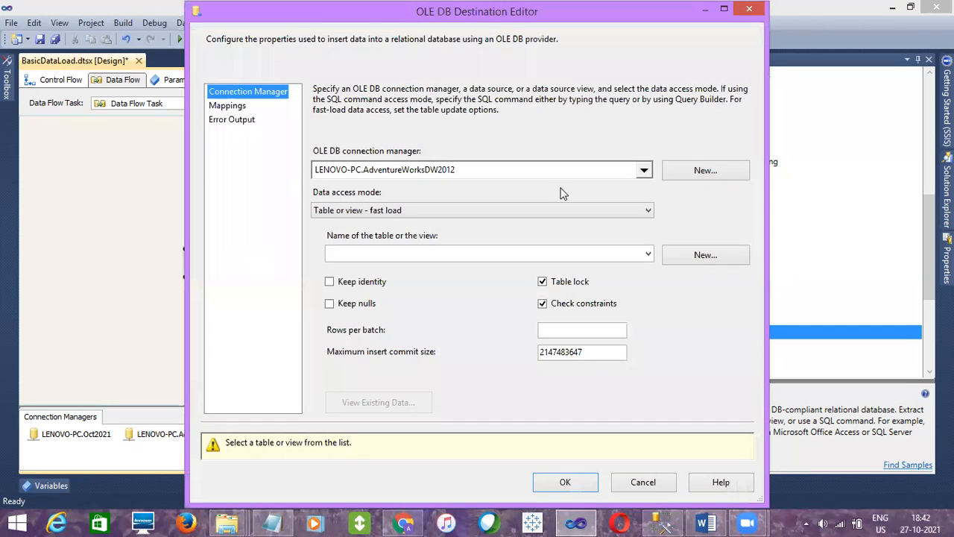
pyautogui.click(644, 171)
pyautogui.click(643, 171)
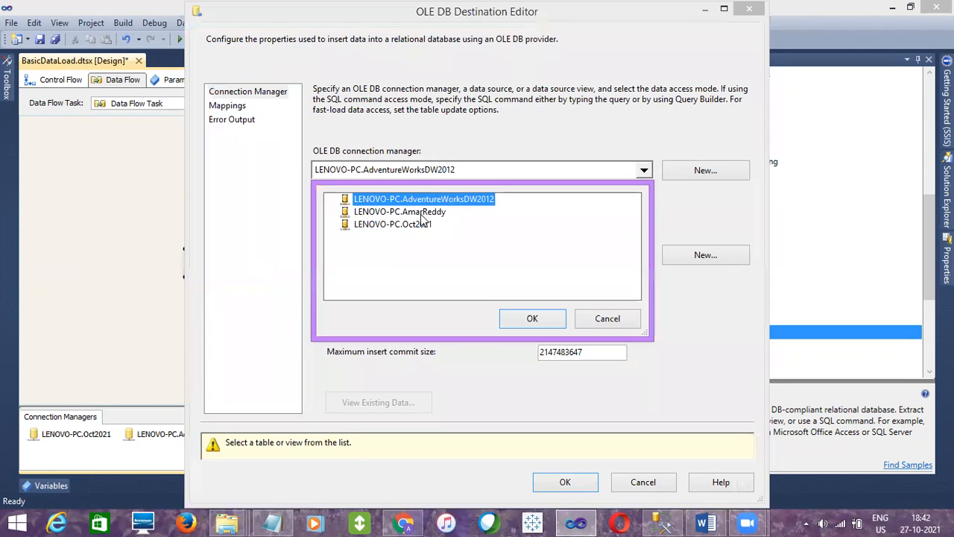
pyautogui.click(421, 225)
pyautogui.click(543, 322)
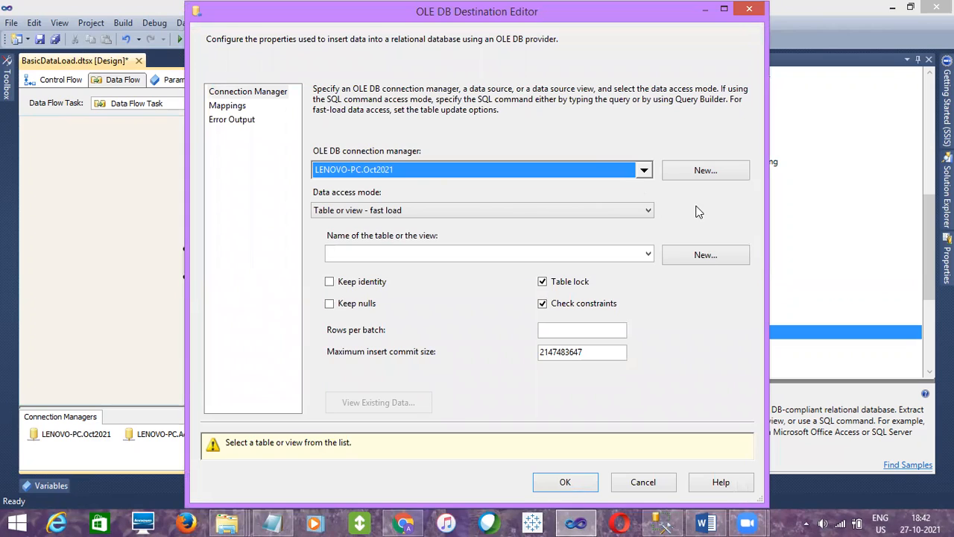
# - Copy the generated CREATE TABLE script for a new destination table and paste it below the existing script in SQL Server Management Studio
pyautogui.click(704, 256)
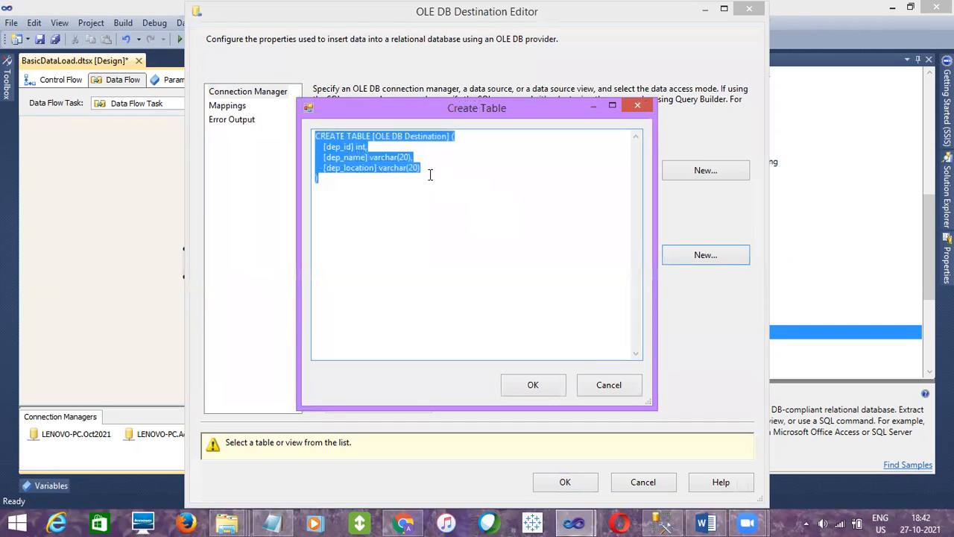
pyautogui.rightClick(403, 166)
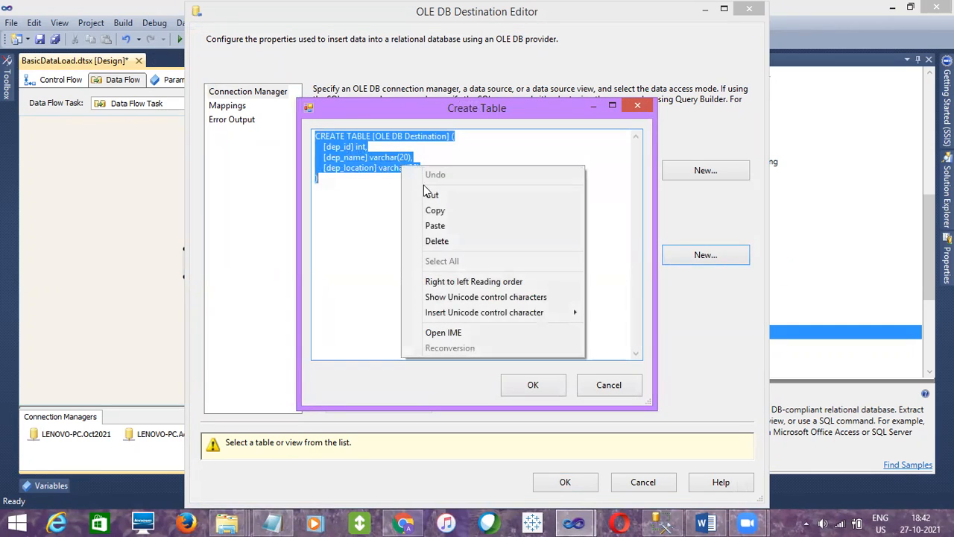
pyautogui.click(435, 210)
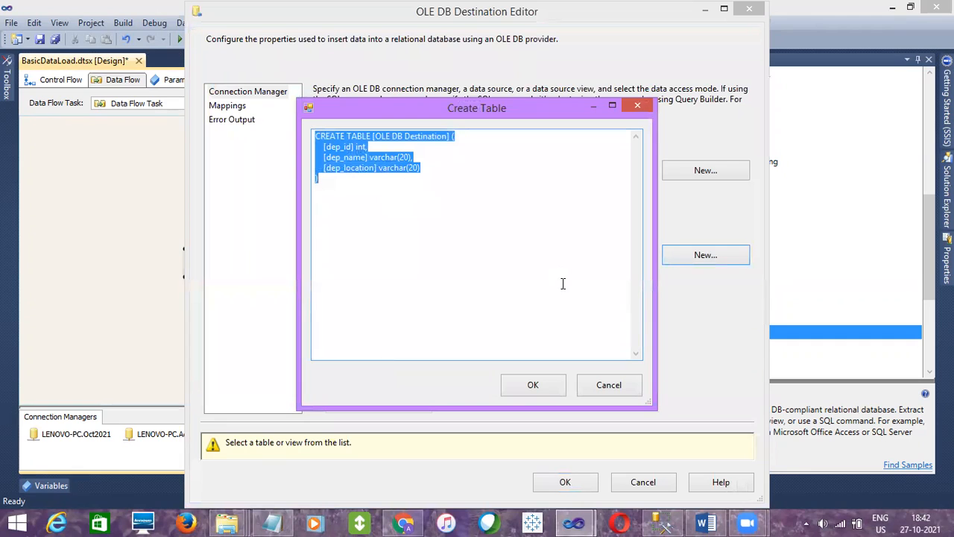
pyautogui.click(607, 390)
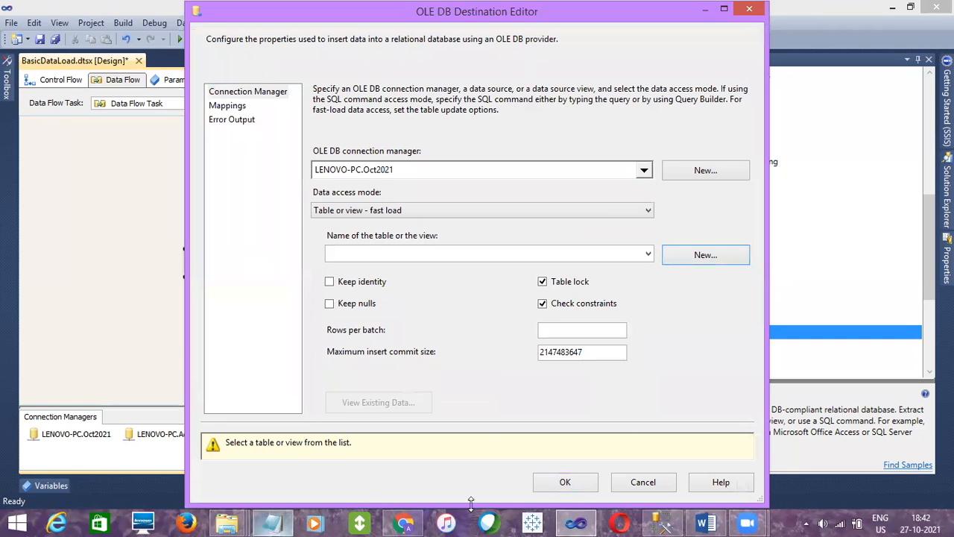
pyautogui.click(662, 522)
pyautogui.press('Return')
pyautogui.hotkey('ctrl', 'v')
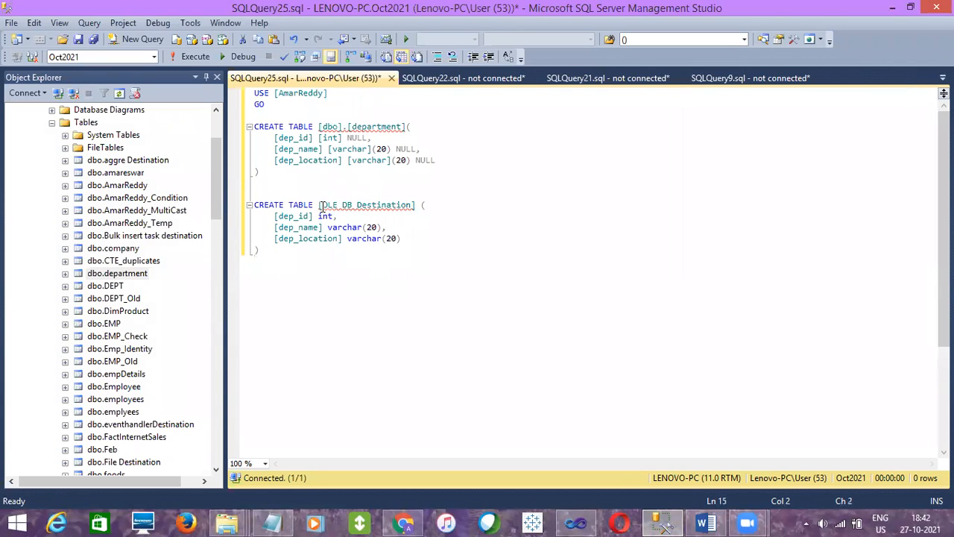
# - Rename the table in the pasted CREATE TABLE statement to Department and execute only that statement in Oct2021
pyautogui.doubleClick(357, 204)
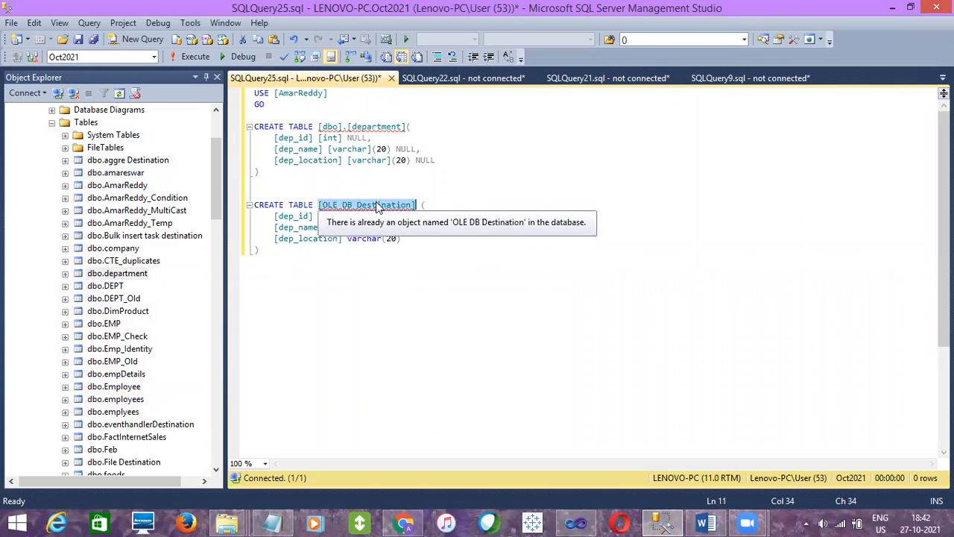
pyautogui.write('Departmen')
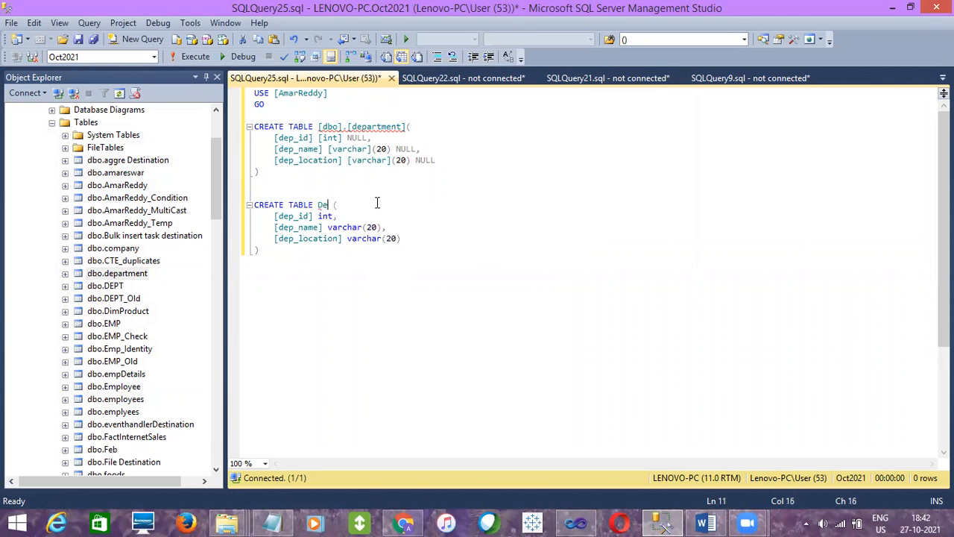
pyautogui.write('t')
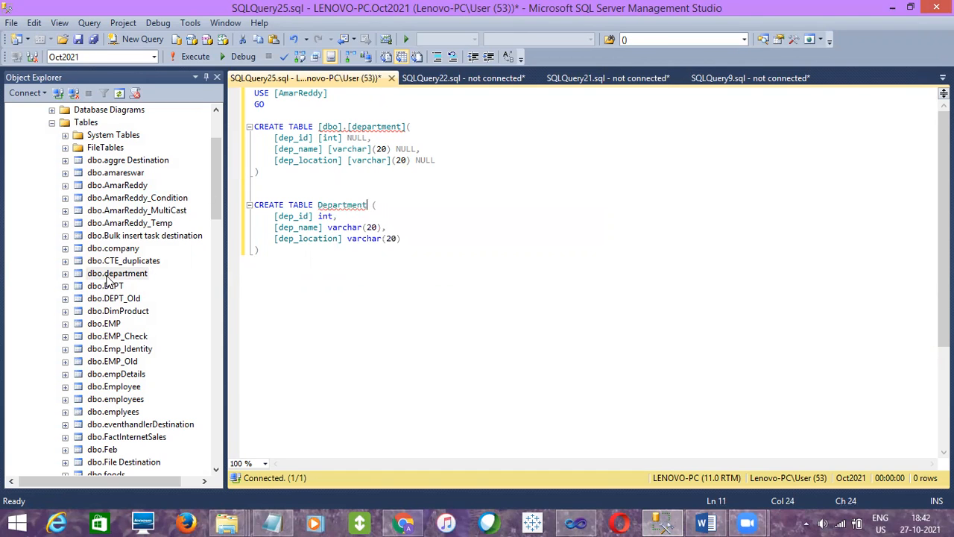
pyautogui.click(576, 523)
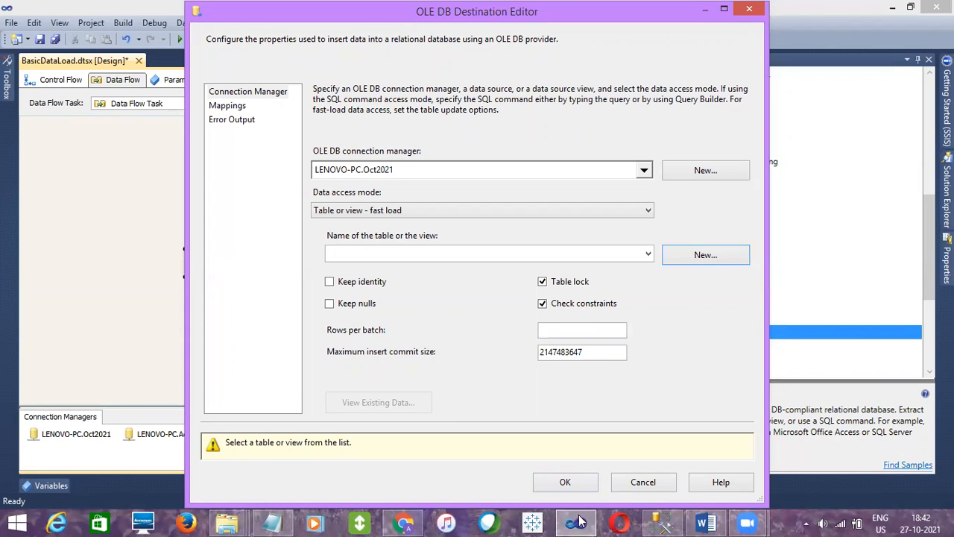
pyautogui.click(642, 447)
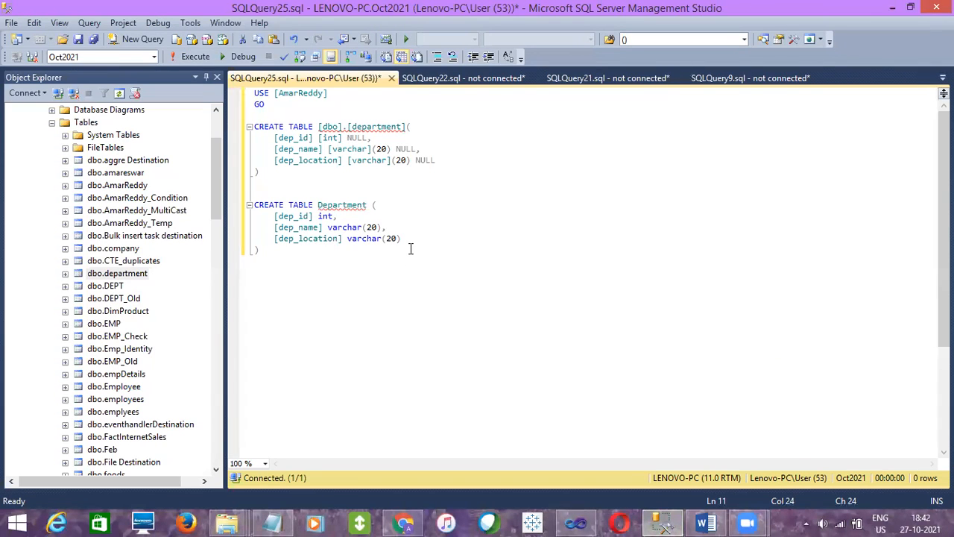
pyautogui.moveTo(306, 256); pyautogui.dragTo(282, 184)
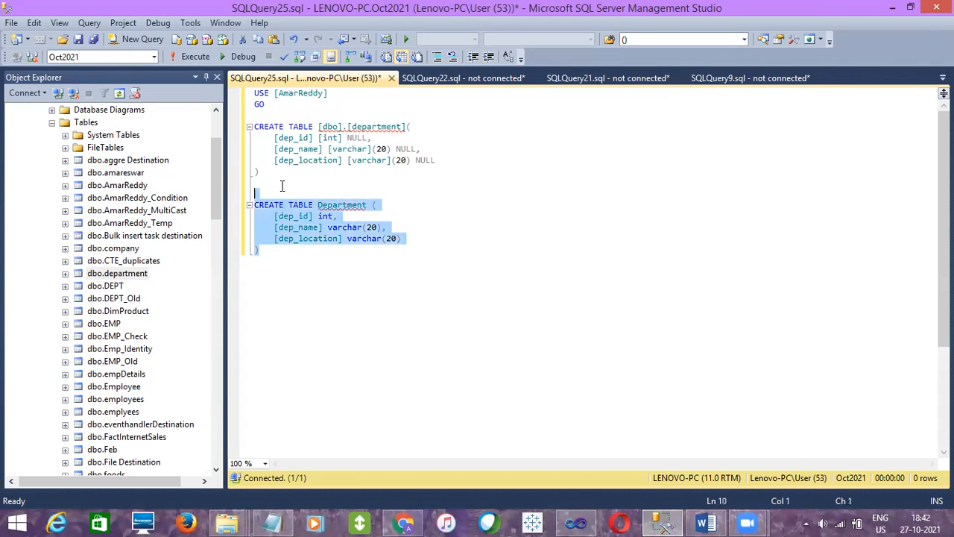
pyautogui.click(195, 58)
pyautogui.click(310, 240)
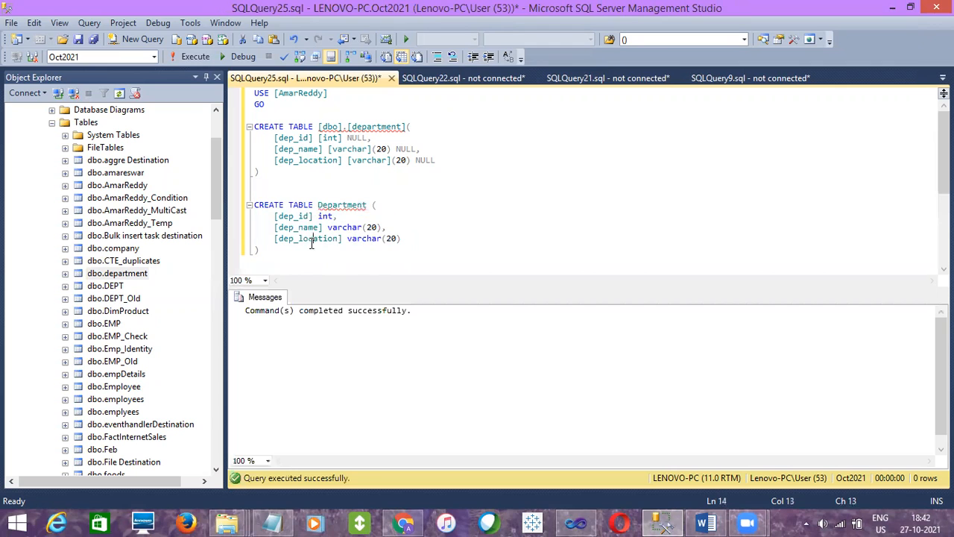
# - Switch back to Visual Studio, set the destination table to [dbo].[Department] and accept the automatic column mappings
pyautogui.click(575, 523)
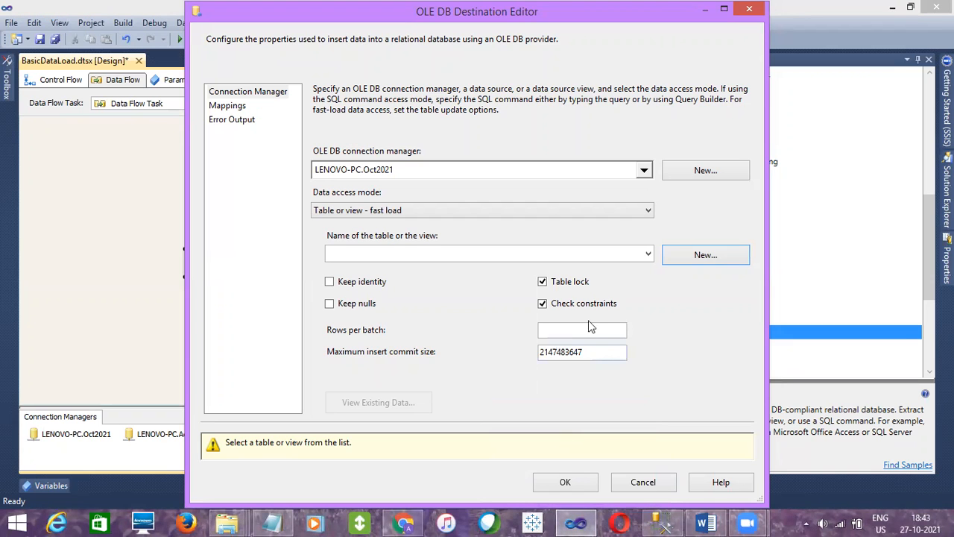
pyautogui.click(647, 254)
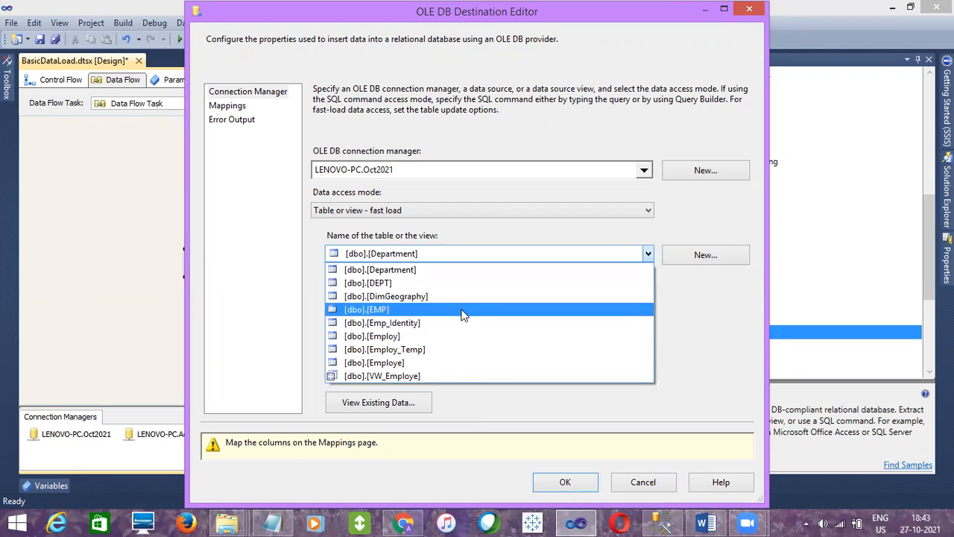
pyautogui.click(441, 269)
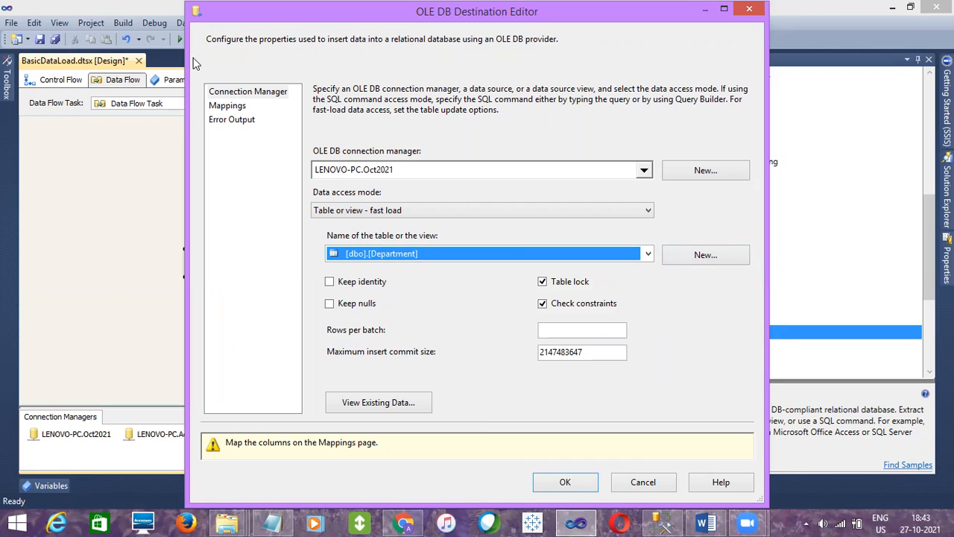
pyautogui.click(232, 107)
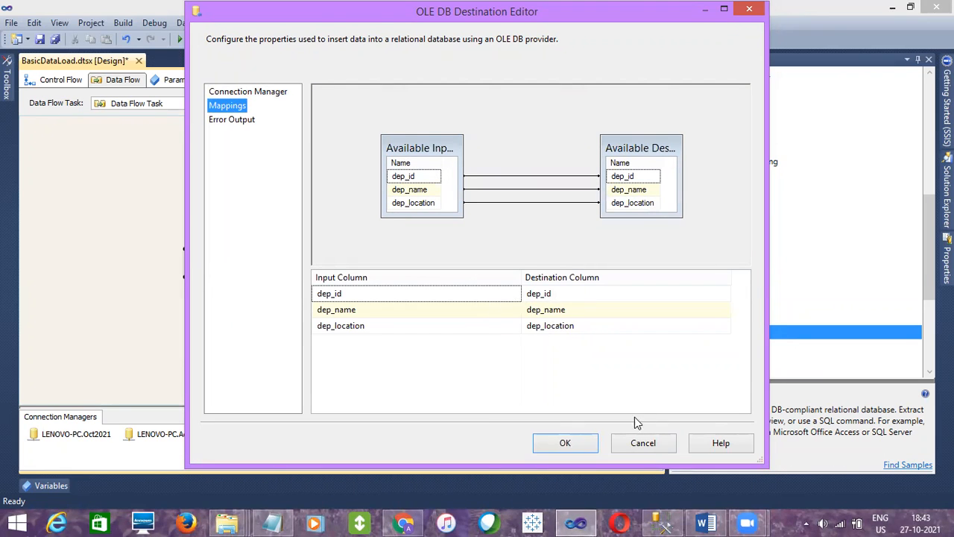
pyautogui.click(569, 436)
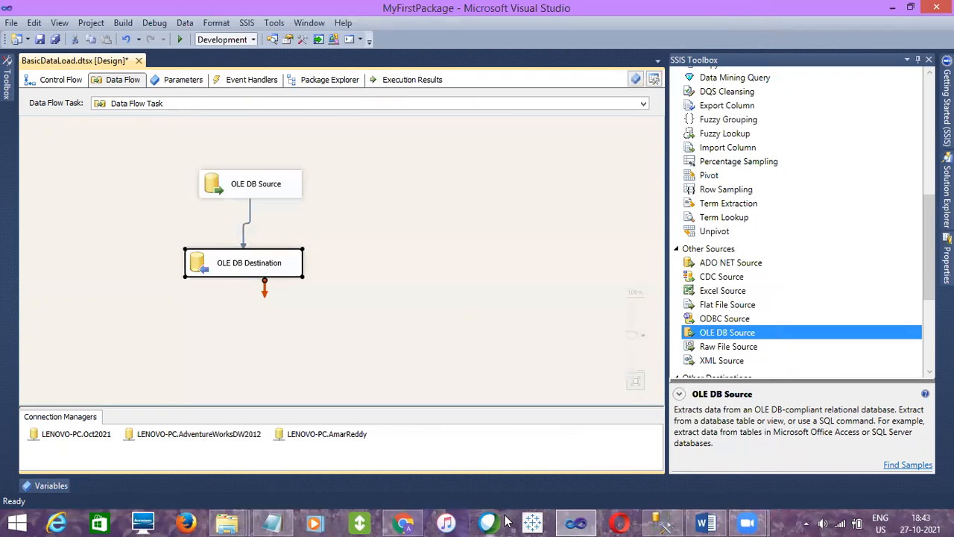
# - Switch to SQL Server Management Studio, drop the Department table with a DROP TABLE statement and remove that statement from the script
pyautogui.click(662, 523)
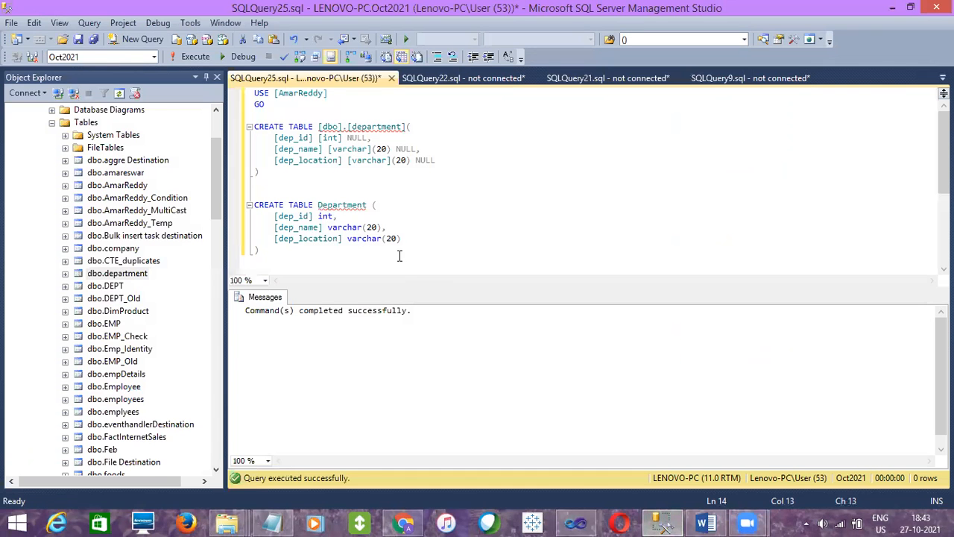
pyautogui.doubleClick(343, 205)
pyautogui.hotkey('ctrl', 'c')
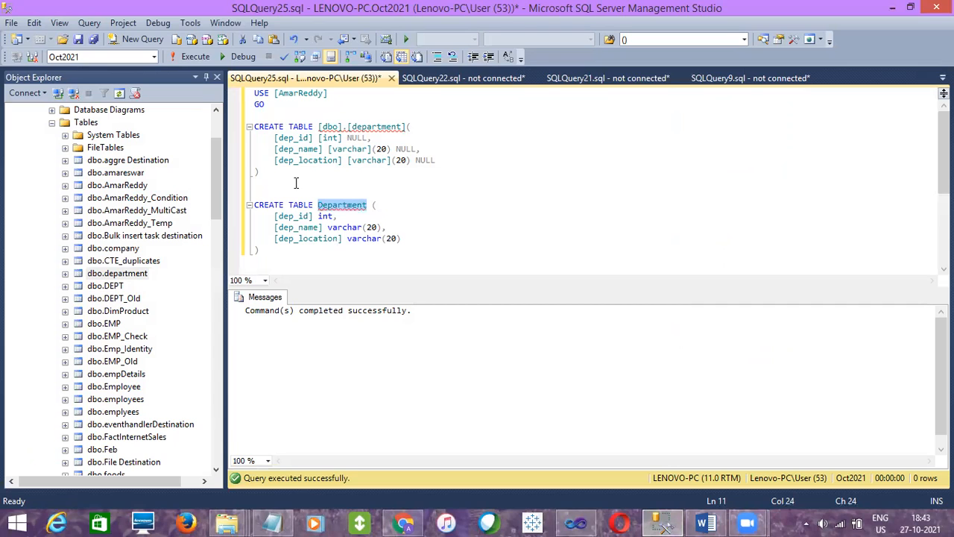
pyautogui.click(296, 184)
pyautogui.press('Return')
pyautogui.press('Return')
pyautogui.write('DROP TABLE')
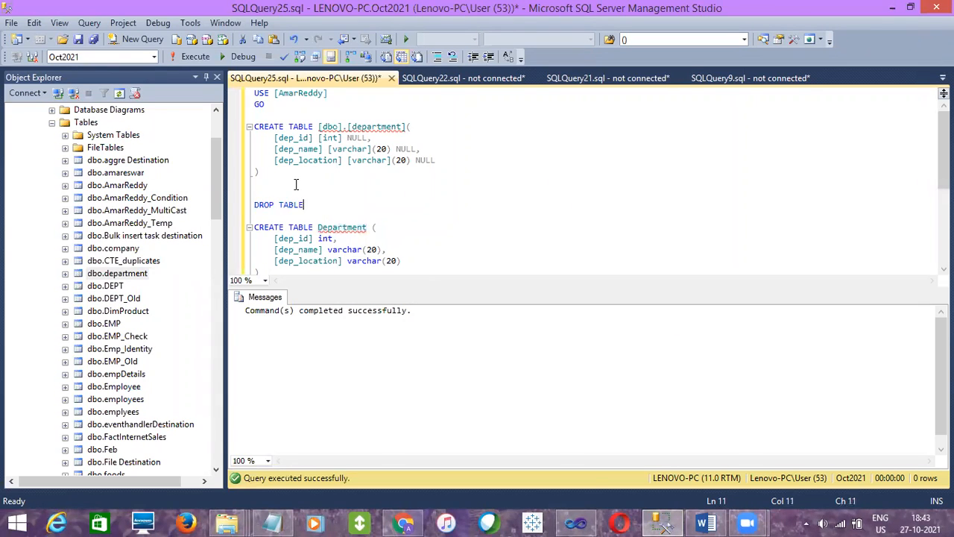
pyautogui.hotkey('ctrl', 'v')
pyautogui.hotkey('shift', 'Up')
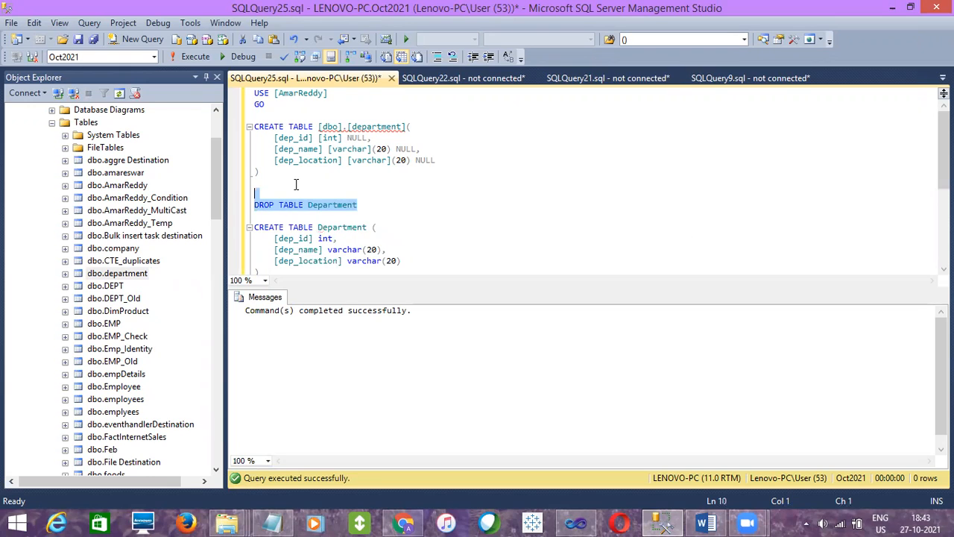
pyautogui.press('Delete')
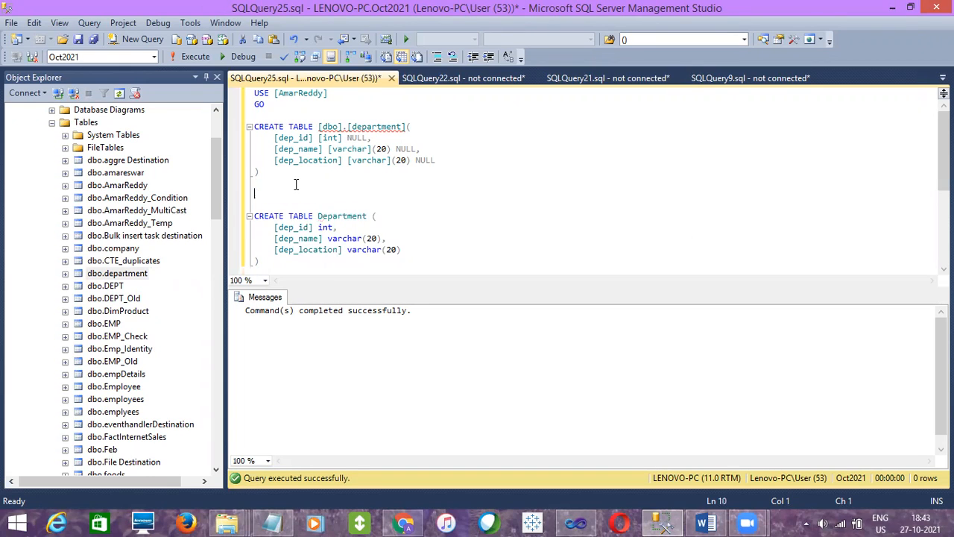
# - Rename the dep_id column to deptid in the second CREATE TABLE statement and execute it to recreate the Department table
pyautogui.click(299, 227)
pyautogui.press('BackSpace')
pyautogui.write('t')
pyautogui.doubleClick(304, 138)
pyautogui.moveTo(269, 266); pyautogui.dragTo(254, 214)
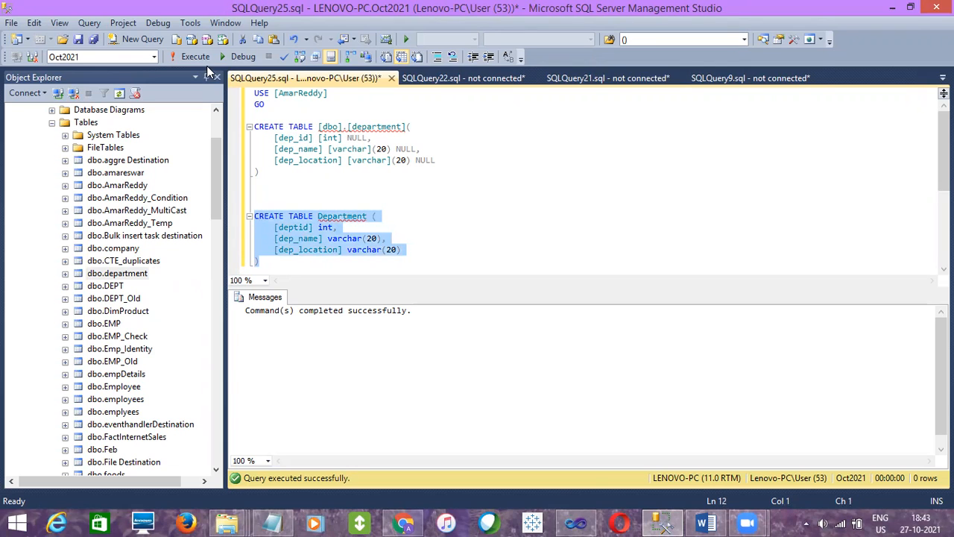
# - Switch back to Visual Studio, reselect [dbo].[Department] as the OLE DB Destination table and show its column mappings
pyautogui.click(576, 523)
pyautogui.doubleClick(291, 272)
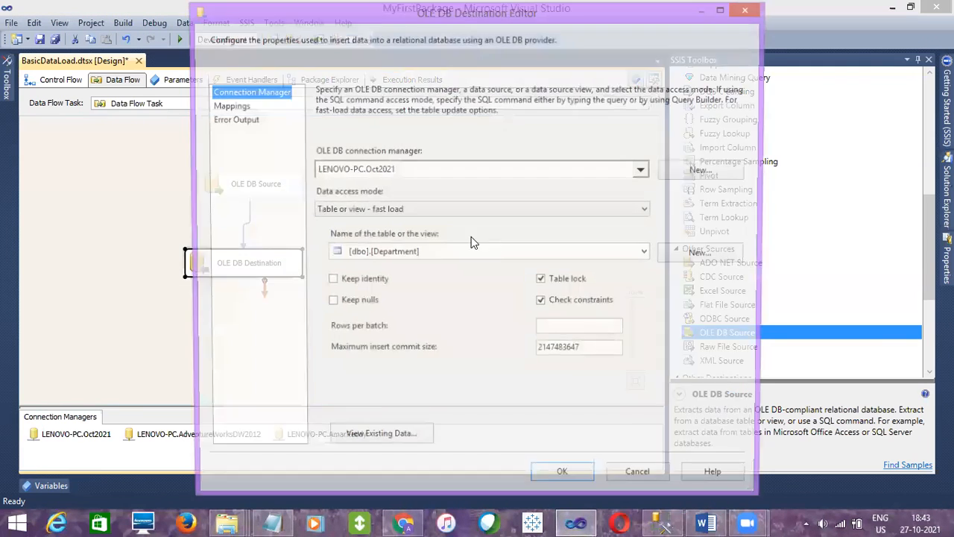
pyautogui.click(467, 252)
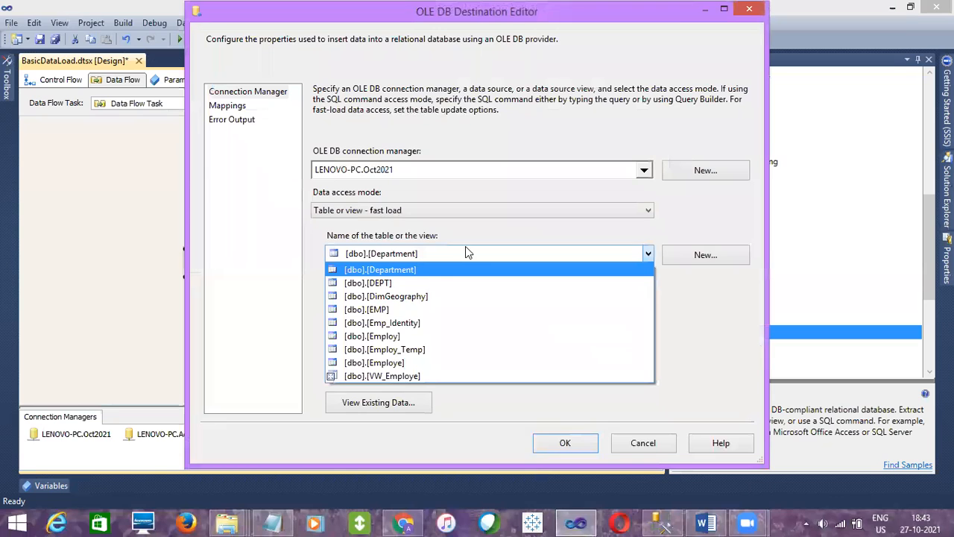
pyautogui.click(416, 289)
pyautogui.click(420, 254)
pyautogui.click(413, 270)
pyautogui.click(253, 106)
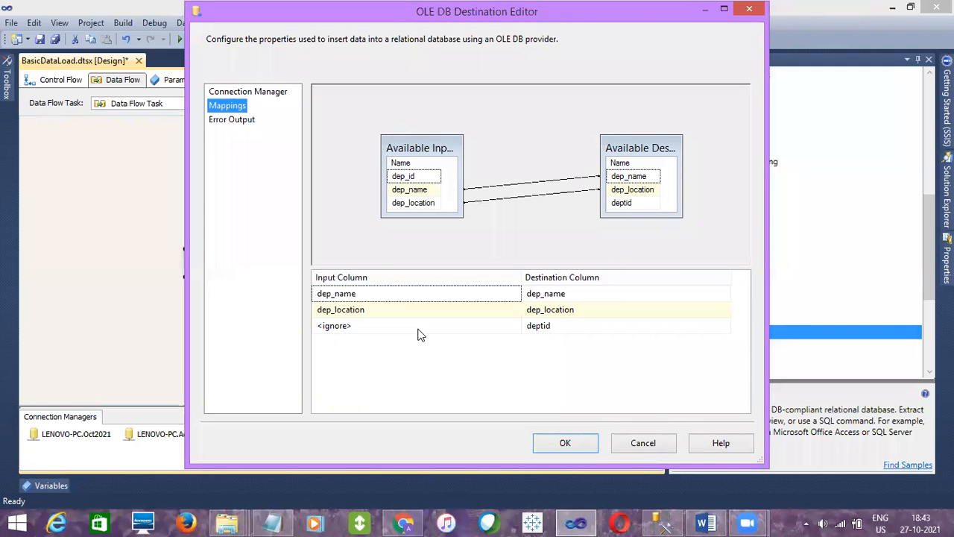
# - Compare the ID column names in the two CREATE TABLE scripts and re-examine the unmapped deptid column in the destination mappings
pyautogui.click(559, 326)
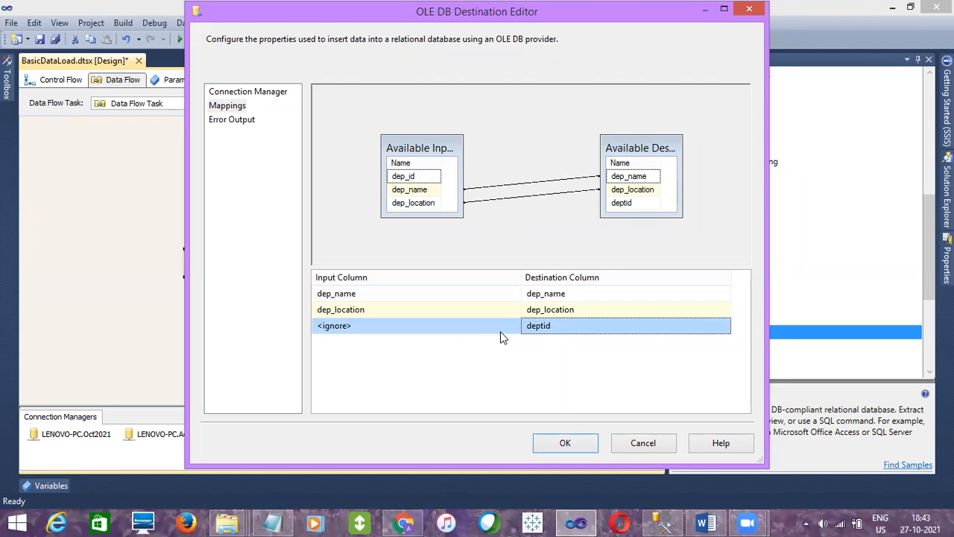
pyautogui.click(653, 521)
pyautogui.click(298, 229)
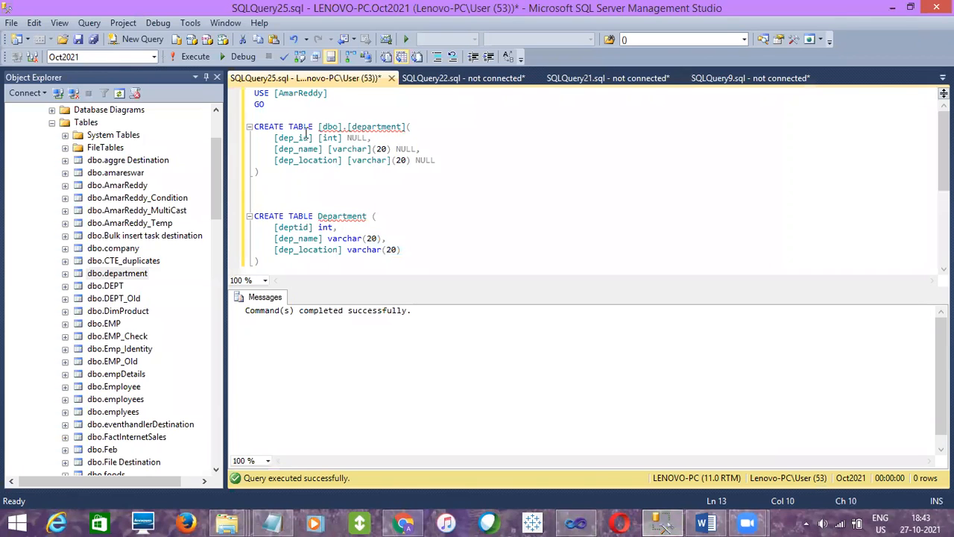
pyautogui.doubleClick(298, 138)
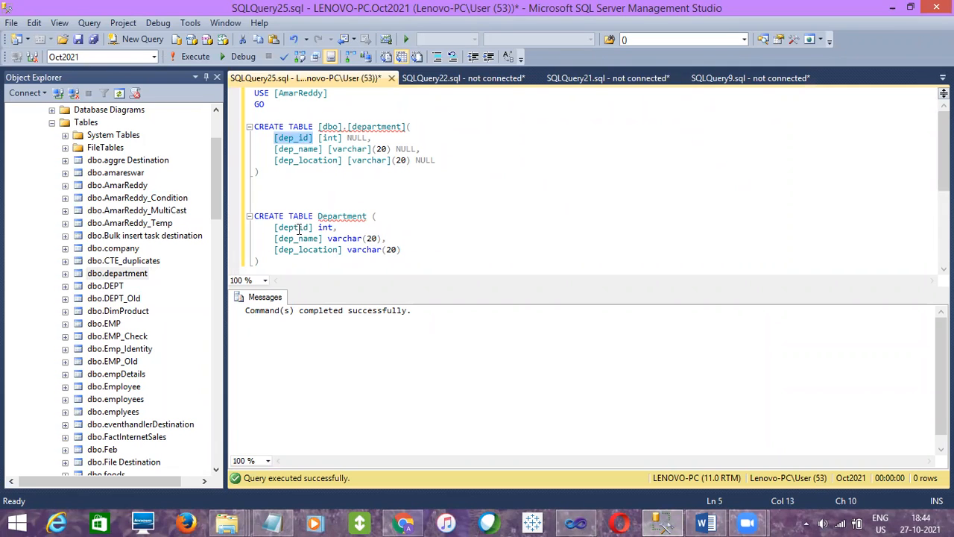
pyautogui.doubleClick(298, 229)
pyautogui.click(581, 521)
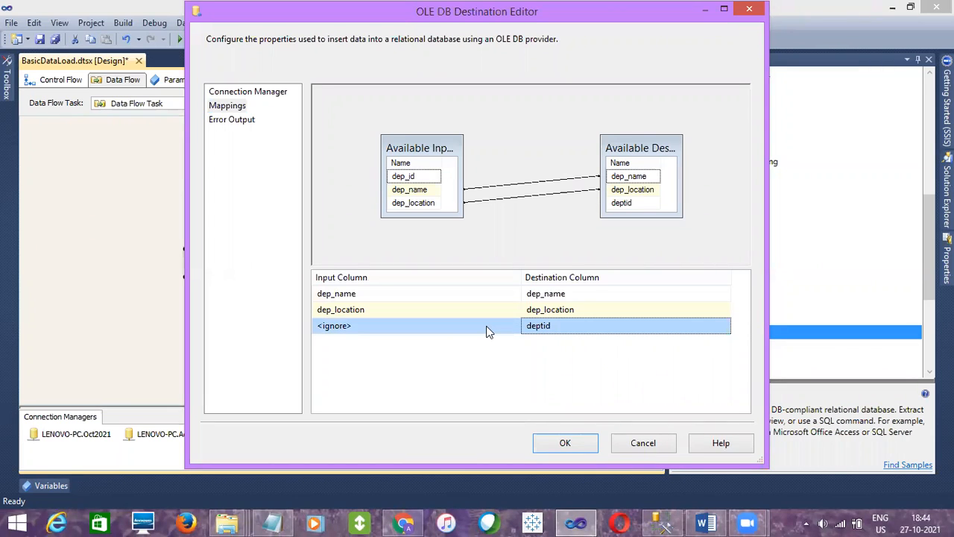
pyautogui.click(268, 90)
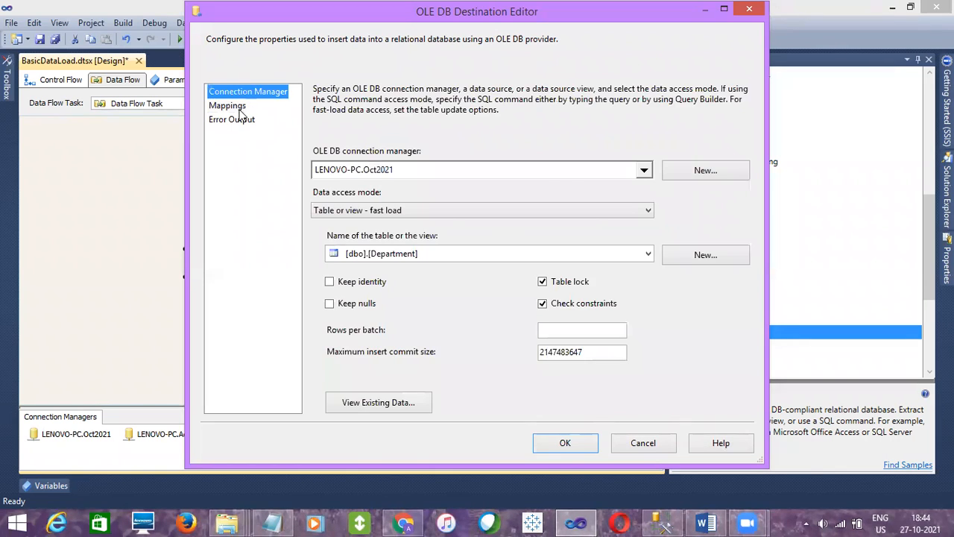
pyautogui.click(227, 106)
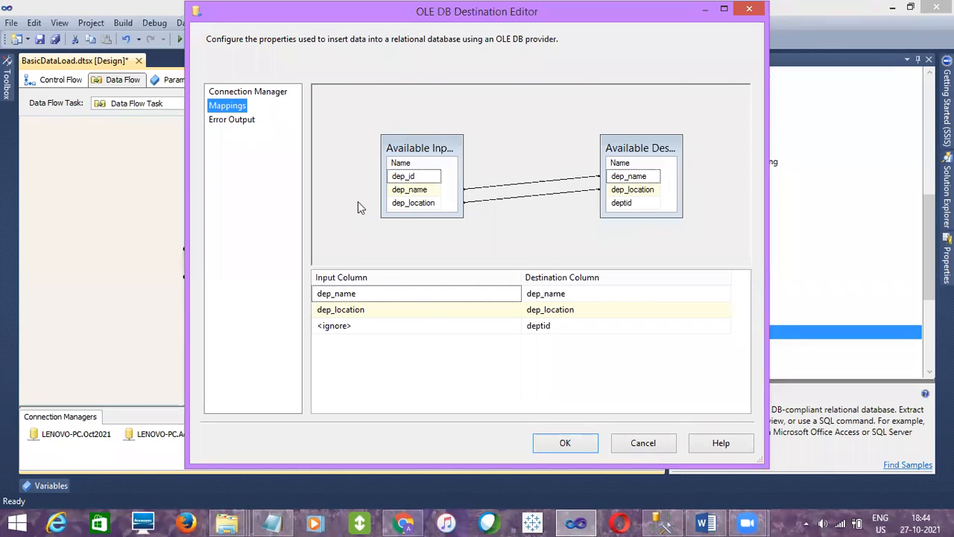
# - Try mapping the dep_id input column to the deptid destination column, and reset that mapping to <ignore>
pyautogui.click(507, 329)
pyautogui.click(512, 326)
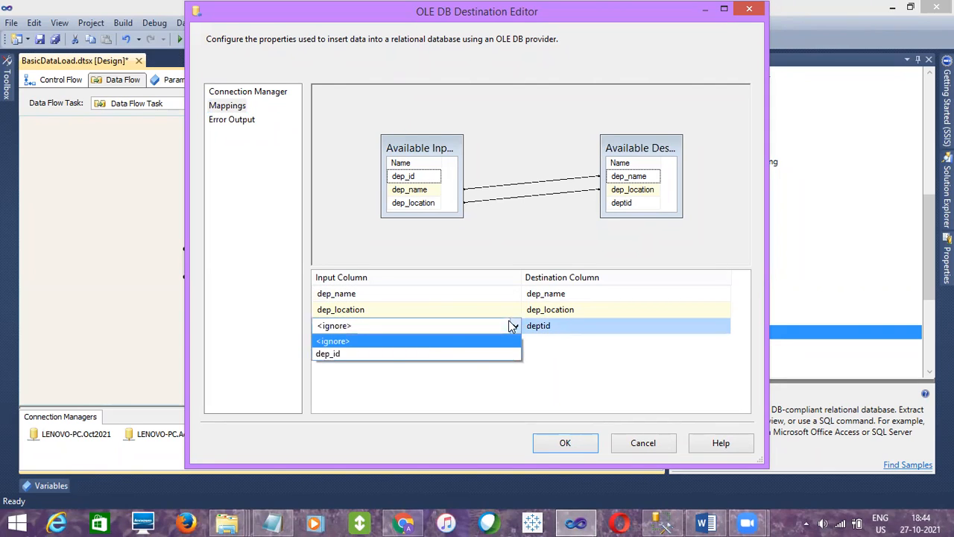
pyautogui.click(384, 358)
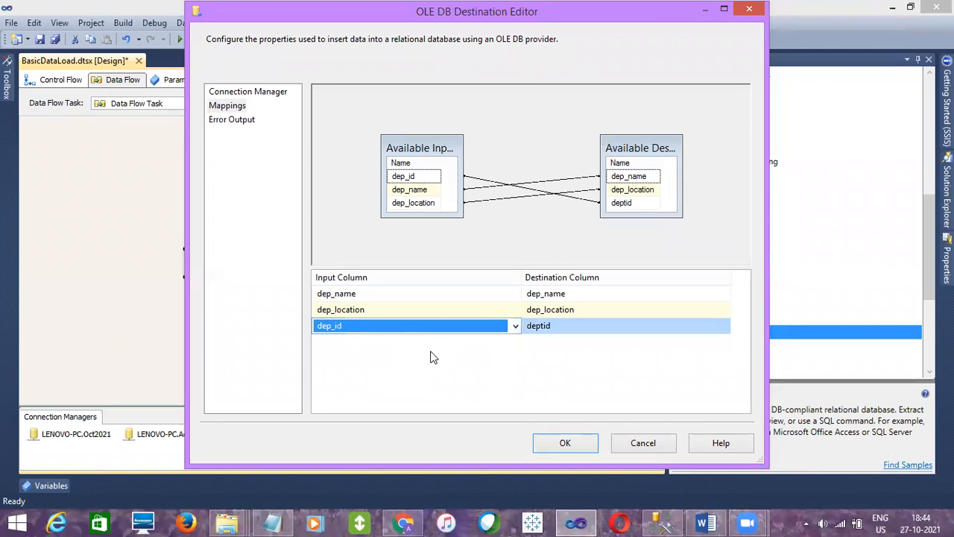
pyautogui.click(411, 350)
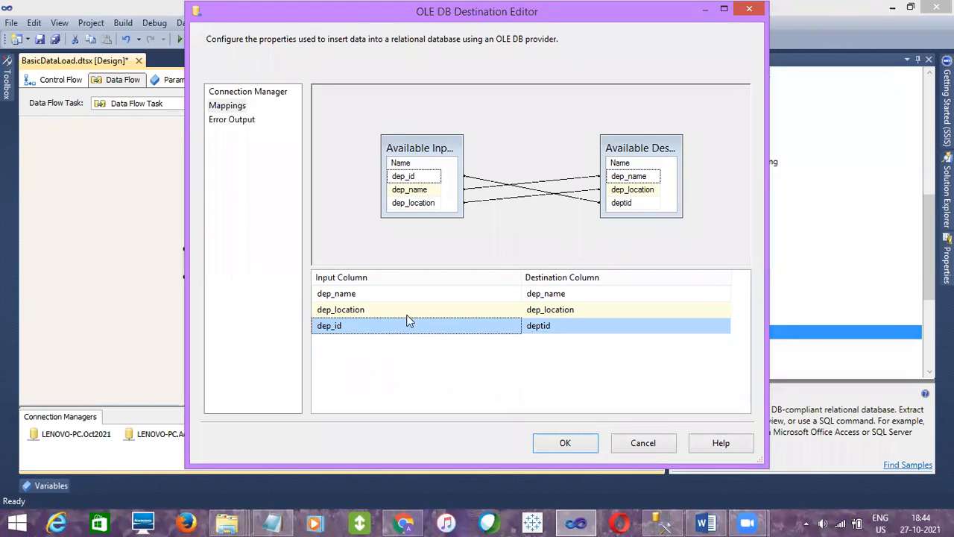
pyautogui.click(507, 331)
pyautogui.click(513, 328)
pyautogui.click(423, 339)
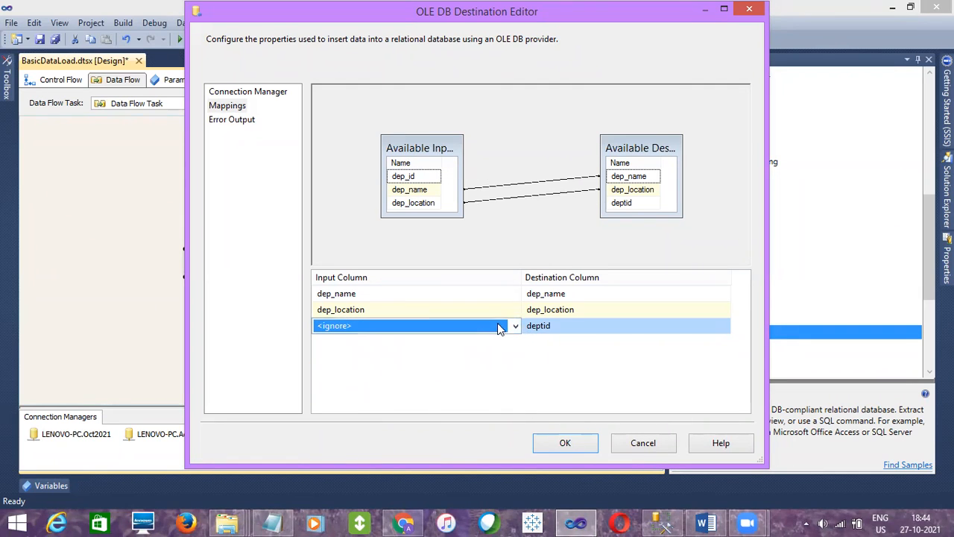
# - Map the dep_id input column to the deptid destination column, accept the OLE DB Destination settings and save the package
pyautogui.click(515, 326)
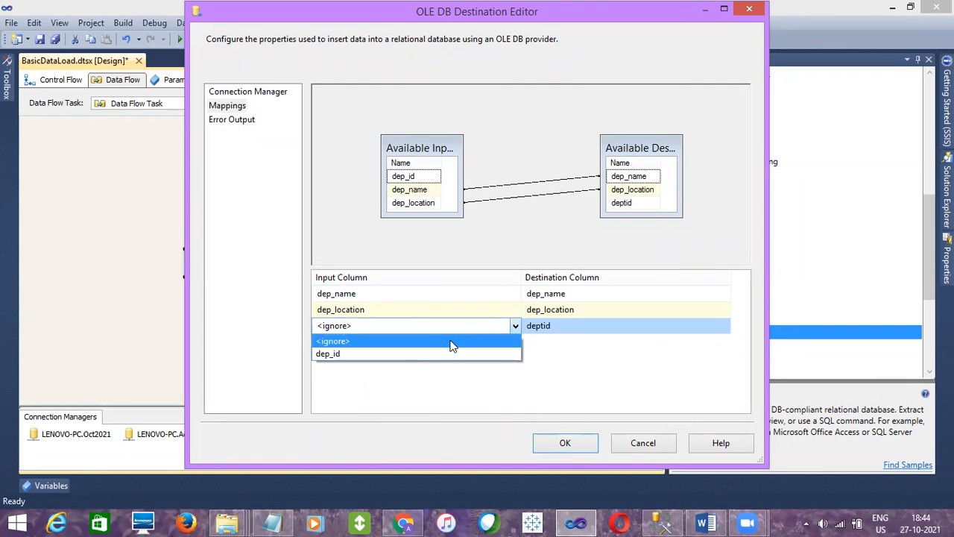
pyautogui.click(383, 354)
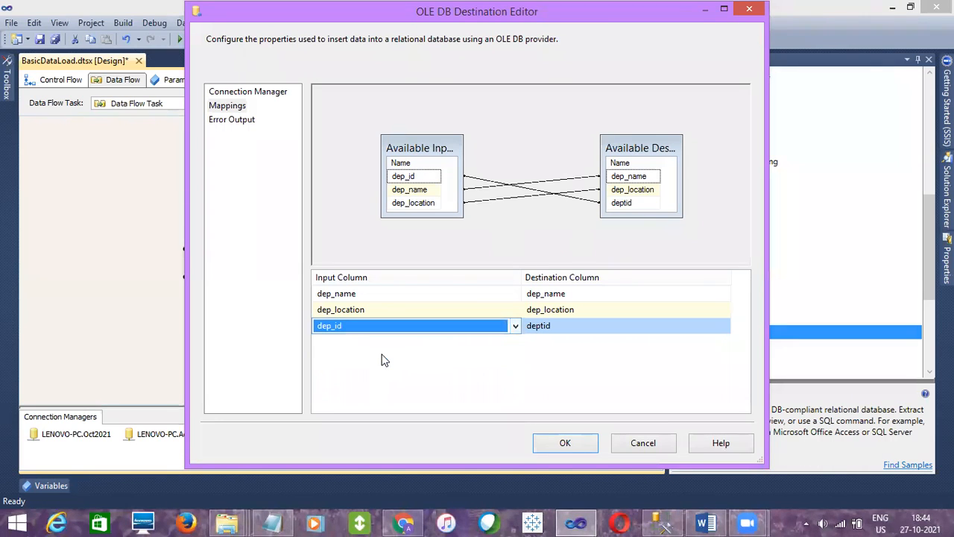
pyautogui.click(242, 93)
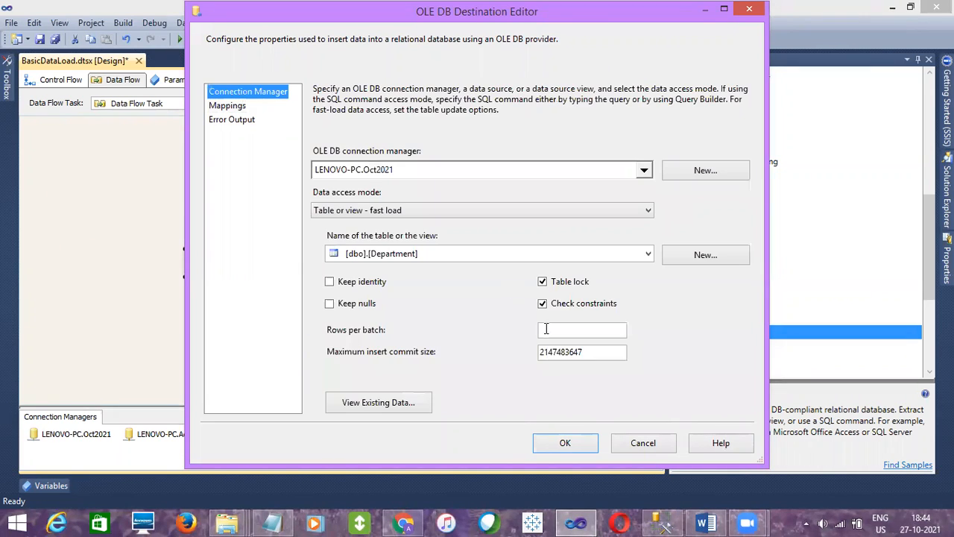
pyautogui.click(570, 440)
pyautogui.click(505, 316)
pyautogui.click(39, 39)
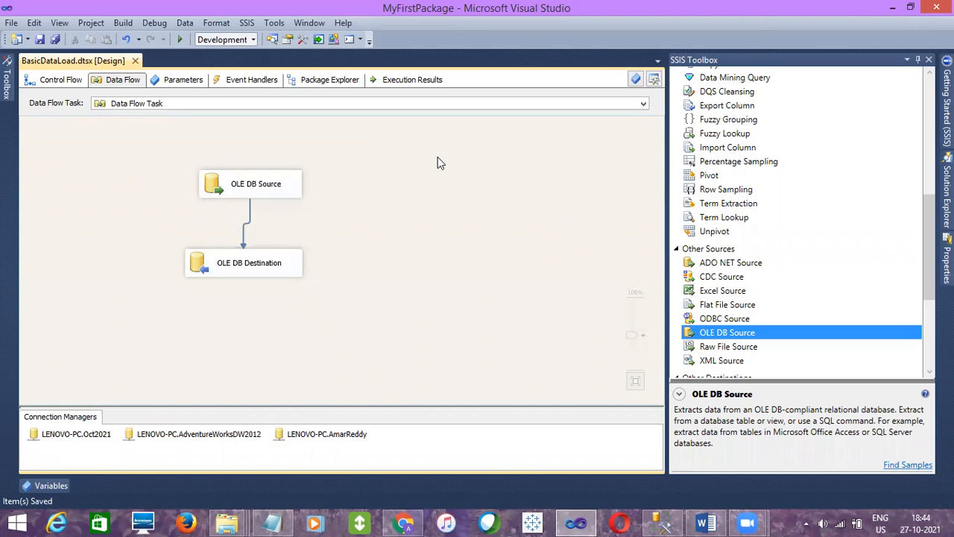
# - Examine the control flow tasks and the commands available for the Data Flow Task and the BasicDataLoad.dtsx package
pyautogui.click(44, 80)
pyautogui.click(78, 197)
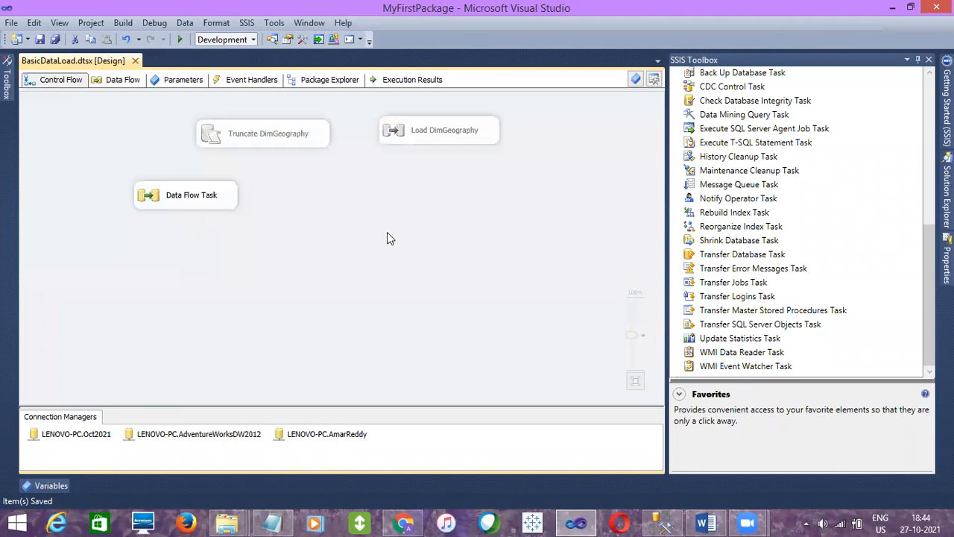
pyautogui.click(215, 194)
pyautogui.rightClick(215, 193)
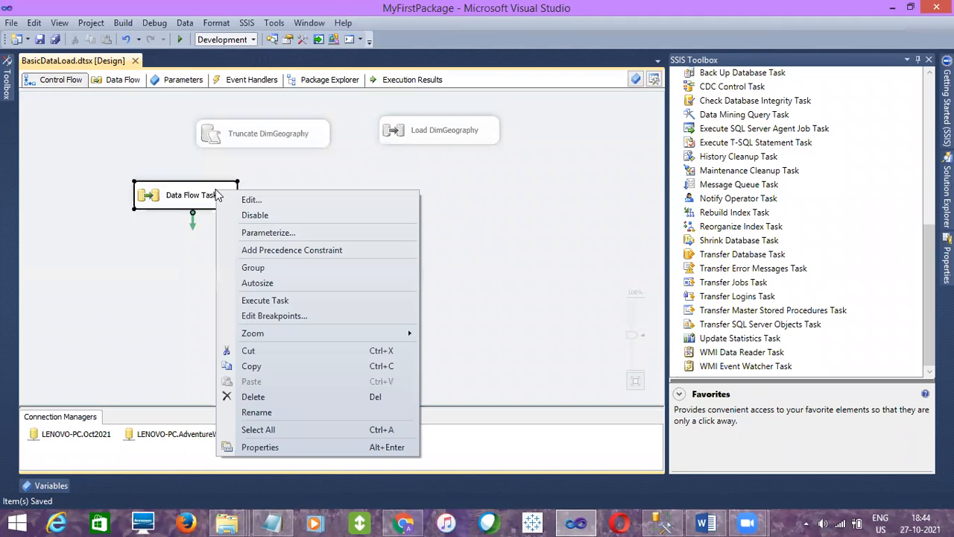
pyautogui.click(515, 281)
pyautogui.click(947, 191)
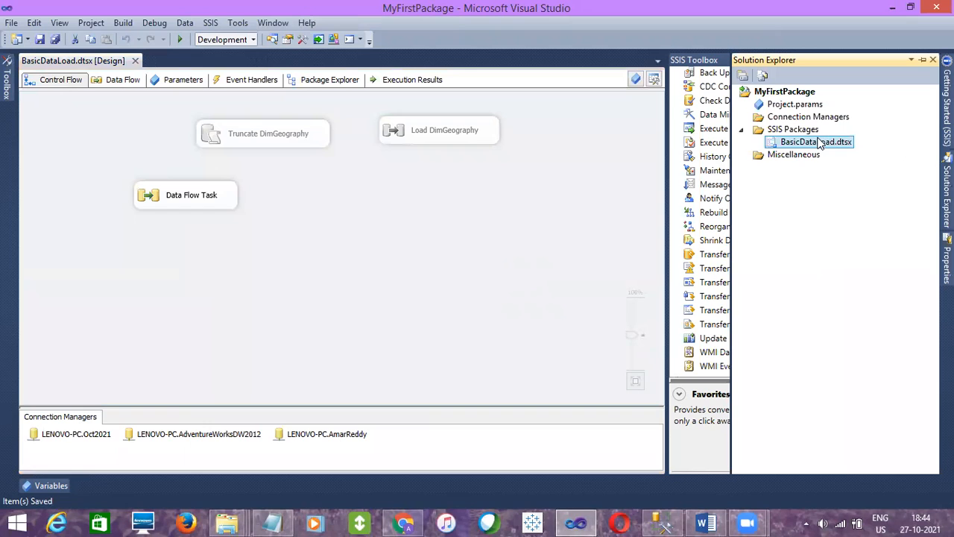
pyautogui.click(453, 141)
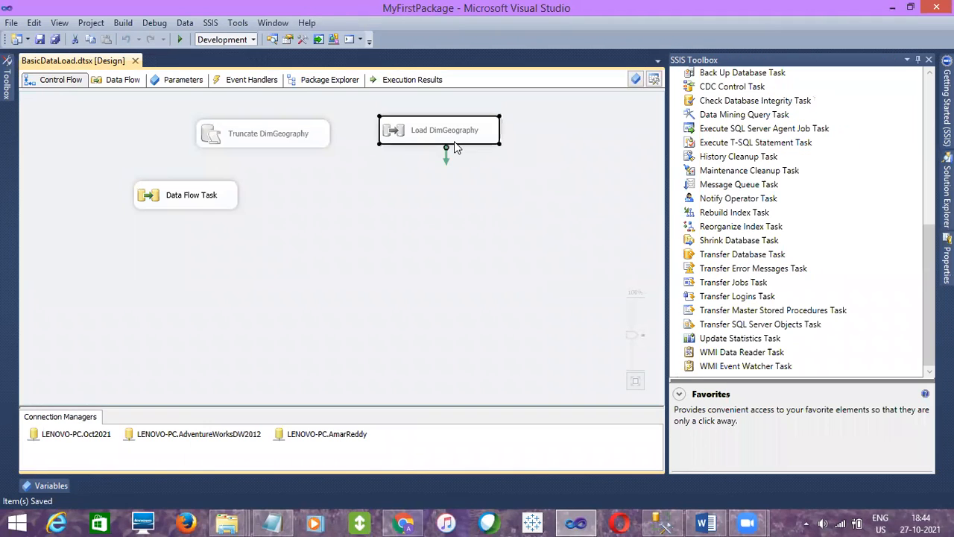
pyautogui.click(282, 141)
pyautogui.click(500, 247)
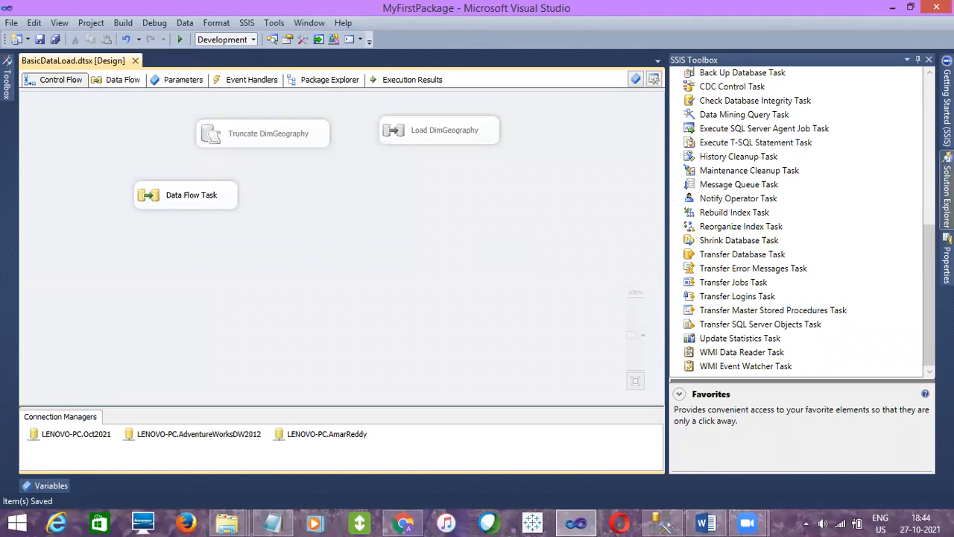
pyautogui.click(946, 190)
pyautogui.rightClick(827, 149)
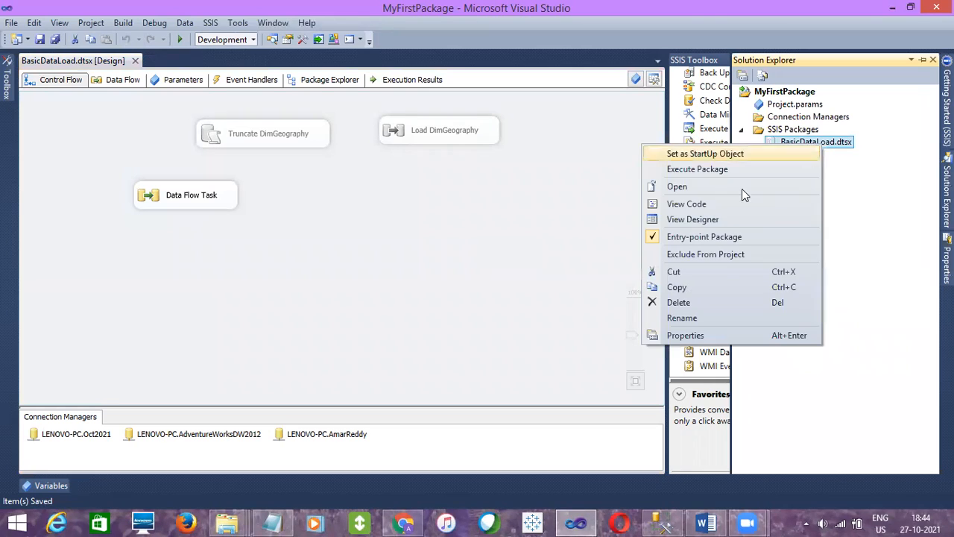
pyautogui.click(520, 146)
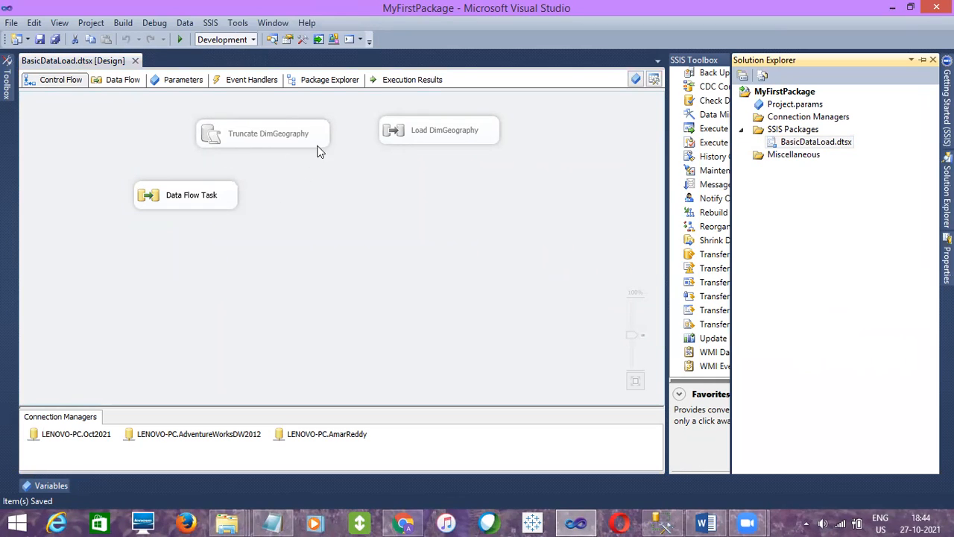
pyautogui.click(289, 146)
pyautogui.click(428, 137)
pyautogui.click(471, 227)
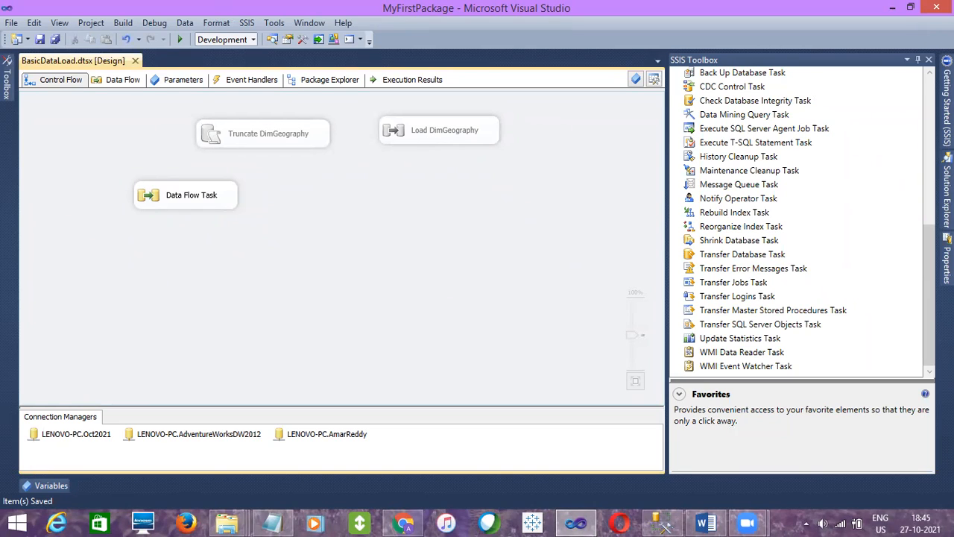
# - Execute the BasicDataLoad.dtsx package and inspect the run inside the Data Flow Task
pyautogui.click(947, 188)
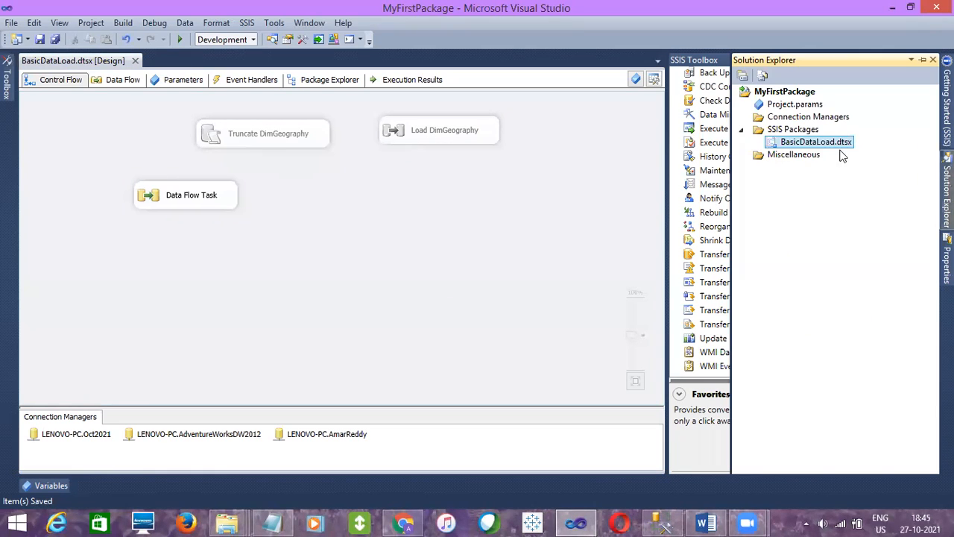
pyautogui.rightClick(796, 146)
pyautogui.click(688, 167)
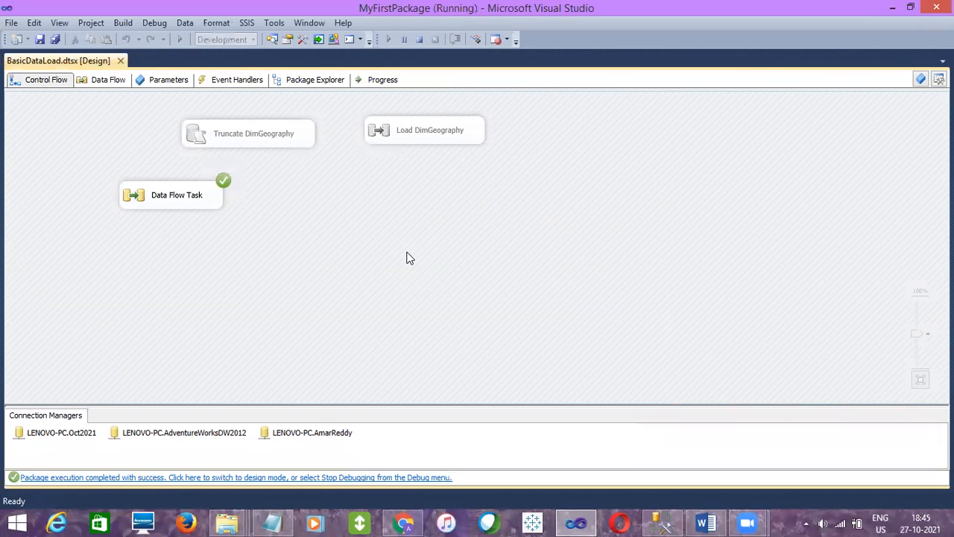
pyautogui.doubleClick(184, 202)
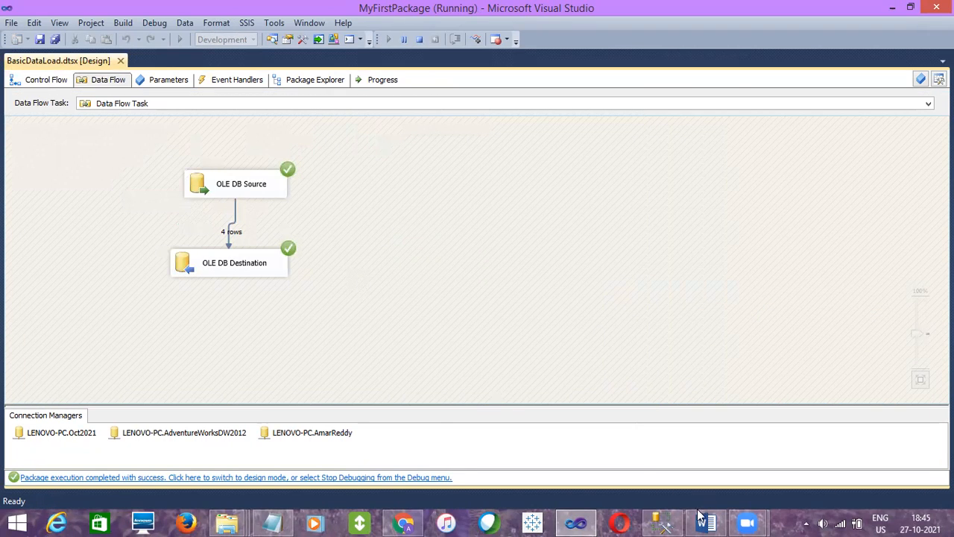
# - Switch to SQL Server Management Studio, replace the second CREATE TABLE statement with SELECT * FROM Department and execute that query
pyautogui.click(661, 523)
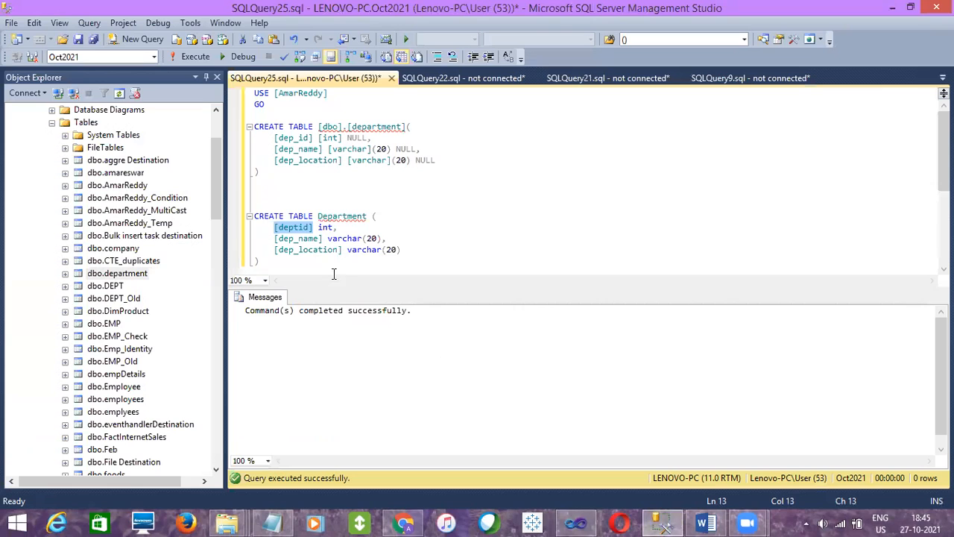
pyautogui.doubleClick(348, 217)
pyautogui.moveTo(262, 261); pyautogui.dragTo(248, 209)
pyautogui.press('Delete')
pyautogui.write('SELECT * FROM Department')
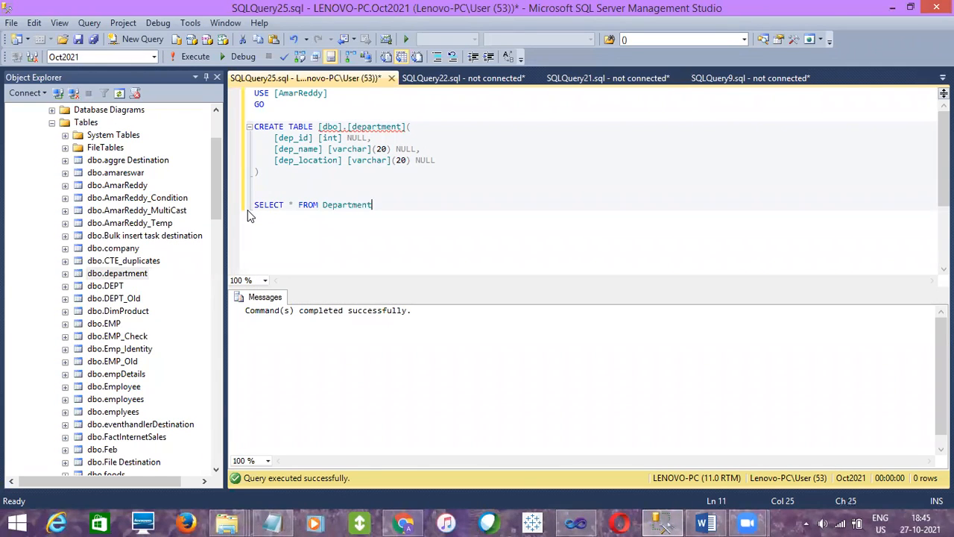
pyautogui.hotkey('shift', 'Up')
pyautogui.press('F5')
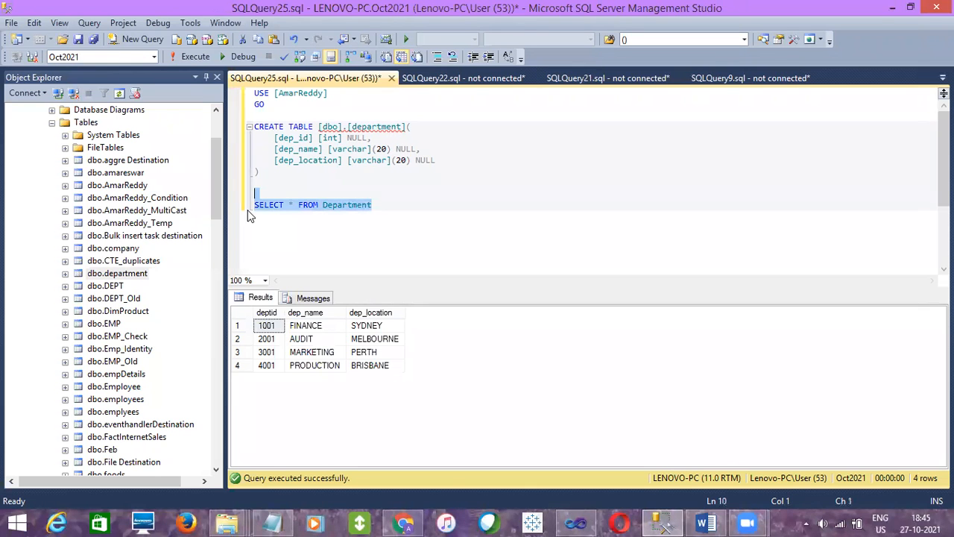
# - Switch back to Visual Studio, stop debugging the package and return to its control flow
pyautogui.click(576, 522)
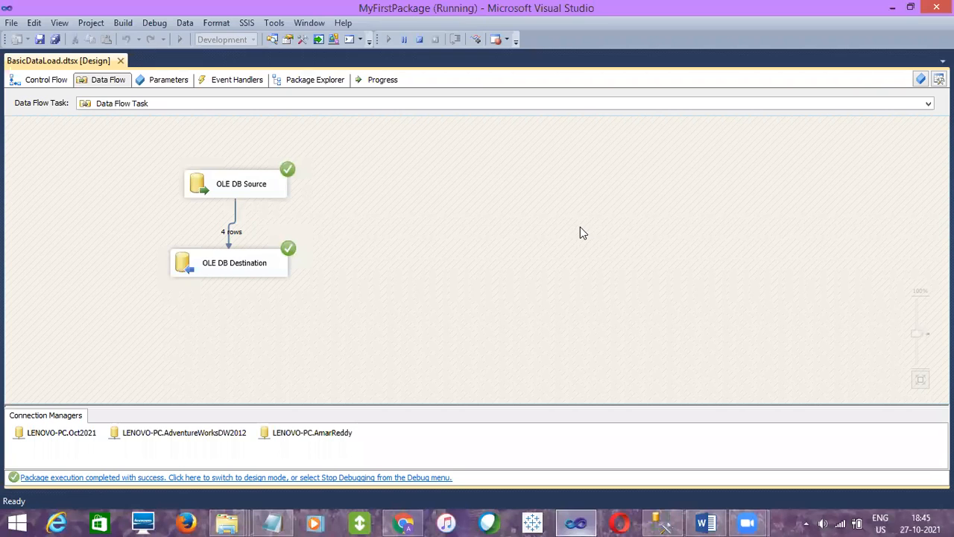
pyautogui.click(419, 39)
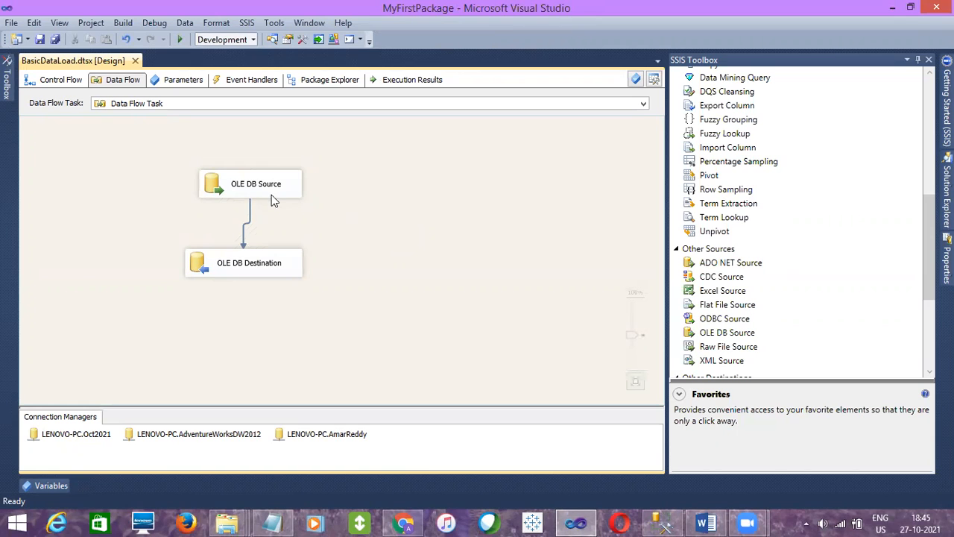
pyautogui.click(34, 80)
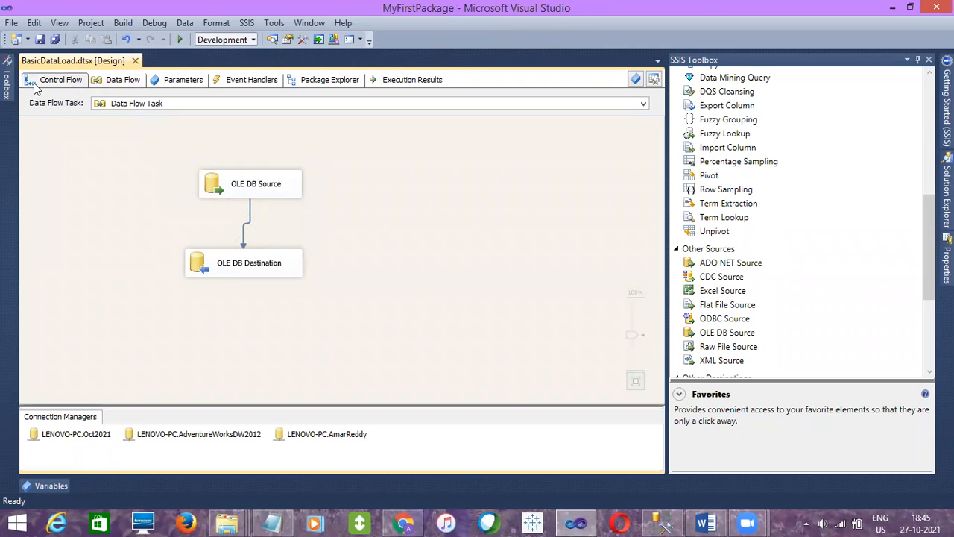
pyautogui.click(204, 197)
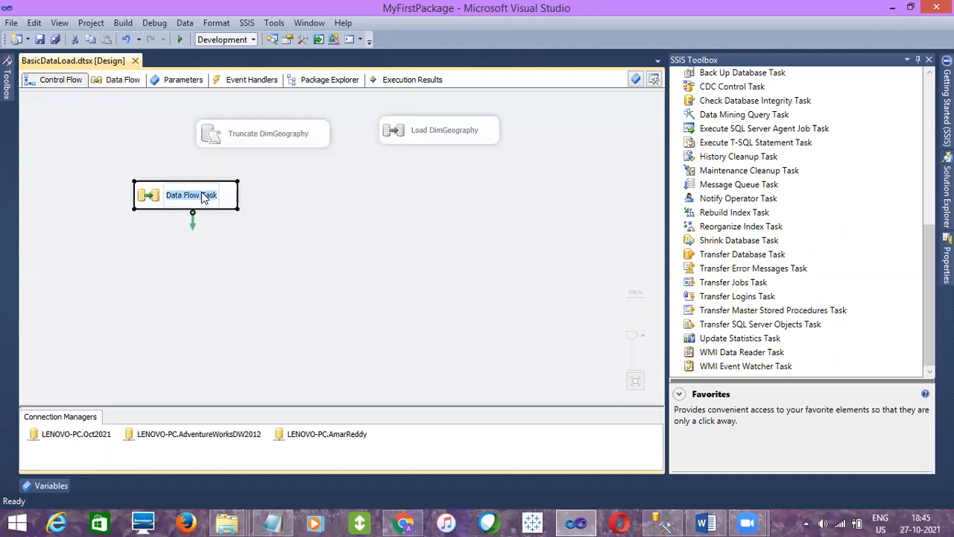
pyautogui.click(276, 224)
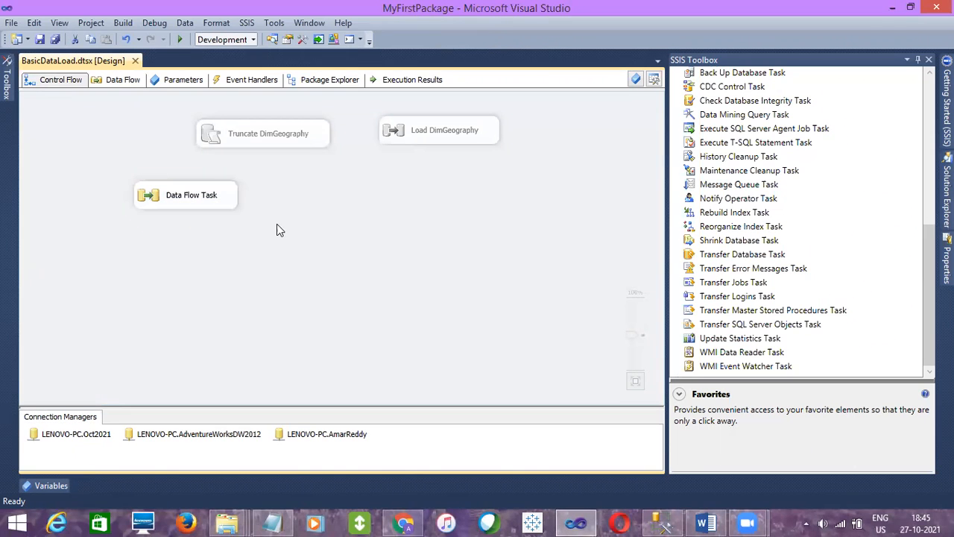
# - Rename the Data Flow Task in the control flow as Load Department
pyautogui.click(204, 207)
pyautogui.click(190, 196)
pyautogui.write('L')
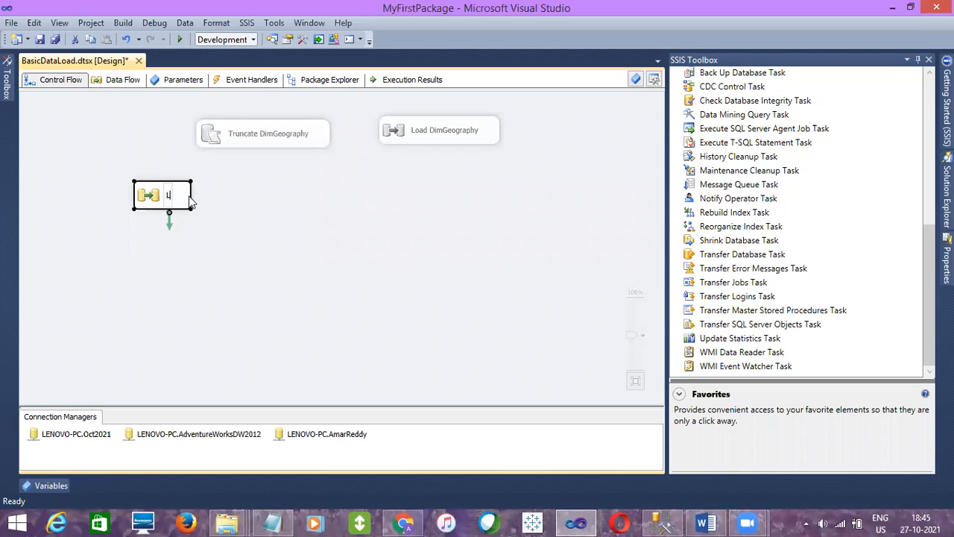
pyautogui.write('oad Department')
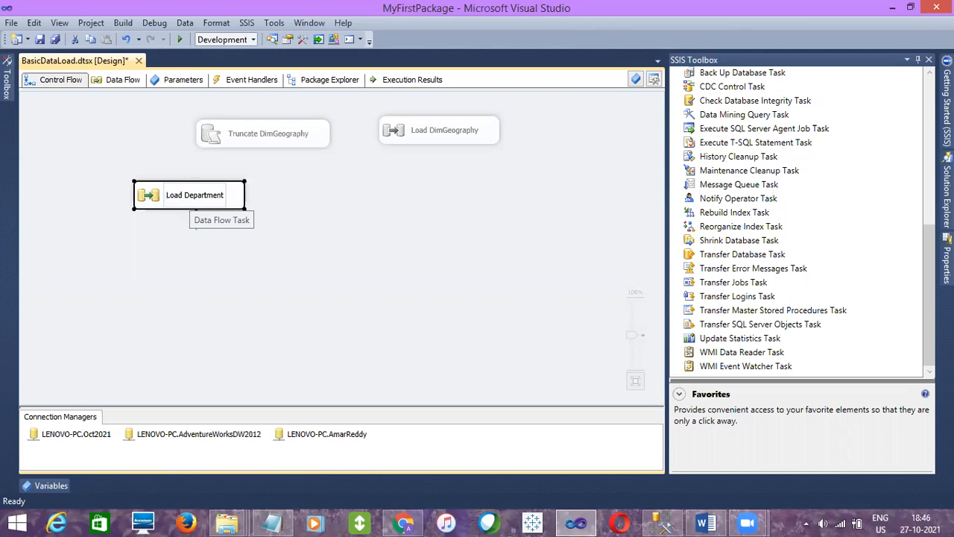
pyautogui.press('Return')
pyautogui.click(262, 221)
pyautogui.click(232, 205)
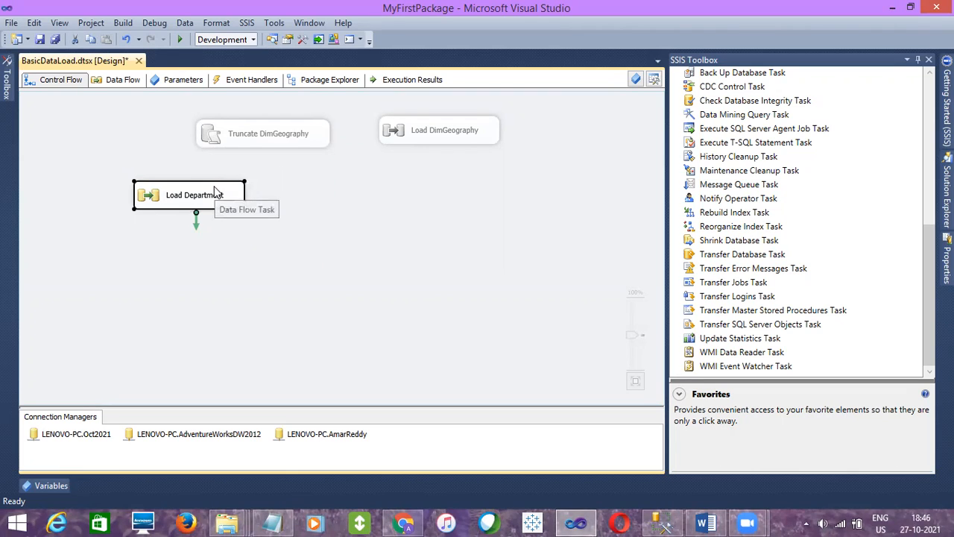
pyautogui.click(261, 205)
# - Move the Load Department task up beside the Truncate DimGeography task and disable it
pyautogui.moveTo(215, 203); pyautogui.dragTo(149, 143)
pyautogui.click(158, 207)
pyautogui.click(145, 143)
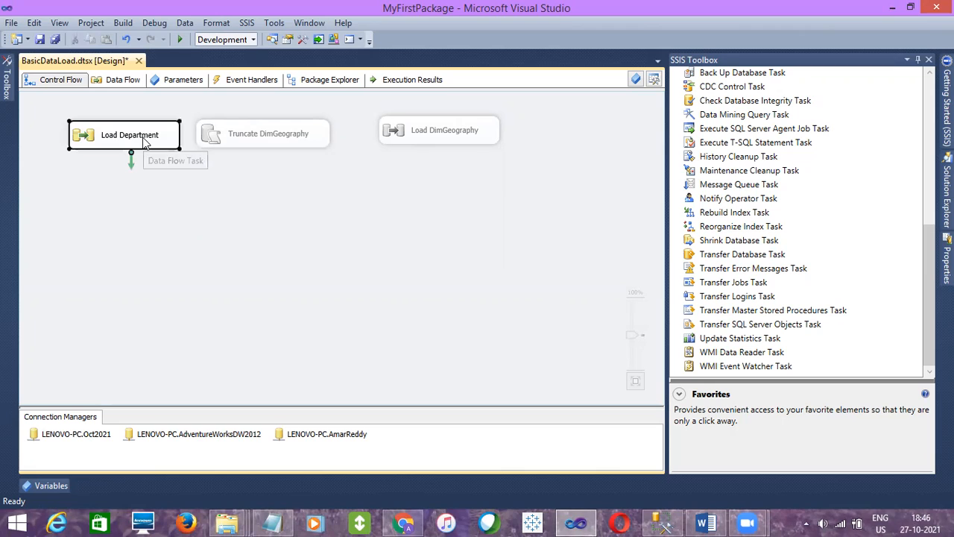
pyautogui.rightClick(145, 138)
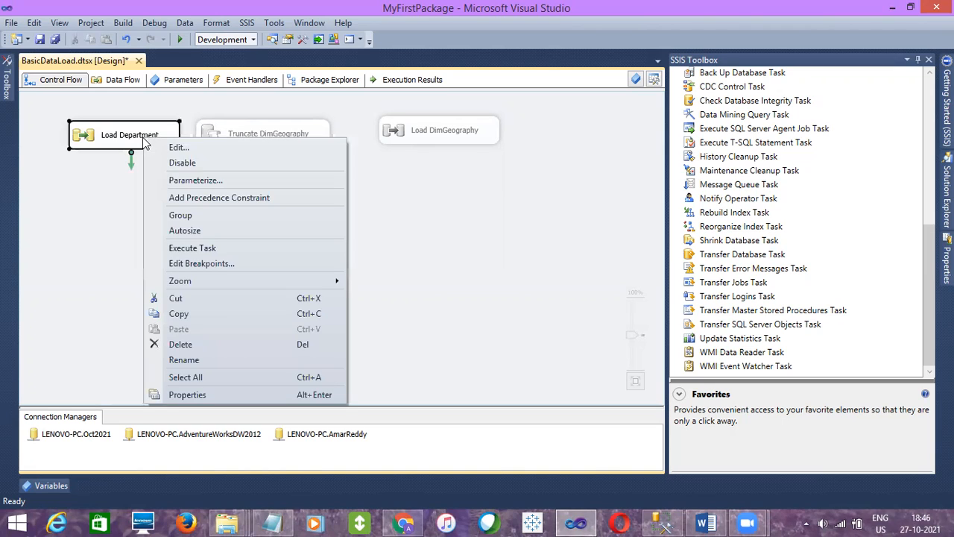
pyautogui.click(172, 165)
pyautogui.click(229, 221)
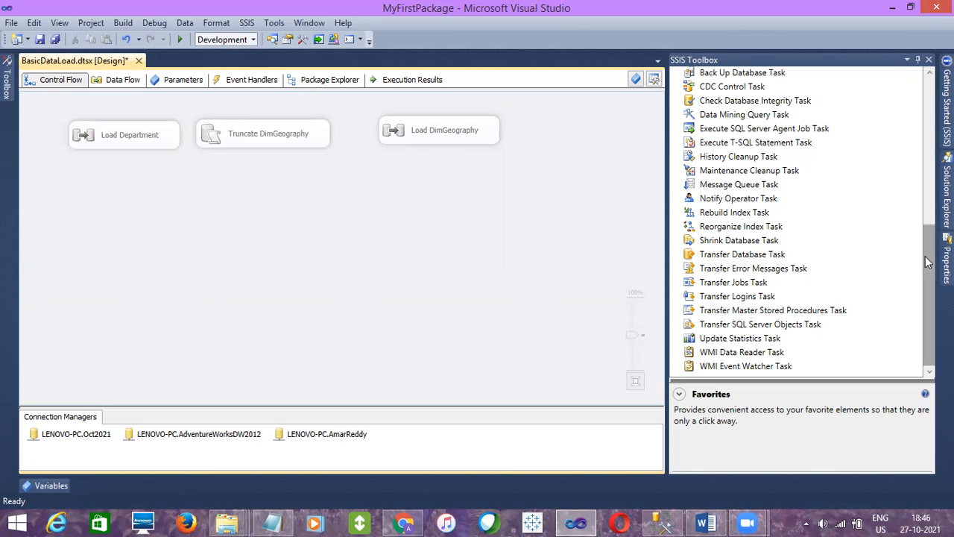
pyautogui.moveTo(928, 261); pyautogui.dragTo(928, 164)
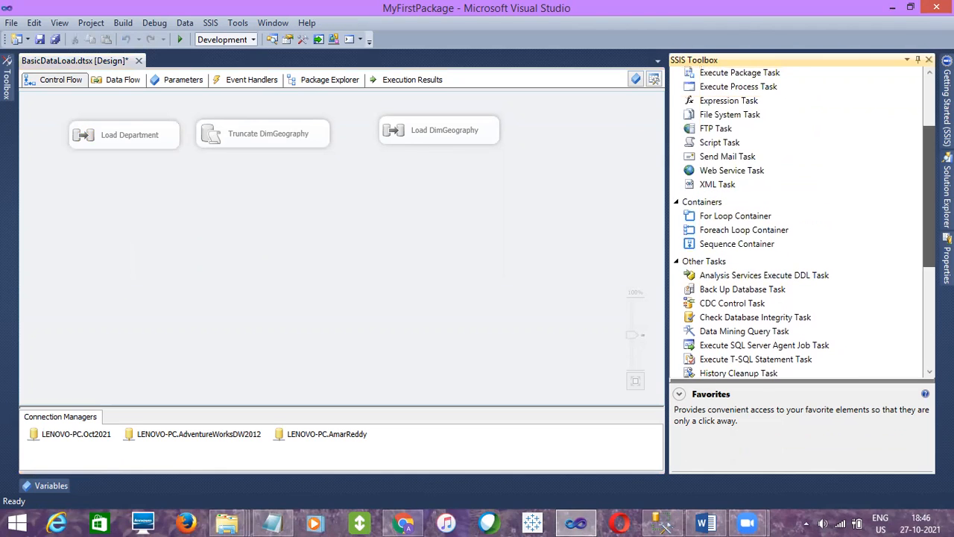
pyautogui.click(489, 224)
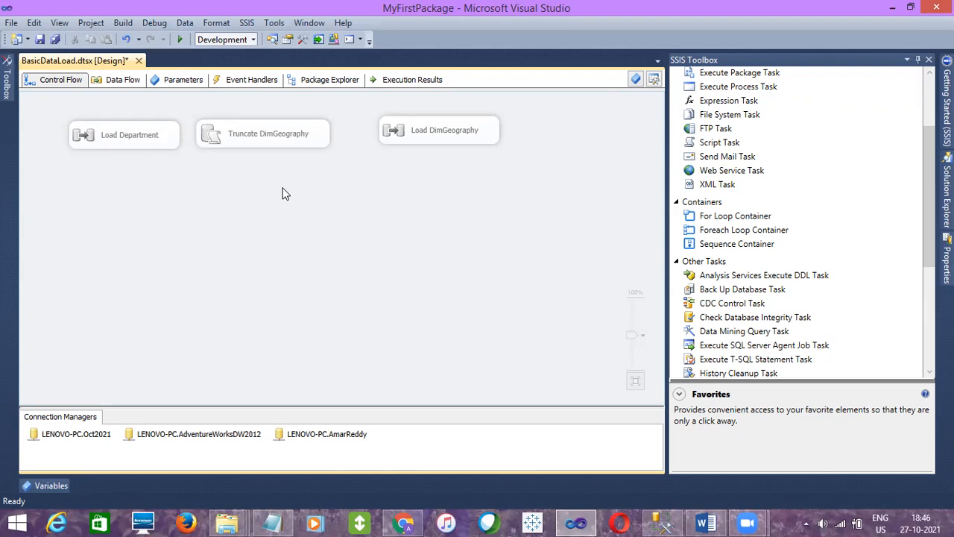
# - Add a Data Flow Task to the control flow beneath Load Department and name it FlatFileToLoad
pyautogui.click(134, 126)
pyautogui.click(394, 240)
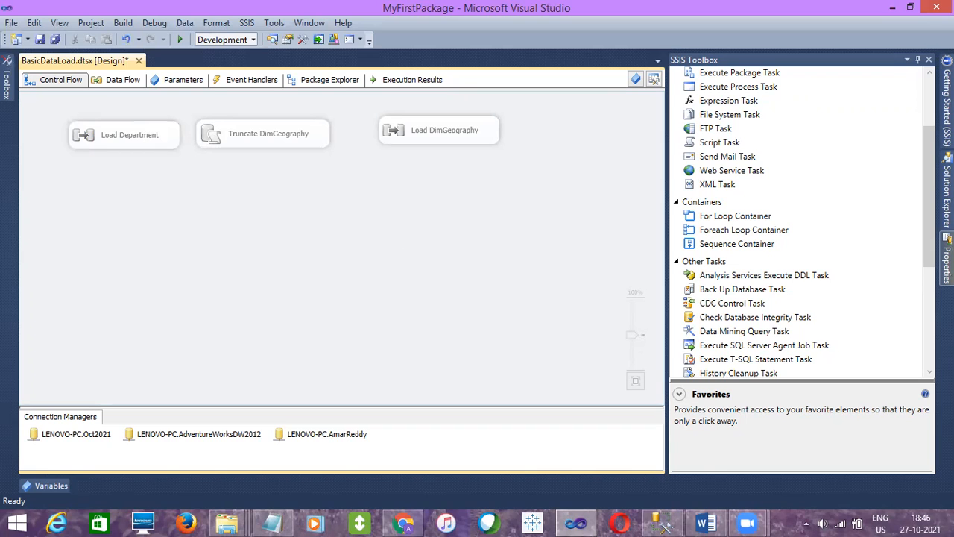
pyautogui.moveTo(927, 172); pyautogui.dragTo(927, 126)
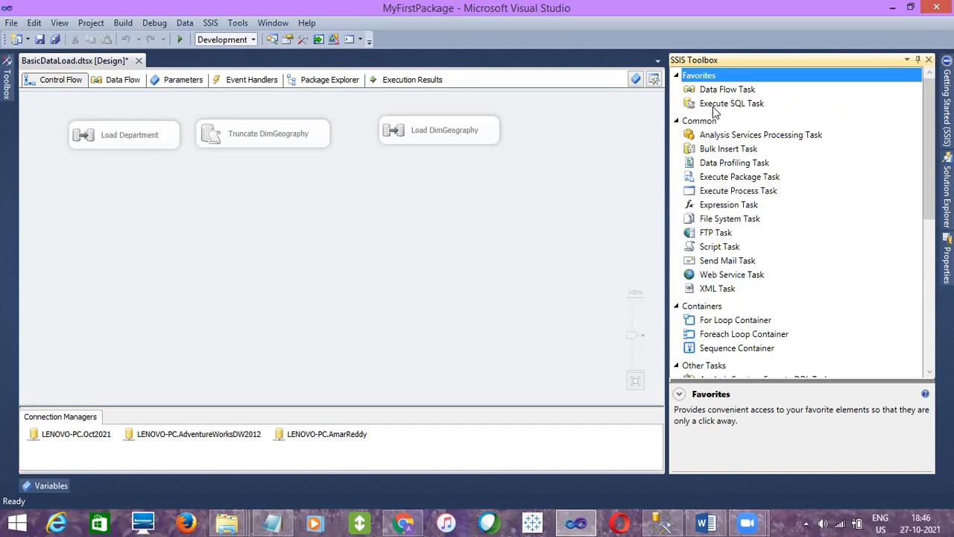
pyautogui.moveTo(717, 91); pyautogui.dragTo(69, 178)
pyautogui.click(110, 193)
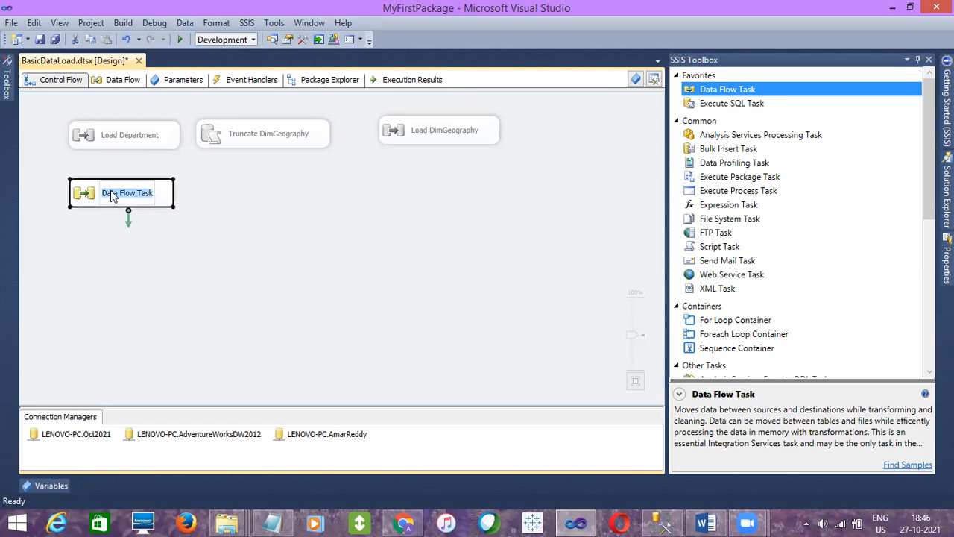
pyautogui.write('FlatFileTO')
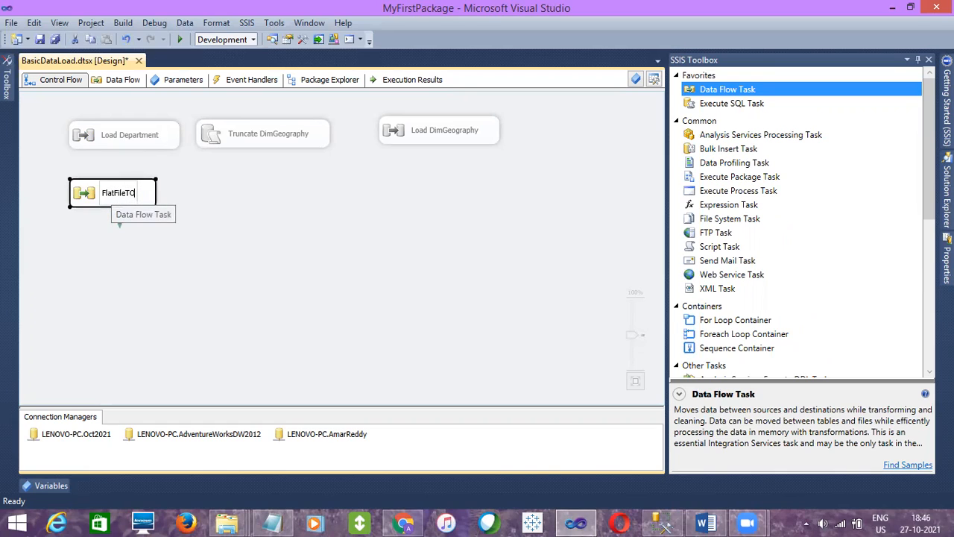
pyautogui.press('BackSpace')
pyautogui.write('oLoad')
pyautogui.click(220, 254)
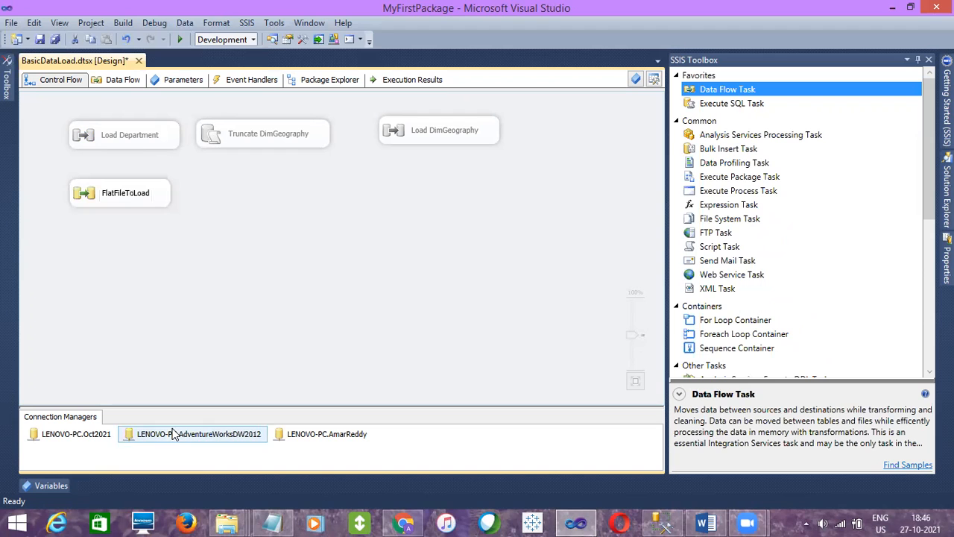
# - Switch to File Explorer and open the EmpDetails text document from the SSIS Sample files folder in Training Stuff
pyautogui.click(229, 518)
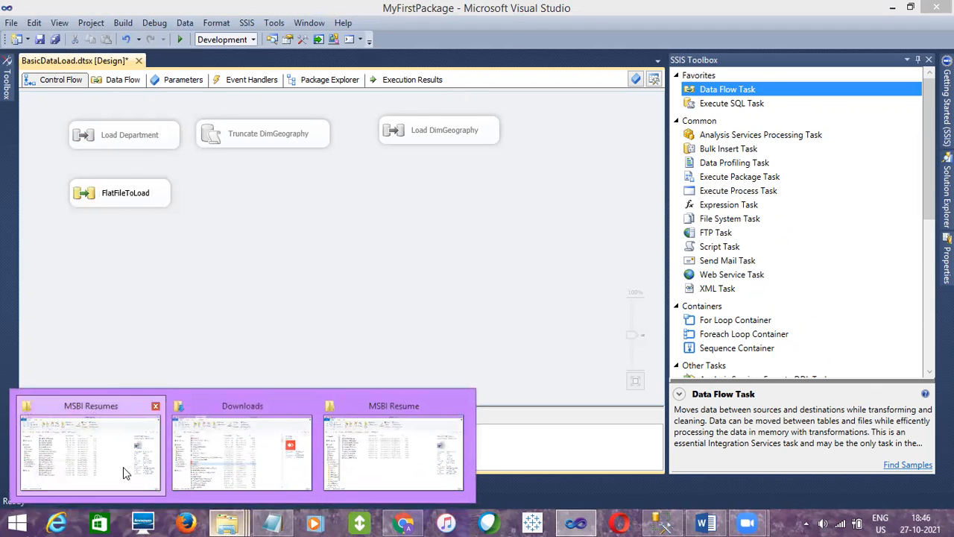
pyautogui.click(123, 467)
pyautogui.click(253, 110)
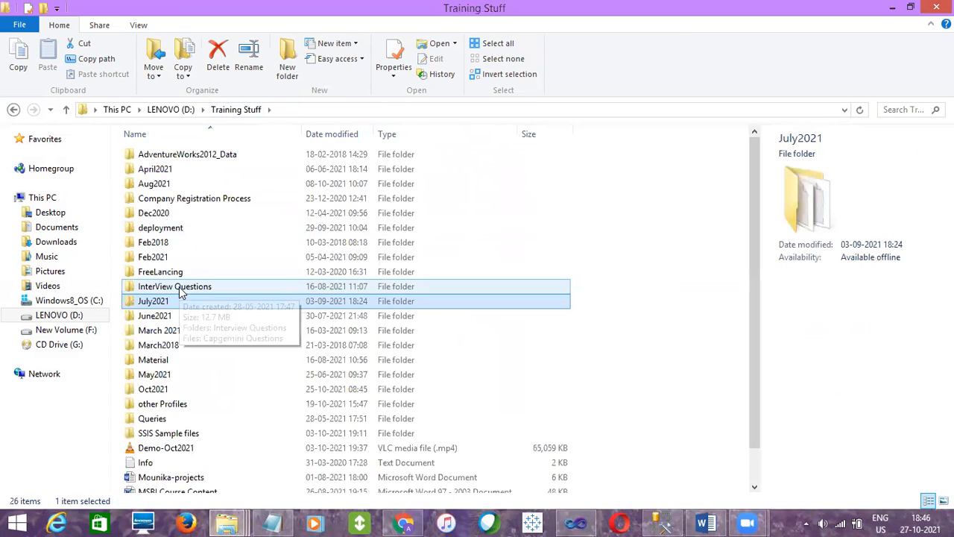
pyautogui.doubleClick(161, 435)
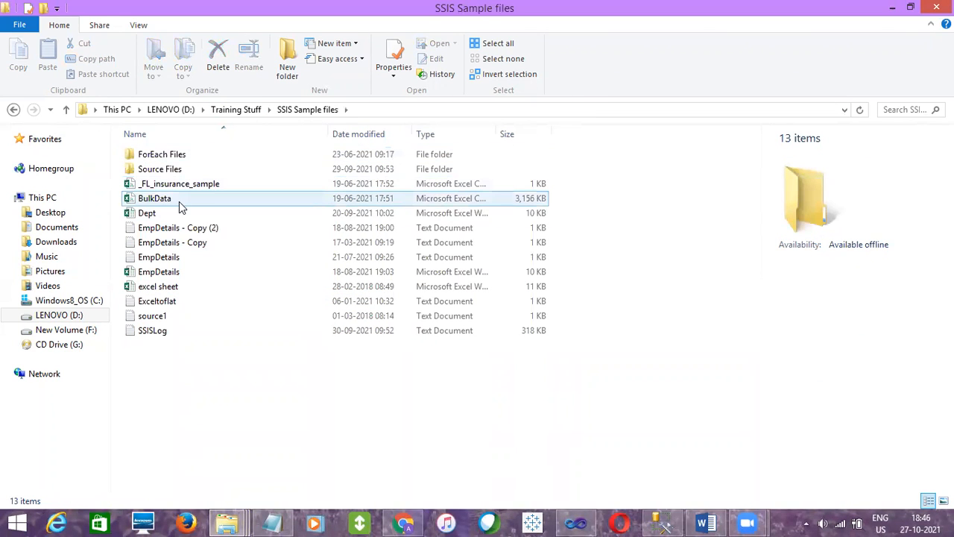
pyautogui.doubleClick(168, 257)
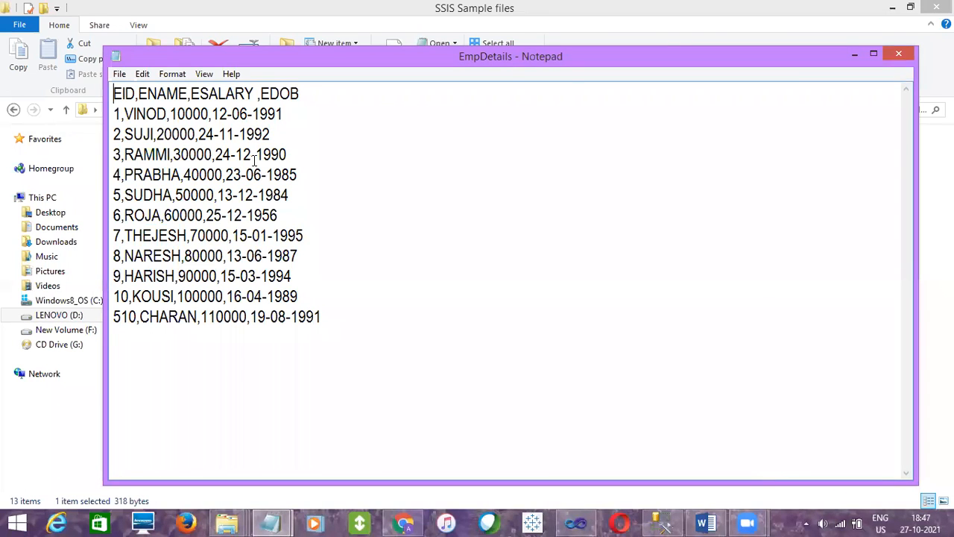
# - Examine the header row and comma-separated records of the EmpDetails file, and close Notepad
pyautogui.moveTo(335, 306); pyautogui.dragTo(114, 91)
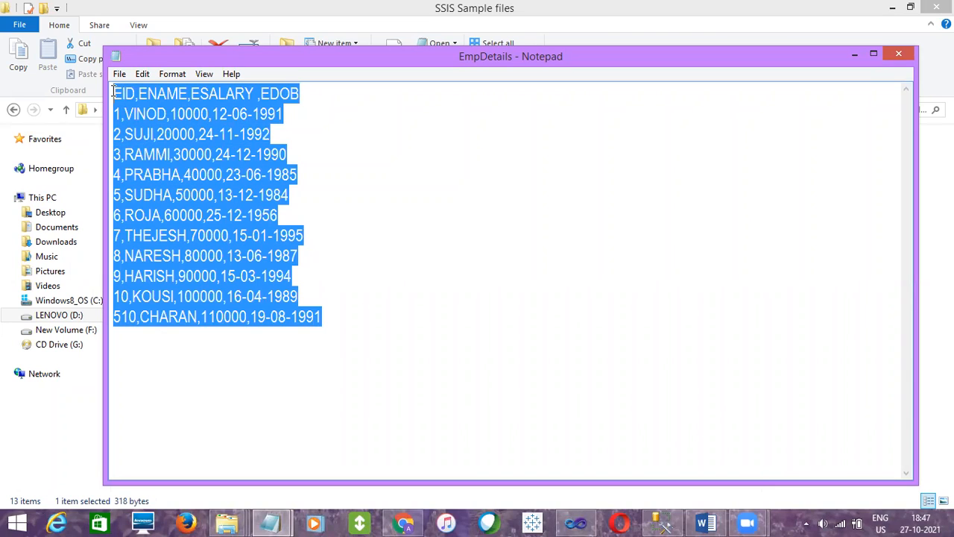
pyautogui.click(313, 341)
pyautogui.click(363, 305)
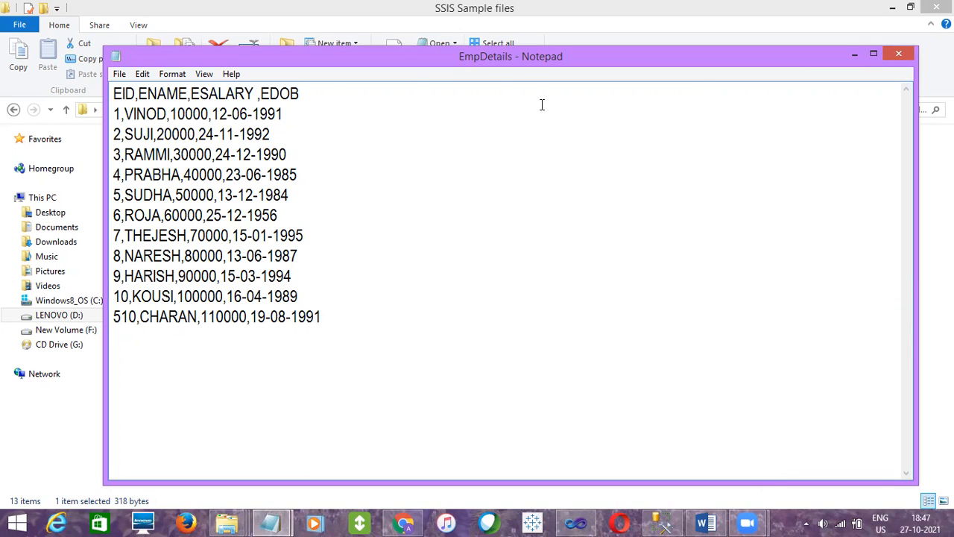
pyautogui.click(900, 55)
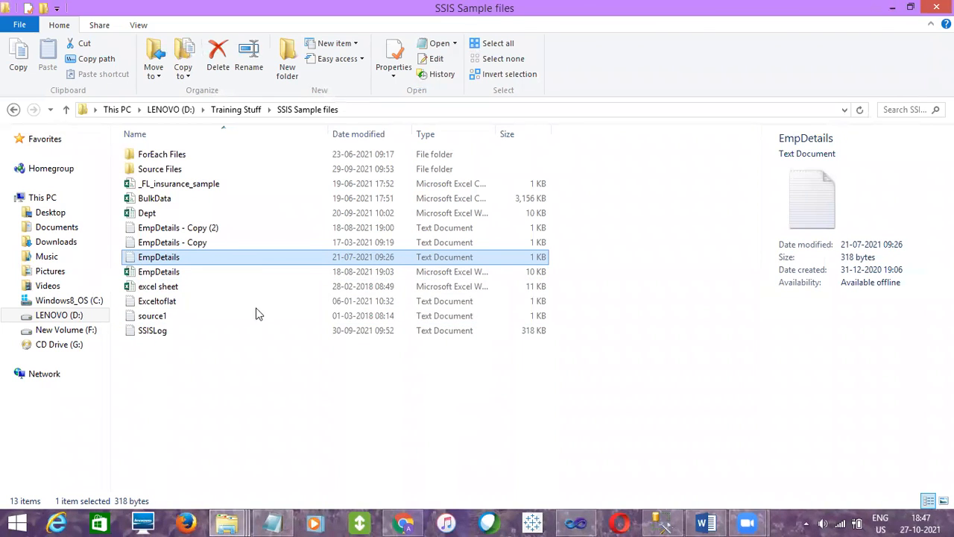
# - Switch to SQL Server Management Studio, refresh the table list of the Oct2021 database and look for an existing employee table
pyautogui.click(659, 523)
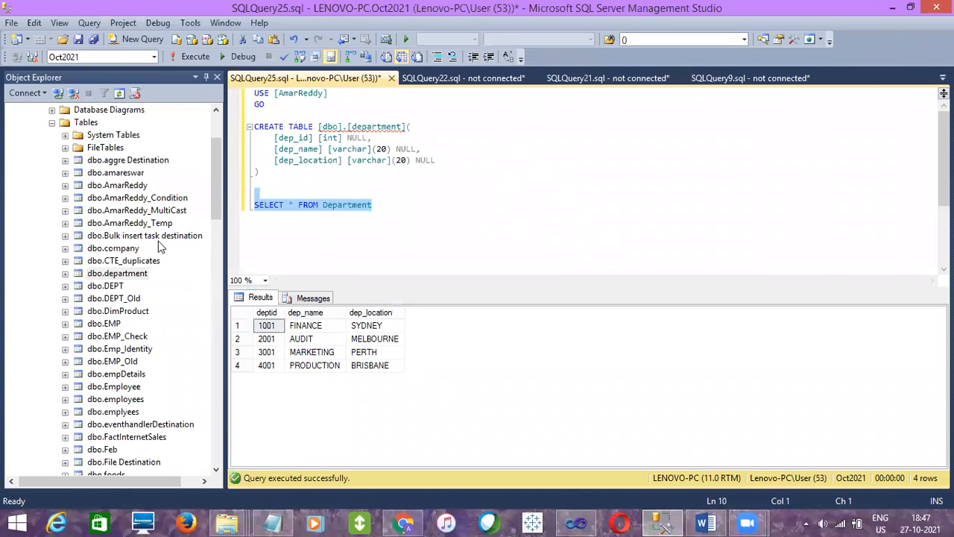
pyautogui.click(52, 122)
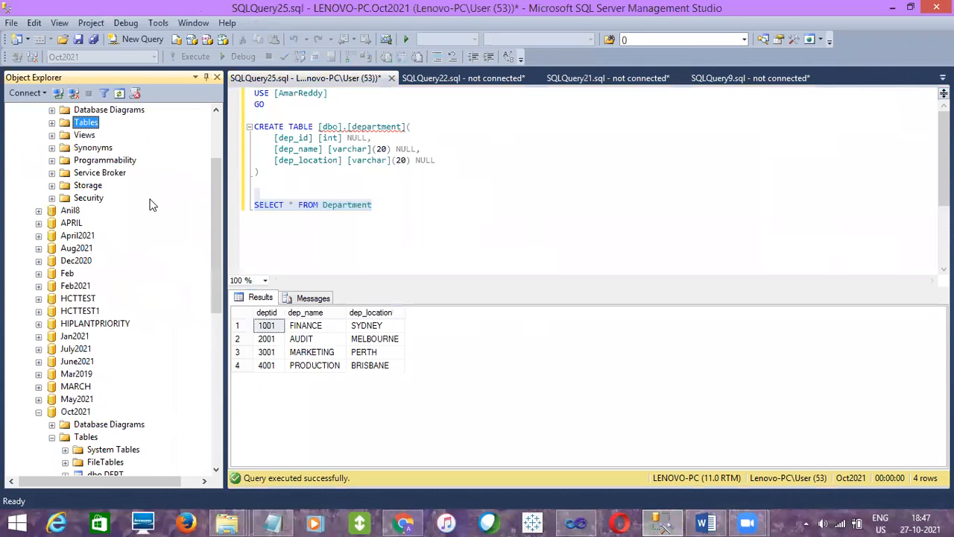
pyautogui.moveTo(214, 236); pyautogui.dragTo(215, 331)
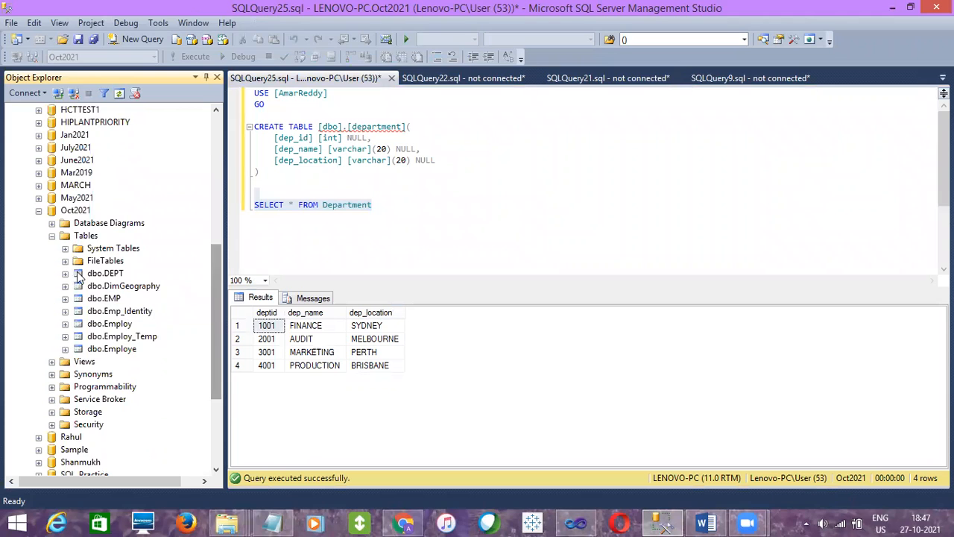
pyautogui.rightClick(88, 236)
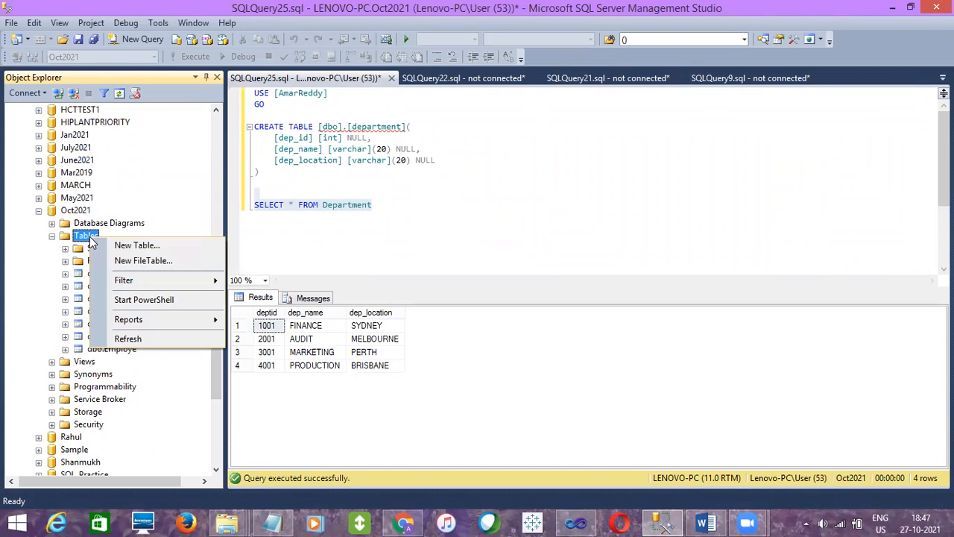
pyautogui.click(138, 339)
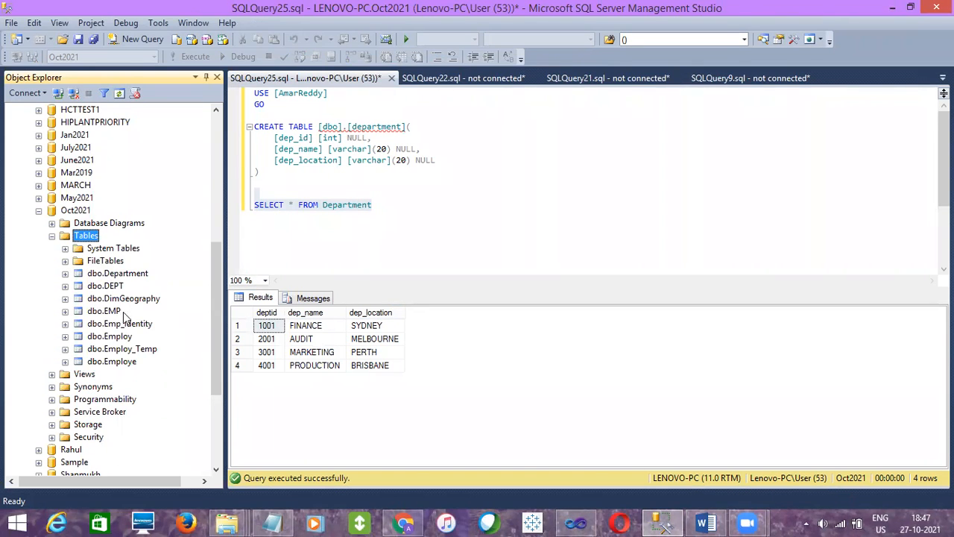
pyautogui.click(120, 310)
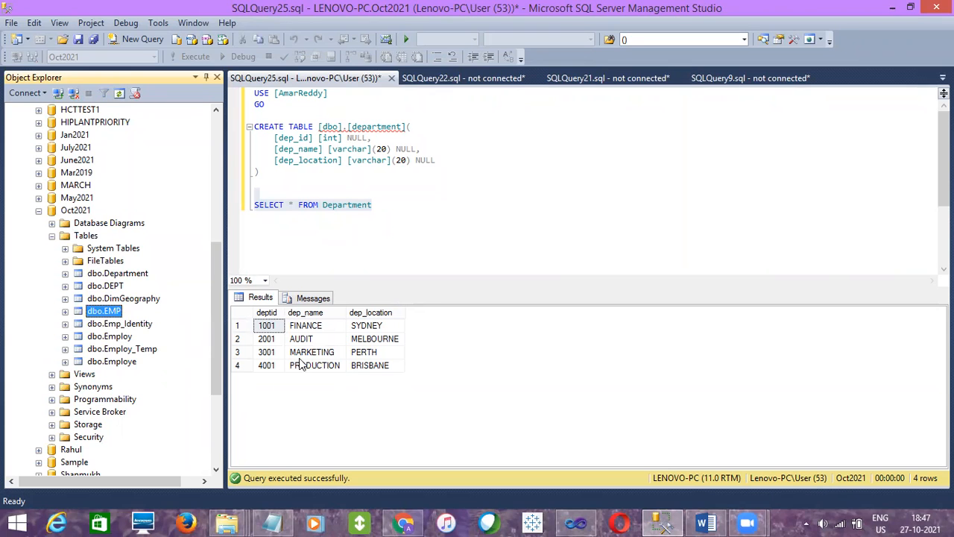
# - Switch back to Visual Studio, open the FlatFileToLoad data flow and add a Flat File Source to it
pyautogui.click(575, 523)
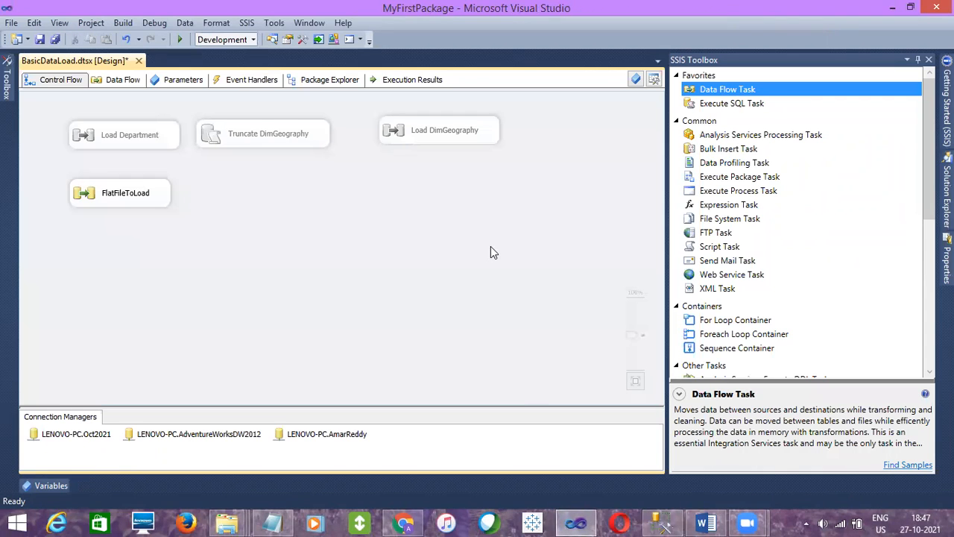
pyautogui.doubleClick(166, 194)
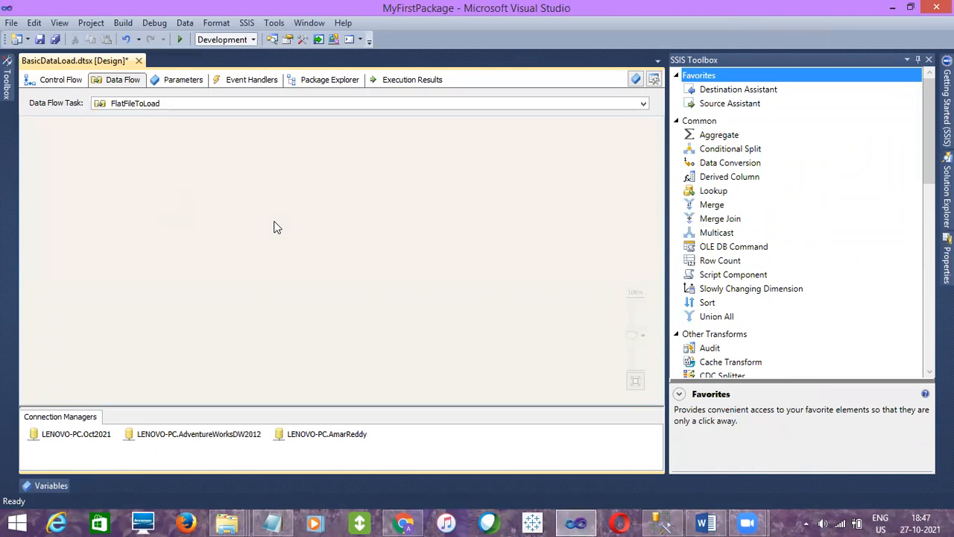
pyautogui.moveTo(929, 160); pyautogui.dragTo(920, 295)
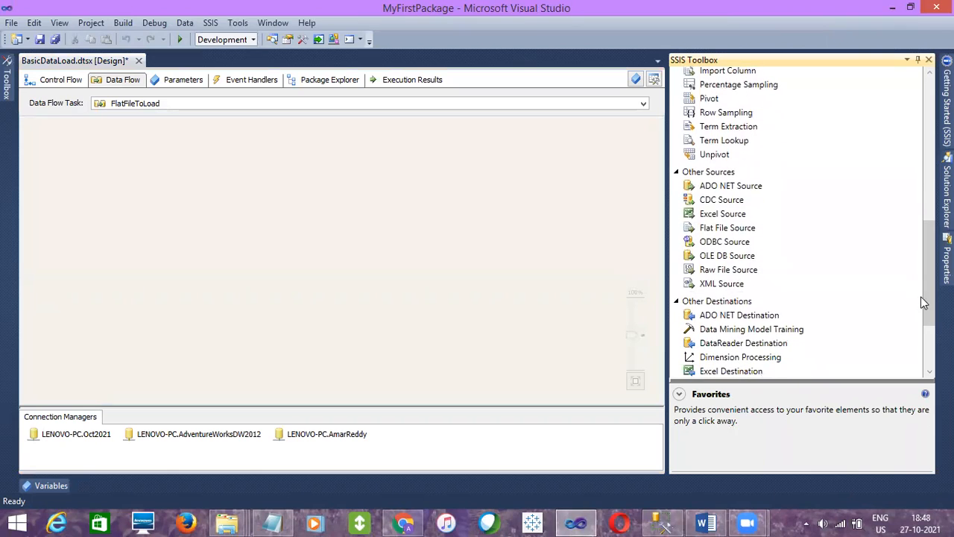
pyautogui.moveTo(729, 228); pyautogui.dragTo(208, 147)
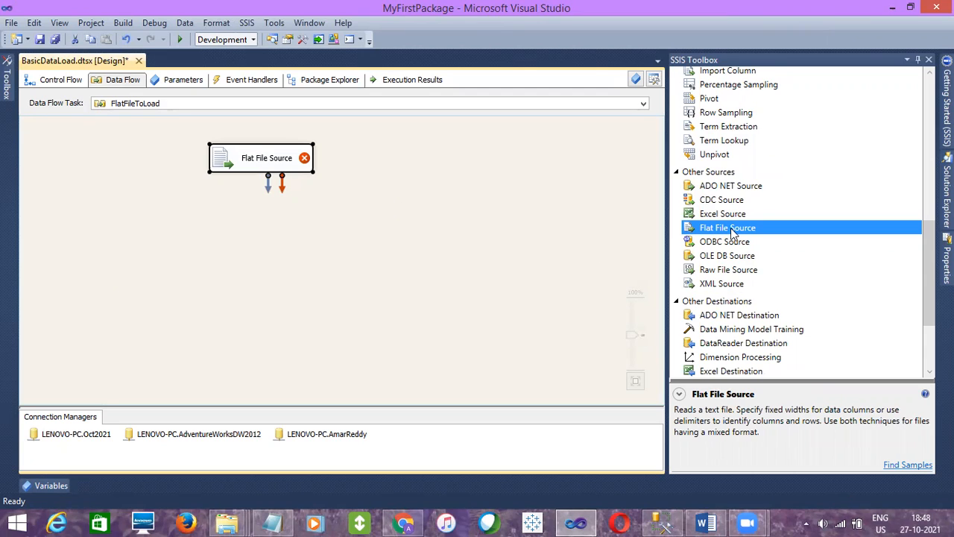
# - Add an OLE DB Destination below the Flat File Source and connect the source's data output to it
pyautogui.moveTo(929, 291); pyautogui.dragTo(929, 331)
pyautogui.moveTo(743, 298); pyautogui.dragTo(220, 225)
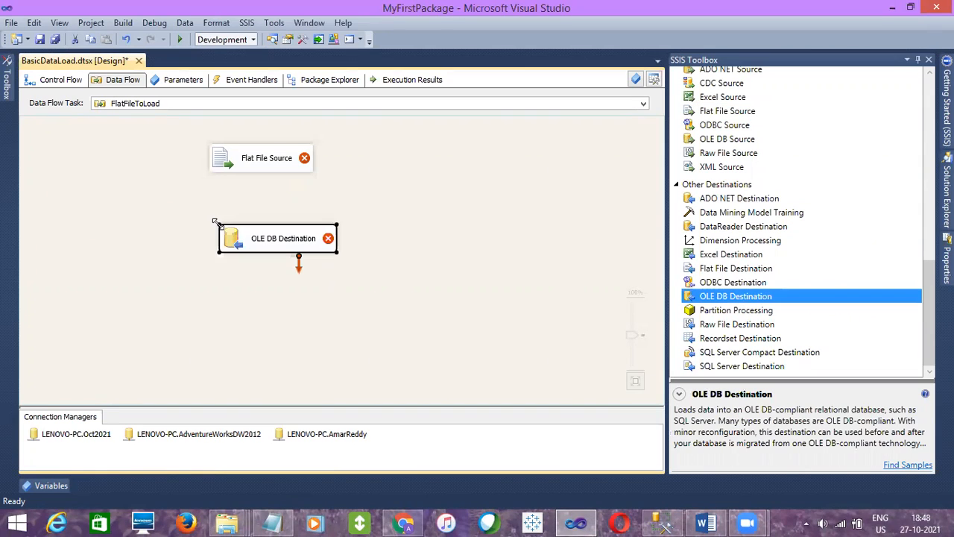
pyautogui.click(287, 171)
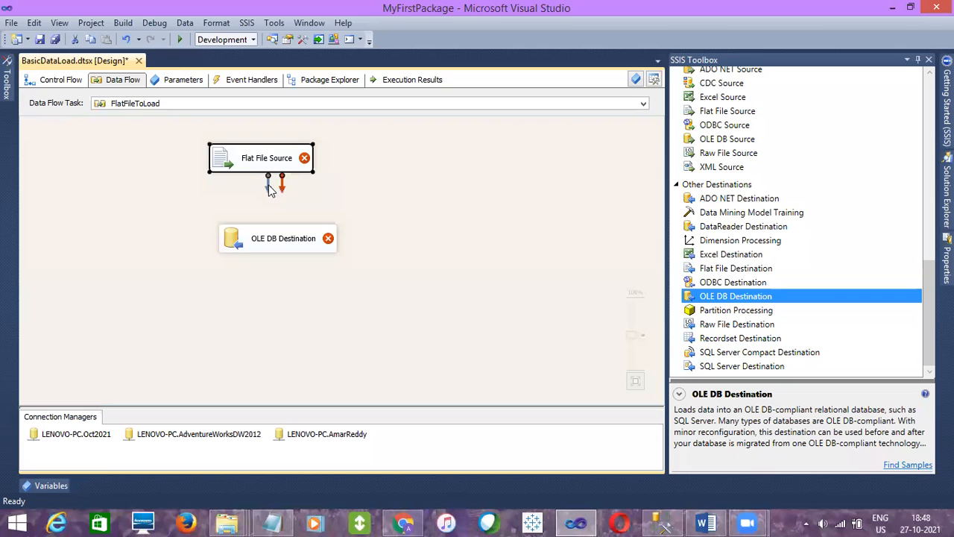
pyautogui.moveTo(270, 190); pyautogui.dragTo(271, 237)
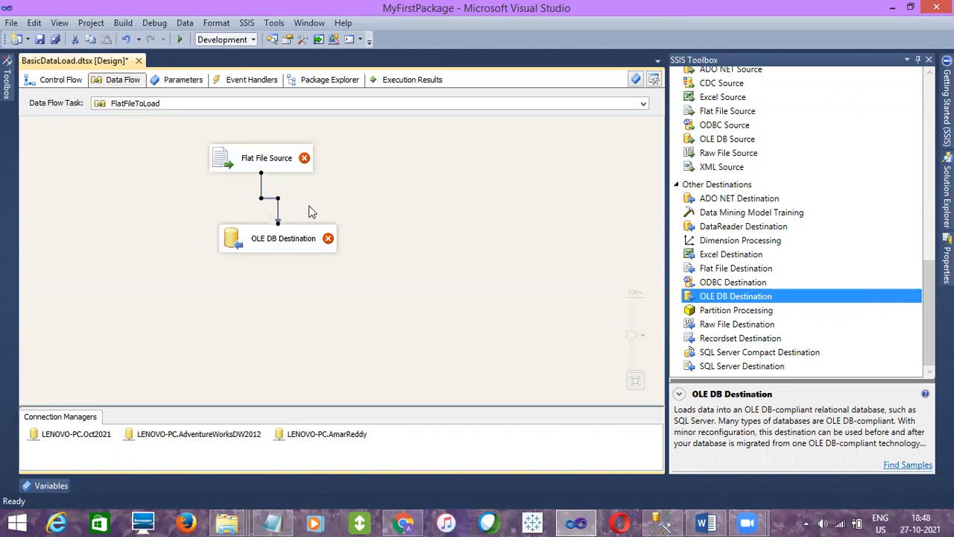
pyautogui.doubleClick(278, 165)
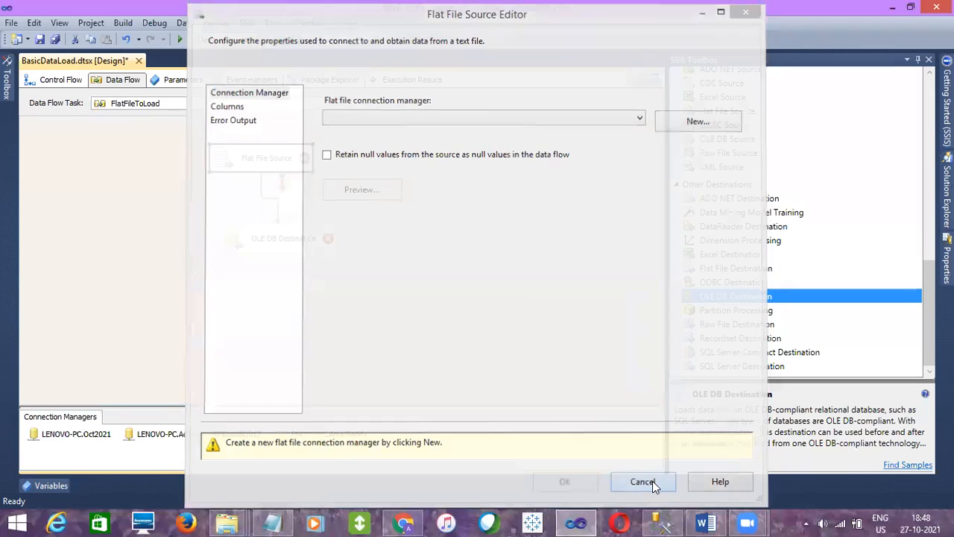
pyautogui.click(643, 482)
pyautogui.click(291, 281)
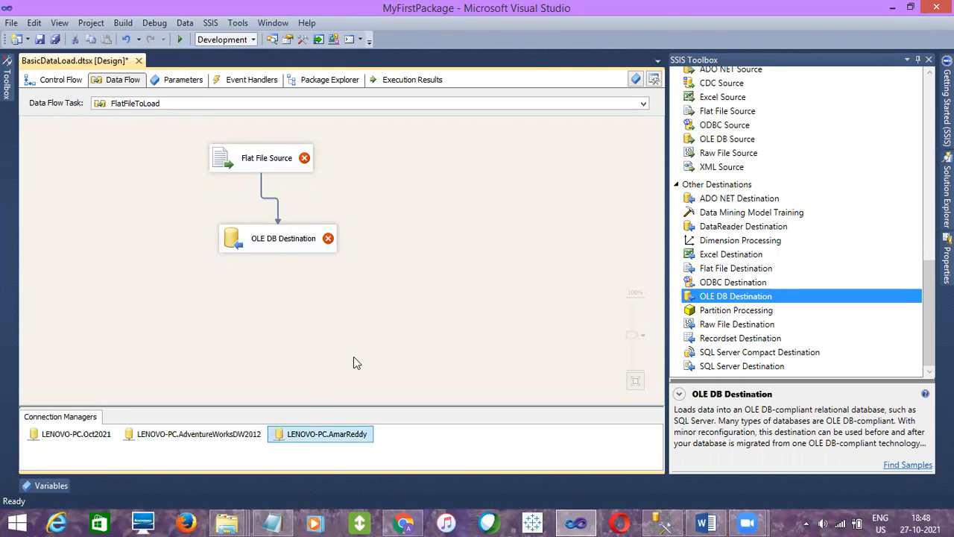
pyautogui.click(305, 166)
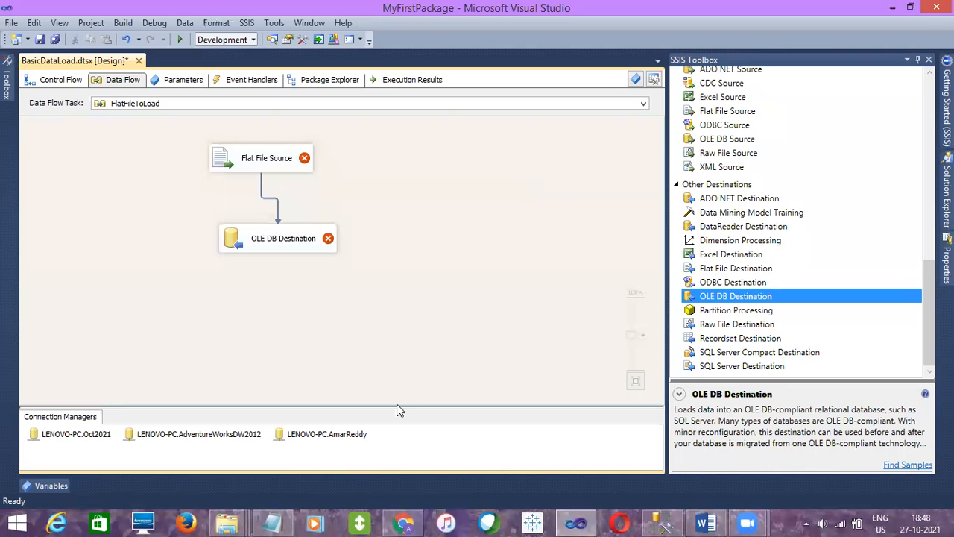
pyautogui.rightClick(399, 443)
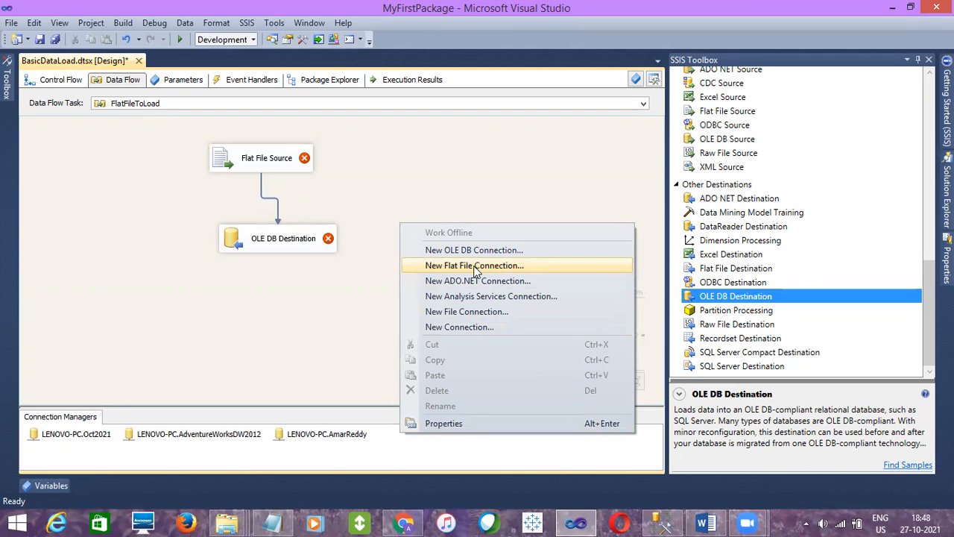
pyautogui.click(376, 202)
# - Start a new flat file connection manager for the Flat File Source and choose EmpDetails.txt from D:\Training Stuff\SSIS Sample files as its file
pyautogui.doubleClick(287, 156)
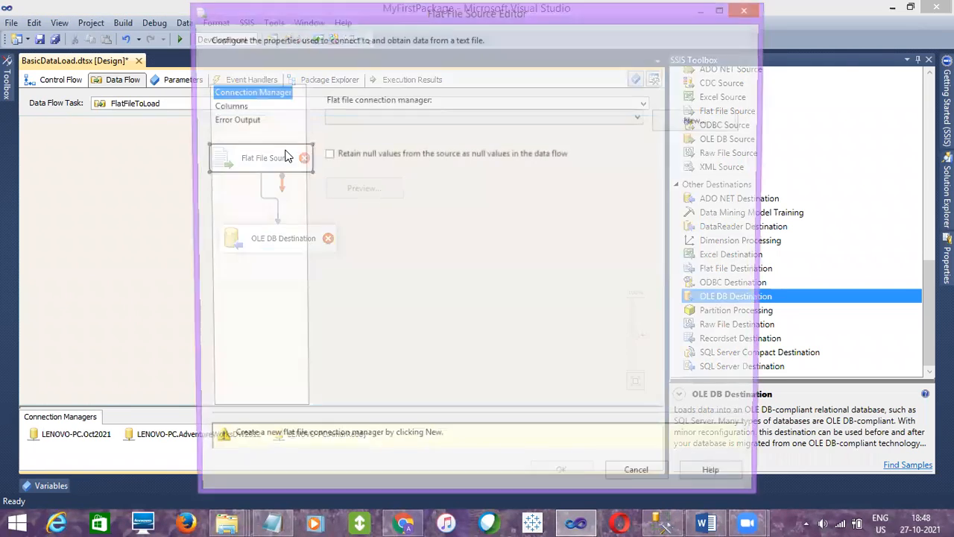
pyautogui.click(702, 120)
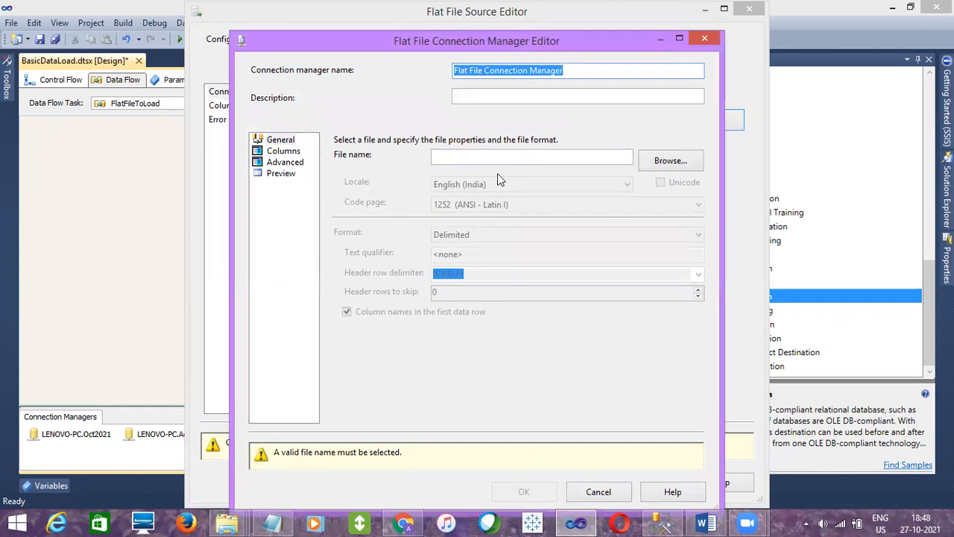
pyautogui.click(671, 161)
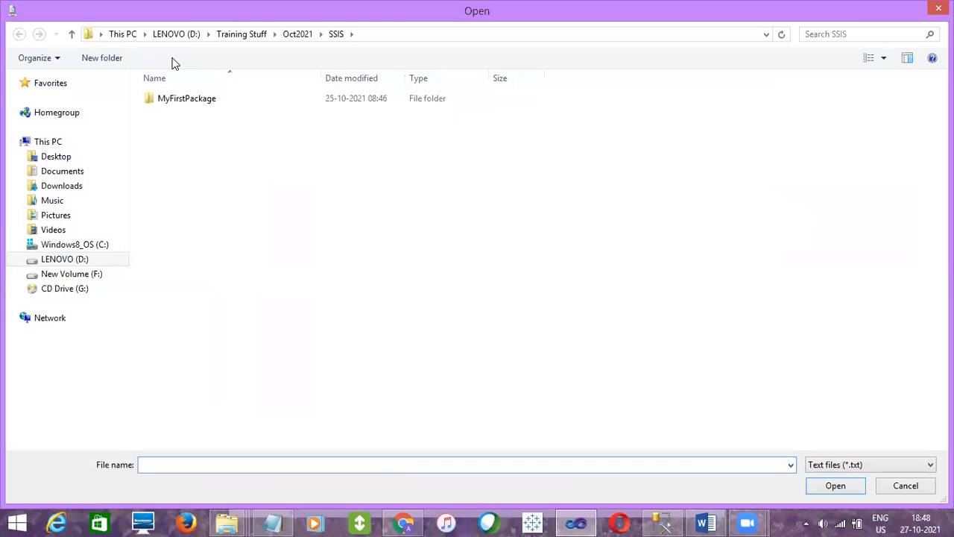
pyautogui.click(237, 34)
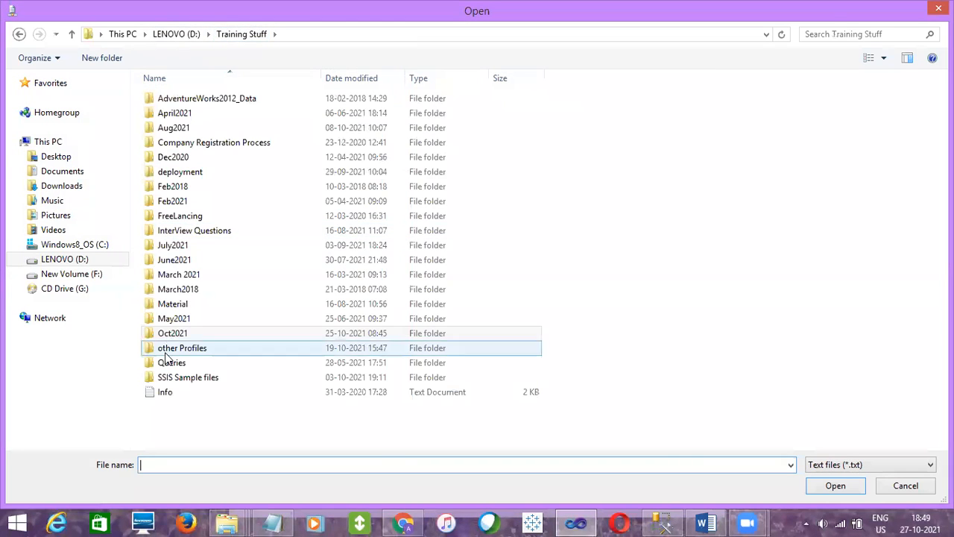
pyautogui.doubleClick(167, 382)
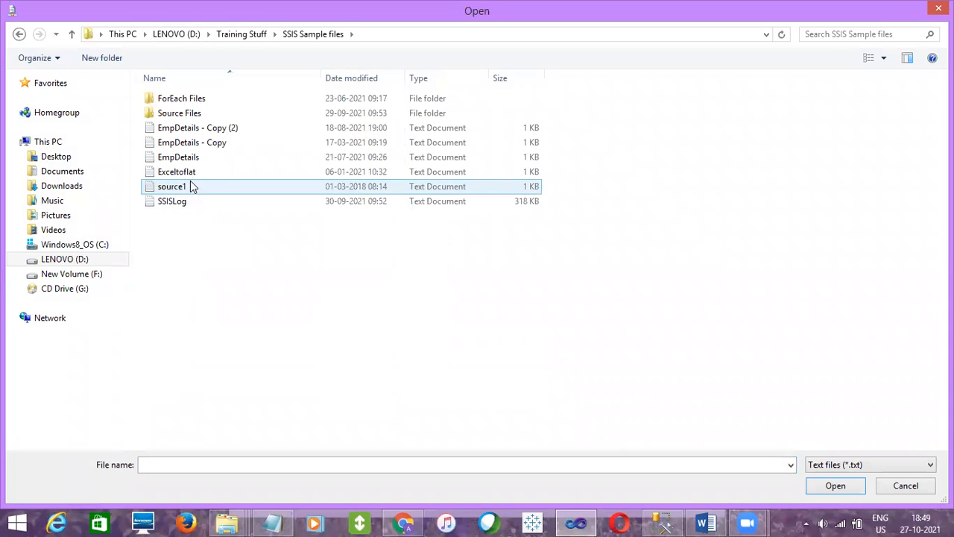
pyautogui.click(193, 160)
pyautogui.click(827, 489)
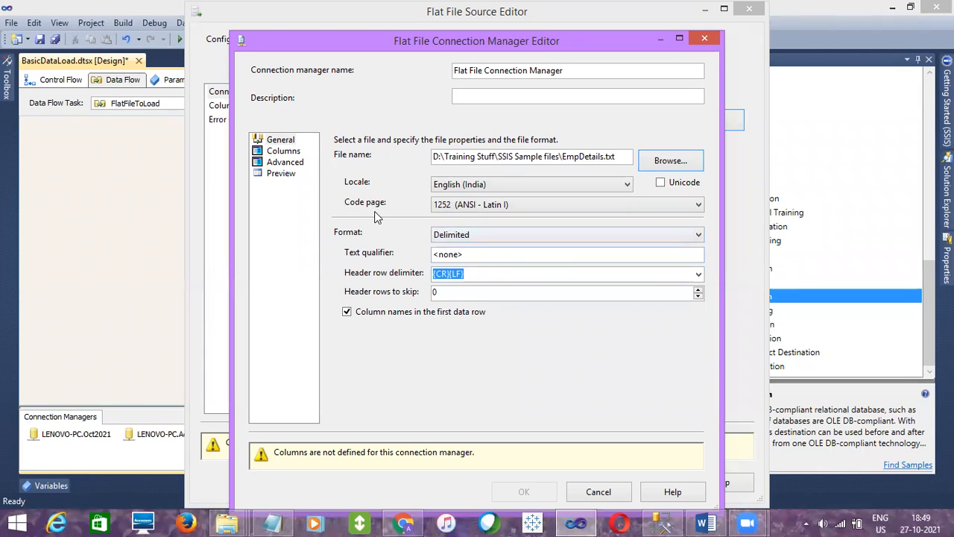
# - Review the columns of EmpDetails.txt with comma as column delimiter, and accept the flat file connection for the Flat File Source
pyautogui.click(286, 155)
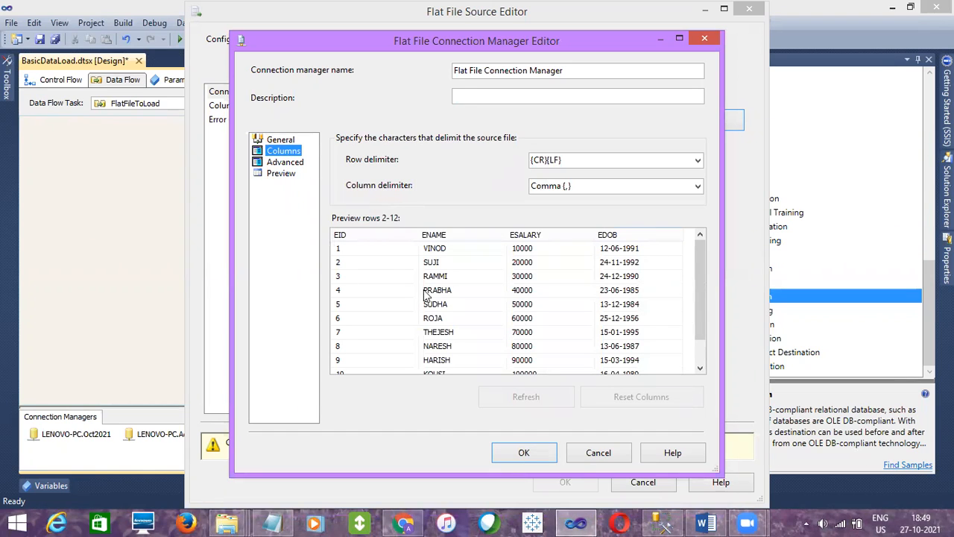
pyautogui.moveTo(699, 266); pyautogui.dragTo(697, 234)
pyautogui.click(280, 140)
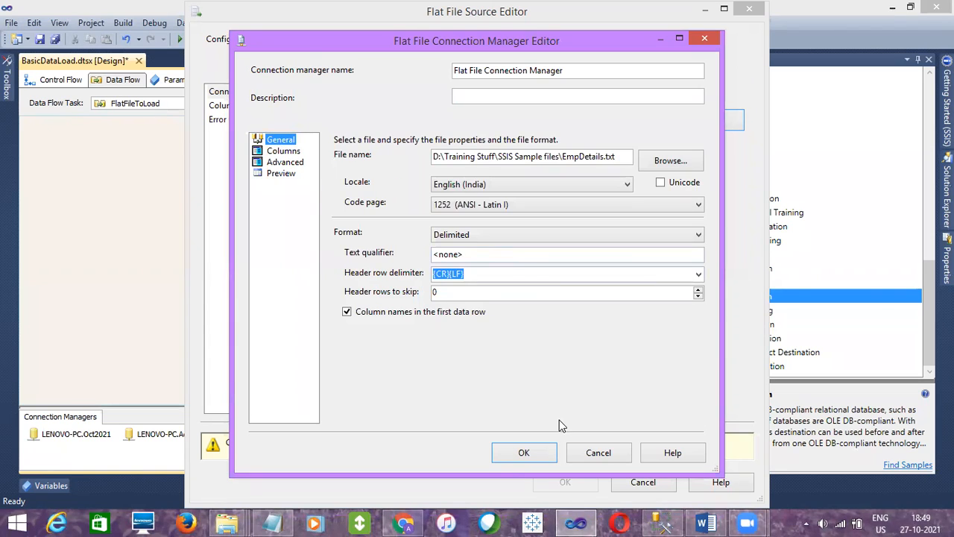
pyautogui.click(525, 453)
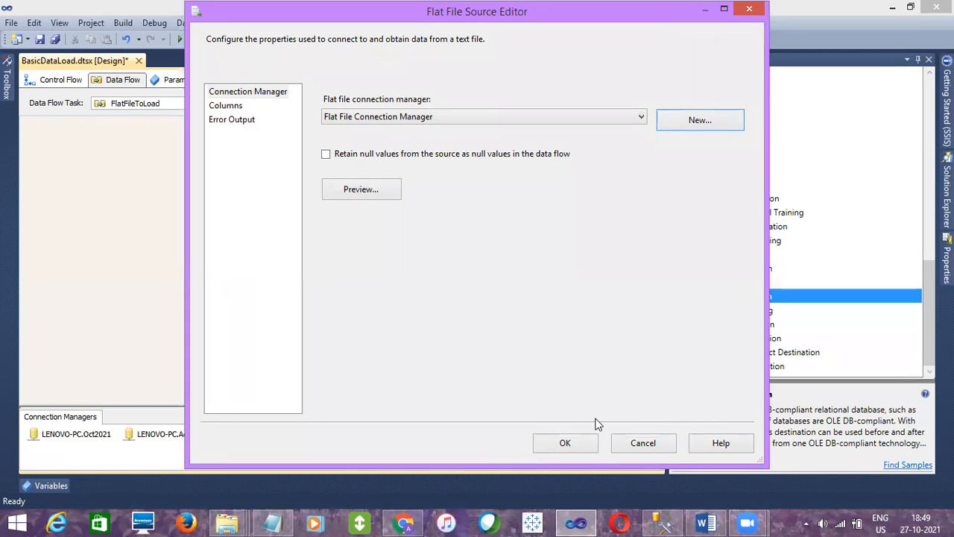
pyautogui.click(573, 441)
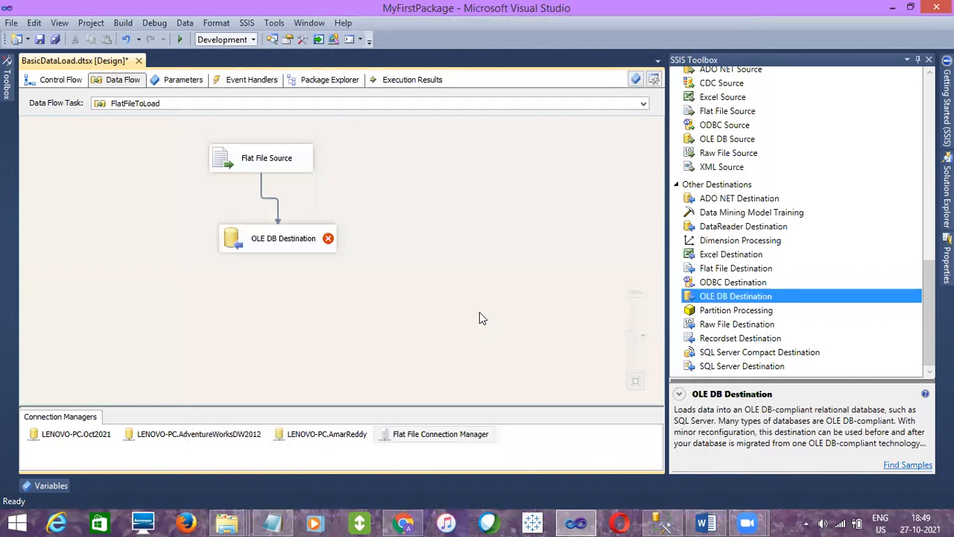
# - Open the OLE DB Destination for editing and set its connection manager to LENOVO-PC.Oct2021
pyautogui.click(295, 170)
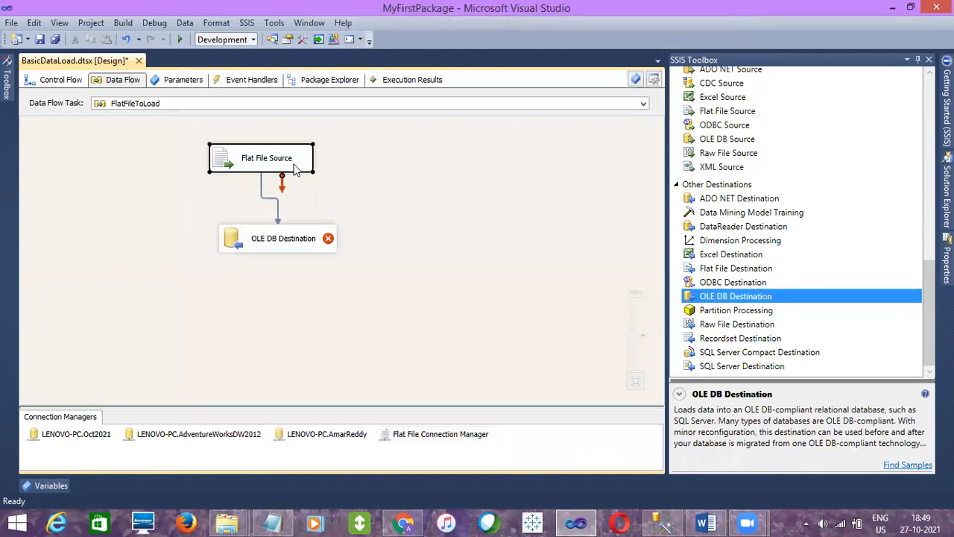
pyautogui.click(292, 247)
pyautogui.doubleClick(290, 248)
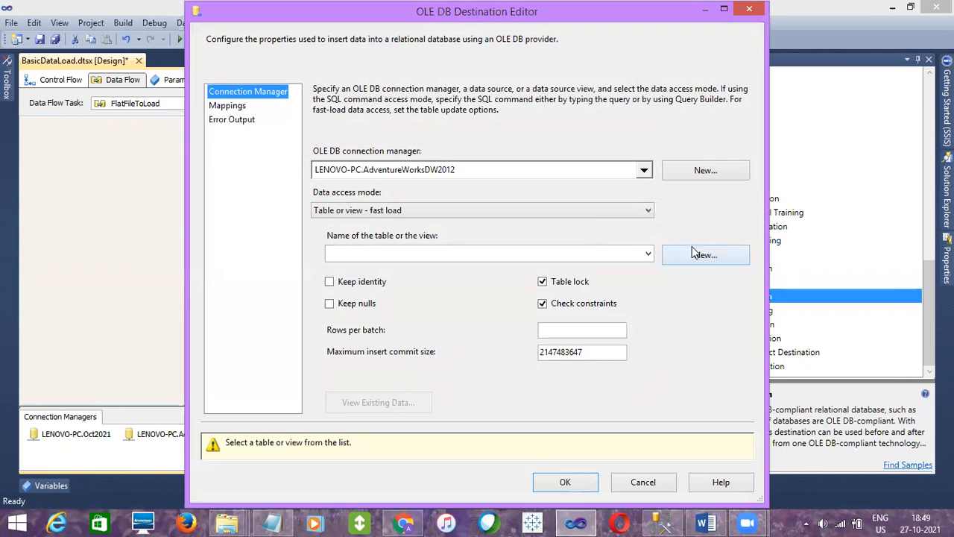
pyautogui.click(645, 170)
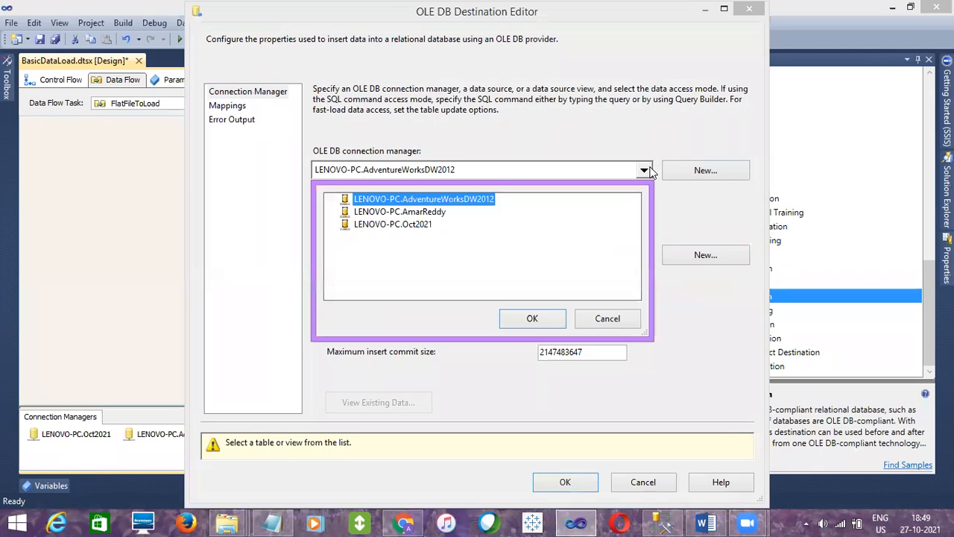
pyautogui.click(402, 225)
pyautogui.click(523, 315)
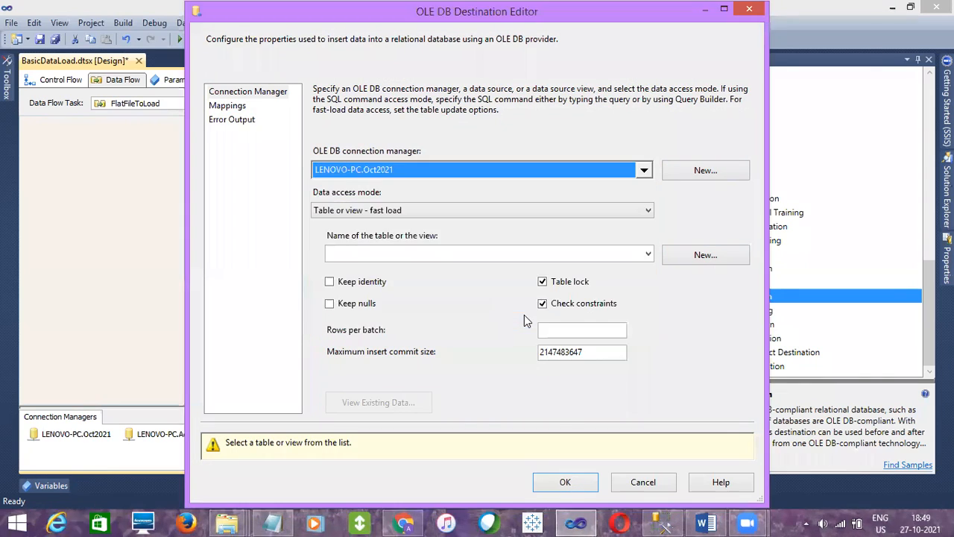
# - Start a new destination table, copy its generated CREATE TABLE statement and cancel the table creation
pyautogui.click(701, 255)
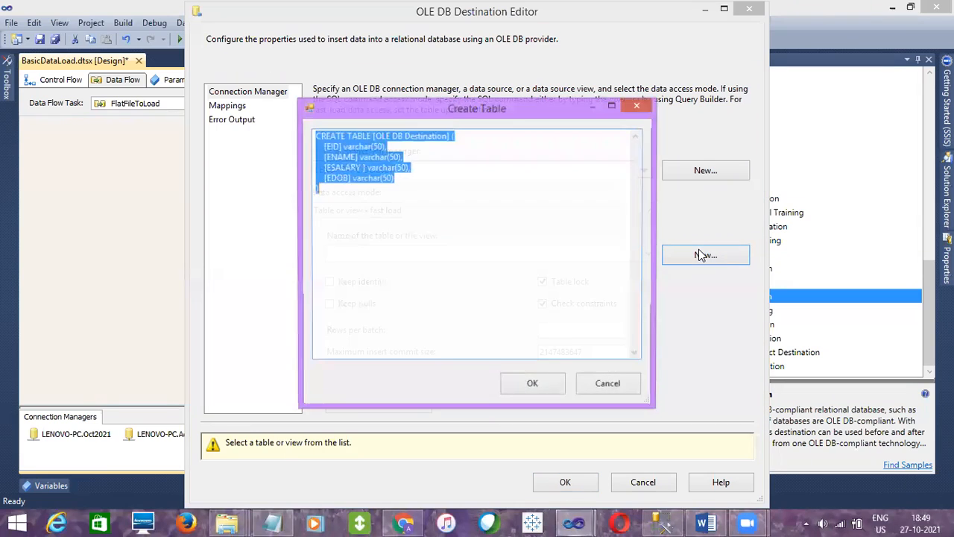
pyautogui.rightClick(357, 158)
pyautogui.click(390, 204)
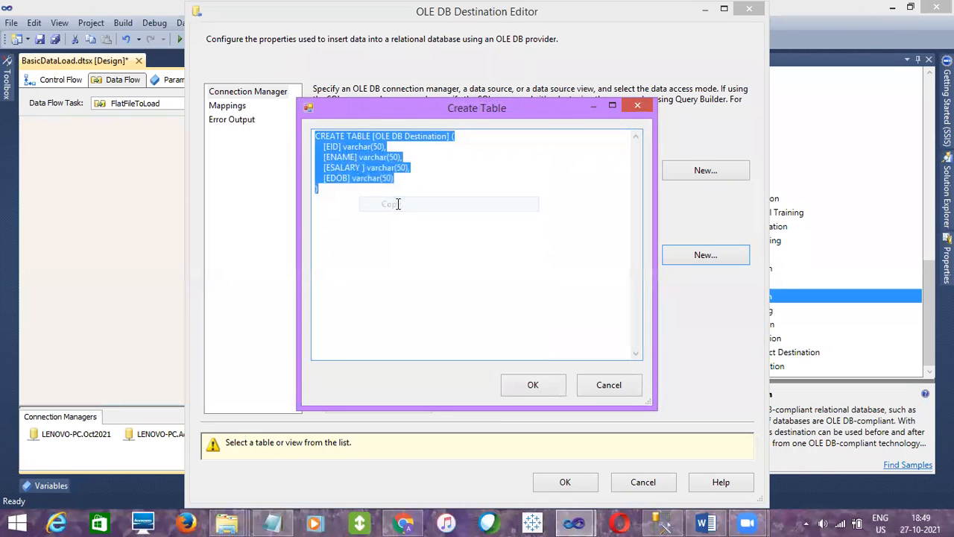
pyautogui.click(608, 385)
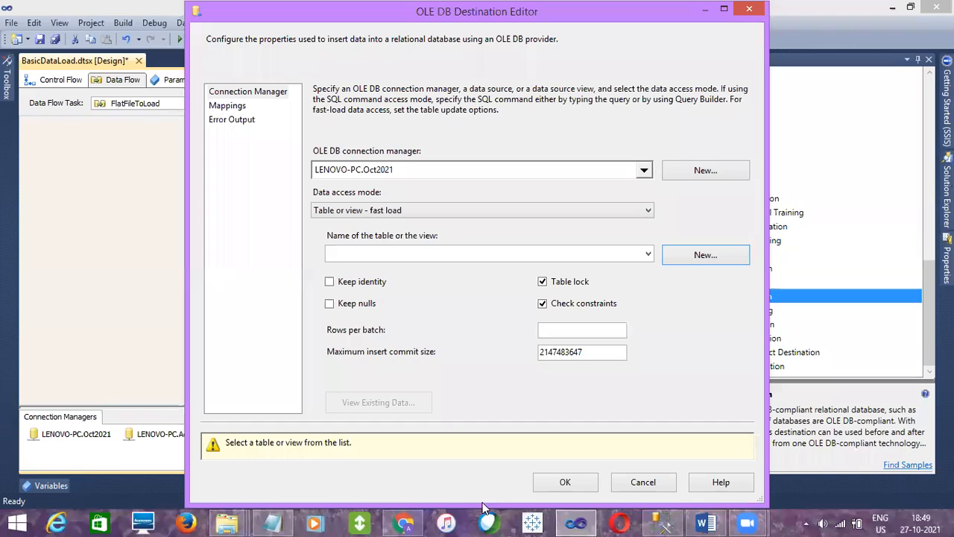
# - Switch to SQL Server Management Studio, paste the CREATE TABLE statement below the Department query and rename its table to EmpDetails
pyautogui.click(661, 521)
pyautogui.click(381, 236)
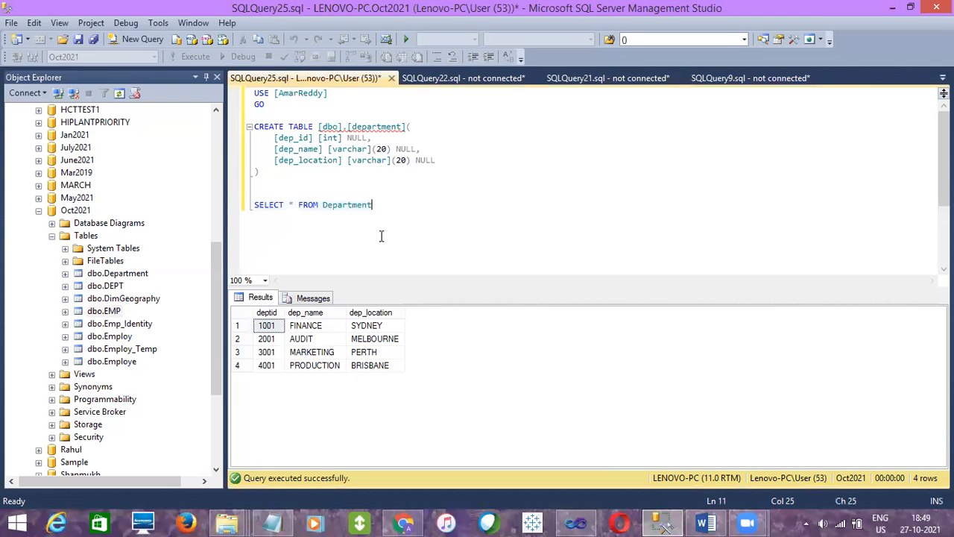
pyautogui.hotkey('ctrl', 'v')
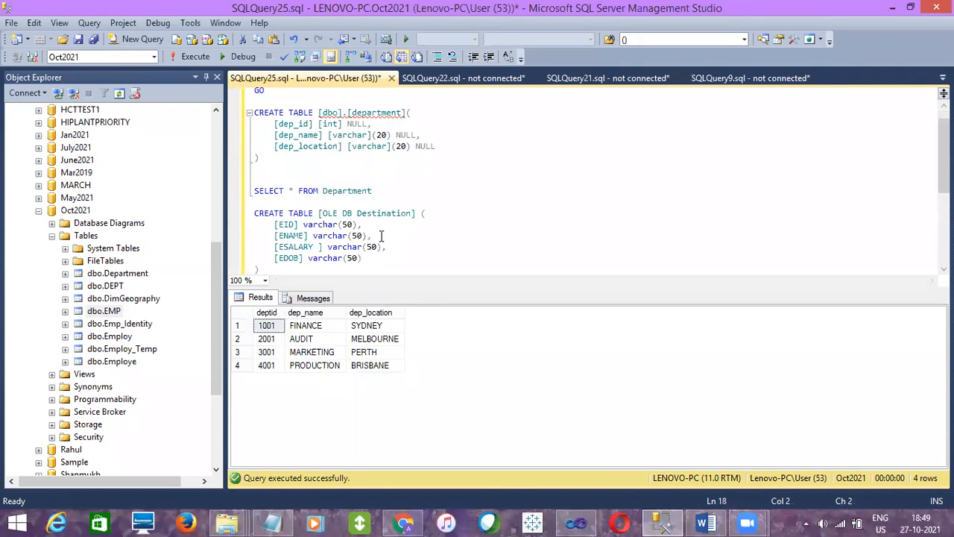
pyautogui.hotkey('ctrl', 'r')
pyautogui.doubleClick(375, 215)
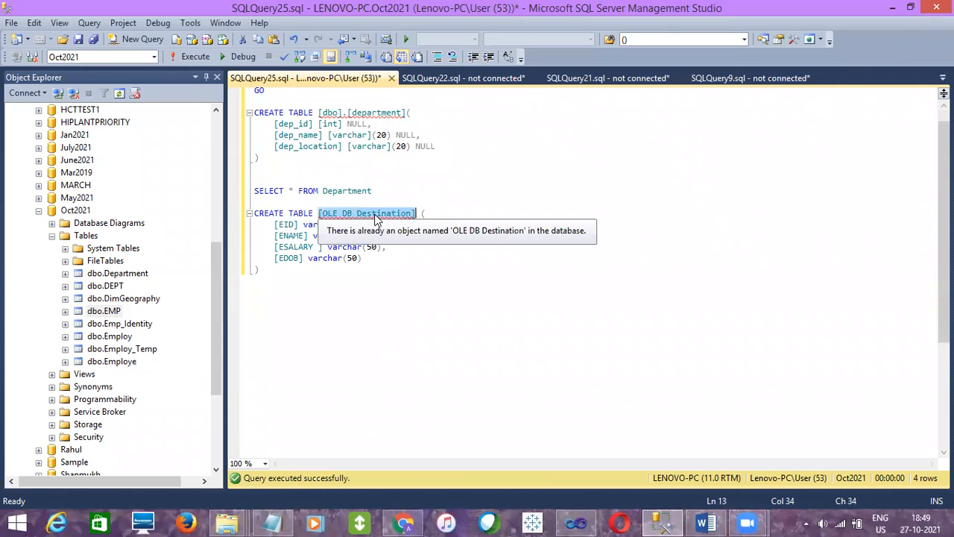
pyautogui.write('Emp')
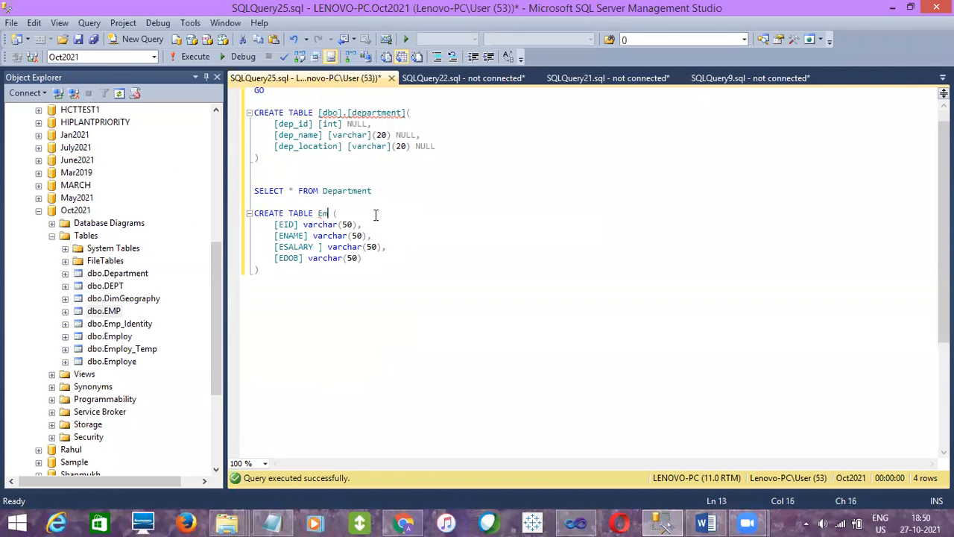
pyautogui.write('Details')
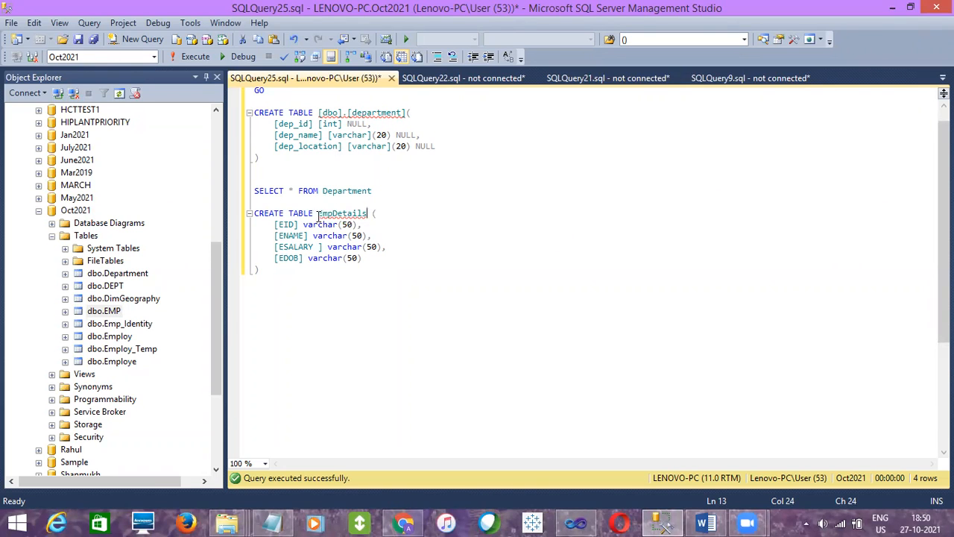
# - Check the data types of the EID, ENAME, ESALARY and EDOB columns in the EmpDetails statement and look up the open folder windows
pyautogui.doubleClick(320, 224)
pyautogui.doubleClick(330, 235)
pyautogui.doubleClick(334, 247)
pyautogui.doubleClick(330, 258)
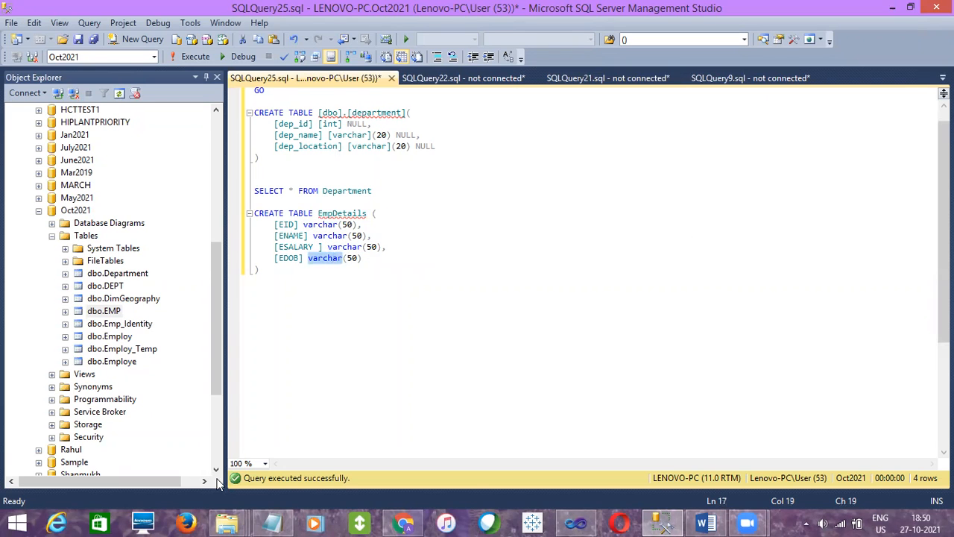
pyautogui.moveTo(235, 521)
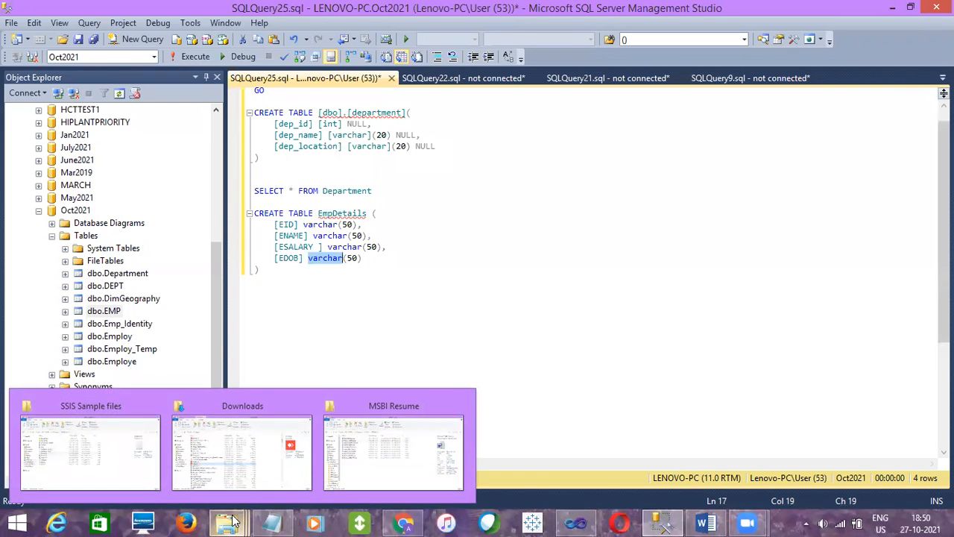
# - Open the EmpDetails text file from the SSIS Sample files folder and examine its columns and ID values against the table script
pyautogui.click(109, 445)
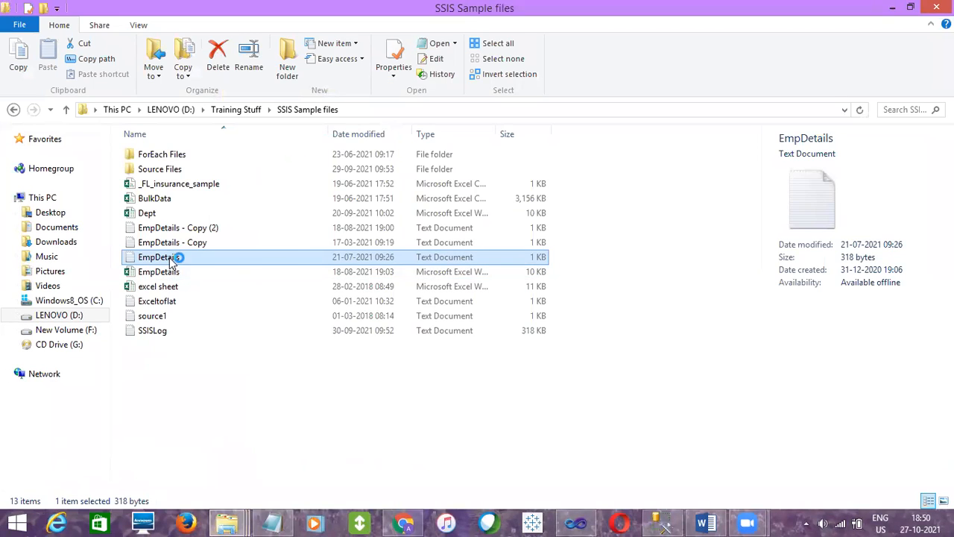
pyautogui.doubleClick(177, 258)
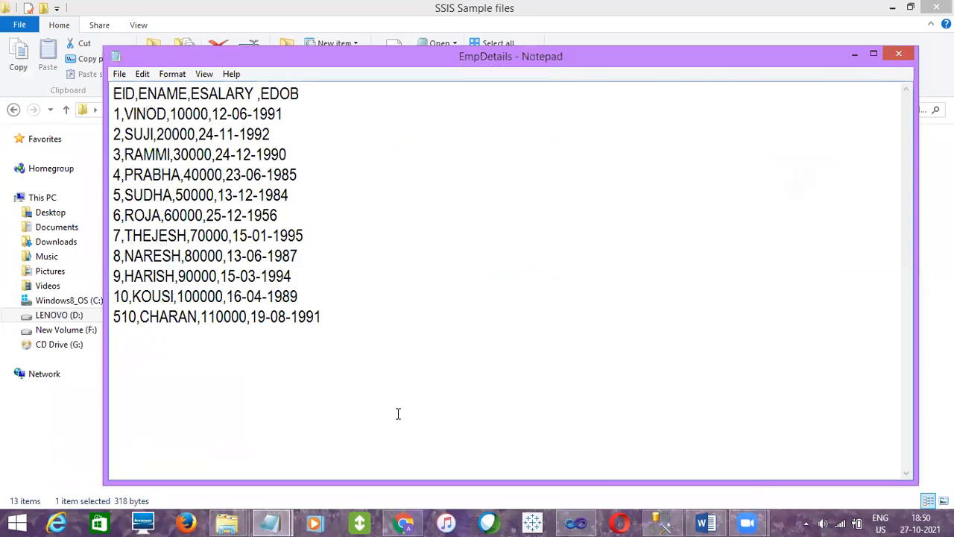
pyautogui.click(656, 521)
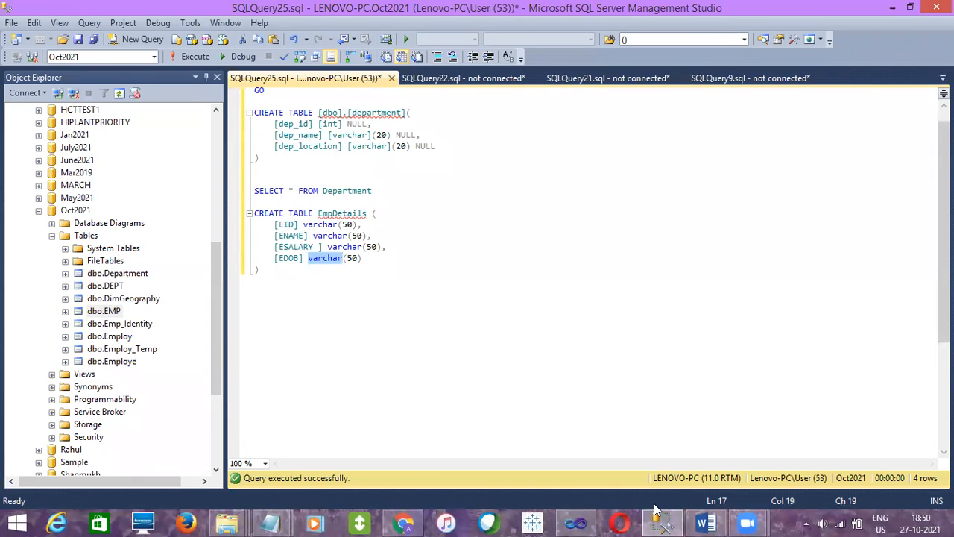
pyautogui.click(271, 522)
pyautogui.click(337, 482)
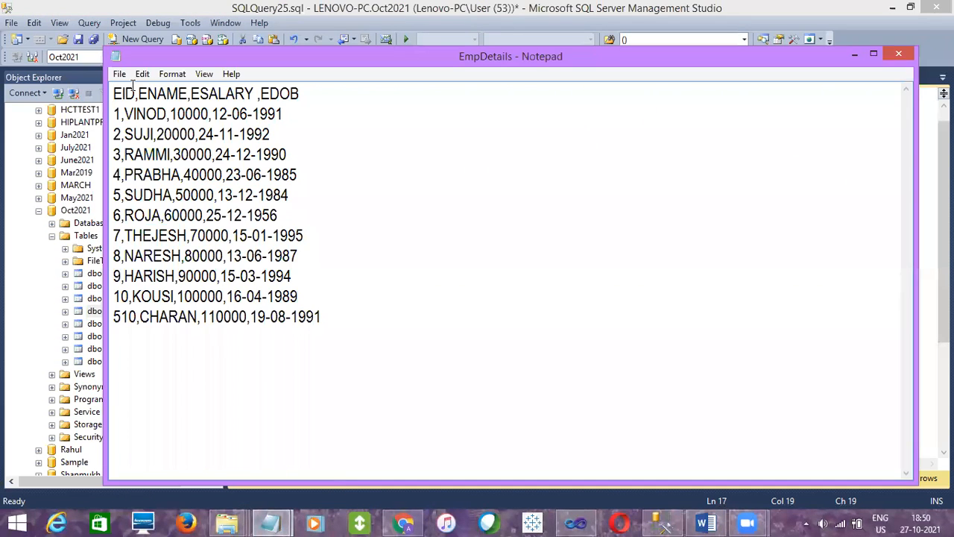
pyautogui.moveTo(116, 114); pyautogui.dragTo(121, 256)
pyautogui.click(120, 256)
pyautogui.click(900, 54)
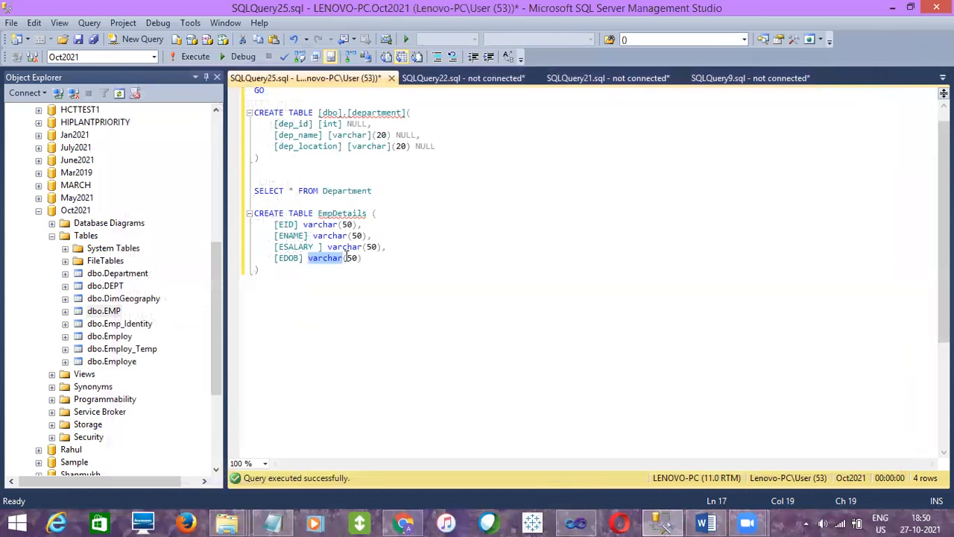
# - Review the generated create-table script for the OLE DB destination in Visual Studio, dismiss it and return to Management Studio
pyautogui.click(575, 523)
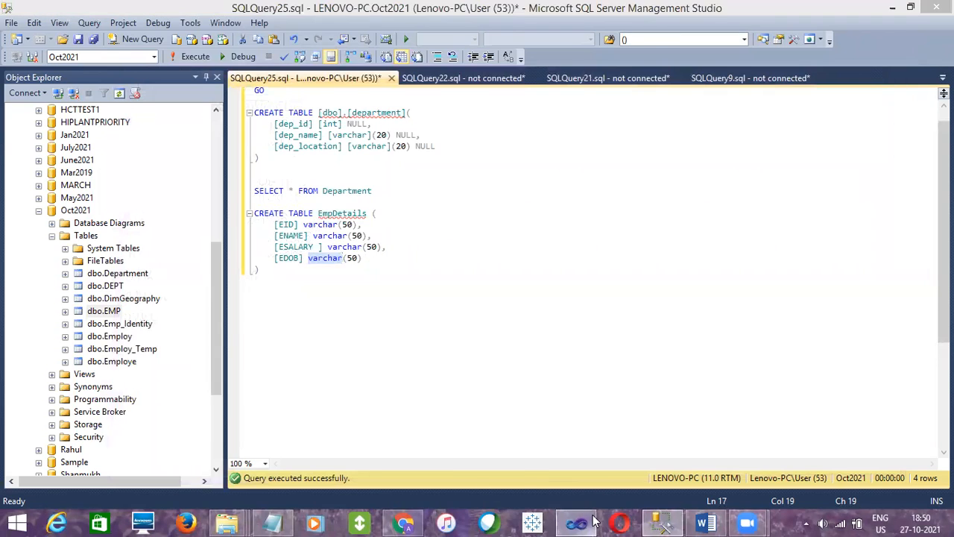
pyautogui.click(697, 256)
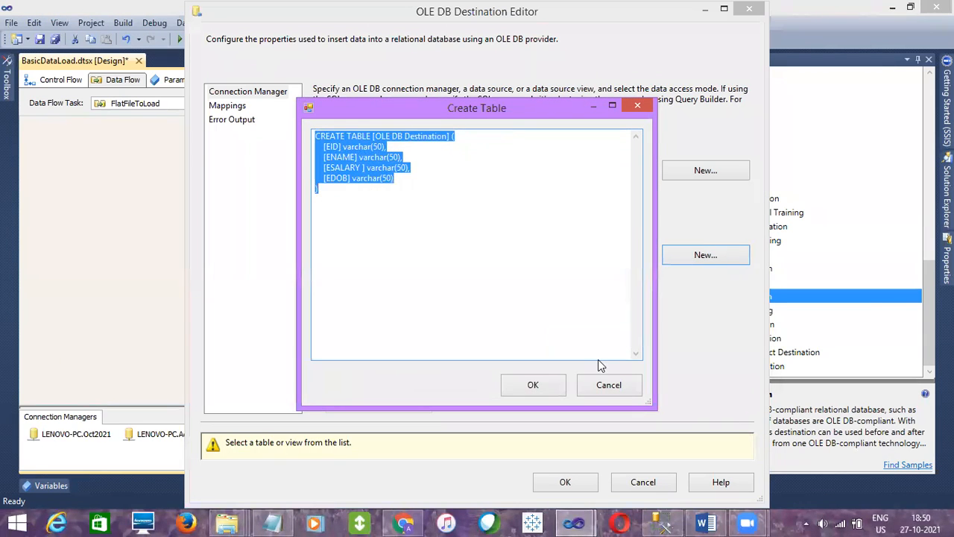
pyautogui.click(601, 388)
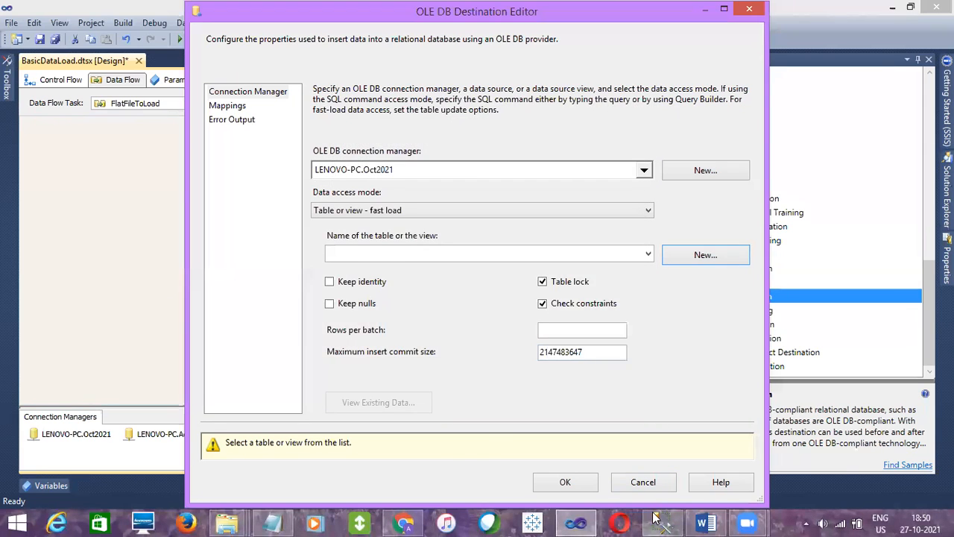
pyautogui.click(657, 523)
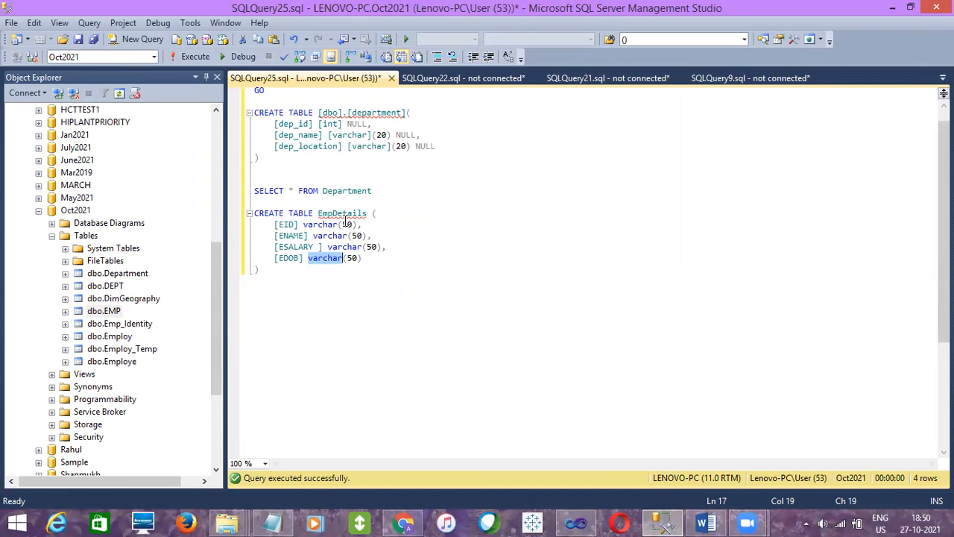
# - Change the EID column's data type to Int in the EmpDetails CREATE TABLE script
pyautogui.doubleClick(316, 225)
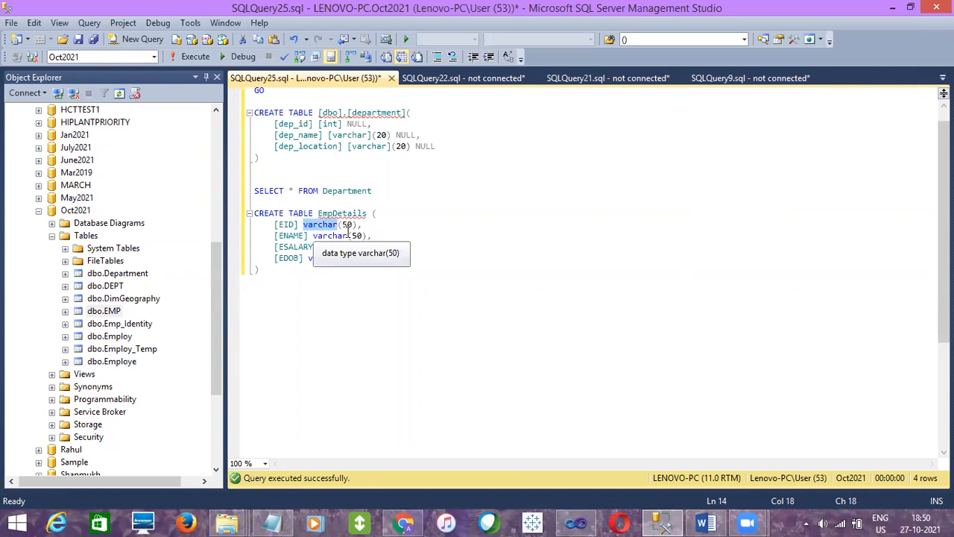
pyautogui.click(348, 225)
pyautogui.click(358, 224)
pyautogui.keyDown('shift'); pyautogui.click(303, 224); pyautogui.keyUp('shift')
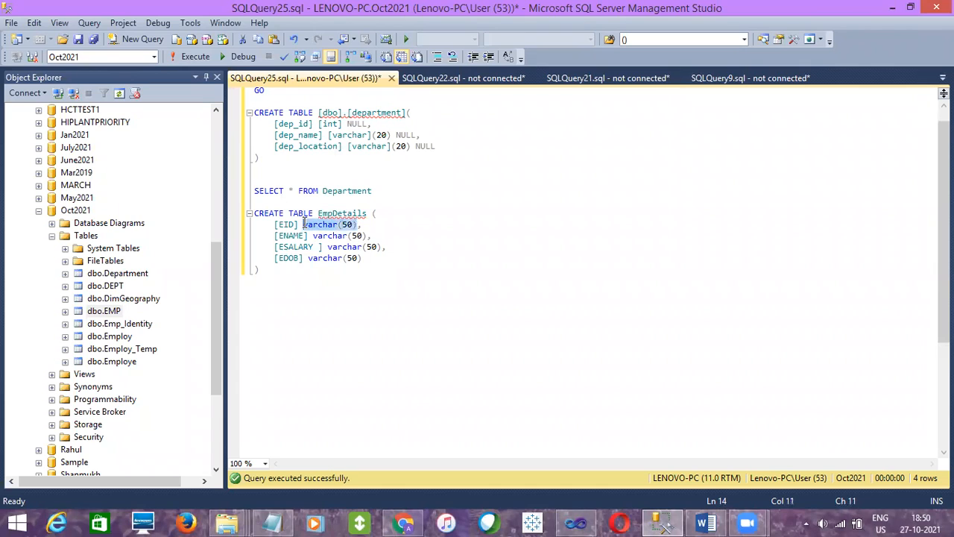
pyautogui.write('INt,')
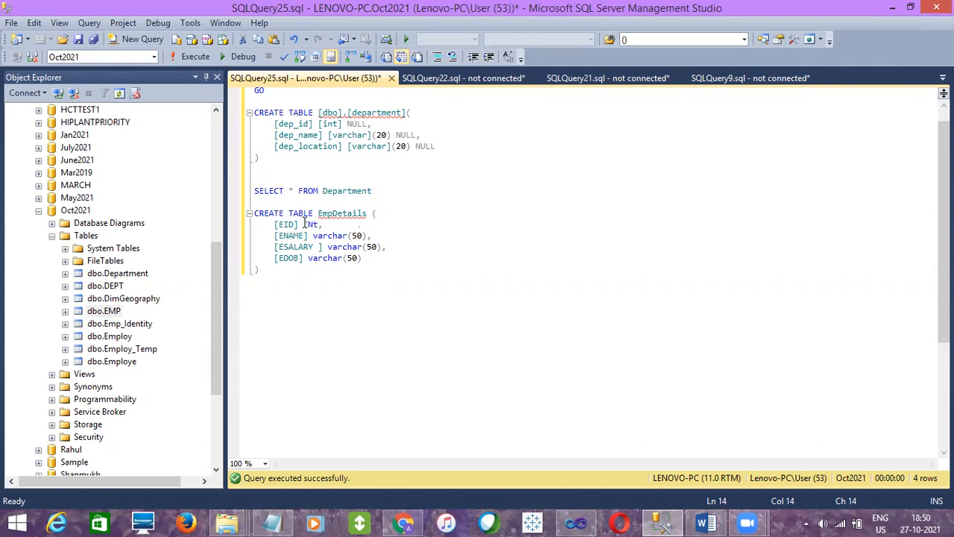
pyautogui.press('BackSpace')
pyautogui.write('t')
# - Change the ESALARY column's data type to Int and the EDOB column's to DateTime in the EmpDetails script
pyautogui.click(384, 246)
pyautogui.write(',')
pyautogui.moveTo(380, 247); pyautogui.dragTo(328, 249)
pyautogui.write('Int')
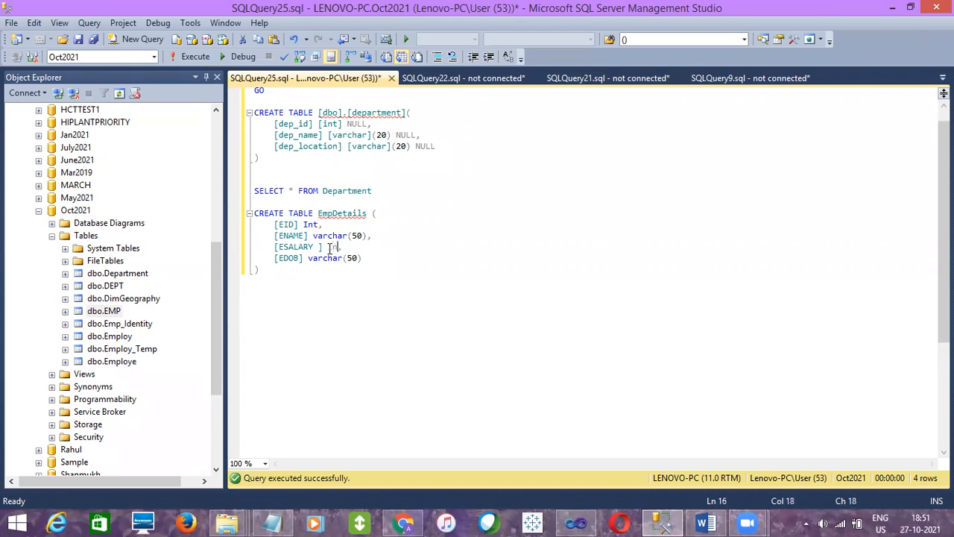
pyautogui.moveTo(363, 257); pyautogui.dragTo(307, 258)
pyautogui.write('DateTime')
# - Execute only the CREATE TABLE EmpDetails statement in the Oct2021 database
pyautogui.click(296, 290)
pyautogui.moveTo(287, 276); pyautogui.dragTo(255, 214)
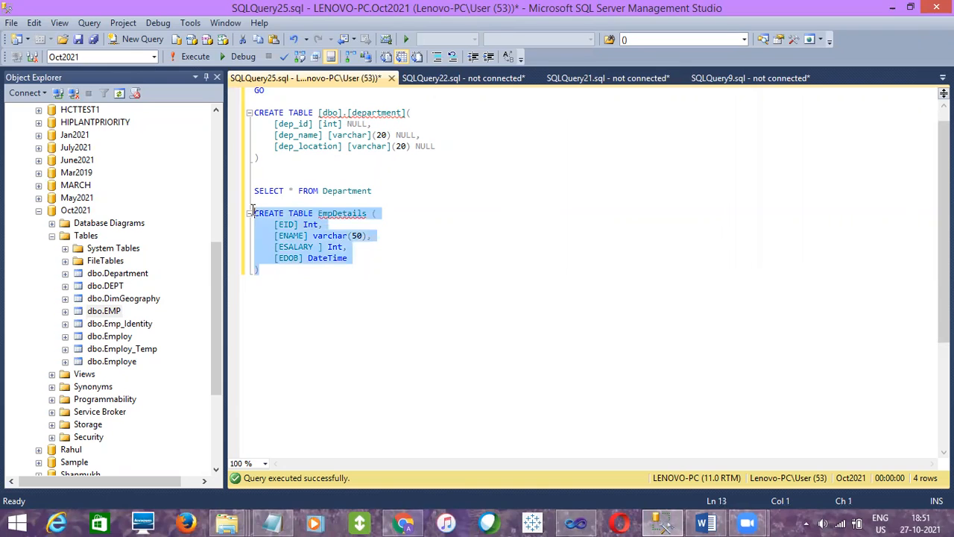
pyautogui.click(190, 57)
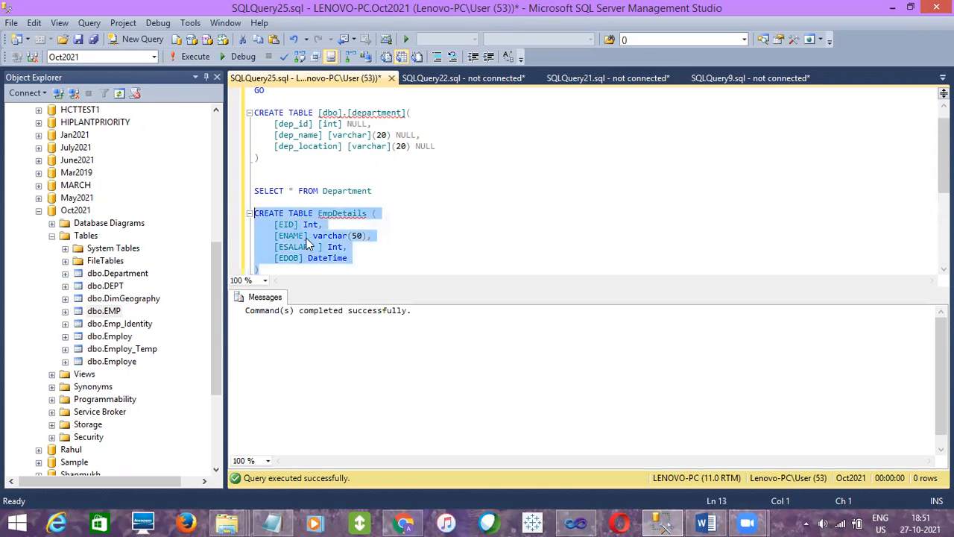
pyautogui.click(345, 258)
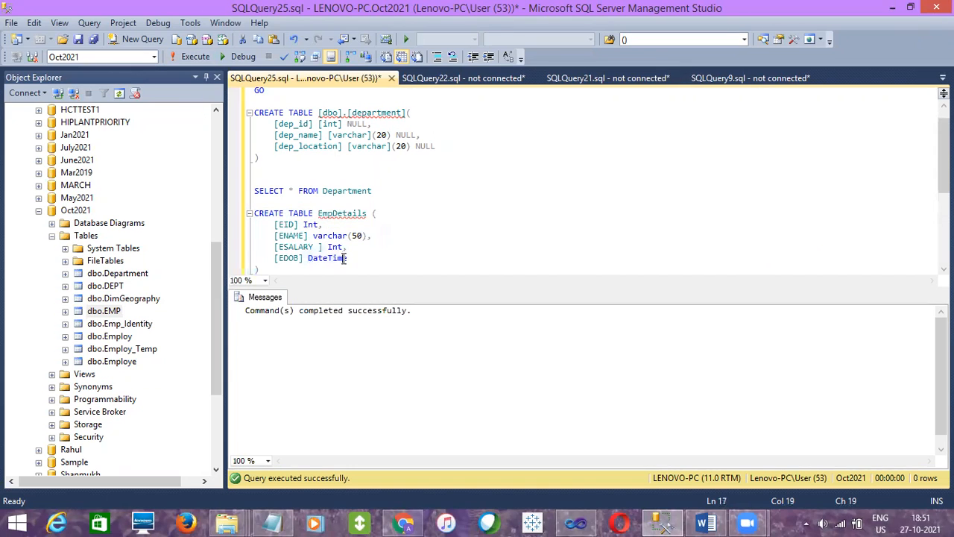
# - Add the query SELECT * FROM EmpDetails below the table script and run it alone
pyautogui.doubleClick(330, 214)
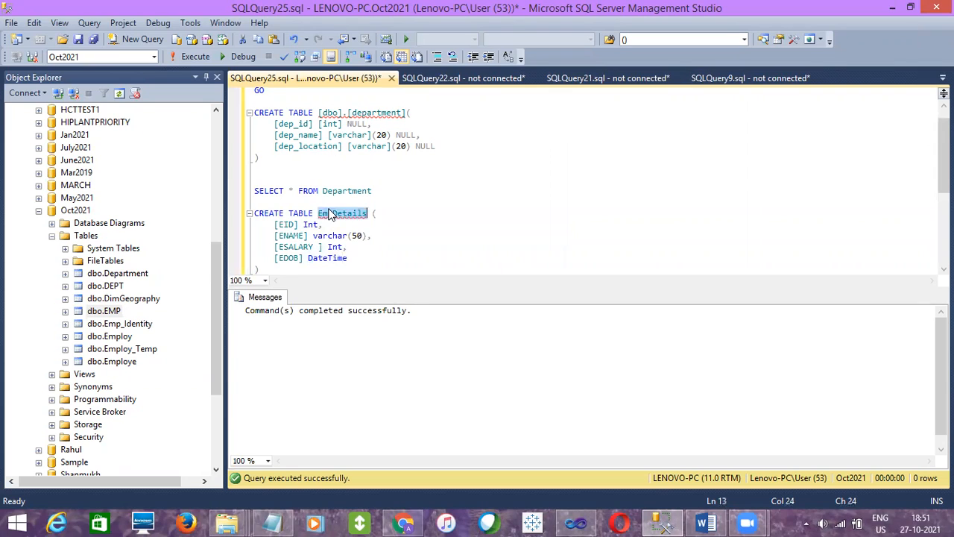
pyautogui.click(287, 271)
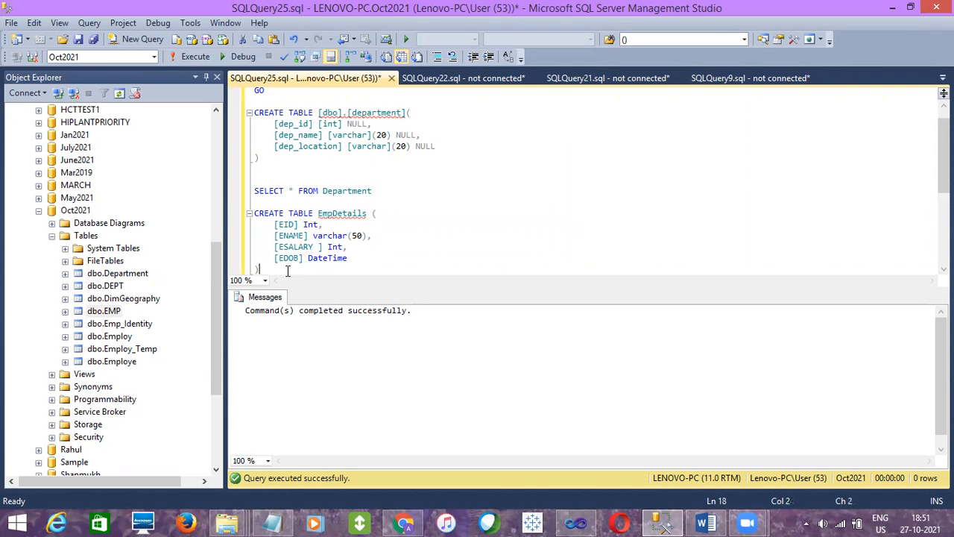
pyautogui.press('Return')
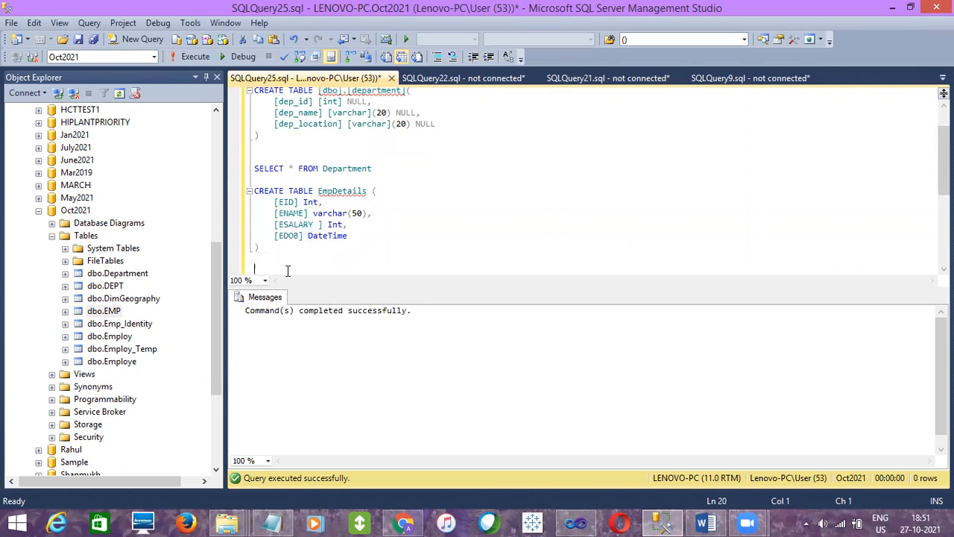
pyautogui.write('SELECT * FROM EmpDetails')
pyautogui.hotkey('shift', 'Up')
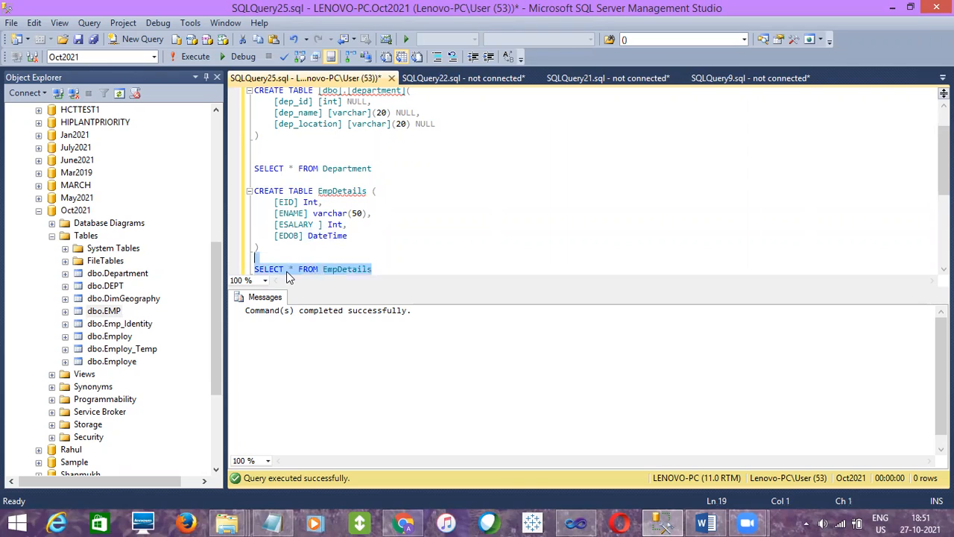
pyautogui.press('F5')
pyautogui.click(379, 267)
pyautogui.press('Return')
pyautogui.press('Return')
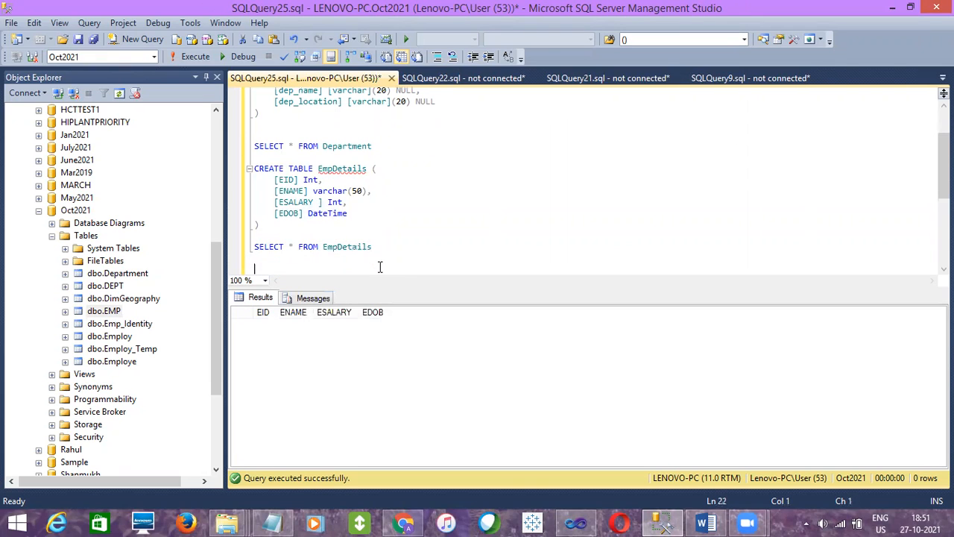
# - In Visual Studio, set the OLE DB destination table to [dbo].[EmpDetails] and accept its column mappings
pyautogui.click(584, 521)
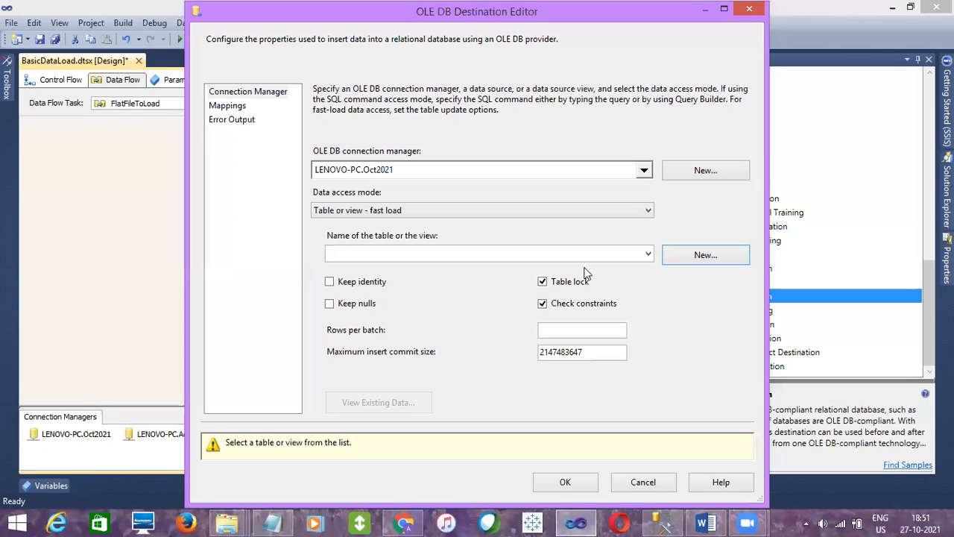
pyautogui.click(641, 257)
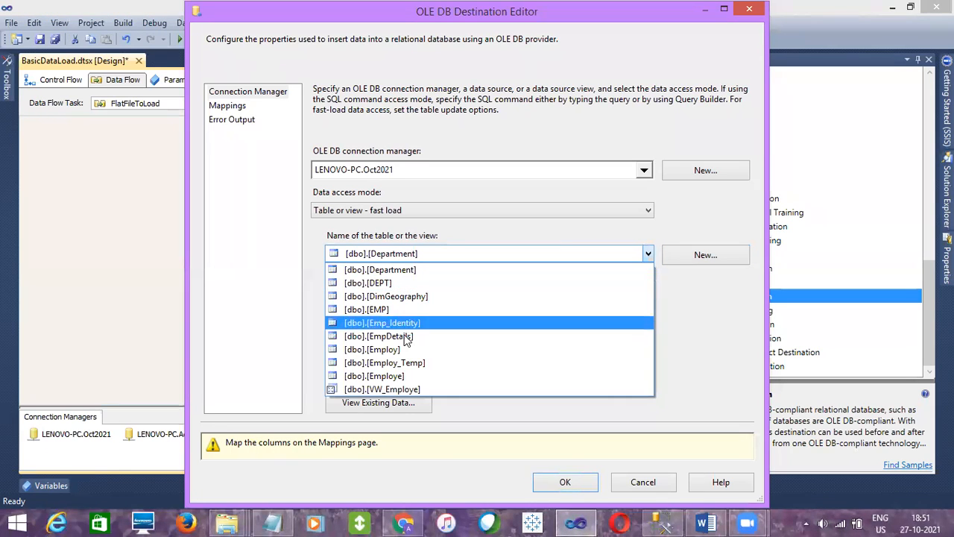
pyautogui.click(406, 339)
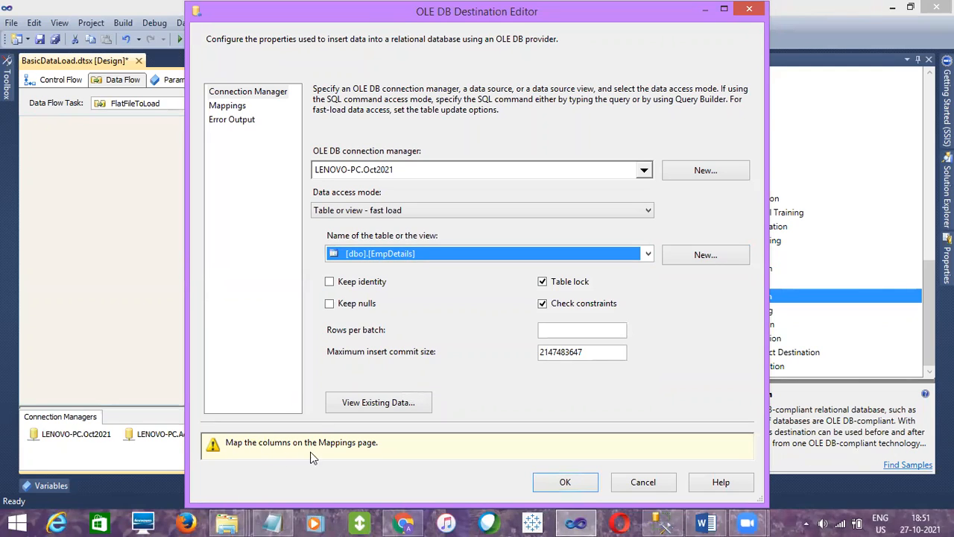
pyautogui.click(240, 106)
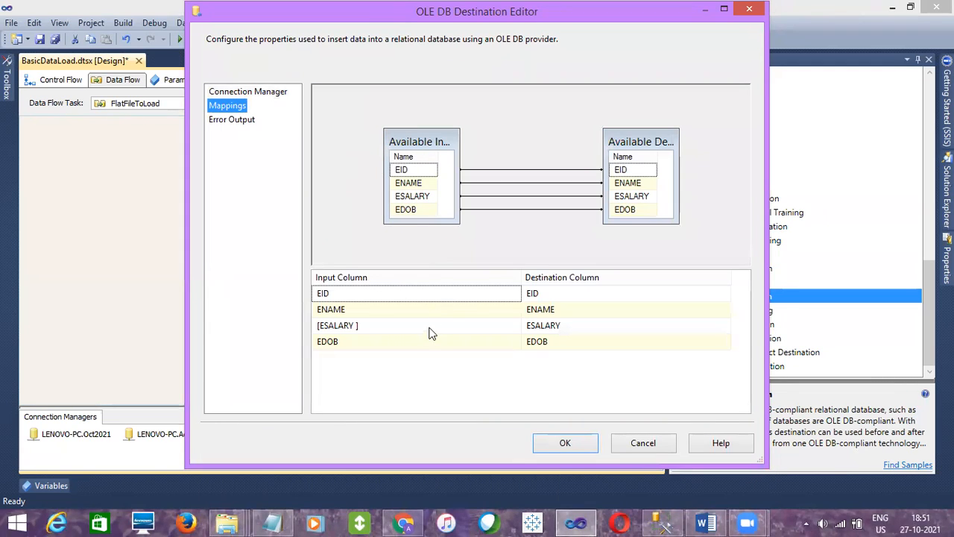
pyautogui.click(553, 444)
# - Return to the control flow, save the package and execute BasicDataLoad.dtsx
pyautogui.click(58, 80)
pyautogui.click(41, 39)
pyautogui.click(212, 238)
pyautogui.click(946, 195)
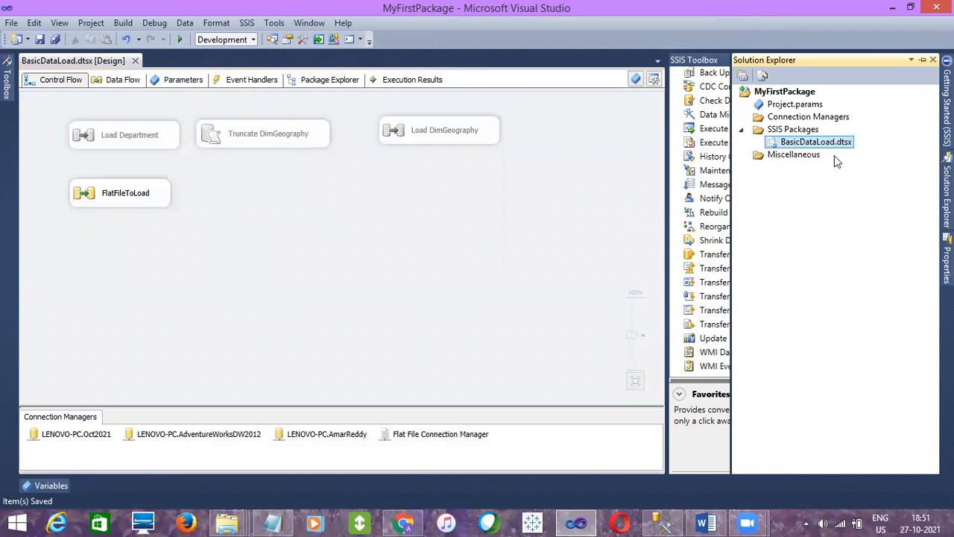
pyautogui.rightClick(810, 142)
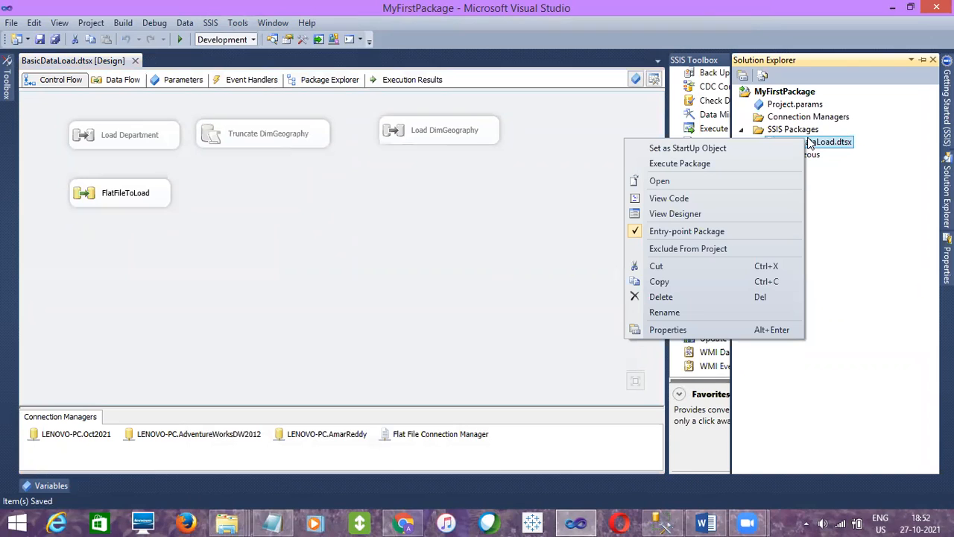
pyautogui.click(696, 161)
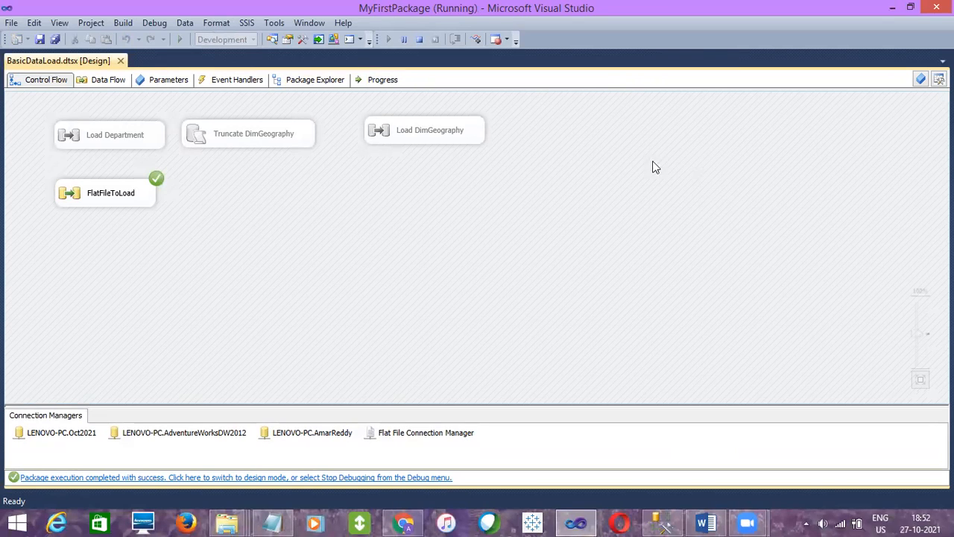
# - Check the executed FlatFileToLoad data flow, switch back to design mode and return to the control flow
pyautogui.doubleClick(118, 193)
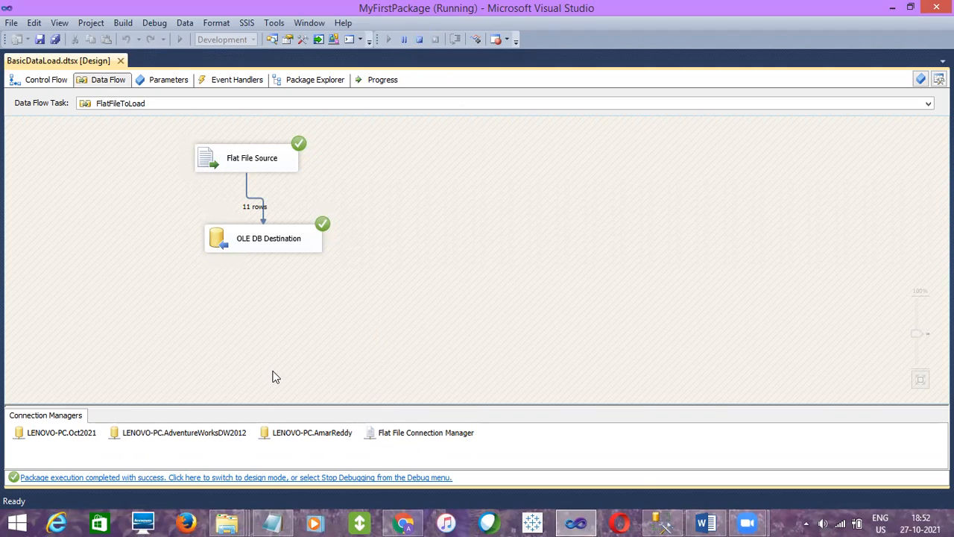
pyautogui.click(246, 479)
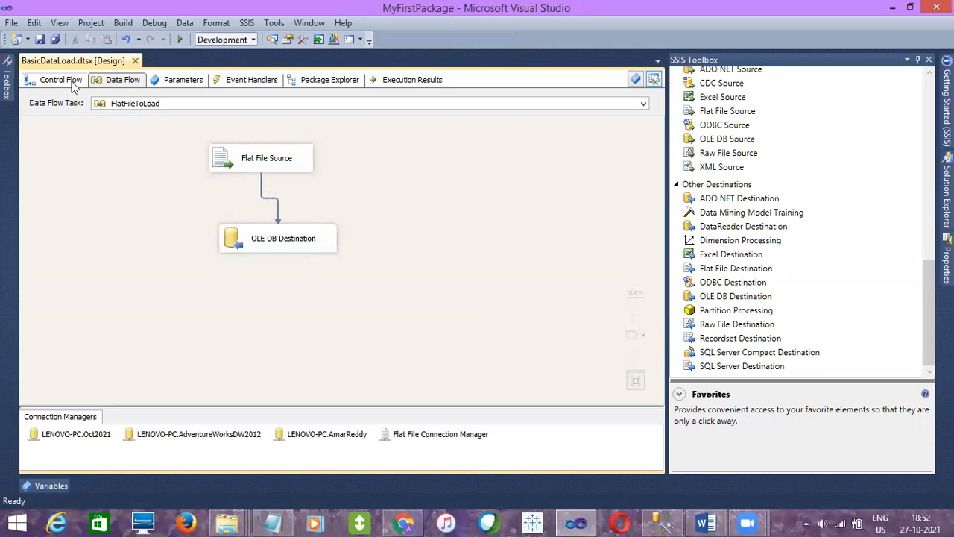
pyautogui.click(72, 81)
# - In Management Studio, rerun SELECT * FROM EmpDetails and examine the loaded rows and their salary values
pyautogui.click(664, 521)
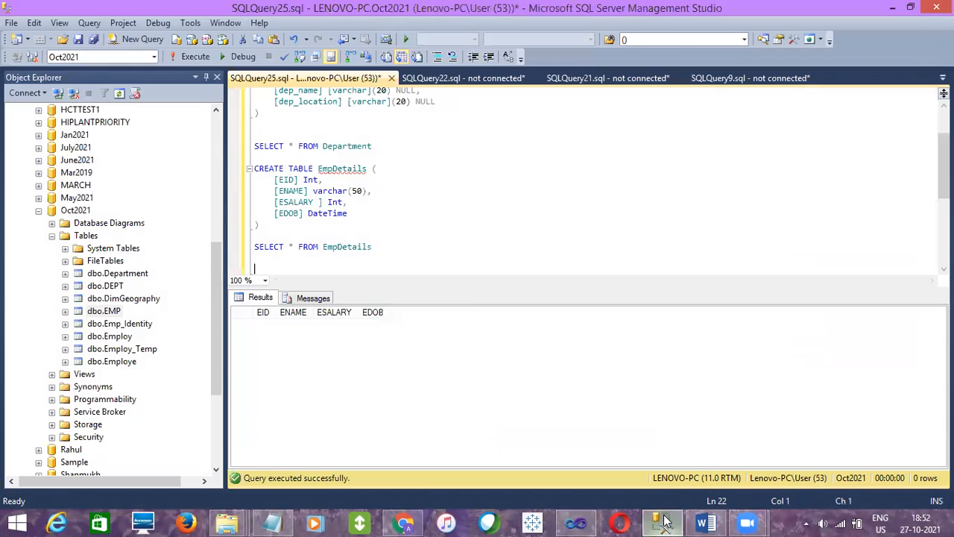
pyautogui.click(384, 247)
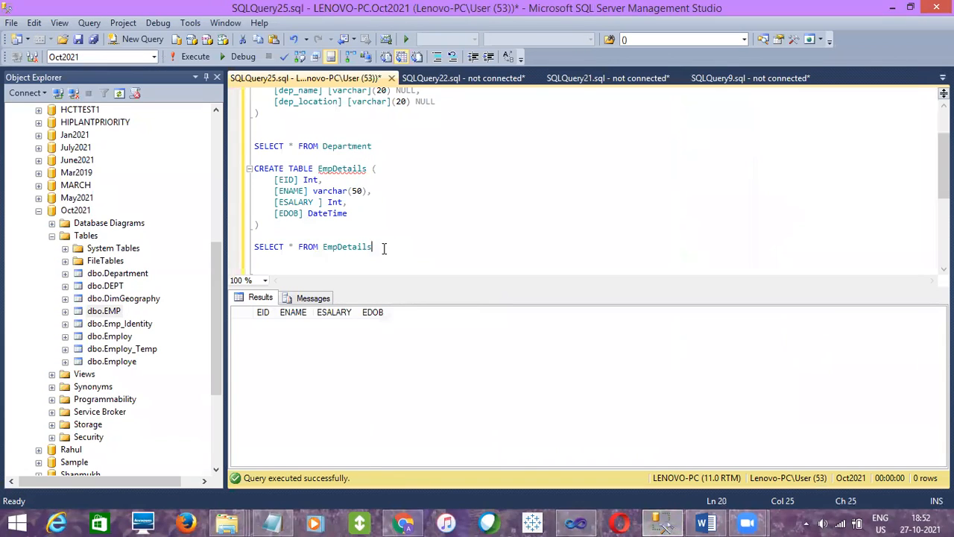
pyautogui.click(202, 56)
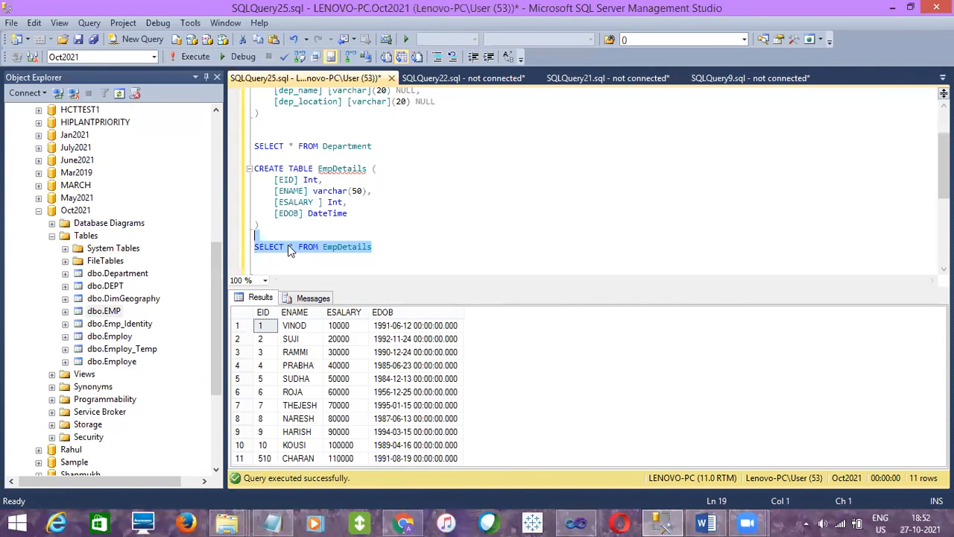
pyautogui.click(346, 365)
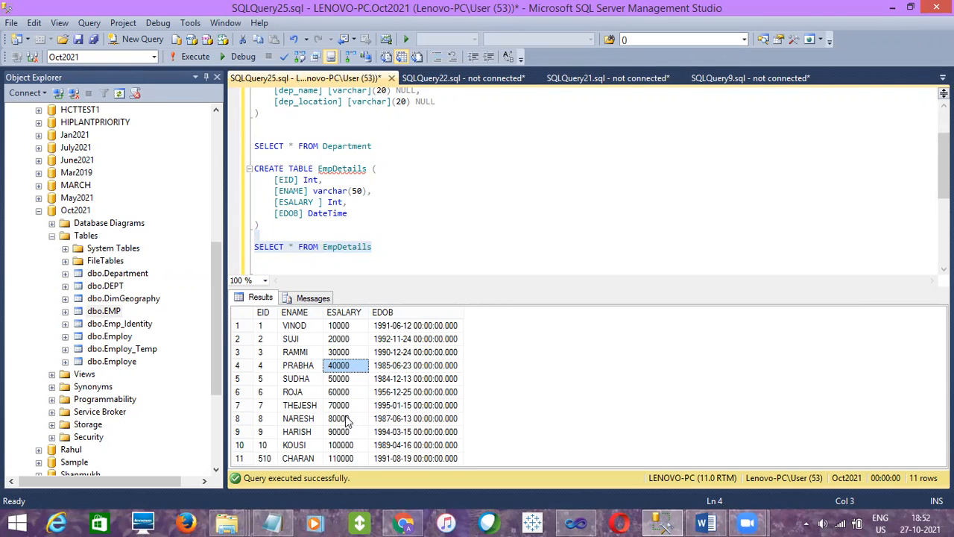
pyautogui.click(346, 418)
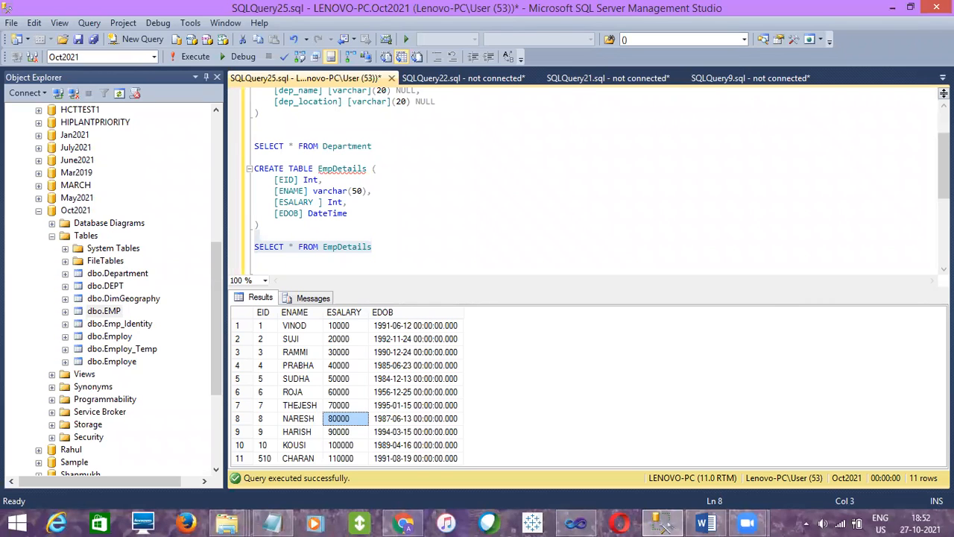
# - Check the employee names and EDOB dates in the EmpDetails query results
pyautogui.click(442, 365)
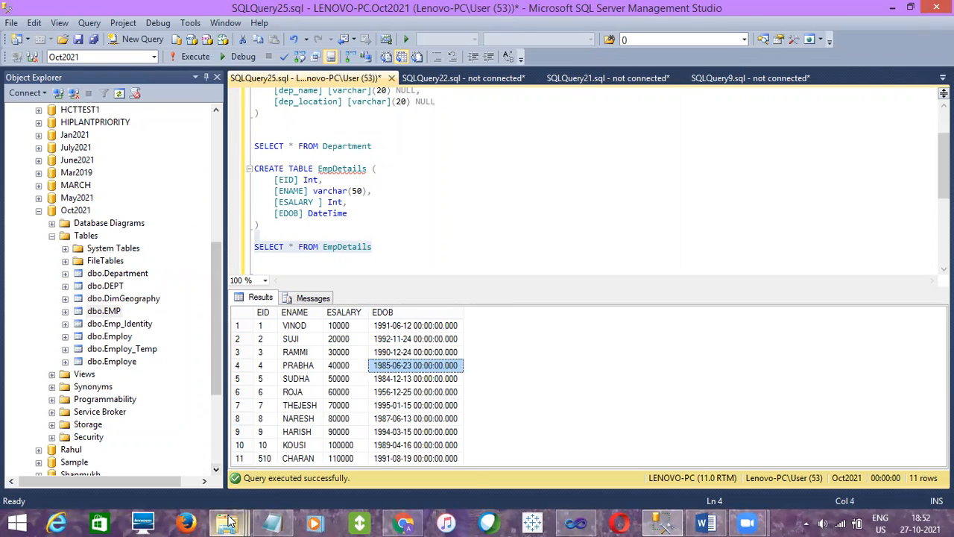
pyautogui.click(316, 342)
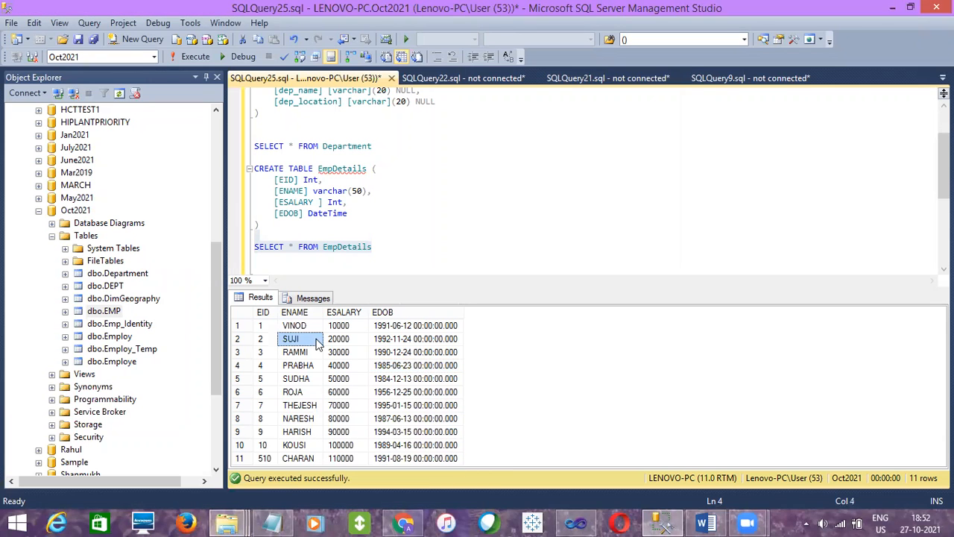
pyautogui.click(401, 356)
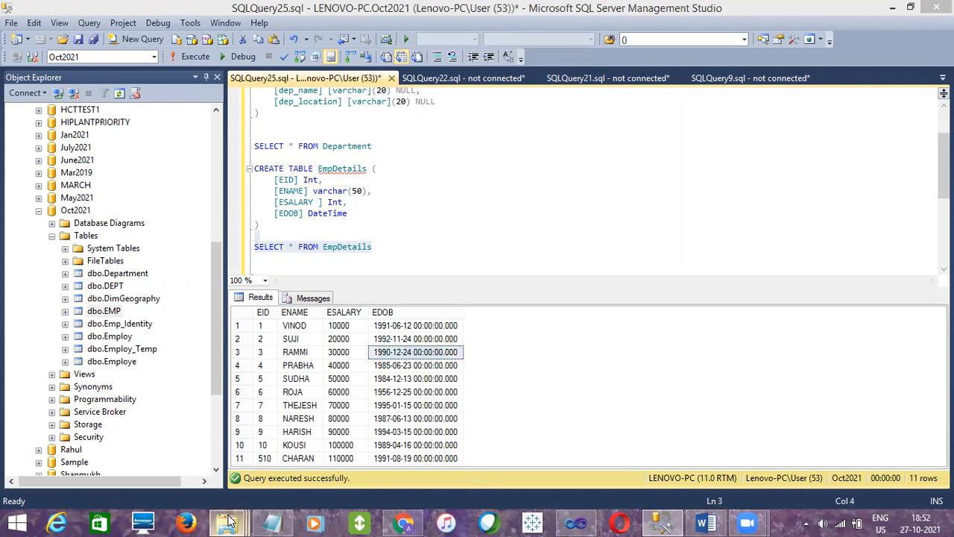
# - In File Explorer, open the EmpDetails - Copy text file and examine the double quotes around its values, closing it when done
pyautogui.moveTo(227, 521)
pyautogui.click(112, 457)
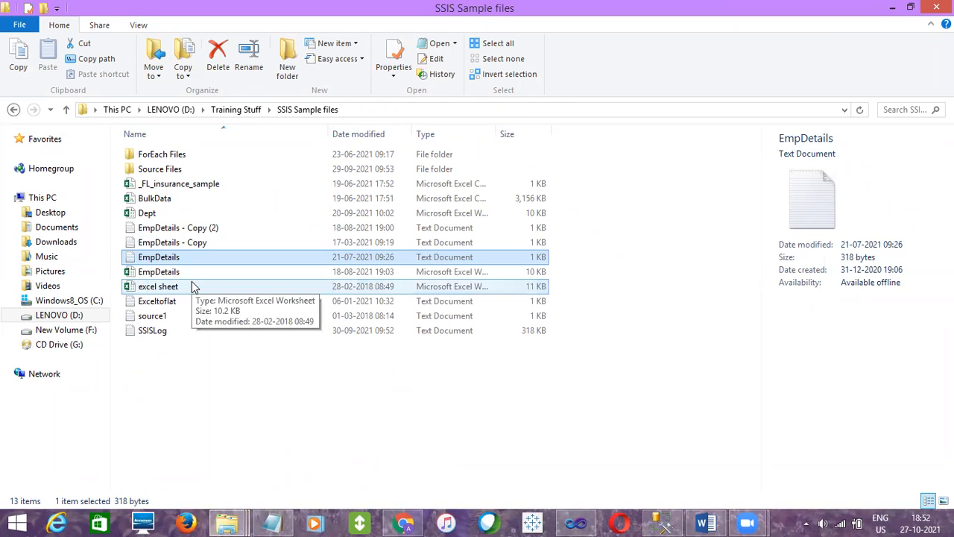
pyautogui.doubleClick(173, 243)
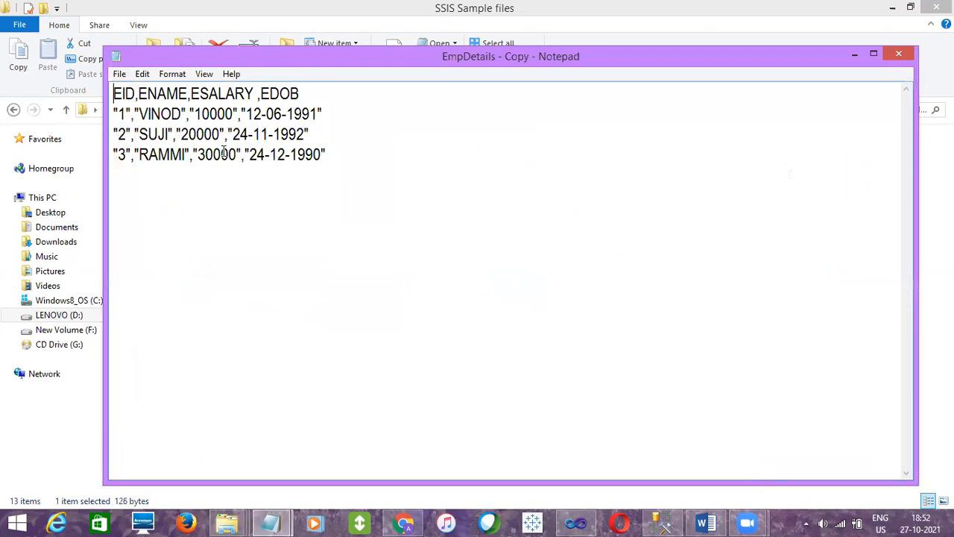
pyautogui.moveTo(333, 151); pyautogui.dragTo(115, 111)
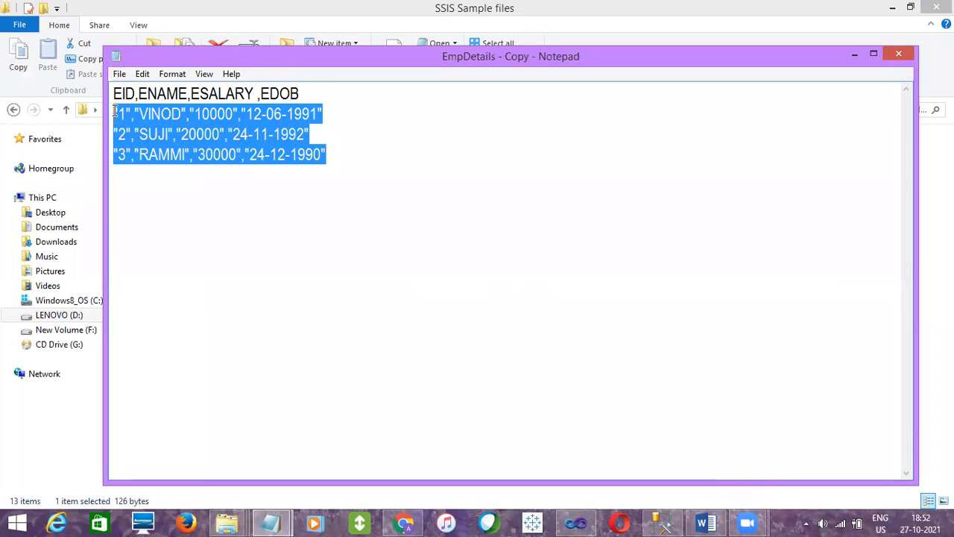
pyautogui.click(174, 145)
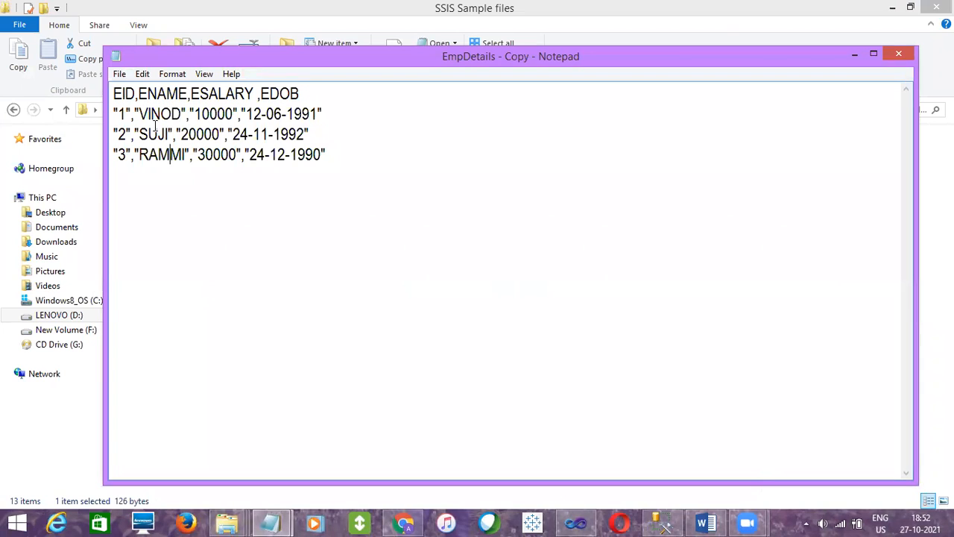
pyautogui.moveTo(131, 113); pyautogui.dragTo(126, 113)
pyautogui.moveTo(326, 116); pyautogui.dragTo(319, 113)
pyautogui.moveTo(250, 111); pyautogui.dragTo(242, 113)
pyautogui.moveTo(303, 132); pyautogui.dragTo(310, 135)
pyautogui.click(901, 54)
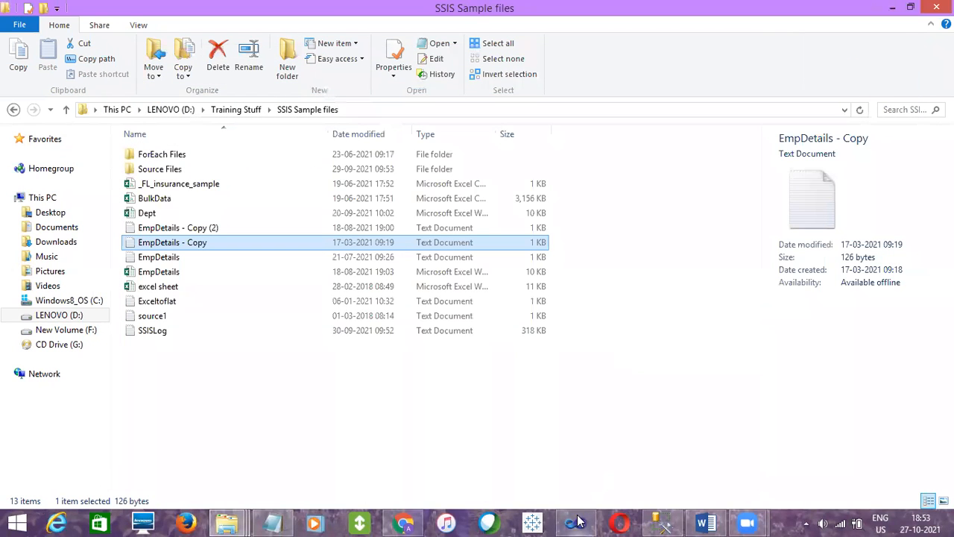
# - Reopen the EmpDetails - Copy text file, review its header and data rows together, and close it
pyautogui.doubleClick(166, 245)
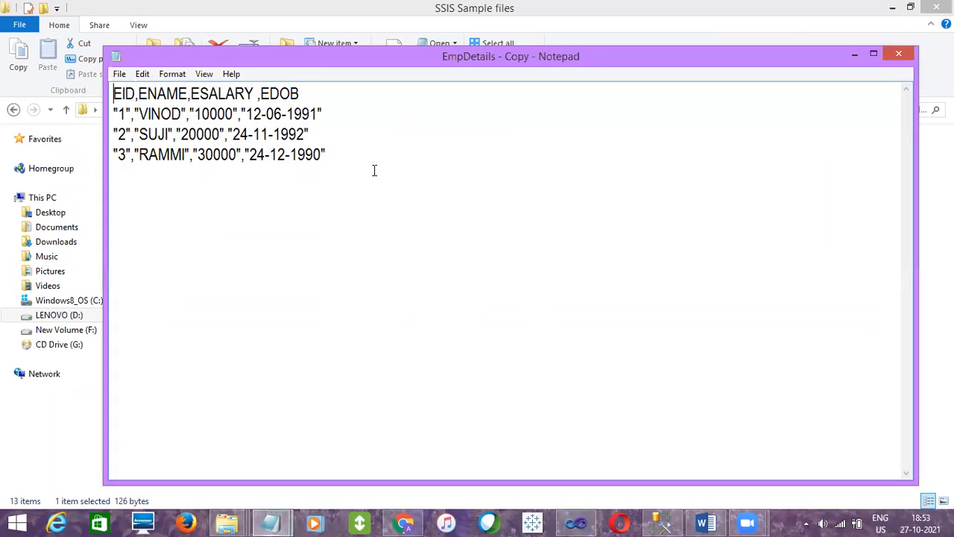
pyautogui.moveTo(328, 155); pyautogui.dragTo(102, 88)
pyautogui.click(391, 164)
pyautogui.moveTo(330, 152); pyautogui.dragTo(114, 86)
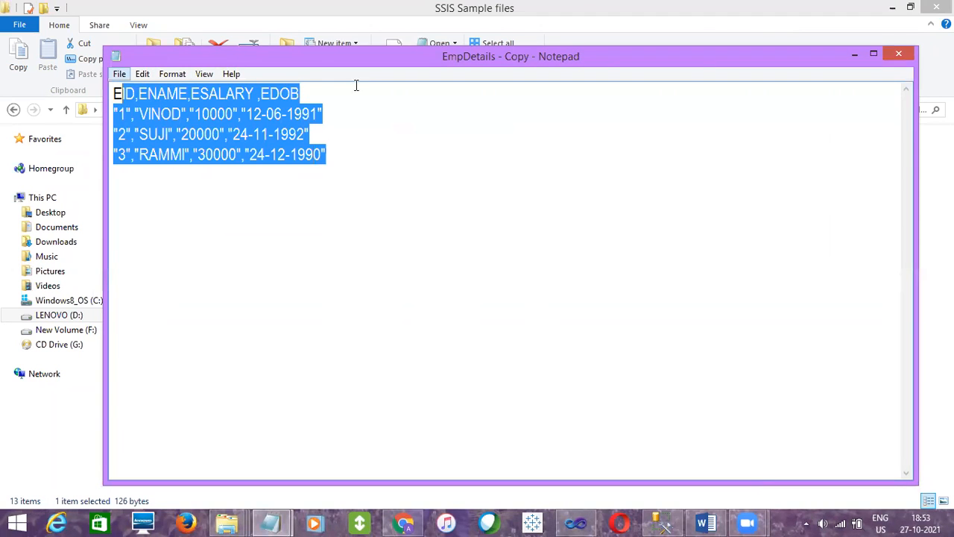
pyautogui.click(443, 119)
pyautogui.click(907, 57)
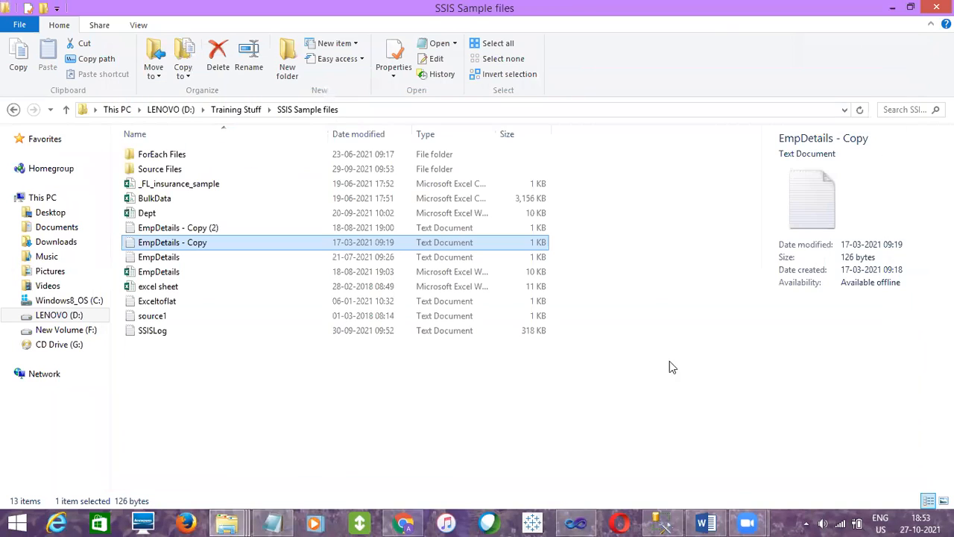
# - Switch to Visual Studio and disable the FlatFileToLoad task in the control flow
pyautogui.click(574, 521)
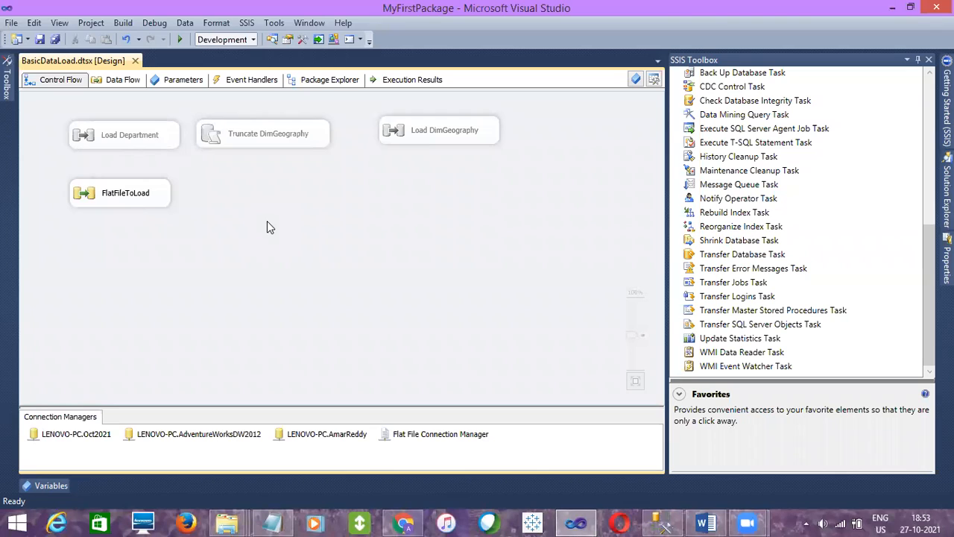
pyautogui.rightClick(224, 183)
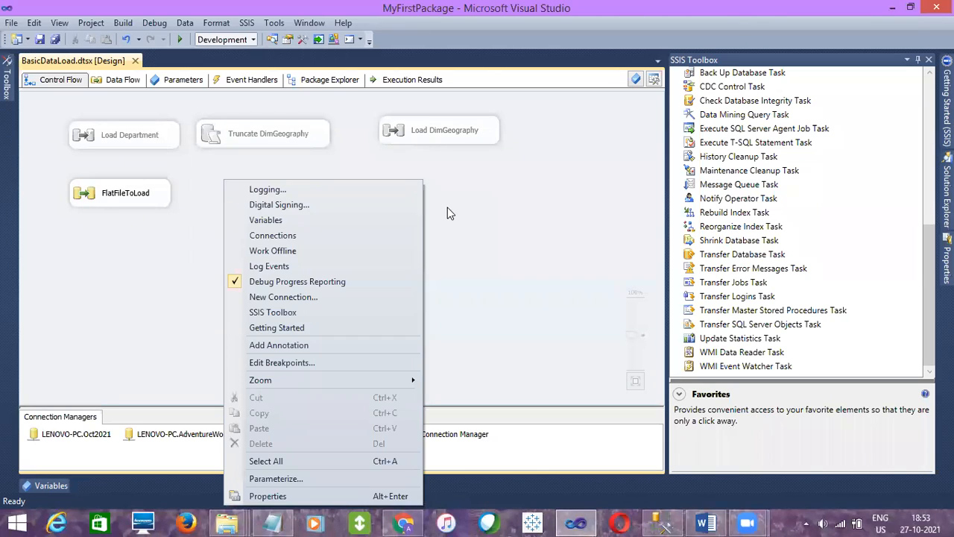
pyautogui.click(148, 217)
pyautogui.click(124, 201)
pyautogui.rightClick(124, 201)
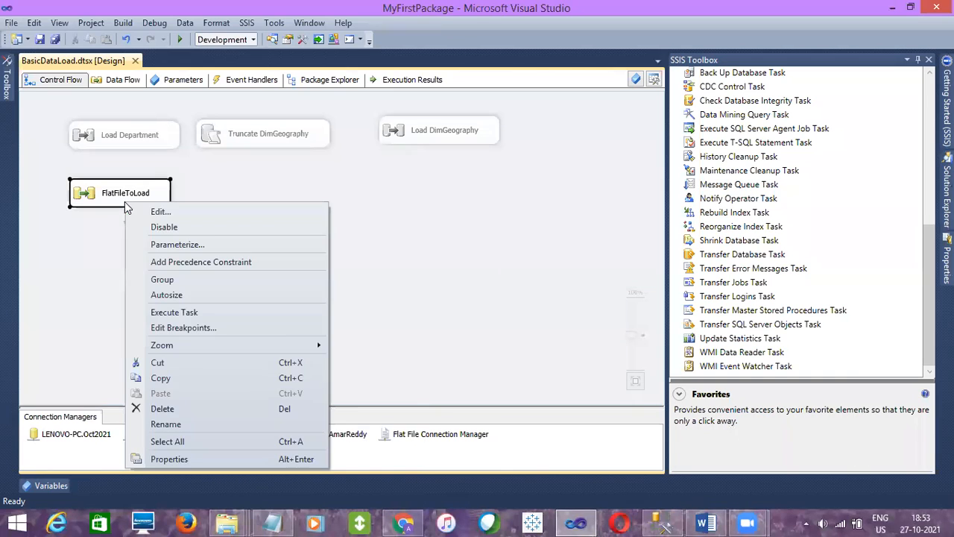
pyautogui.click(165, 229)
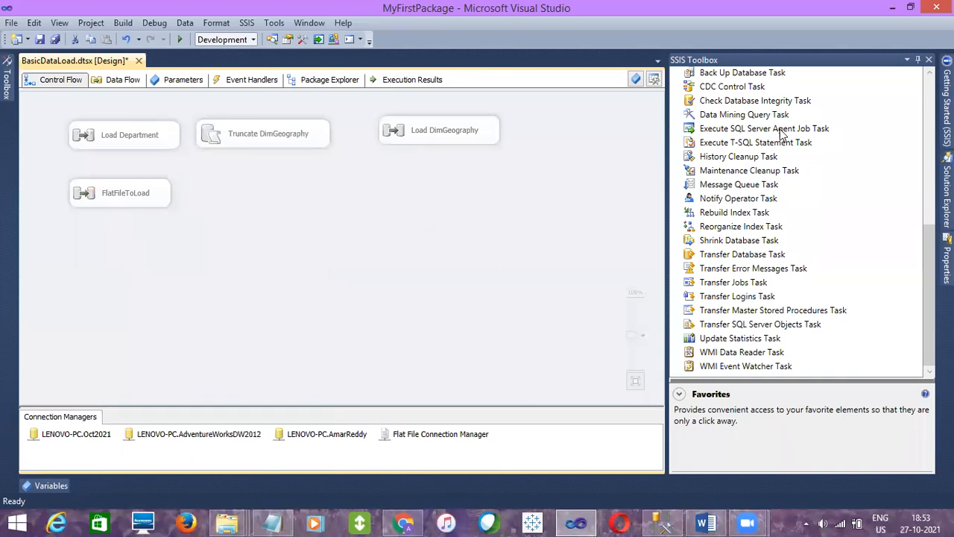
# - Add a new Data Flow Task beside FlatFileToLoad in the control flow and open it for editing
pyautogui.moveTo(929, 279); pyautogui.dragTo(928, 109)
pyautogui.moveTo(730, 90); pyautogui.dragTo(254, 195)
pyautogui.doubleClick(272, 206)
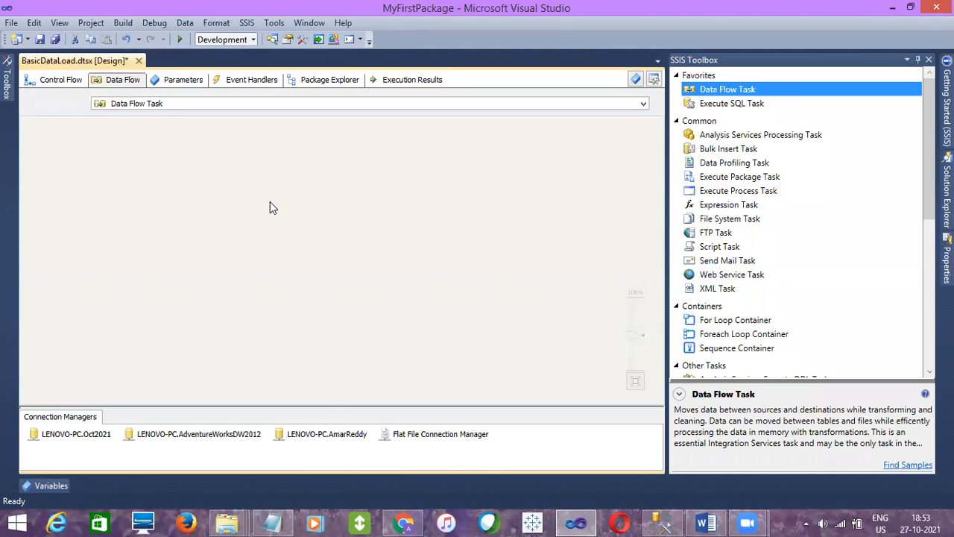
# - Add a Flat File Source and an OLE DB Destination to the data flow and connect the source output to the destination
pyautogui.moveTo(929, 123); pyautogui.dragTo(928, 307)
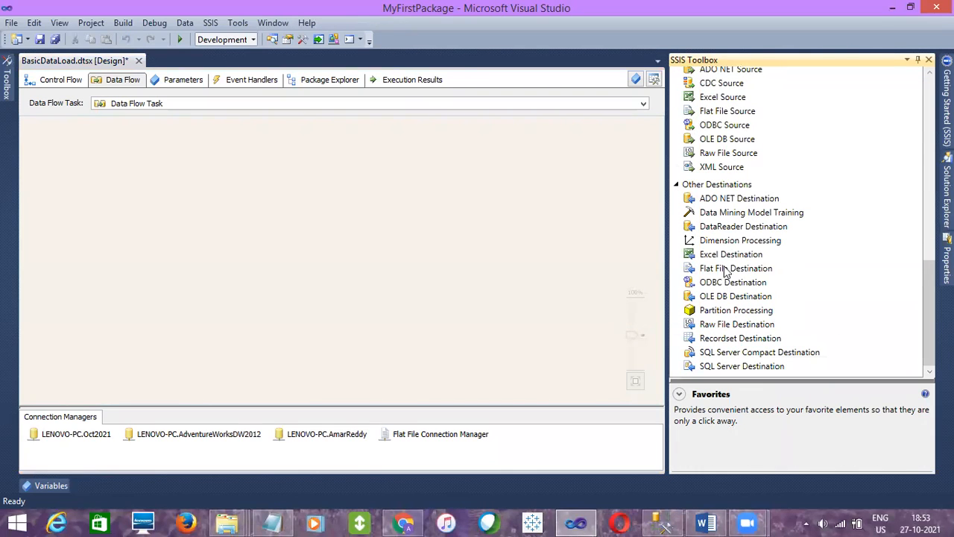
pyautogui.moveTo(727, 116); pyautogui.dragTo(225, 195)
pyautogui.moveTo(745, 298); pyautogui.dragTo(192, 243)
pyautogui.click(235, 184)
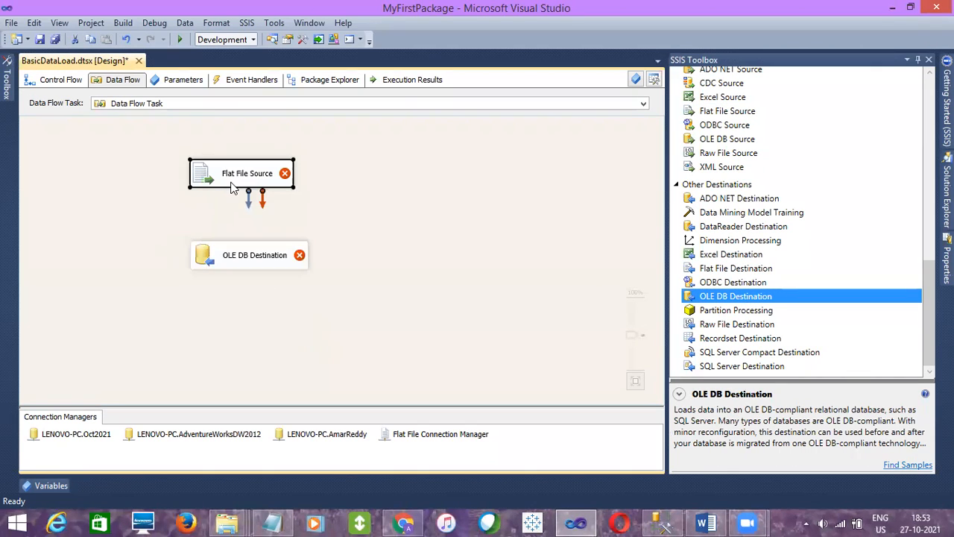
pyautogui.moveTo(251, 207); pyautogui.dragTo(245, 252)
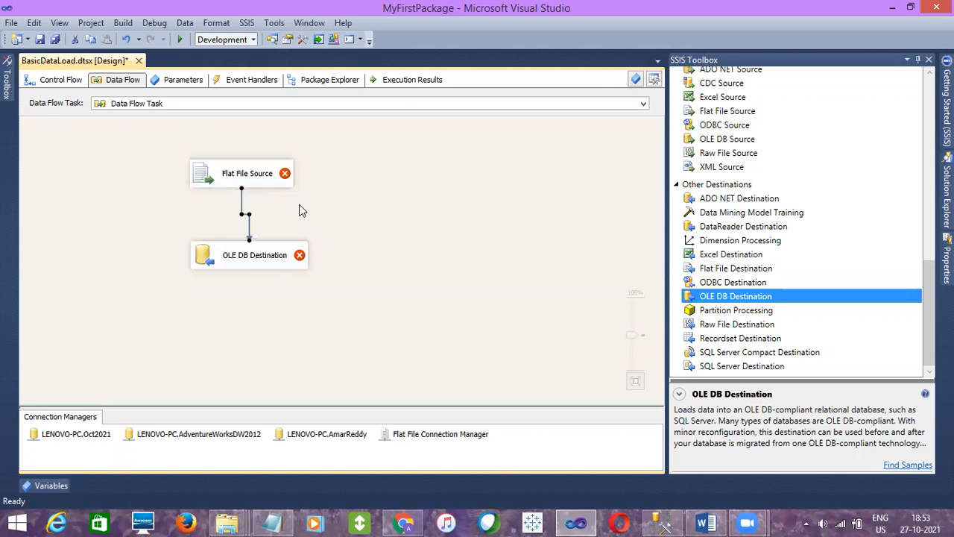
# - Start a new flat file connection for the source, select EmpDetails - Copy as its file and display its column definitions
pyautogui.click(253, 174)
pyautogui.doubleClick(253, 174)
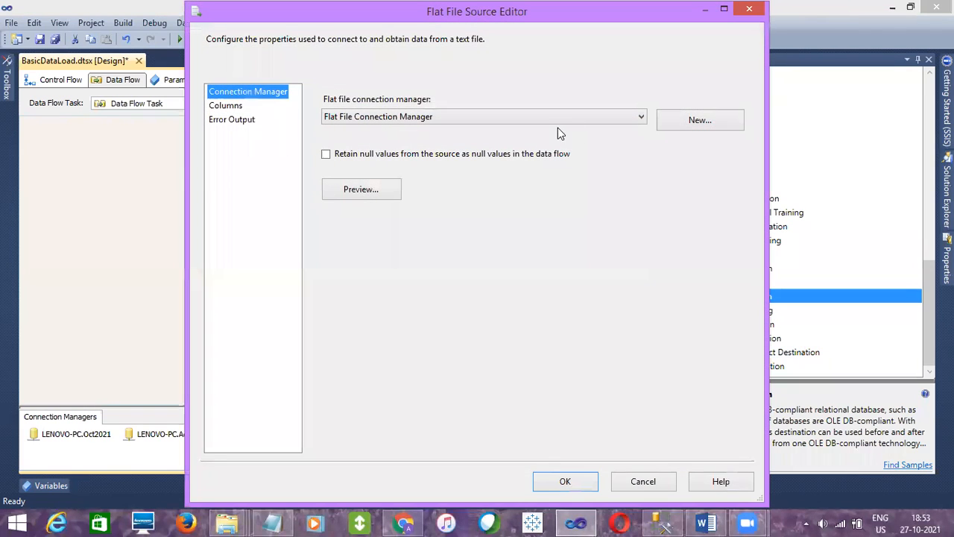
pyautogui.click(690, 129)
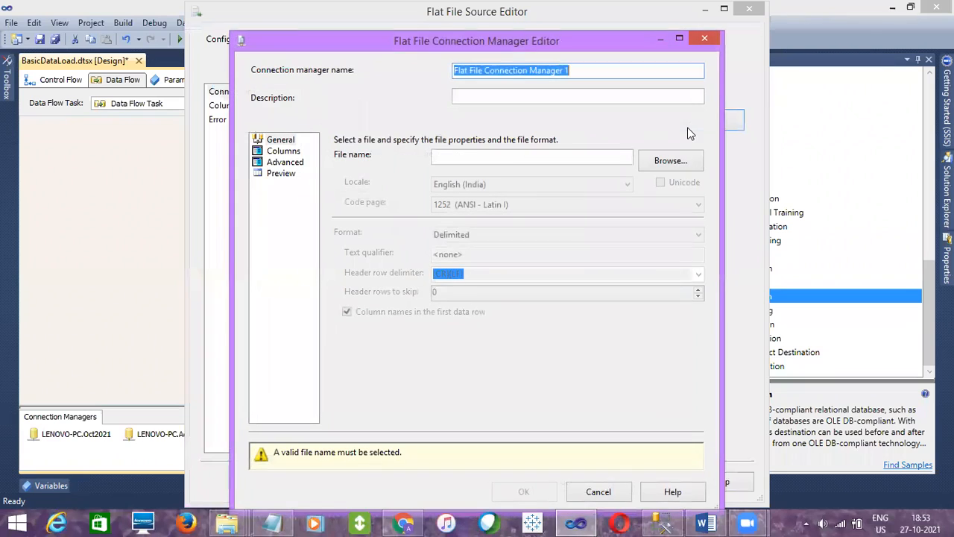
pyautogui.click(675, 160)
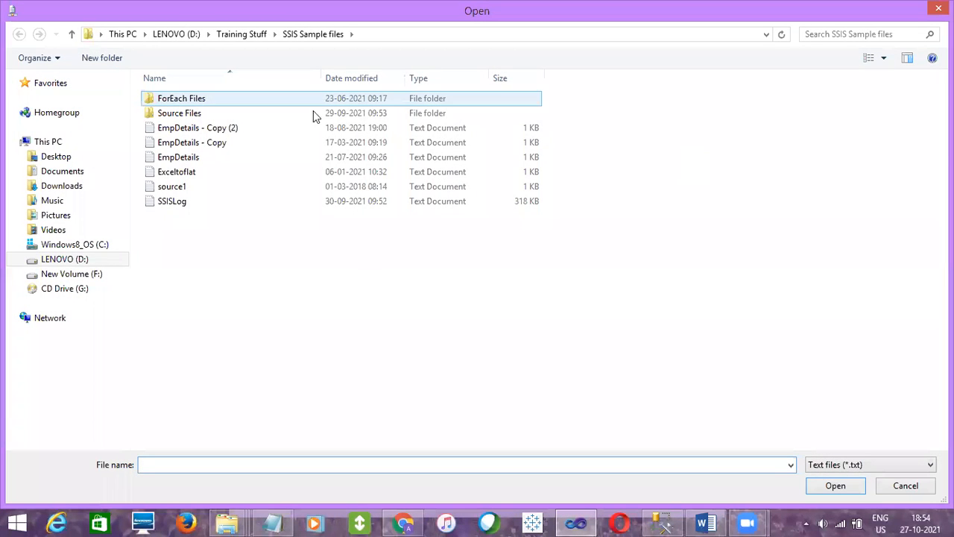
pyautogui.doubleClick(213, 142)
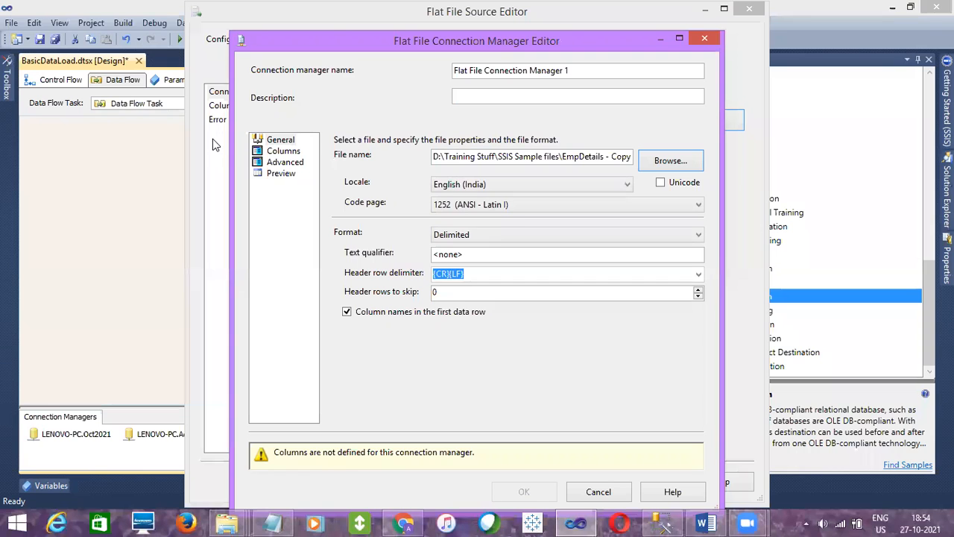
pyautogui.click(284, 150)
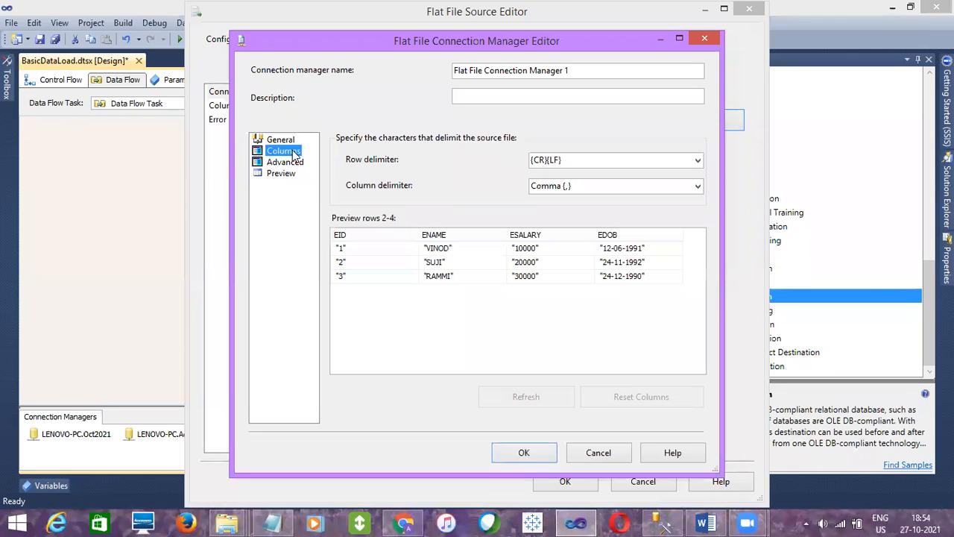
# - Examine the quoted EID, ENAME, ESALARY and EDOB values in the connection manager's column preview
pyautogui.click(439, 252)
pyautogui.click(517, 252)
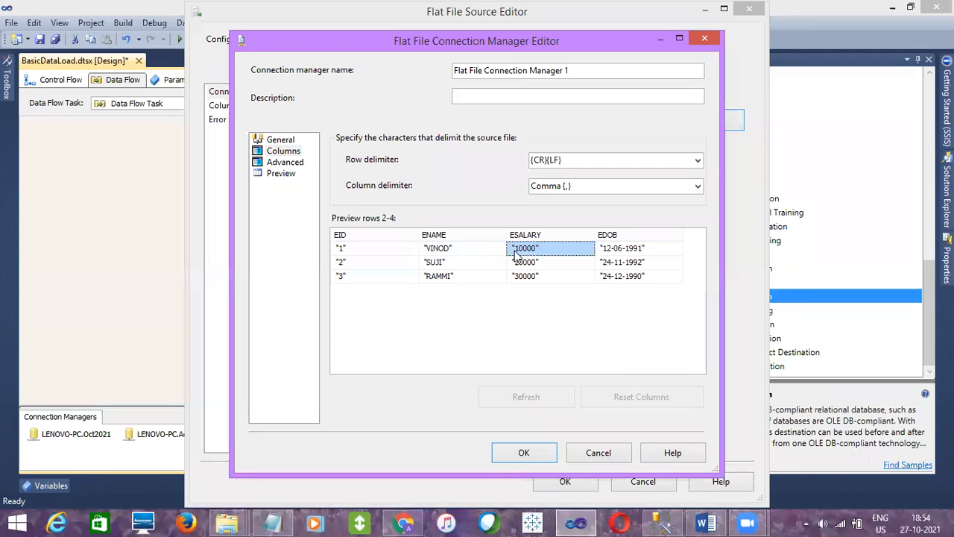
pyautogui.click(628, 250)
pyautogui.click(626, 264)
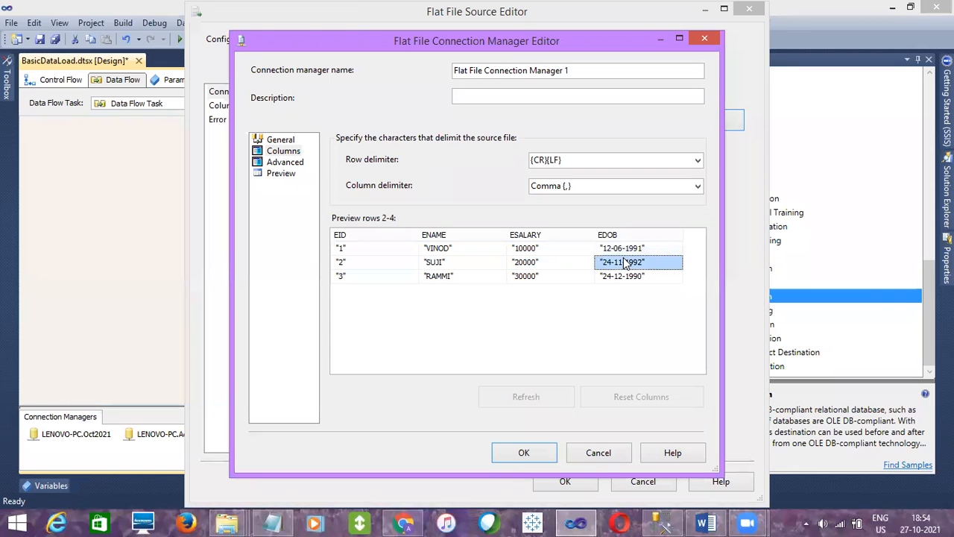
pyautogui.click(526, 266)
pyautogui.click(438, 267)
pyautogui.click(357, 253)
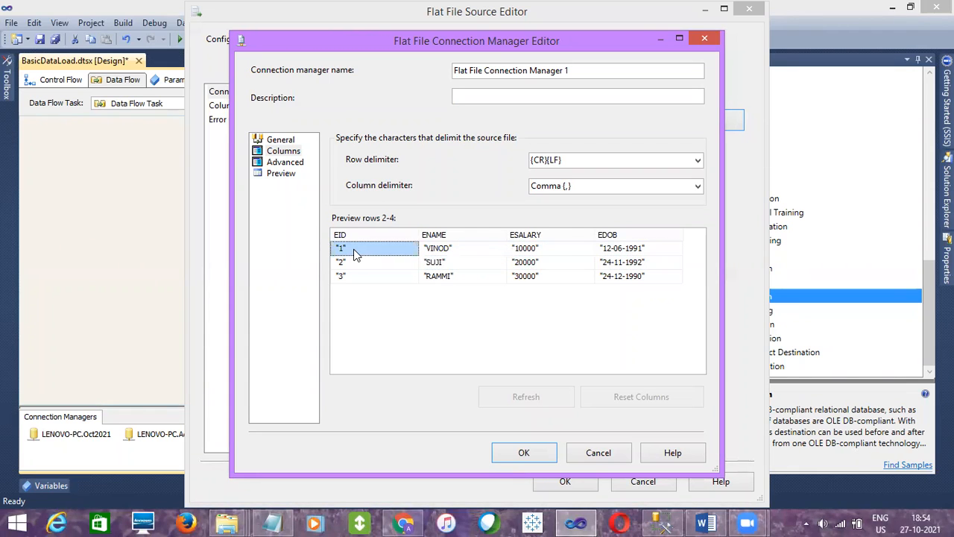
pyautogui.click(356, 264)
pyautogui.click(468, 264)
pyautogui.click(534, 261)
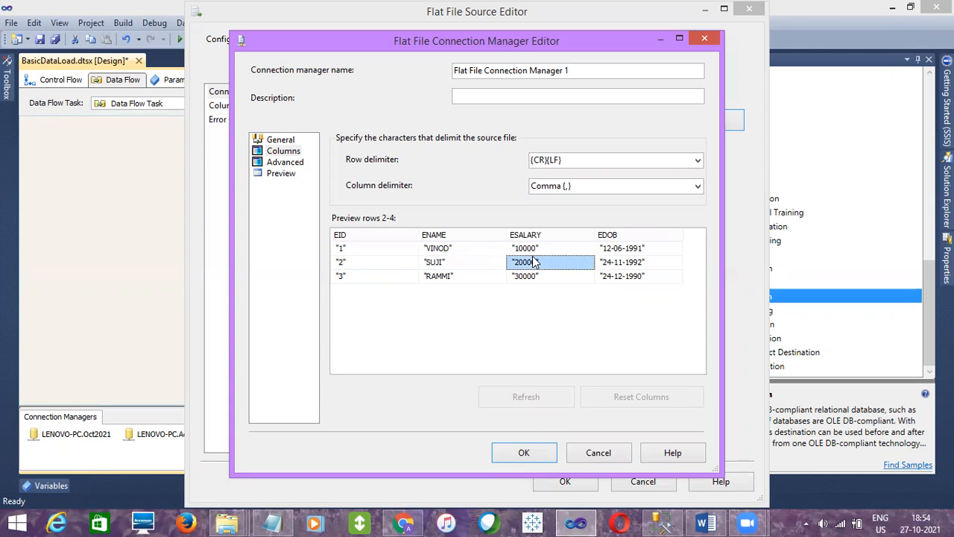
pyautogui.click(406, 249)
pyautogui.click(428, 251)
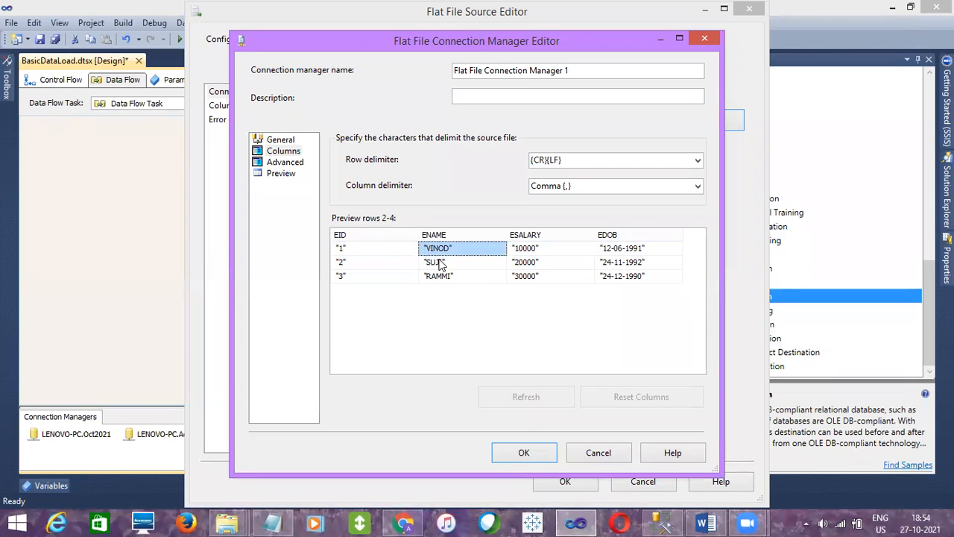
pyautogui.click(440, 264)
pyautogui.click(444, 277)
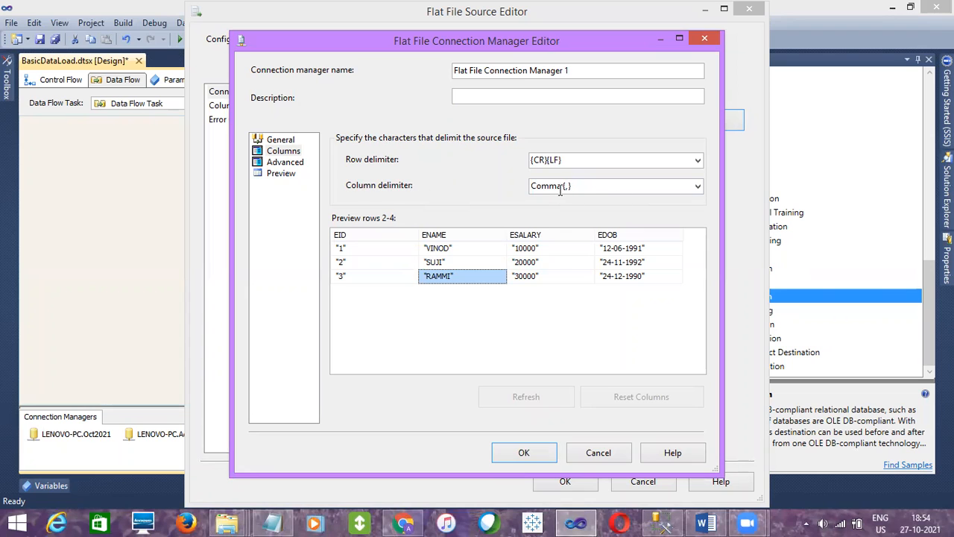
# - Open the EmpDetails - Copy text file from the SSIS Sample files folder and examine the commas separating its columns
pyautogui.click(229, 522)
pyautogui.click(117, 460)
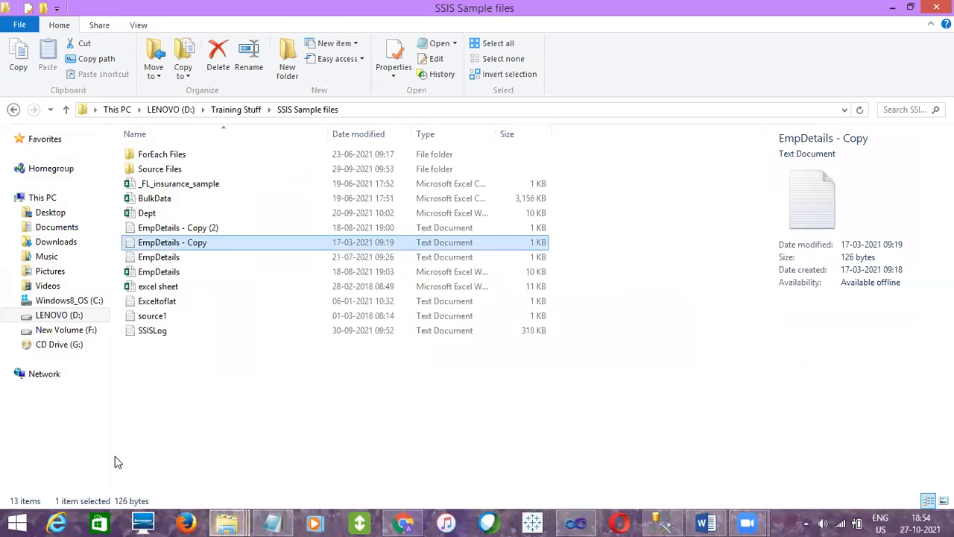
pyautogui.doubleClick(186, 245)
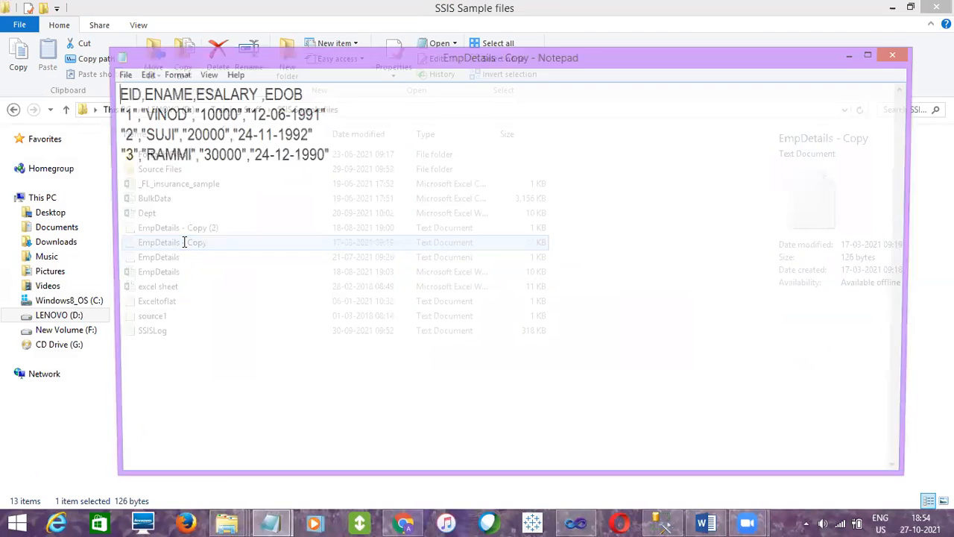
pyautogui.click(576, 523)
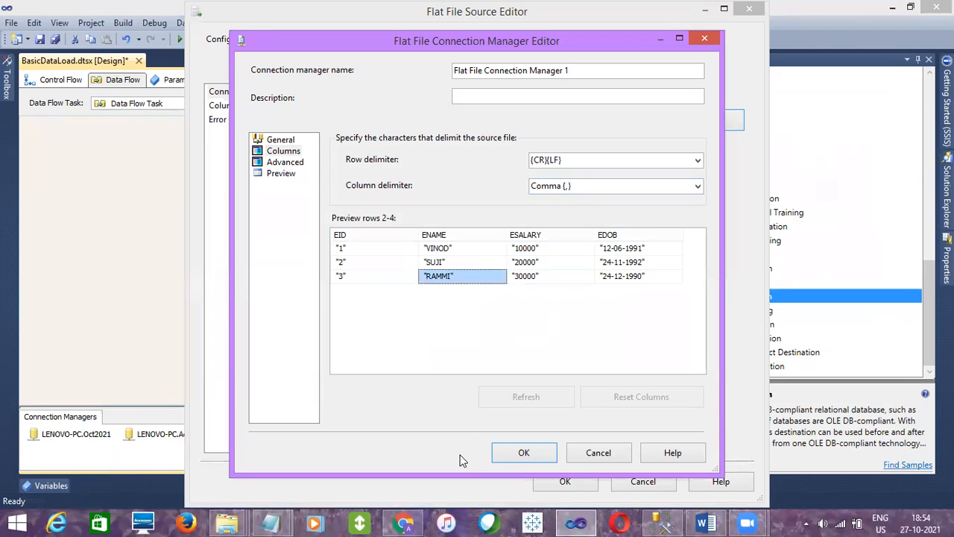
pyautogui.moveTo(278, 522)
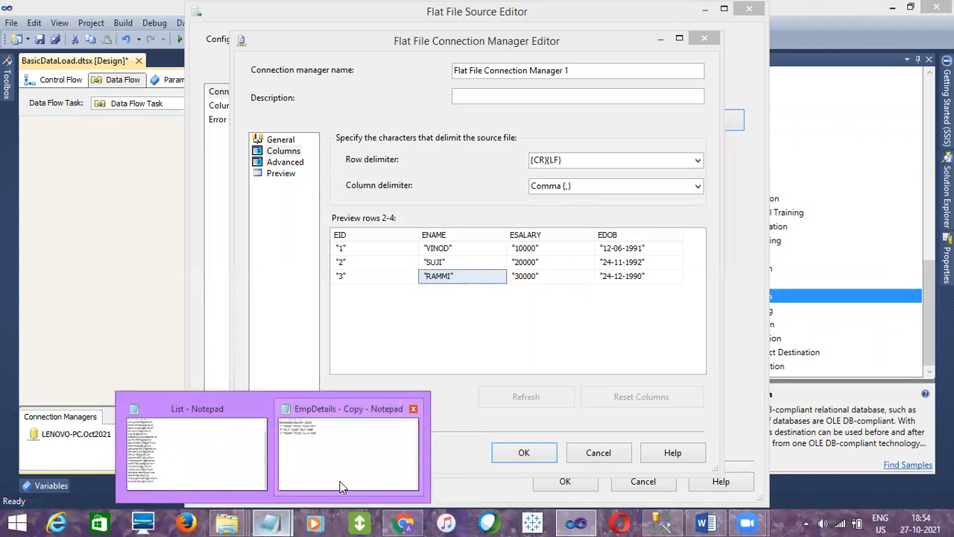
pyautogui.click(351, 451)
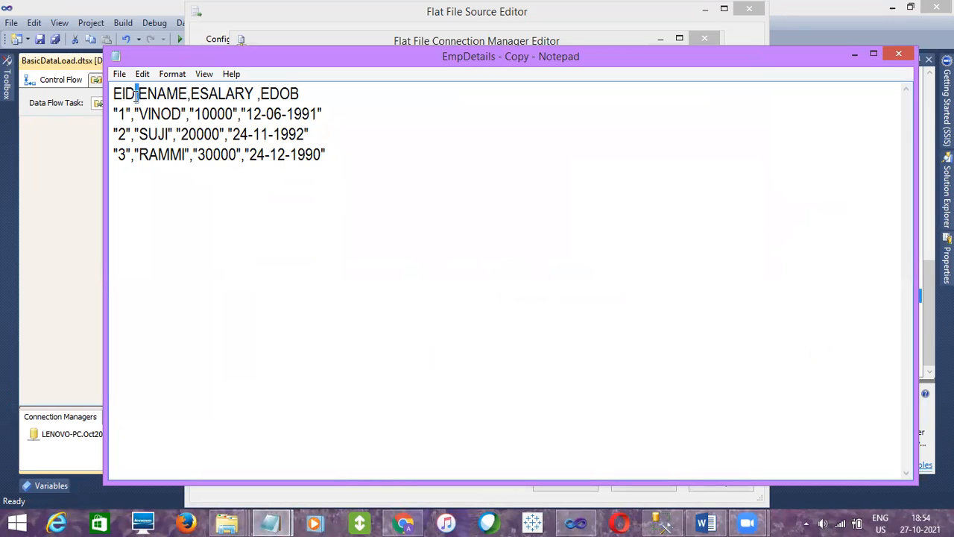
pyautogui.moveTo(135, 117); pyautogui.dragTo(132, 137)
pyautogui.click(849, 55)
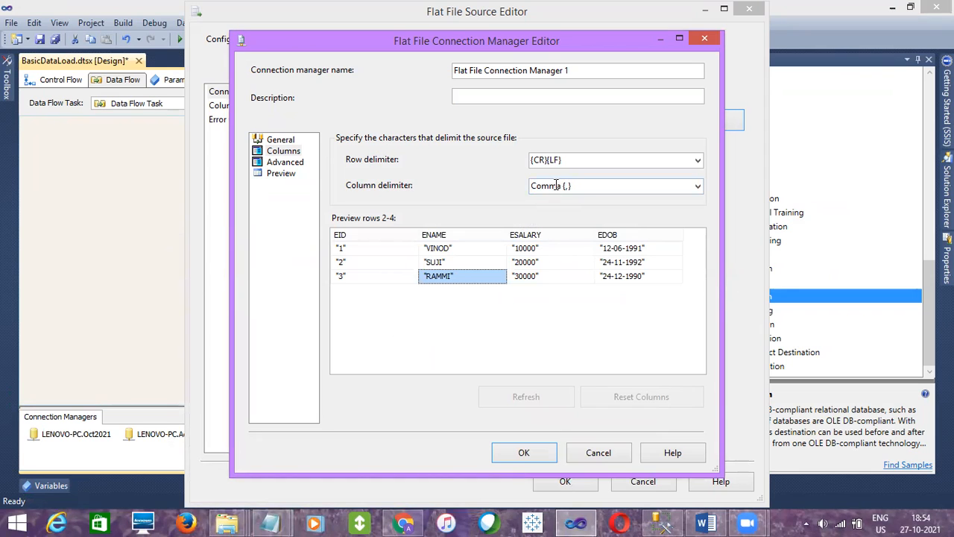
# - Remove the comma between EID and ENAME in the text file's header line and enter it again
pyautogui.click(265, 521)
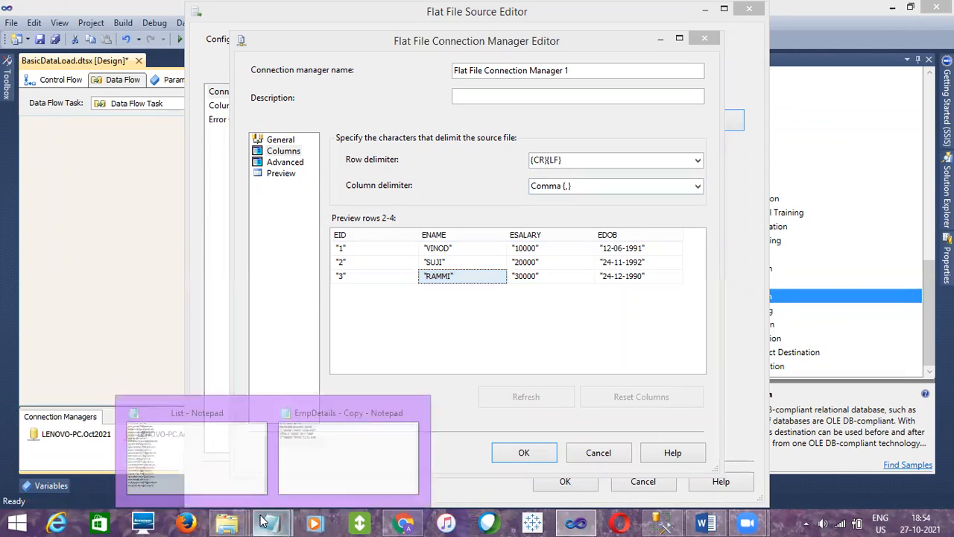
pyautogui.click(348, 454)
pyautogui.moveTo(141, 97); pyautogui.dragTo(136, 94)
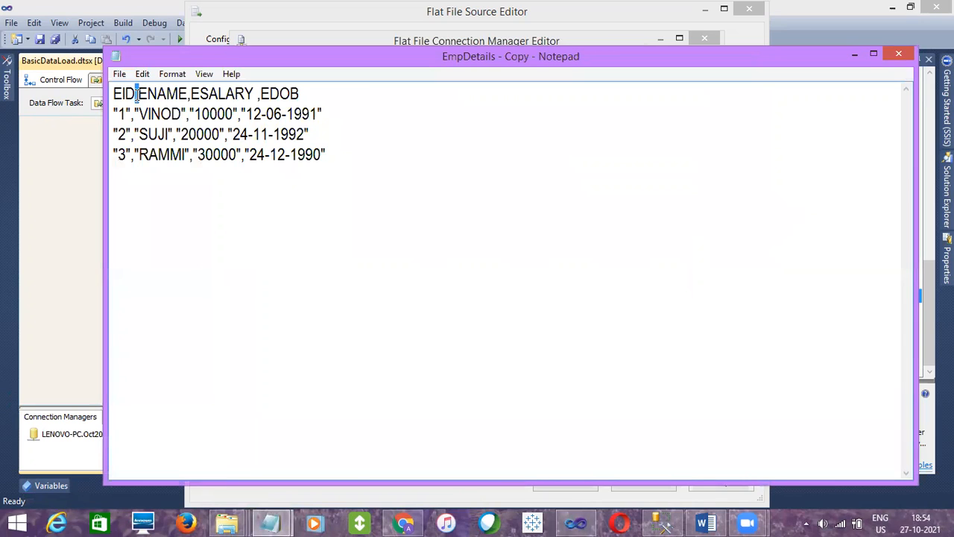
pyautogui.press('Delete')
pyautogui.write(',')
pyautogui.click(855, 56)
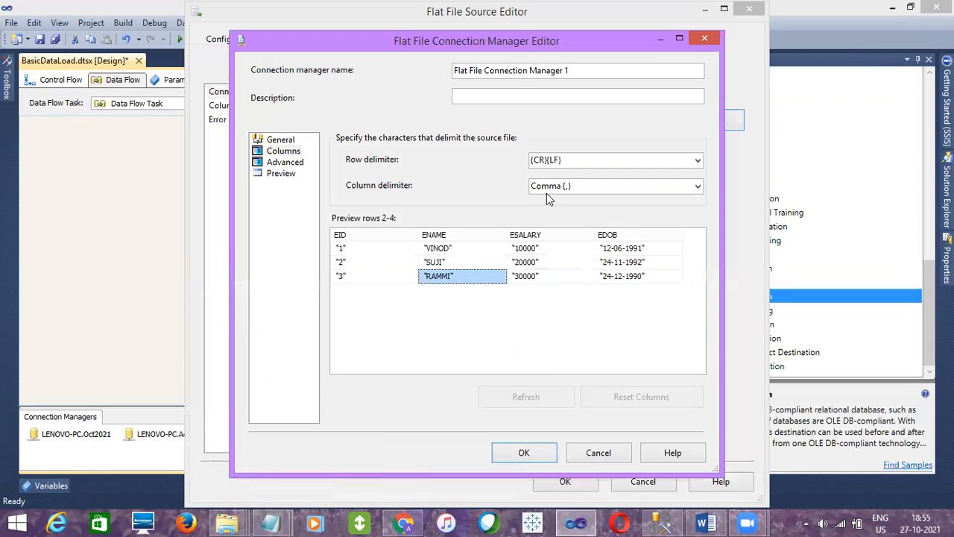
# - Try Vertical Bar {|} as the column delimiter, set it back to Comma {,} and refresh the column preview
pyautogui.click(699, 186)
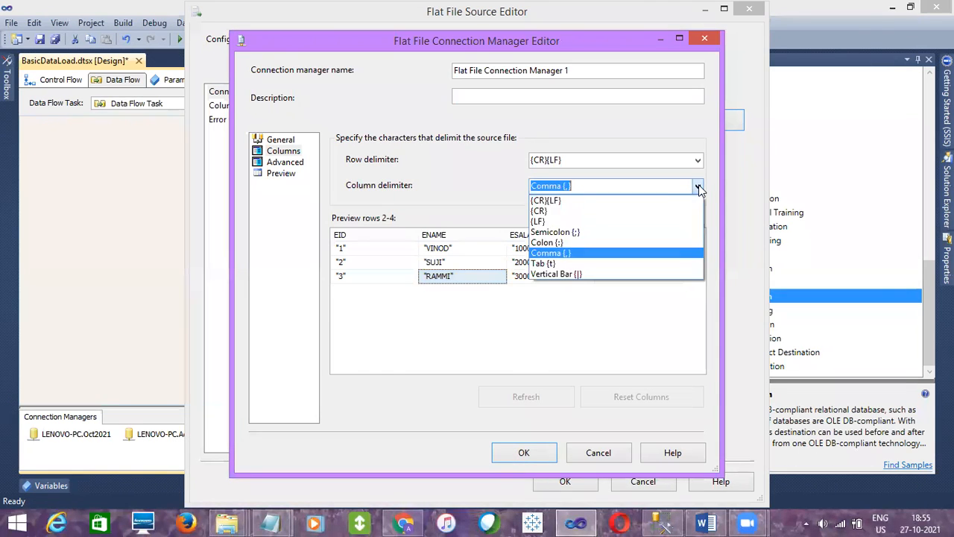
pyautogui.click(566, 273)
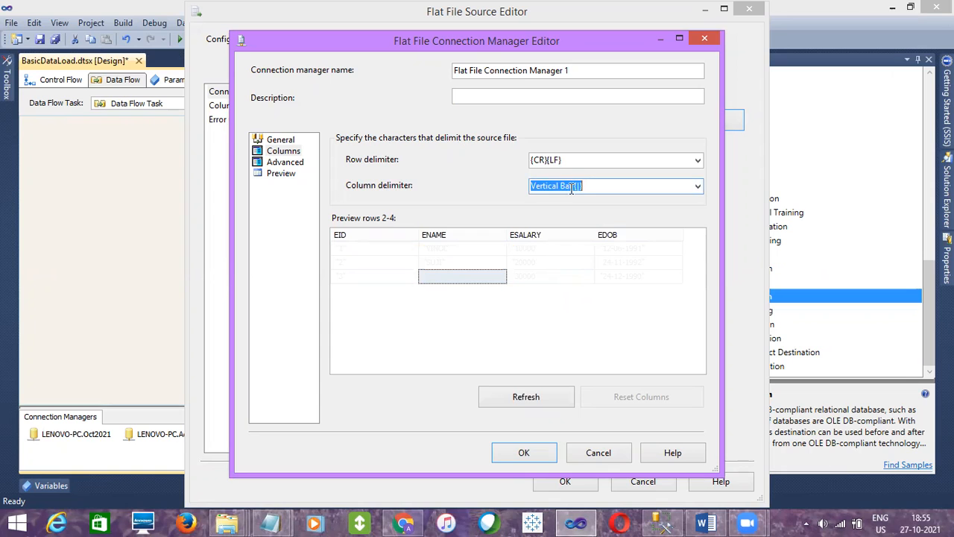
pyautogui.click(699, 188)
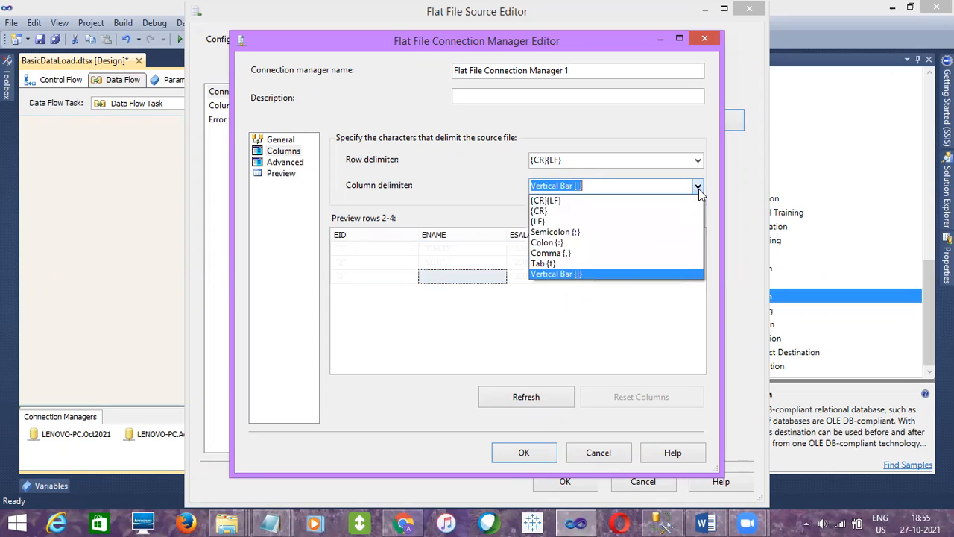
pyautogui.click(570, 253)
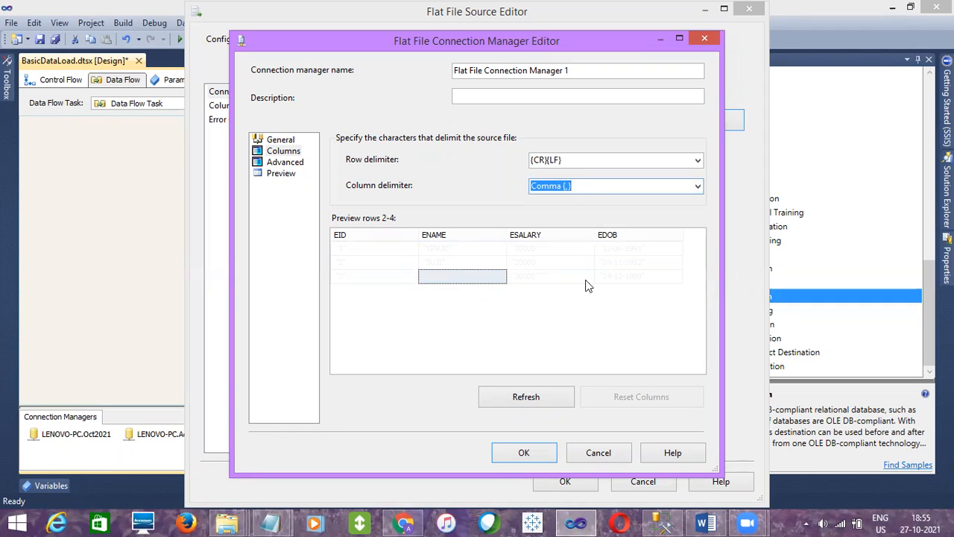
pyautogui.click(521, 397)
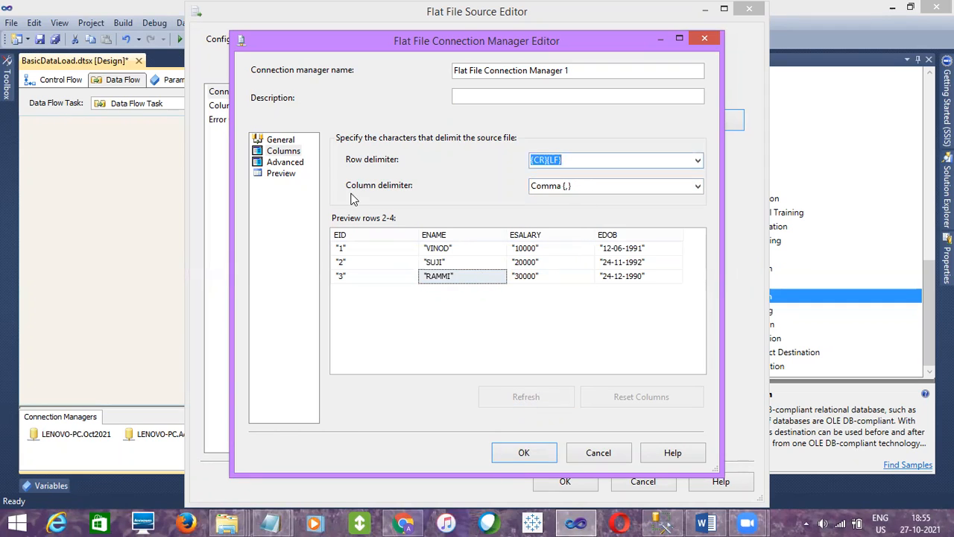
# - Check the quoted values in the column preview and set the connection's text qualifier to a double quote (")
pyautogui.click(380, 249)
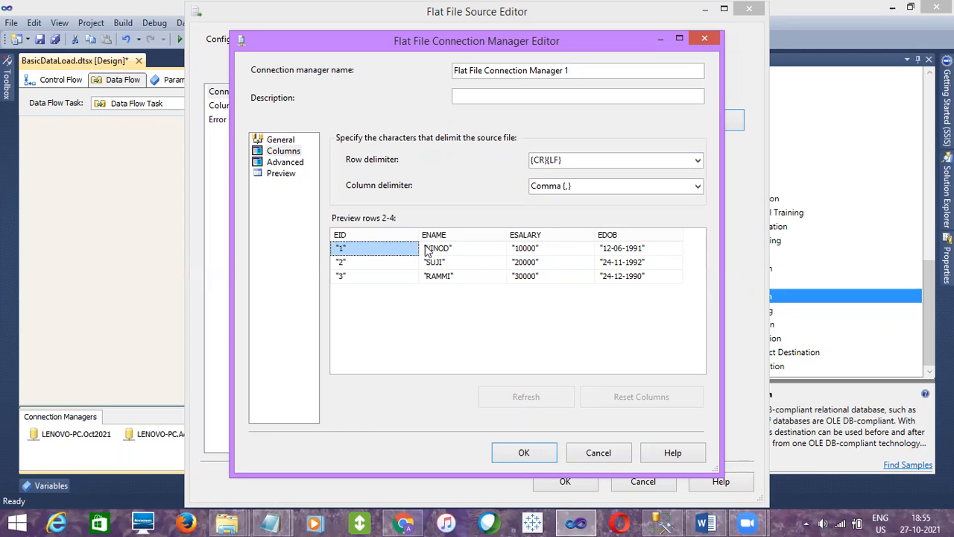
pyautogui.click(427, 249)
pyautogui.click(355, 249)
pyautogui.click(287, 141)
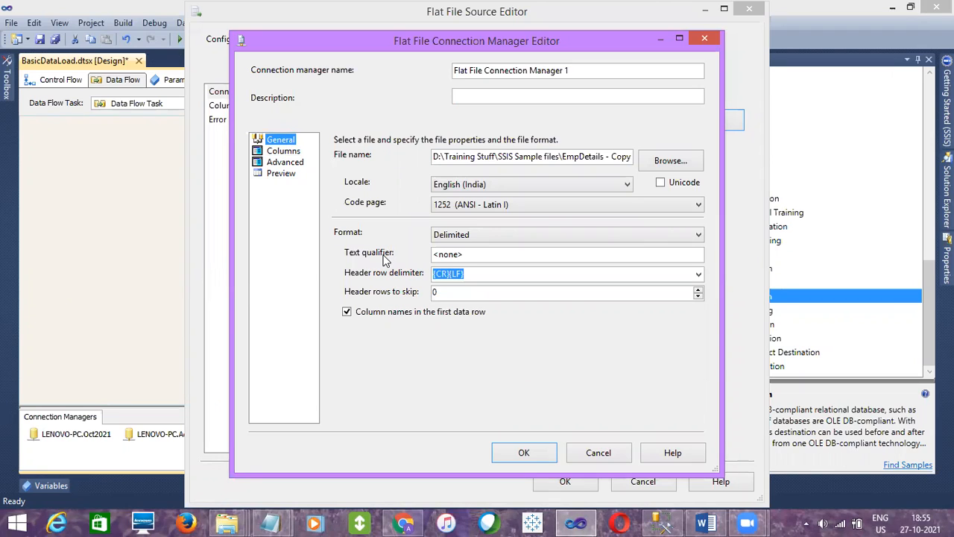
pyautogui.moveTo(468, 254); pyautogui.dragTo(419, 255)
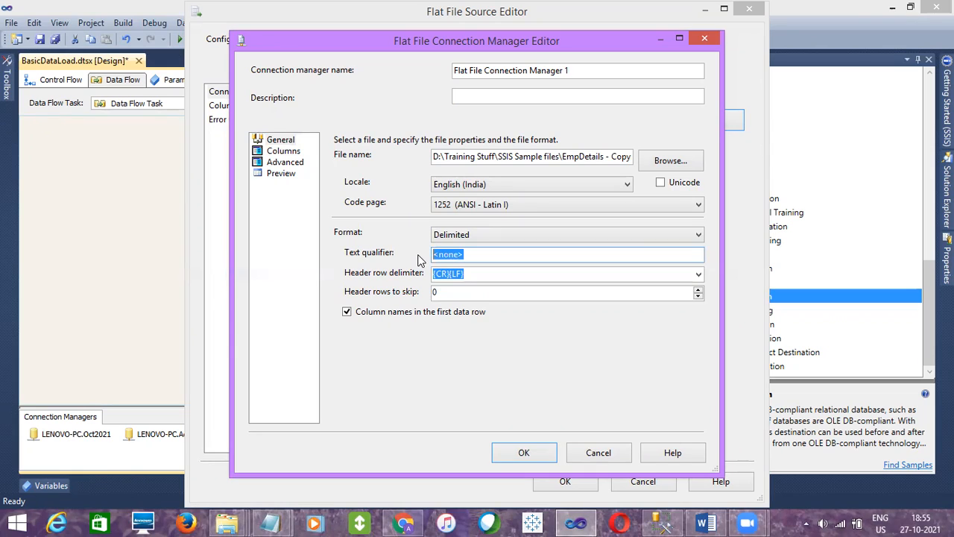
pyautogui.write('"')
# - Review the column preview with the text qualifier applied and return to the connection's general settings
pyautogui.click(288, 152)
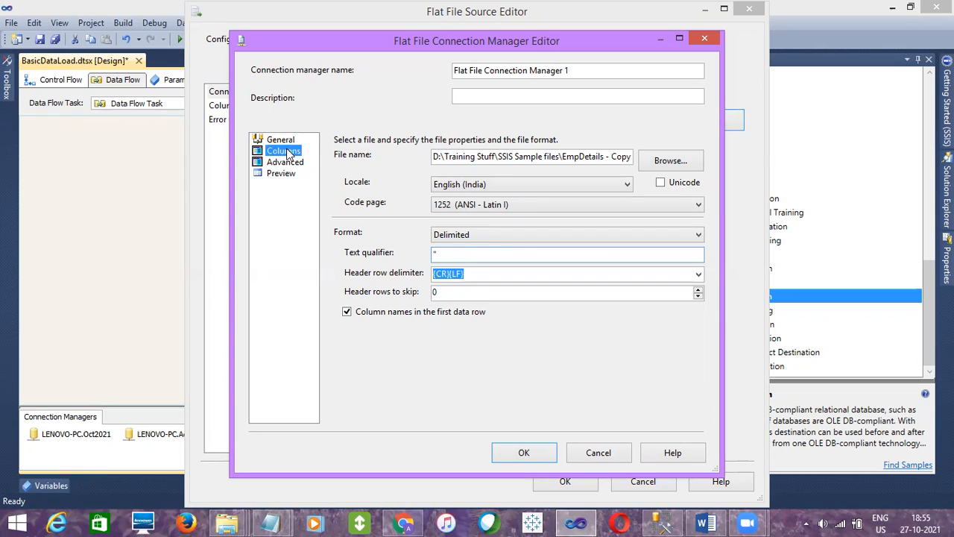
pyautogui.click(530, 261)
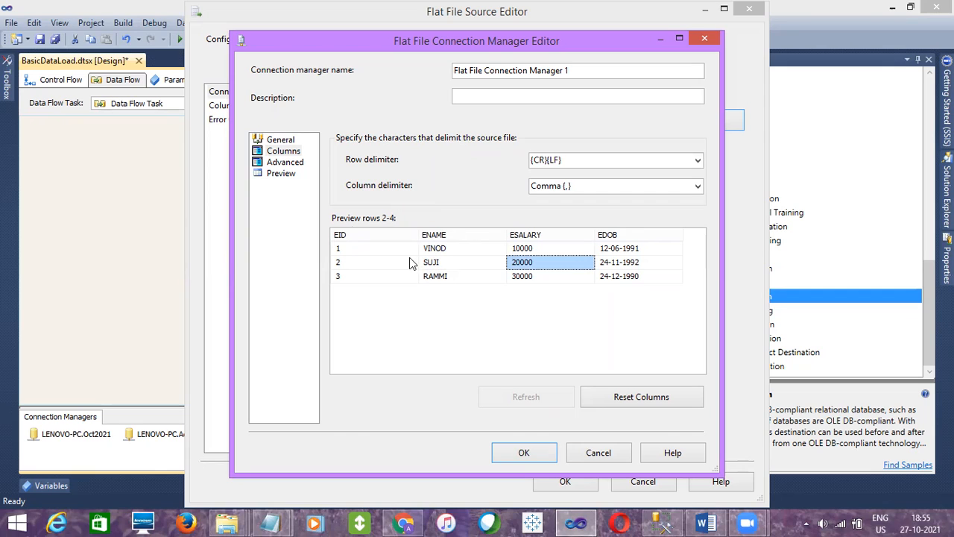
pyautogui.click(294, 151)
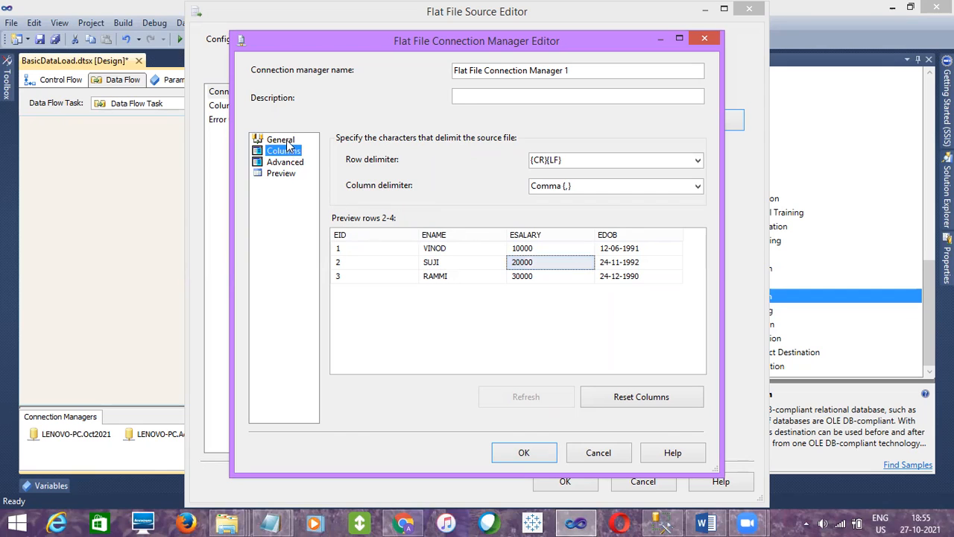
pyautogui.click(283, 141)
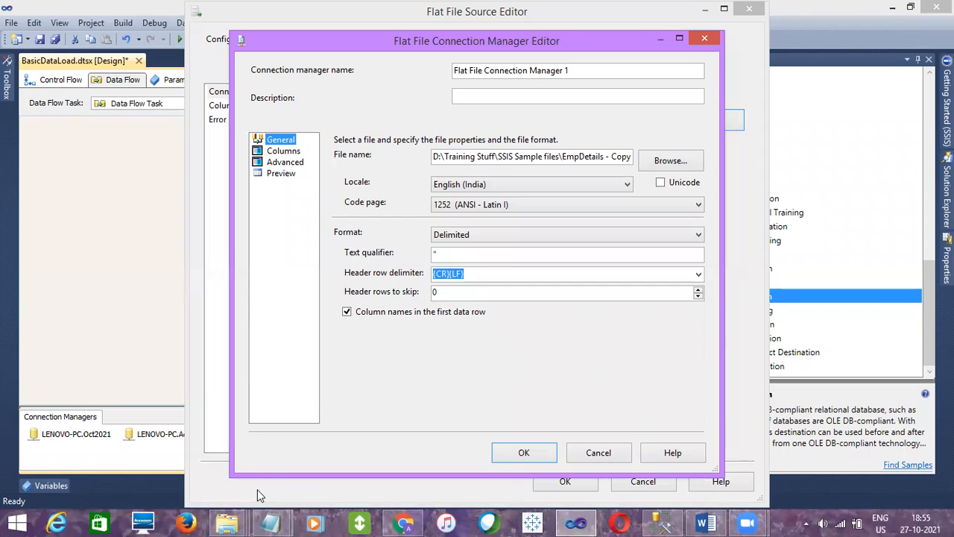
# - In the EmpDetails - Copy text file, change the EID to 30 in the second data row and to 33 in the third
pyautogui.moveTo(270, 521)
pyautogui.click(351, 447)
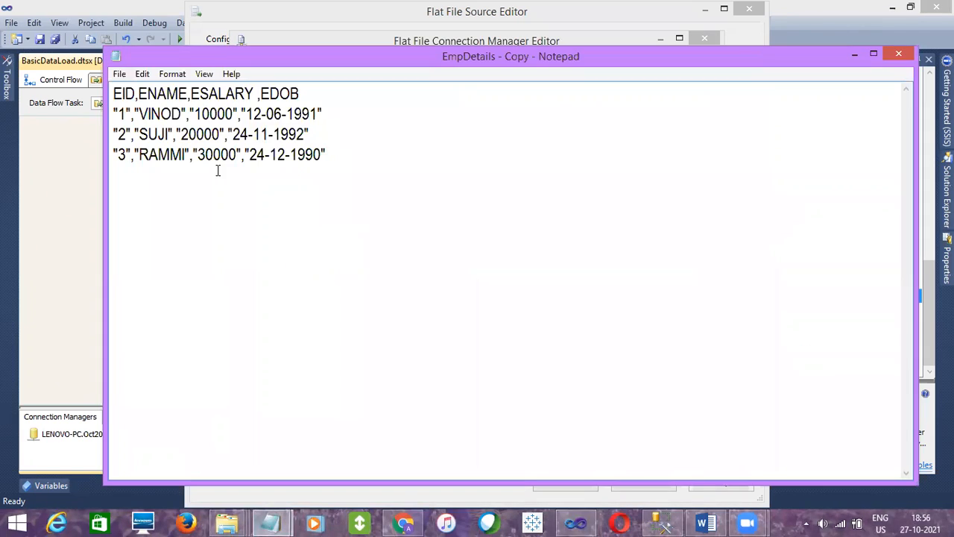
pyautogui.doubleClick(123, 134)
pyautogui.write('30')
pyautogui.click(125, 154)
pyautogui.write('3')
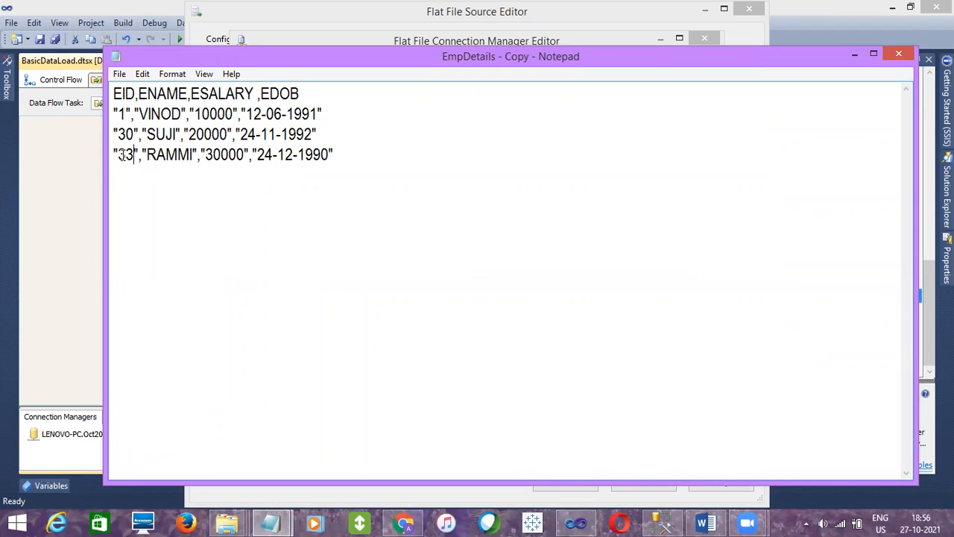
pyautogui.moveTo(331, 113); pyautogui.dragTo(103, 105)
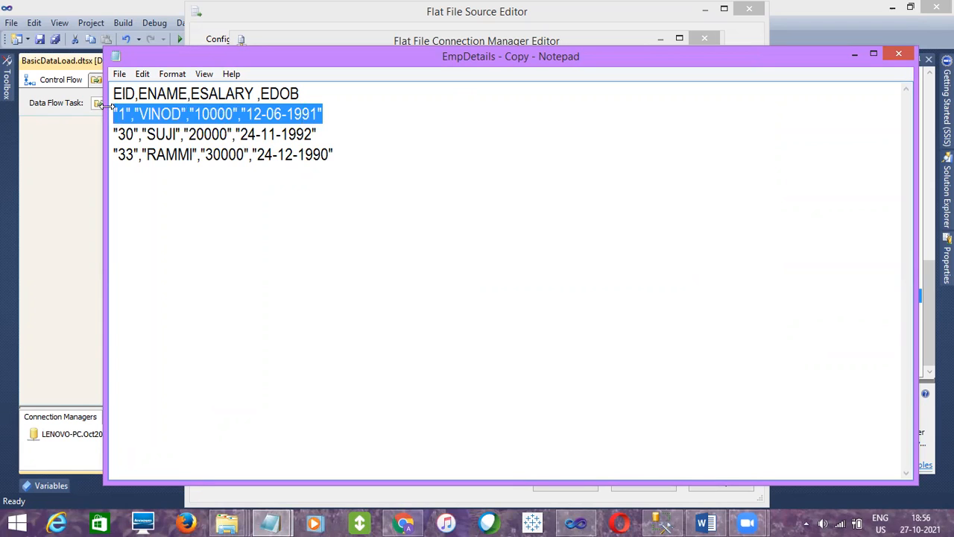
pyautogui.click(722, 135)
pyautogui.click(468, 238)
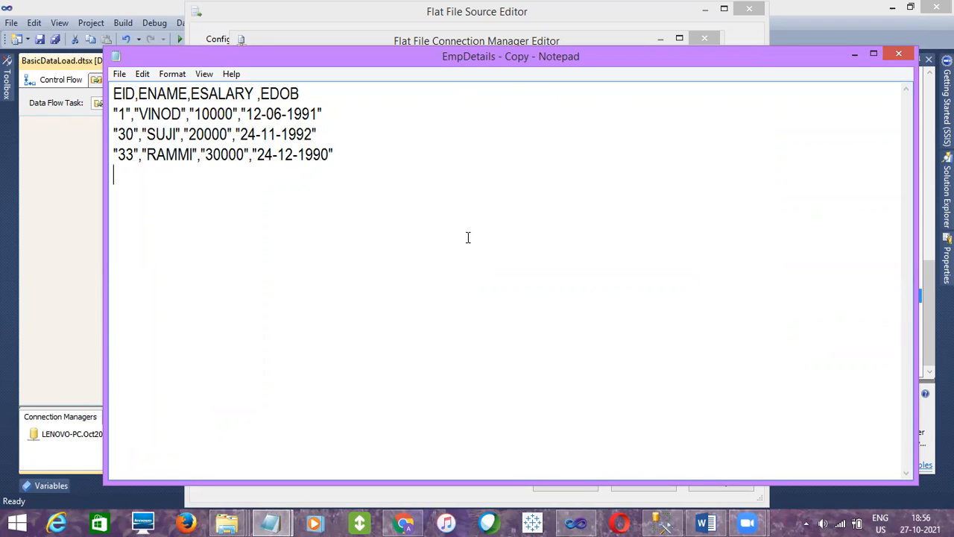
pyautogui.click(856, 54)
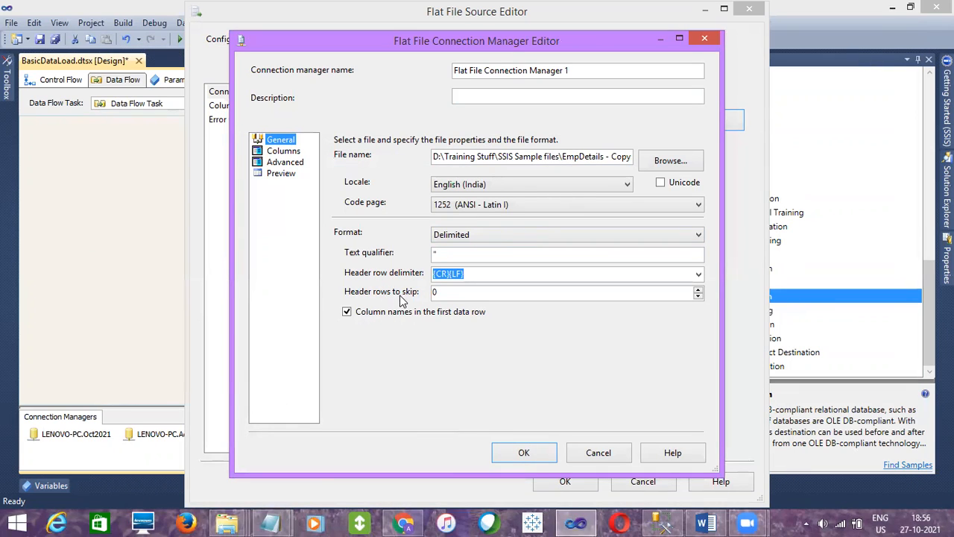
# - Set the header rows to skip to 1 and highlight the header line in the EmpDetails - Copy text file
pyautogui.doubleClick(454, 291)
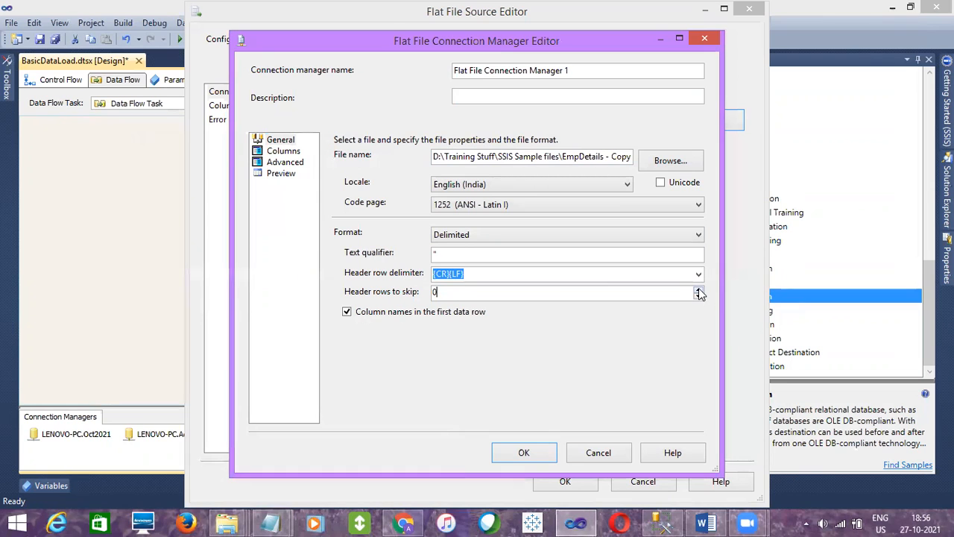
pyautogui.moveTo(457, 294); pyautogui.dragTo(421, 295)
pyautogui.click(270, 523)
pyautogui.click(316, 470)
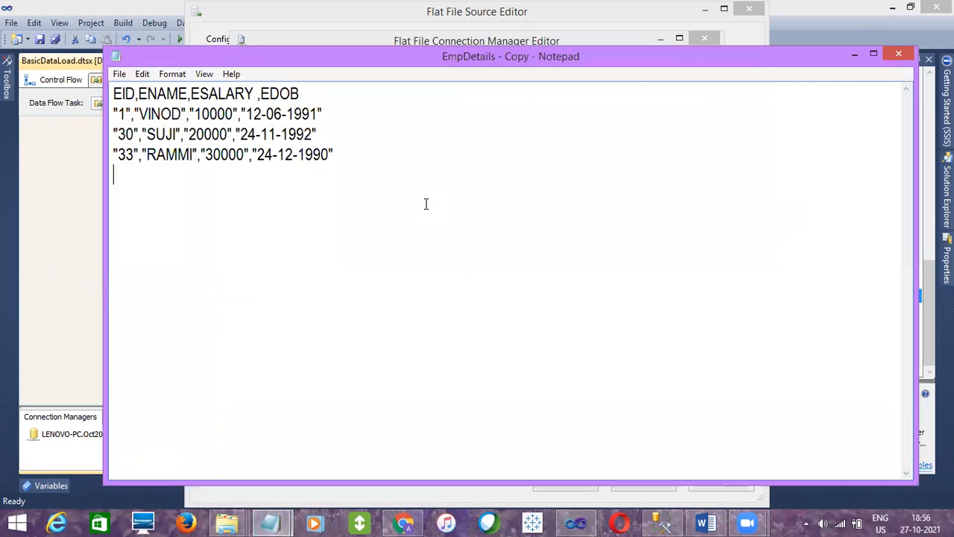
pyautogui.click(308, 96)
pyautogui.moveTo(306, 97); pyautogui.dragTo(116, 93)
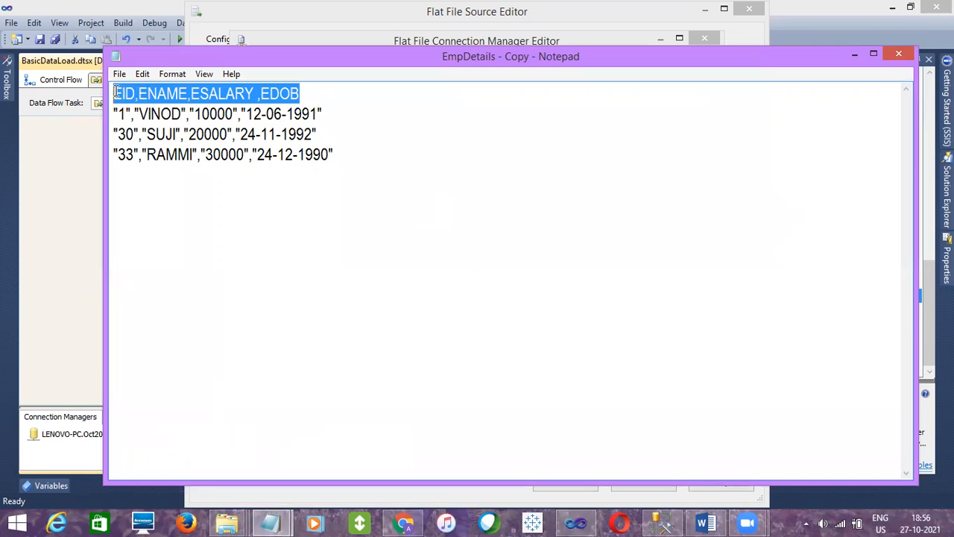
pyautogui.click(456, 41)
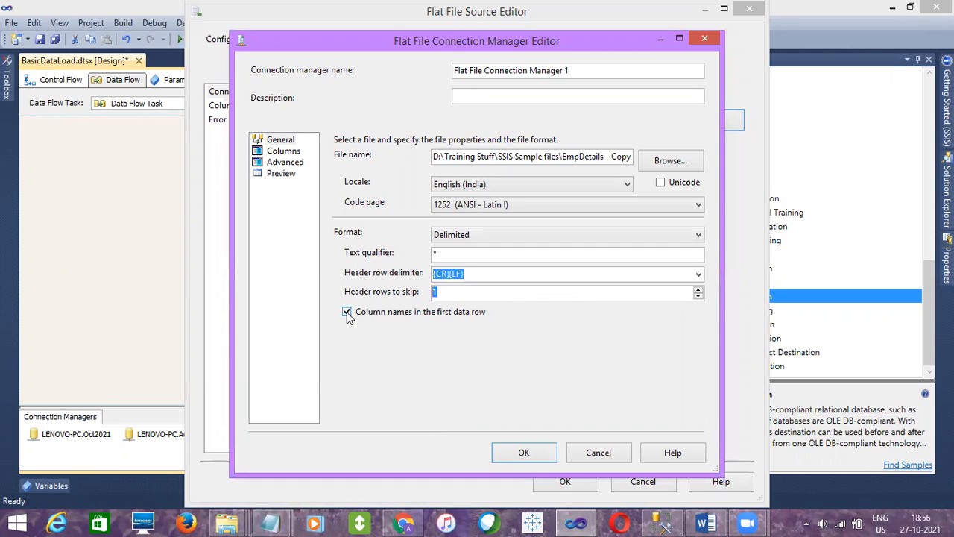
# - Check the first data row in the text file and turn off Column names in the first data row for the connection
pyautogui.moveTo(270, 521)
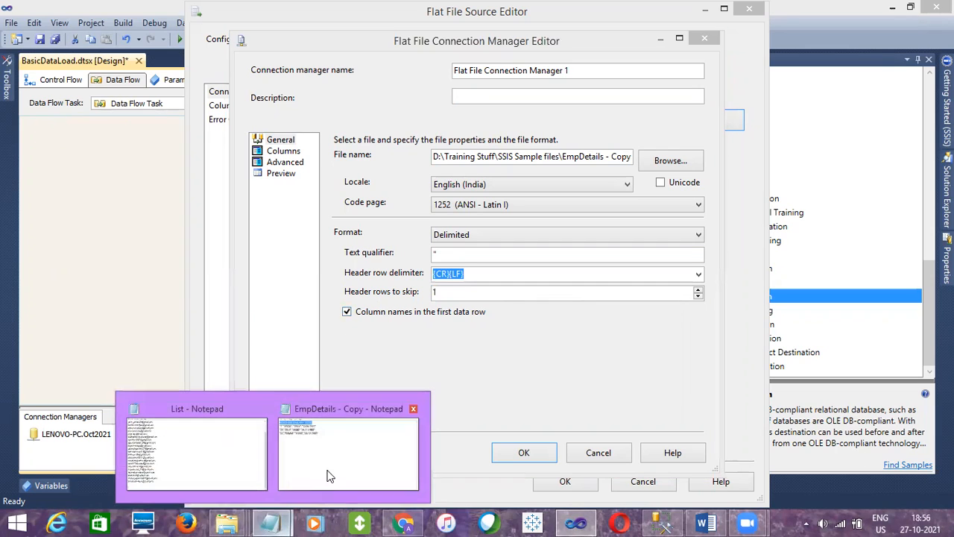
pyautogui.click(331, 468)
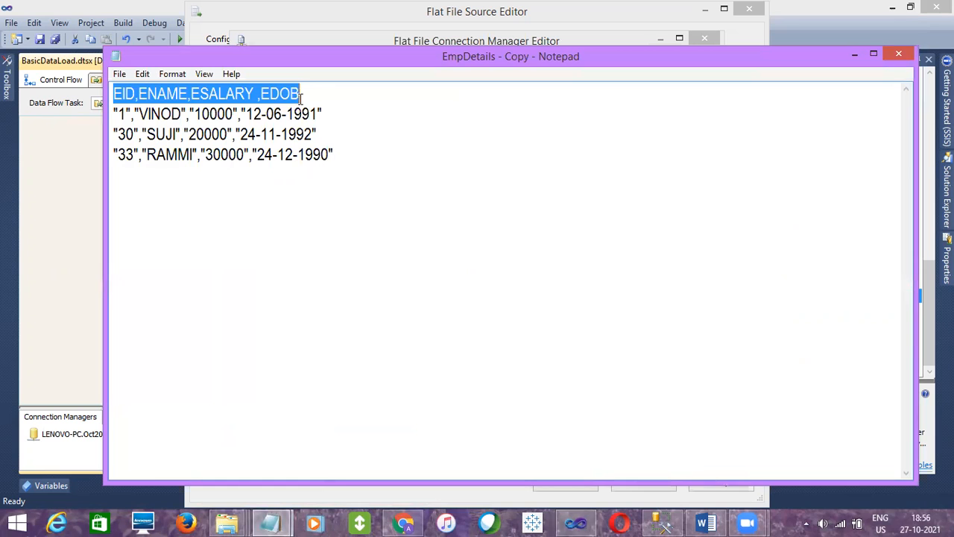
pyautogui.moveTo(326, 113); pyautogui.dragTo(105, 111)
pyautogui.click(224, 184)
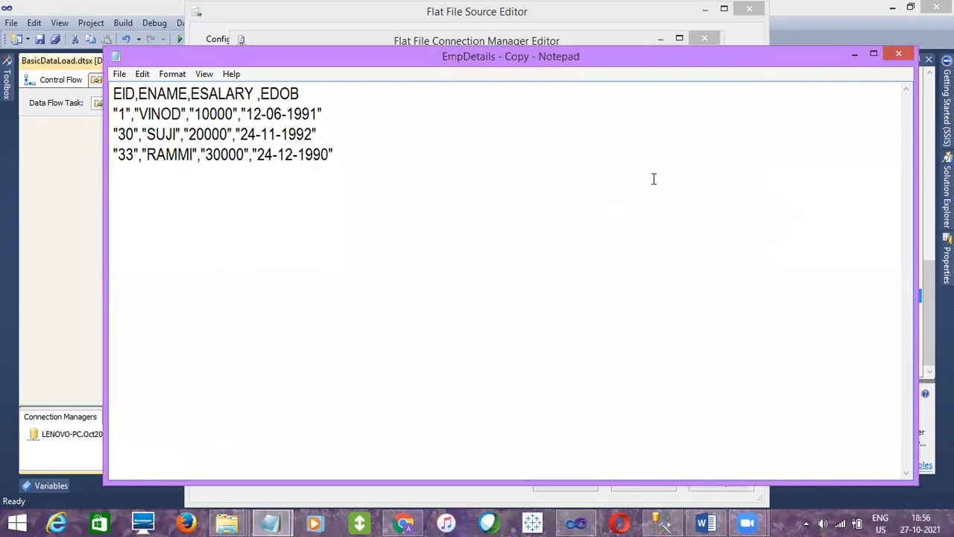
pyautogui.click(853, 57)
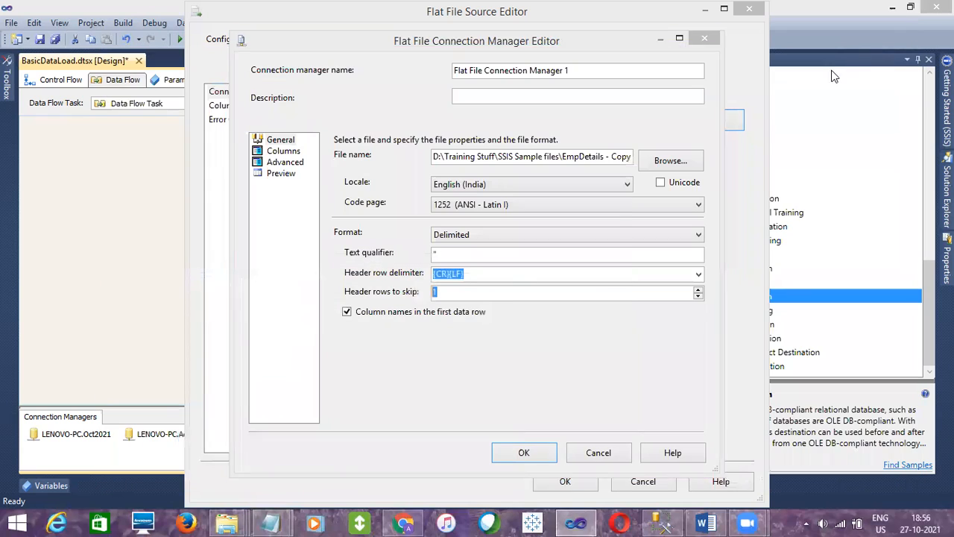
pyautogui.click(355, 318)
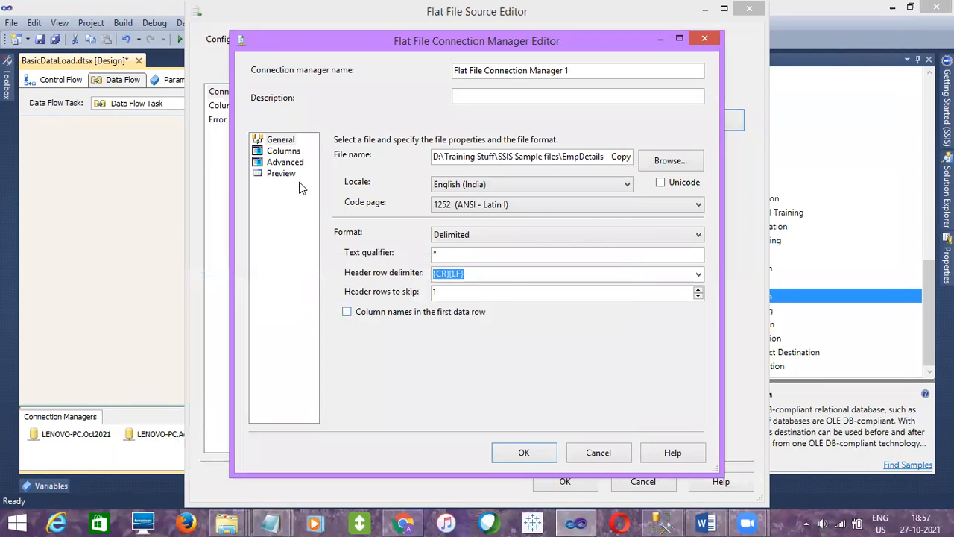
# - Preview the connection's columns, turn on Column names in the first data row, and preview the columns again
pyautogui.click(294, 153)
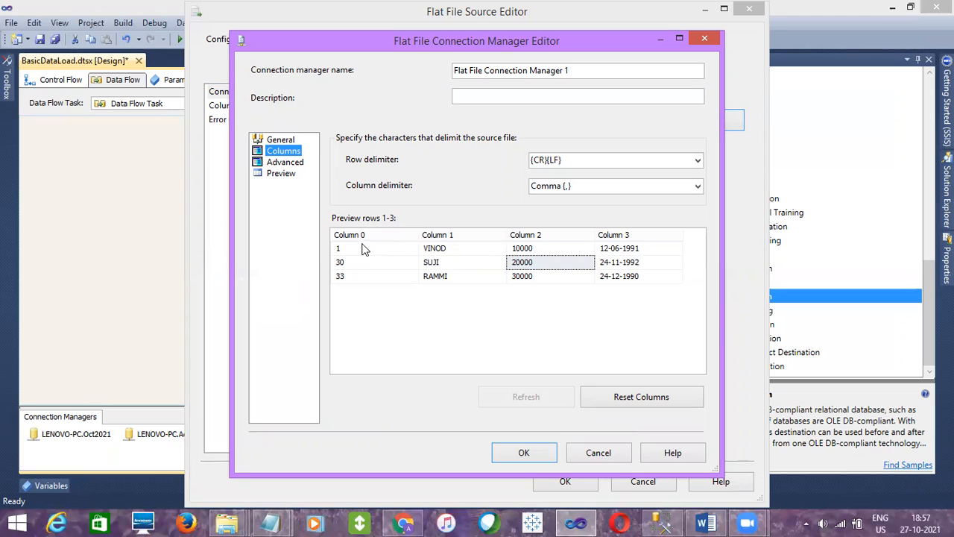
pyautogui.click(277, 141)
pyautogui.click(347, 313)
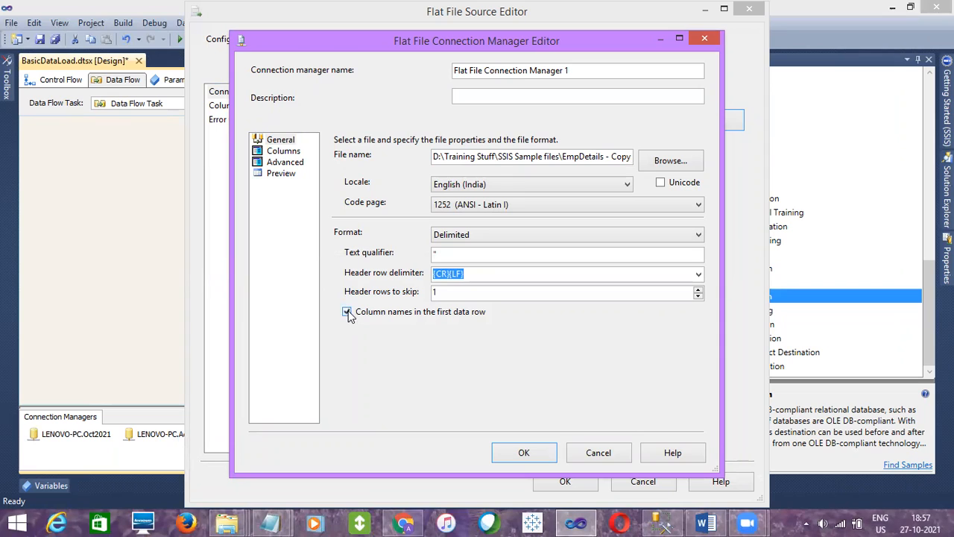
pyautogui.click(276, 153)
pyautogui.click(278, 141)
# - Check the first data row in the EmpDetails - Copy text file against the header rows to skip, and close the file
pyautogui.click(455, 291)
pyautogui.click(271, 522)
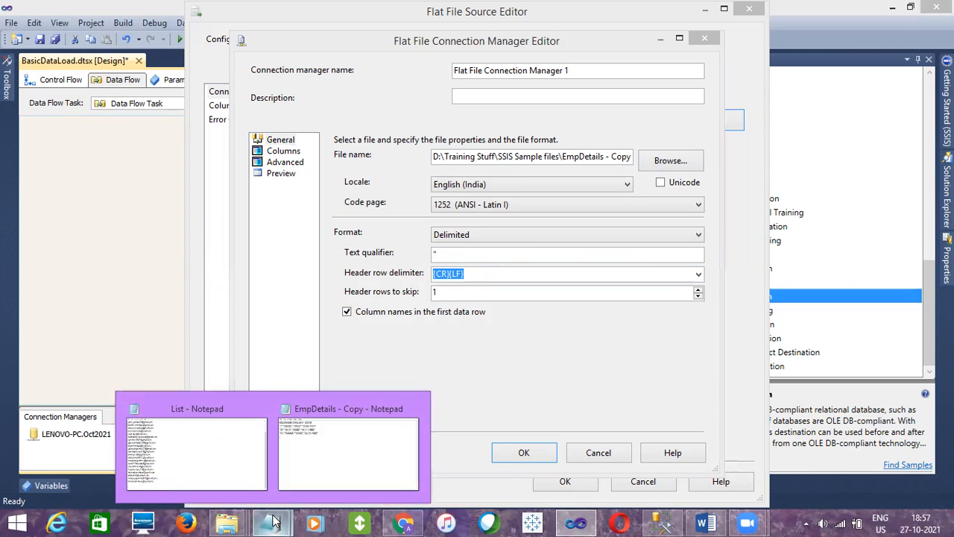
pyautogui.click(313, 458)
pyautogui.moveTo(332, 114); pyautogui.dragTo(110, 114)
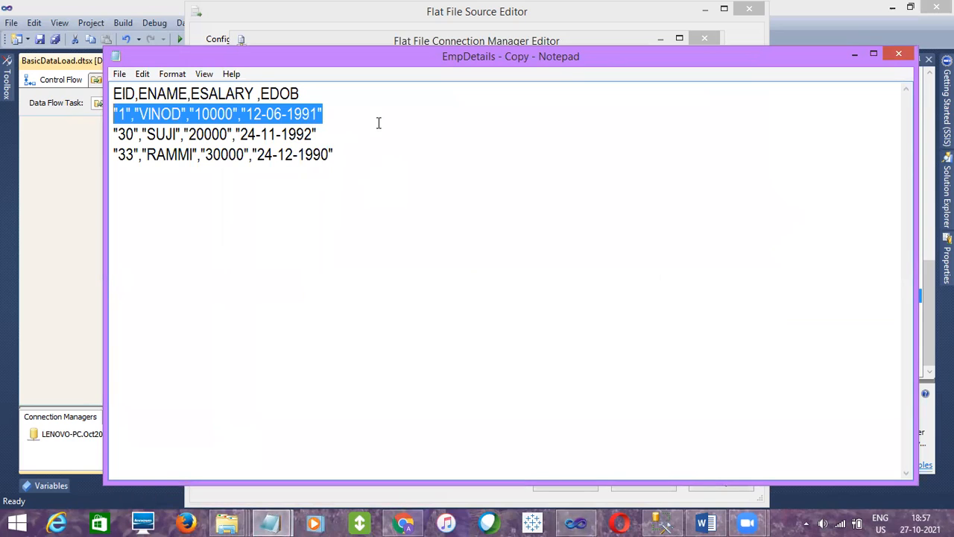
pyautogui.click(898, 55)
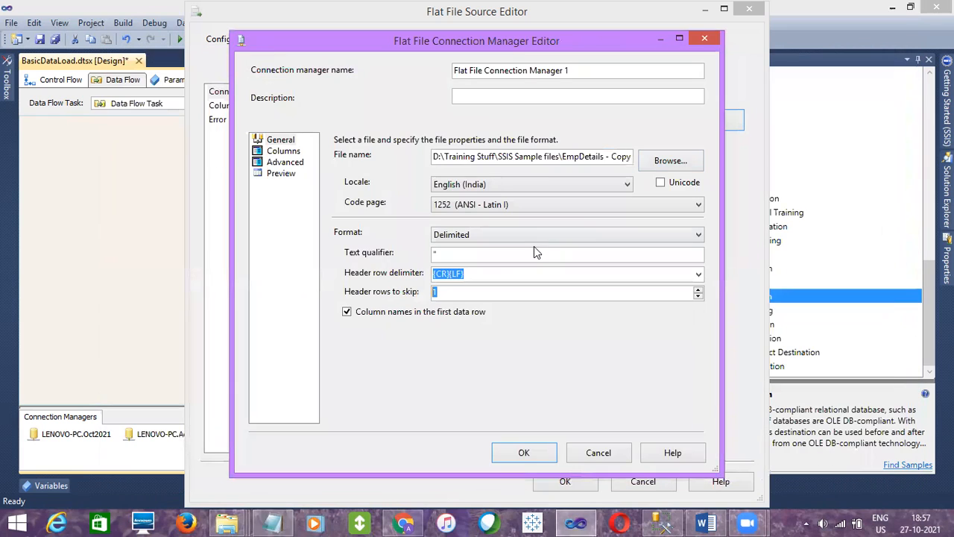
# - Accept the flat file connection settings and close the Flat File Source configuration
pyautogui.doubleClick(434, 291)
pyautogui.click(510, 452)
pyautogui.click(564, 480)
# - Set the OLE DB Destination to the LENOVO-PC.Oct2021 connection and the [dbo].[EmpDetails] table
pyautogui.doubleClick(267, 256)
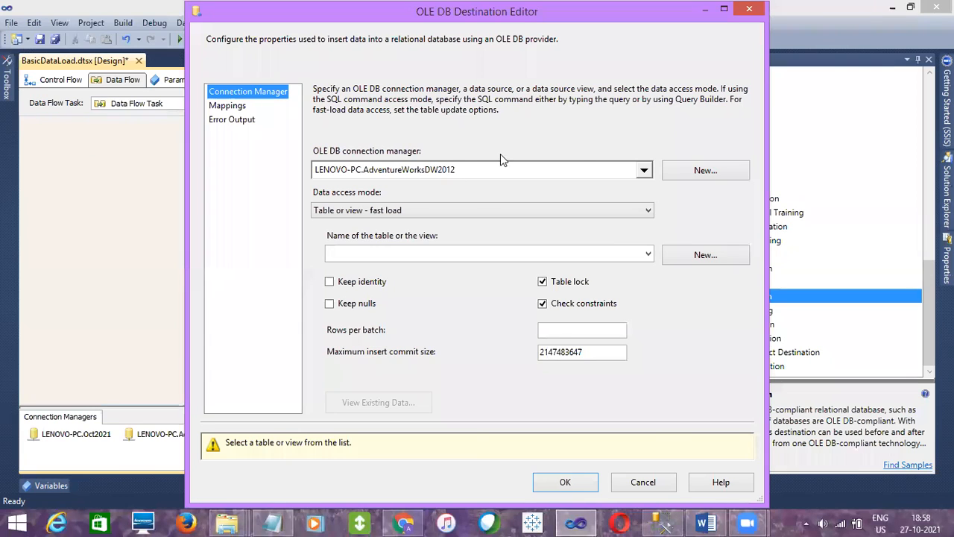
pyautogui.click(639, 169)
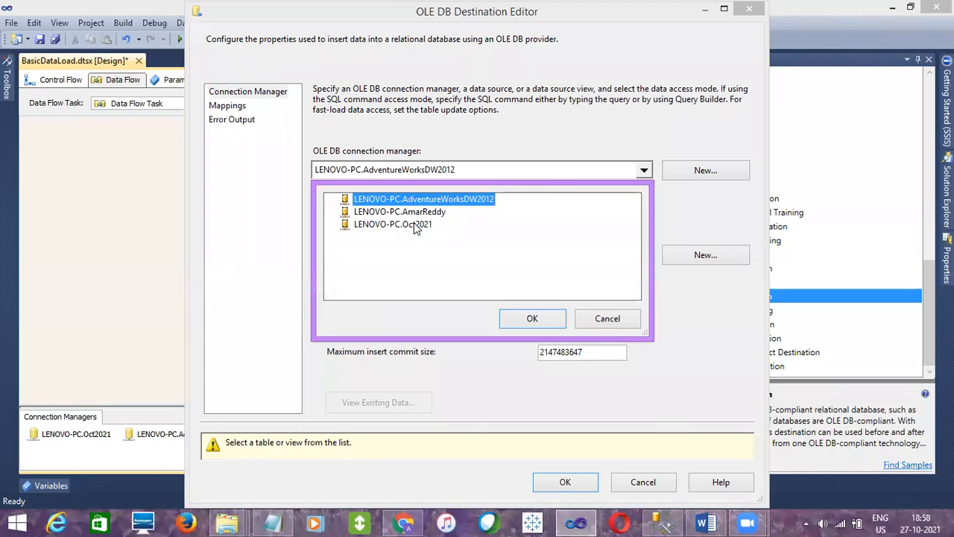
pyautogui.click(414, 226)
pyautogui.click(516, 317)
pyautogui.click(645, 255)
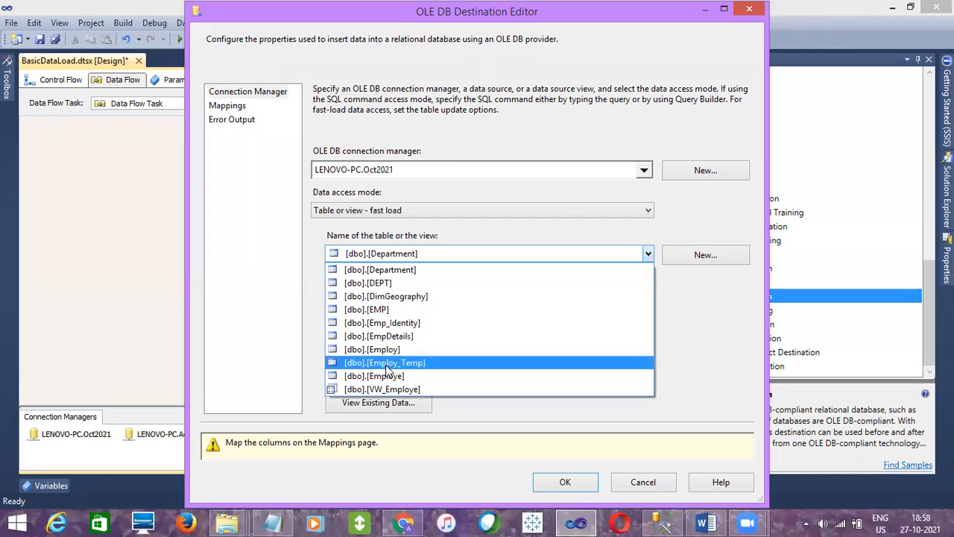
pyautogui.click(389, 336)
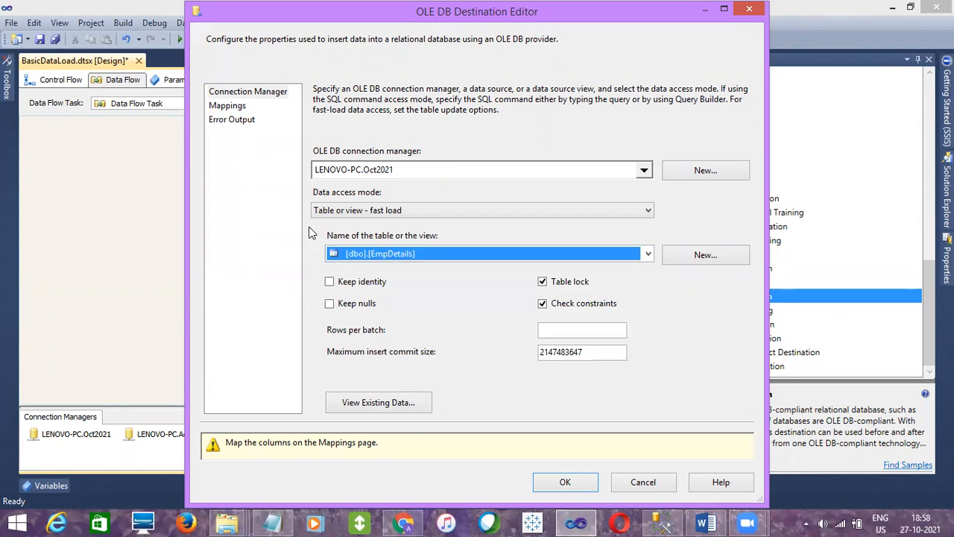
# - Check which input columns are available to map to EID and accept the OLE DB Destination settings with all columns ignored
pyautogui.click(238, 107)
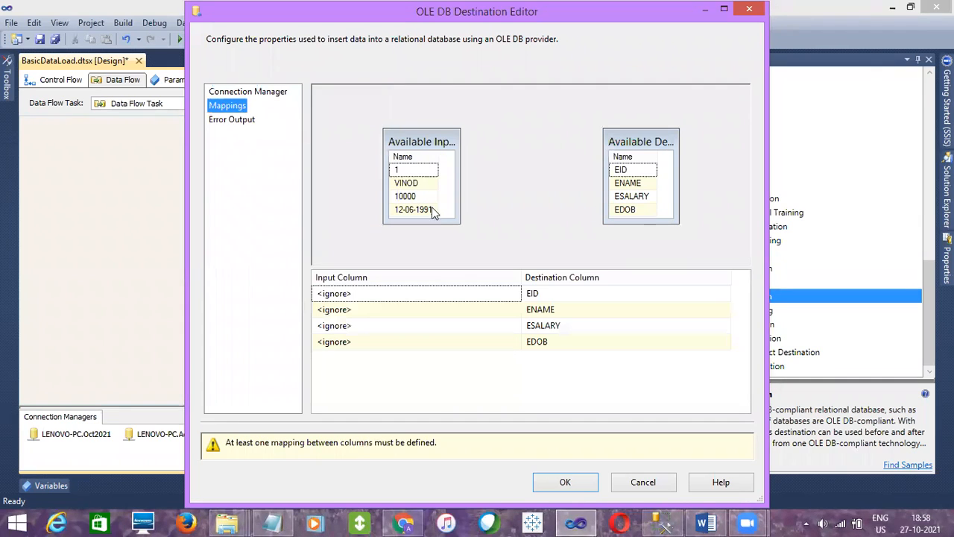
pyautogui.click(477, 297)
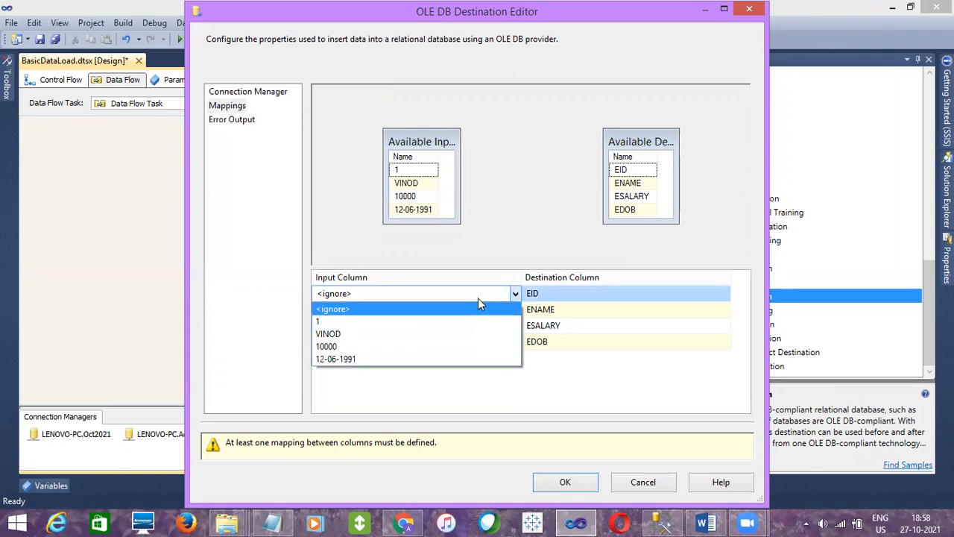
pyautogui.click(478, 298)
pyautogui.click(478, 298)
pyautogui.click(477, 297)
pyautogui.click(477, 298)
pyautogui.click(477, 298)
pyautogui.click(477, 298)
pyautogui.click(478, 298)
pyautogui.click(478, 297)
pyautogui.click(563, 391)
pyautogui.click(557, 477)
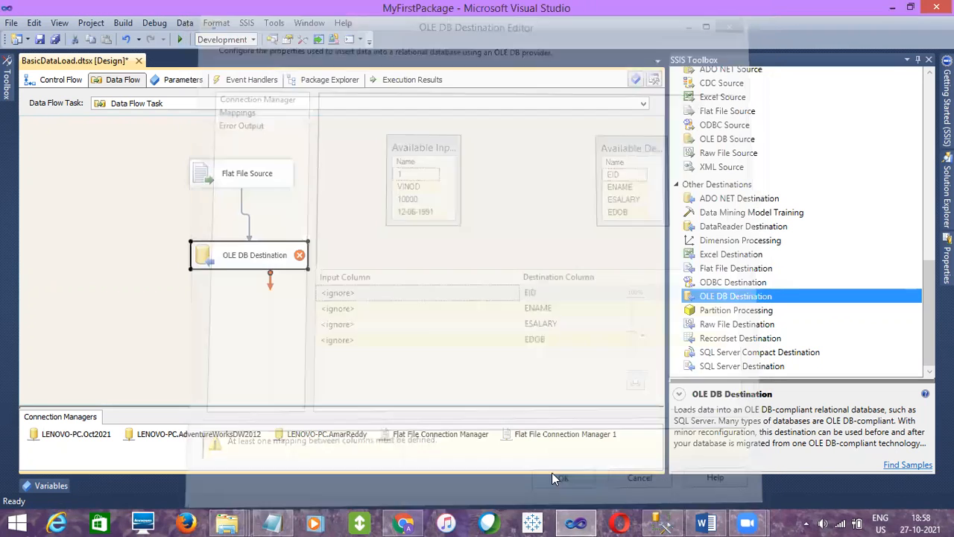
# - Review the external and output columns of the Flat File Source and leave its settings as they are
pyautogui.doubleClick(240, 187)
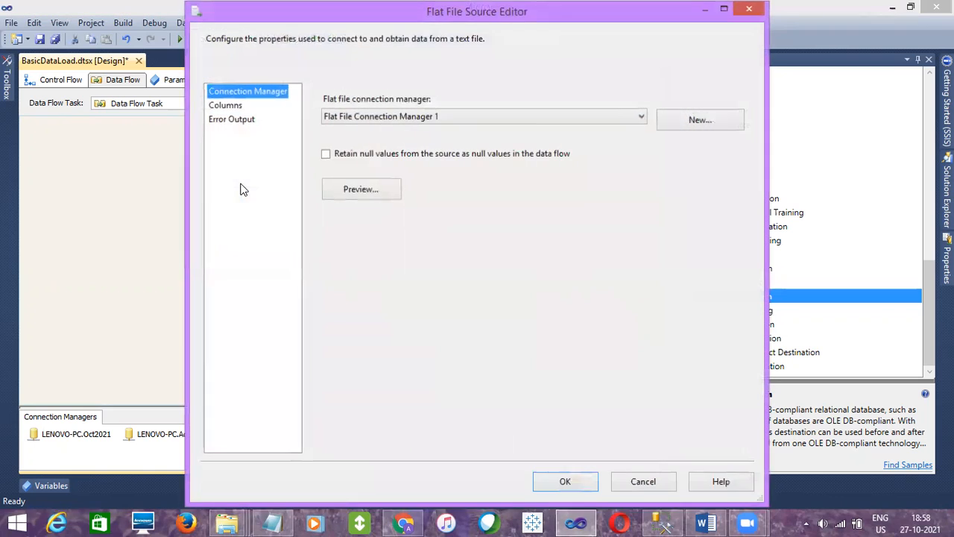
pyautogui.click(215, 105)
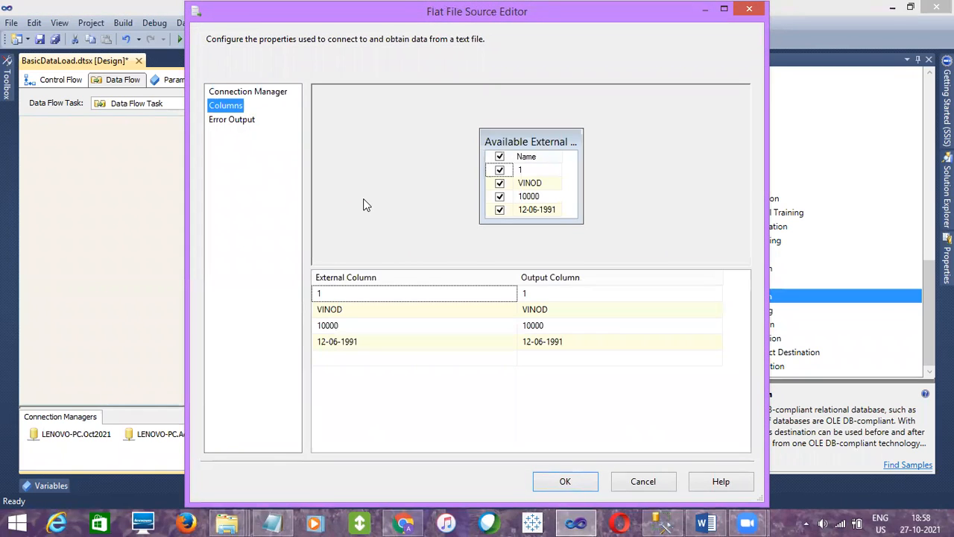
pyautogui.click(254, 93)
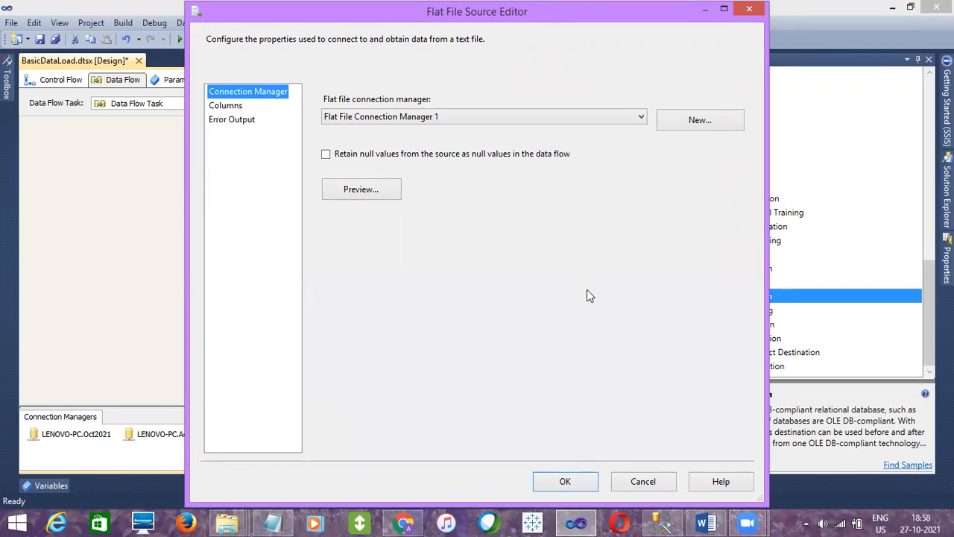
pyautogui.click(643, 481)
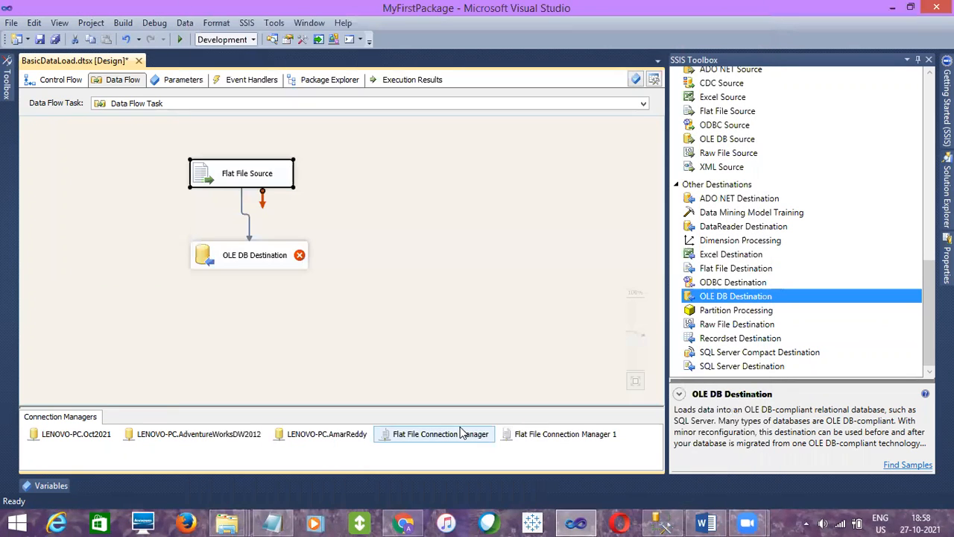
# - Open Flat File Connection Manager 1 for editing and try resetting its columns
pyautogui.click(527, 437)
pyautogui.doubleClick(528, 436)
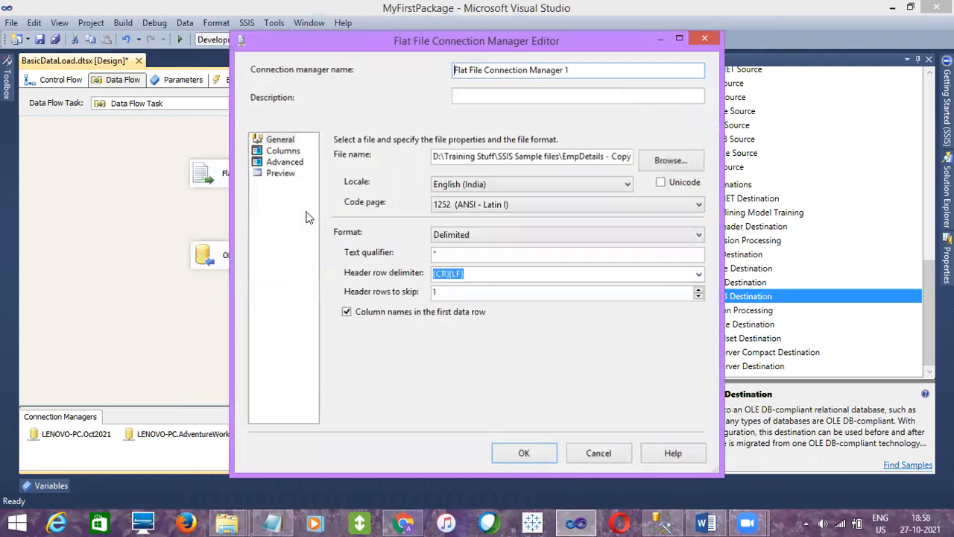
pyautogui.click(284, 153)
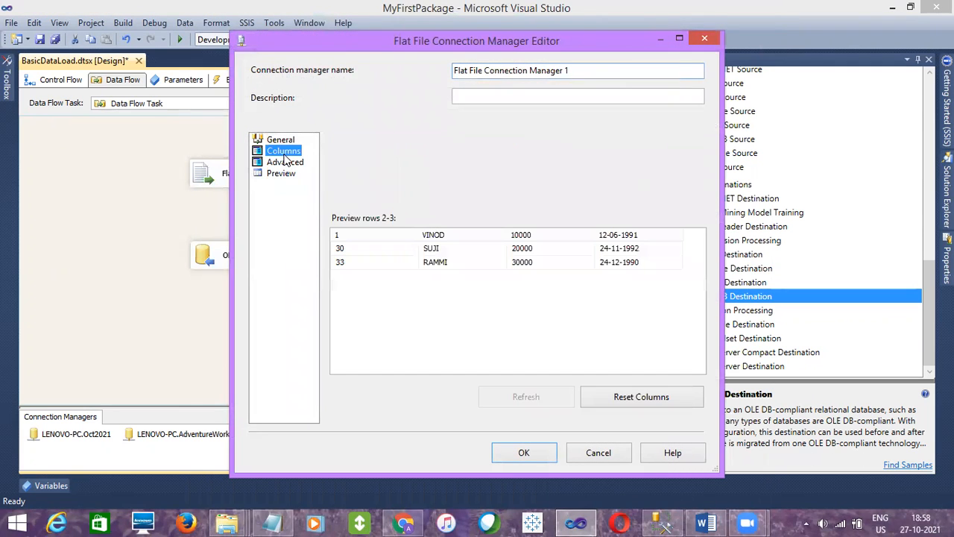
pyautogui.click(624, 397)
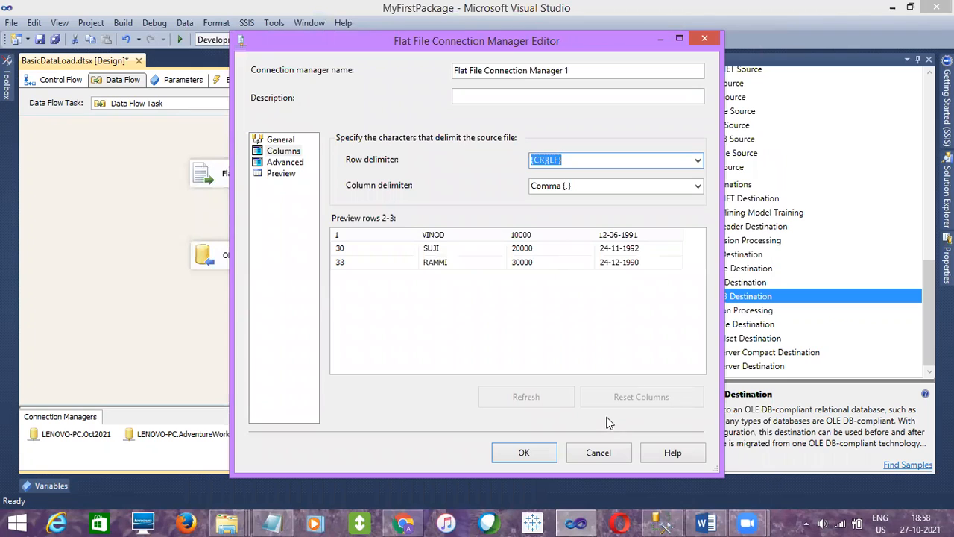
# - Try turning off Column names in the first data row and resetting the columns of Flat File Connection Manager 1
pyautogui.click(281, 141)
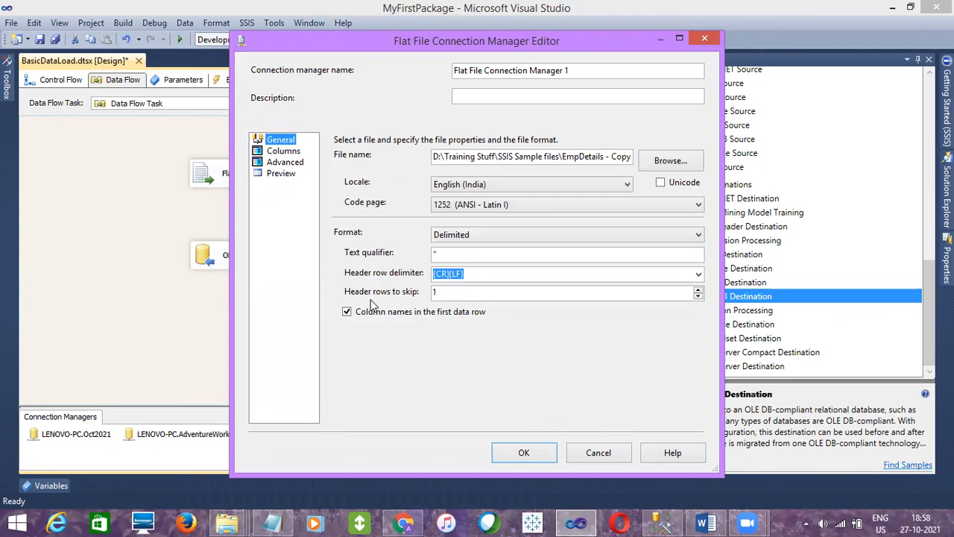
pyautogui.click(348, 312)
pyautogui.click(283, 150)
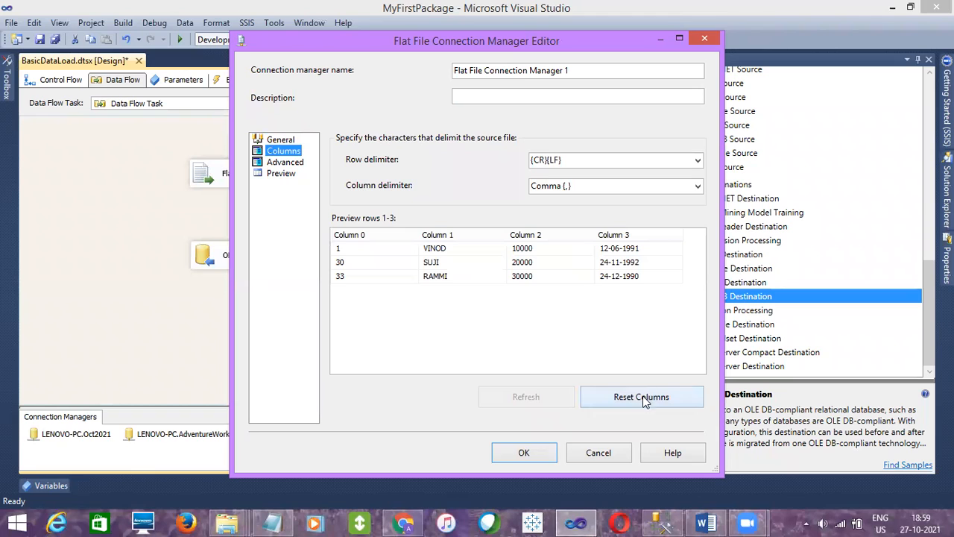
pyautogui.click(643, 398)
# - Try turning Column names in the first data row back on and resetting the columns, and discard the connection edits
pyautogui.click(291, 140)
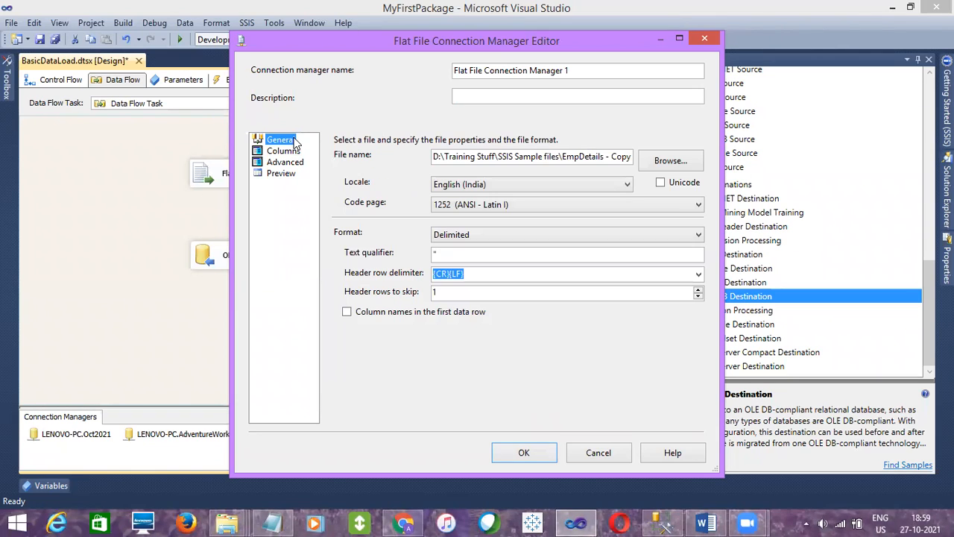
pyautogui.click(347, 313)
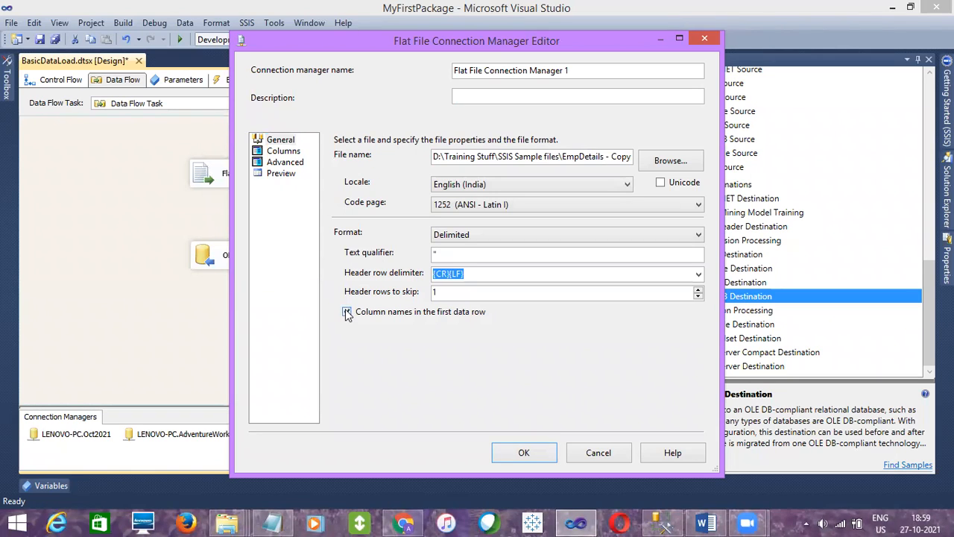
pyautogui.click(284, 151)
pyautogui.click(634, 398)
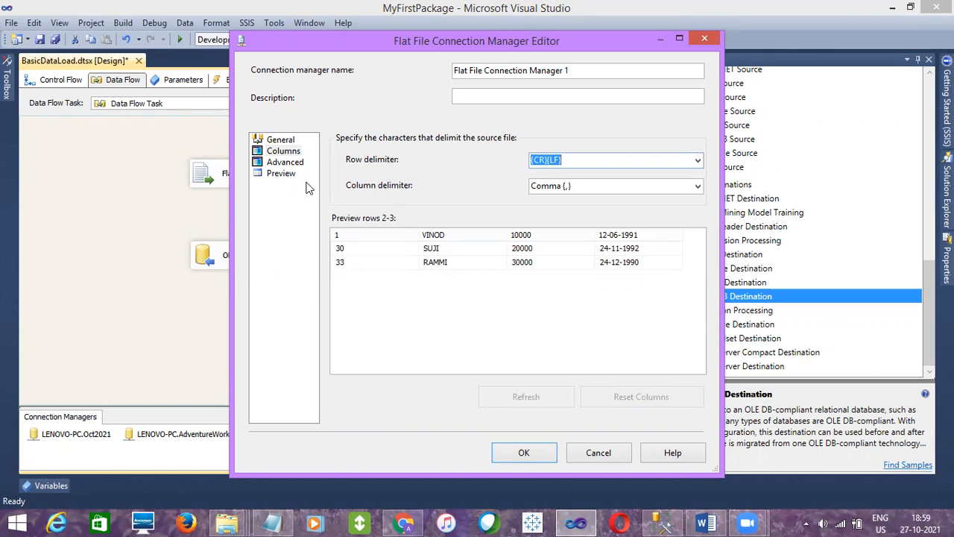
pyautogui.click(287, 140)
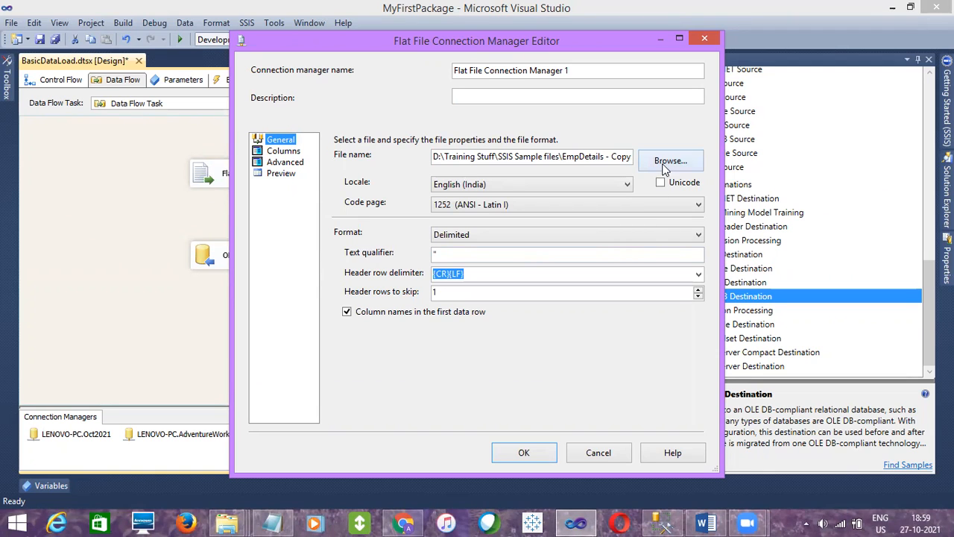
pyautogui.click(596, 457)
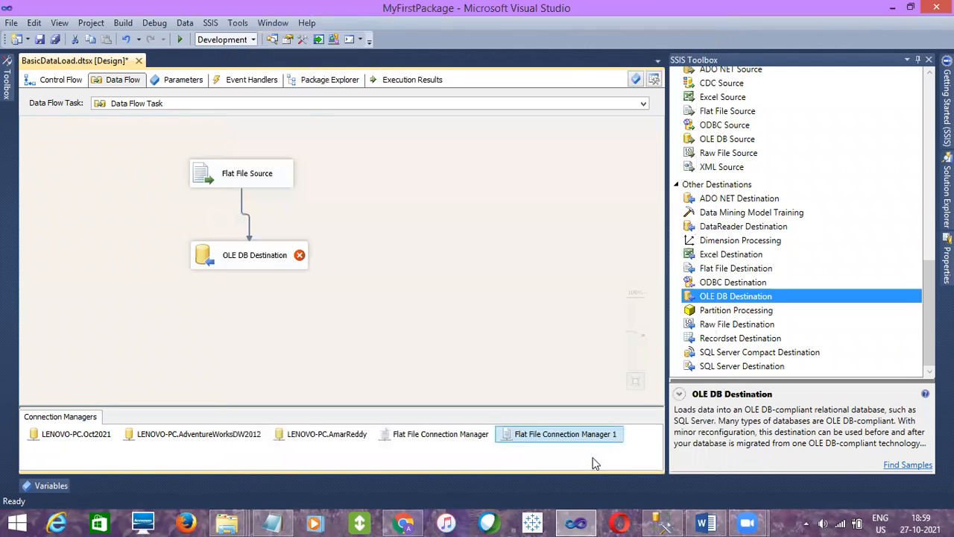
# - Delete Flat File Connection Manager 1 from the package
pyautogui.rightClick(552, 441)
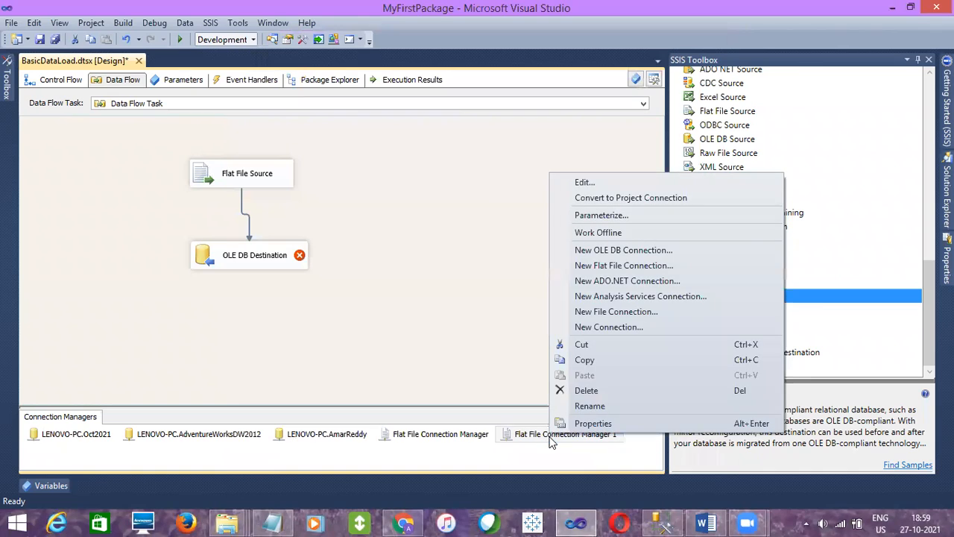
pyautogui.click(575, 389)
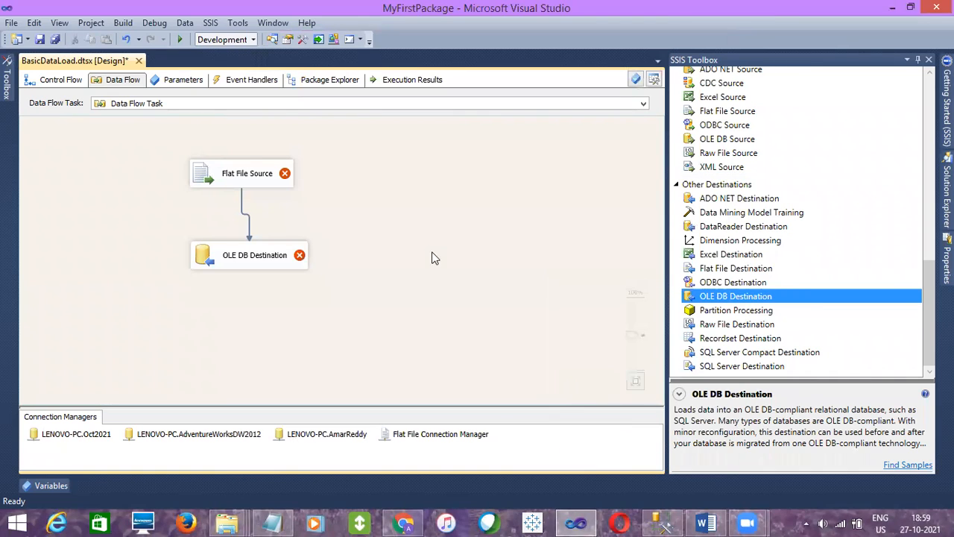
# - Create a new flat file connection in the Flat File Source for the EmpDetails - Copy text file, with " as text qualifier
pyautogui.doubleClick(247, 164)
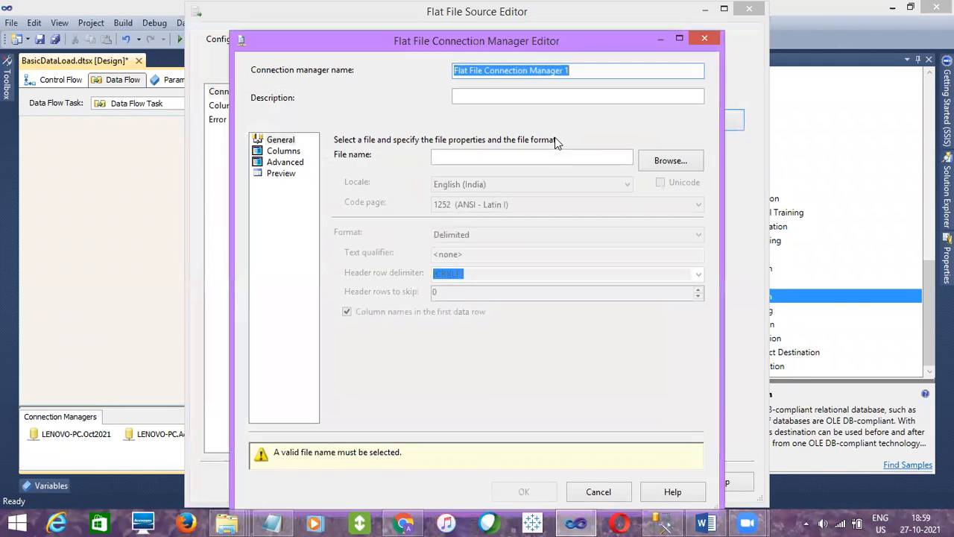
pyautogui.click(678, 158)
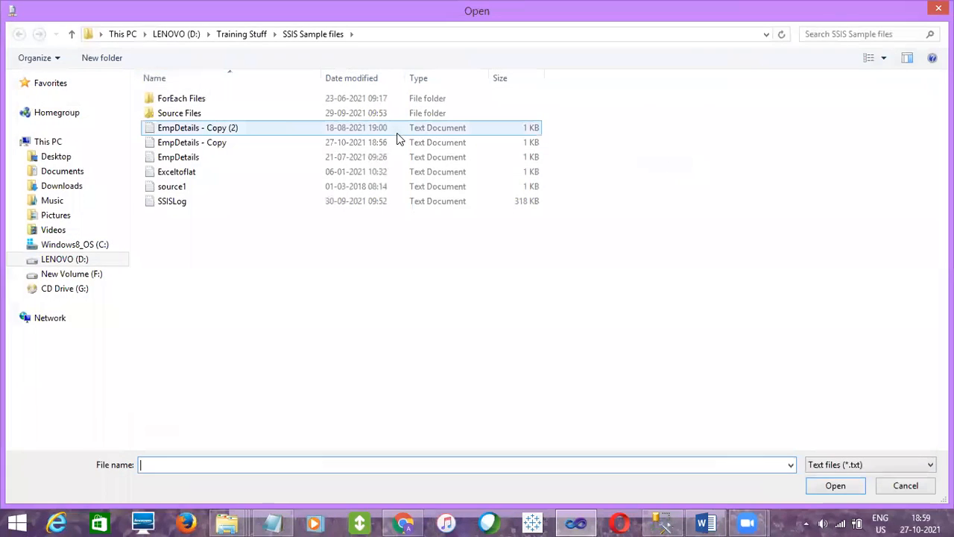
pyautogui.doubleClick(219, 142)
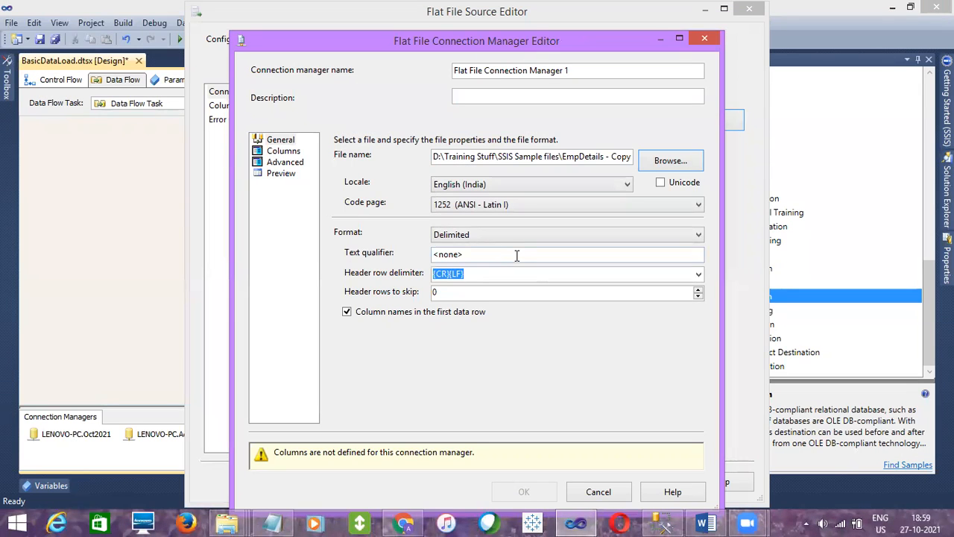
pyautogui.moveTo(487, 255); pyautogui.dragTo(403, 261)
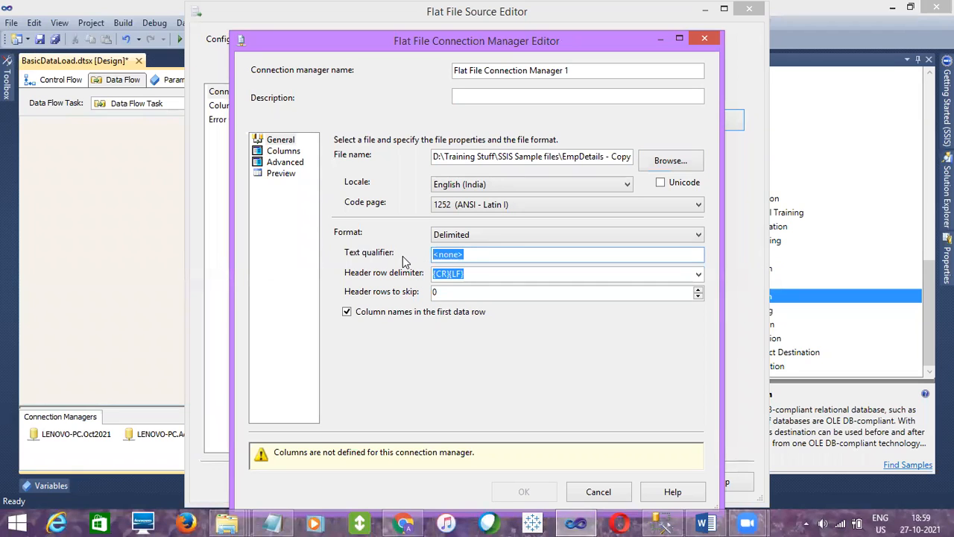
pyautogui.write('"')
# - Try 1 as the header rows to skip and compare the column preview with the general settings
pyautogui.moveTo(438, 292); pyautogui.dragTo(428, 295)
pyautogui.write('1')
pyautogui.click(290, 152)
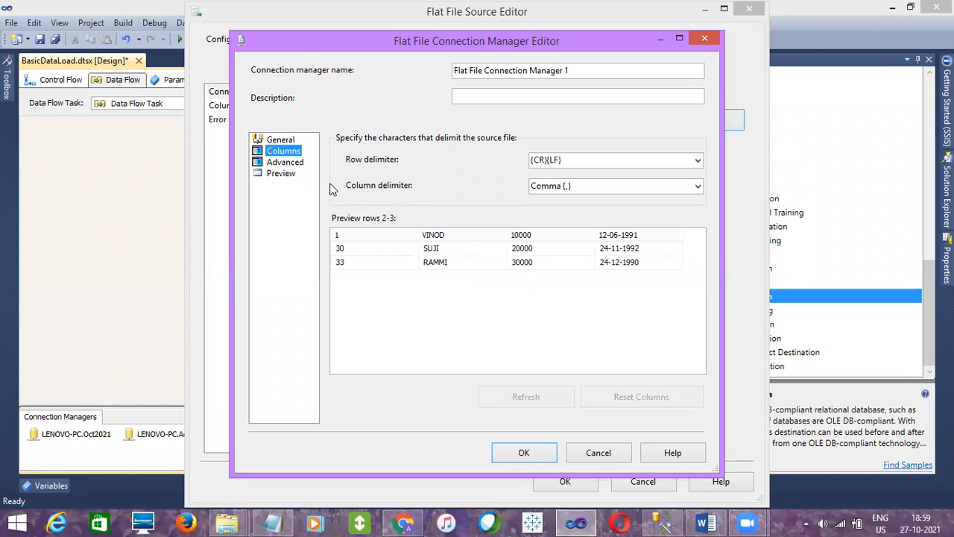
pyautogui.click(289, 141)
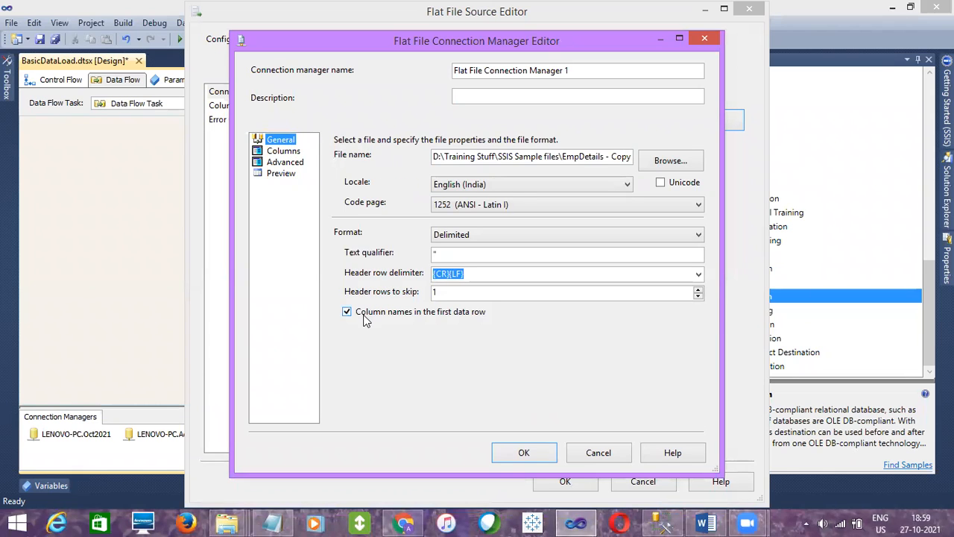
pyautogui.click(270, 151)
pyautogui.click(297, 142)
# - Set the header rows to skip to 0 and reset the connection's columns
pyautogui.click(467, 291)
pyautogui.write('0')
pyautogui.click(283, 151)
pyautogui.click(618, 397)
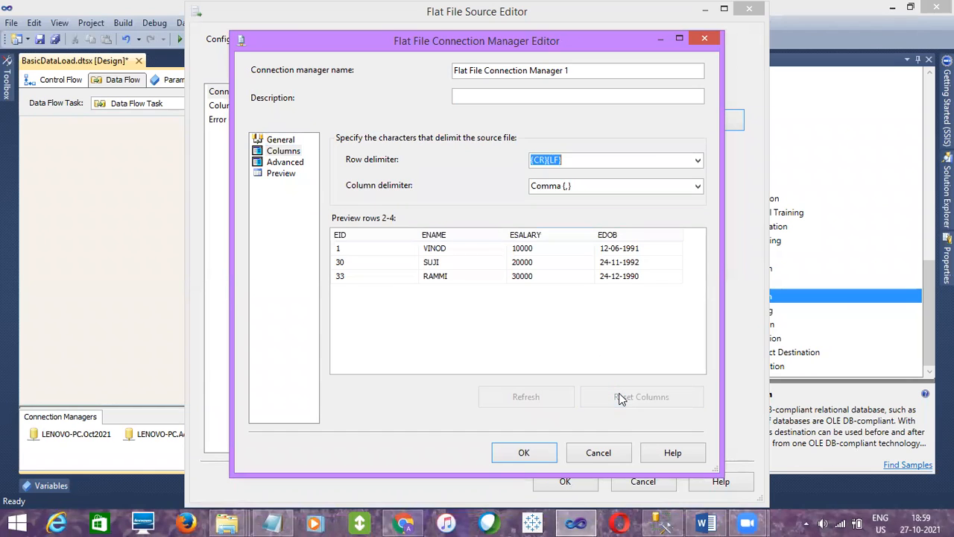
# - Recheck the header rows to skip, reset the connection's columns again, and save the new connection and the Flat File Source
pyautogui.click(280, 140)
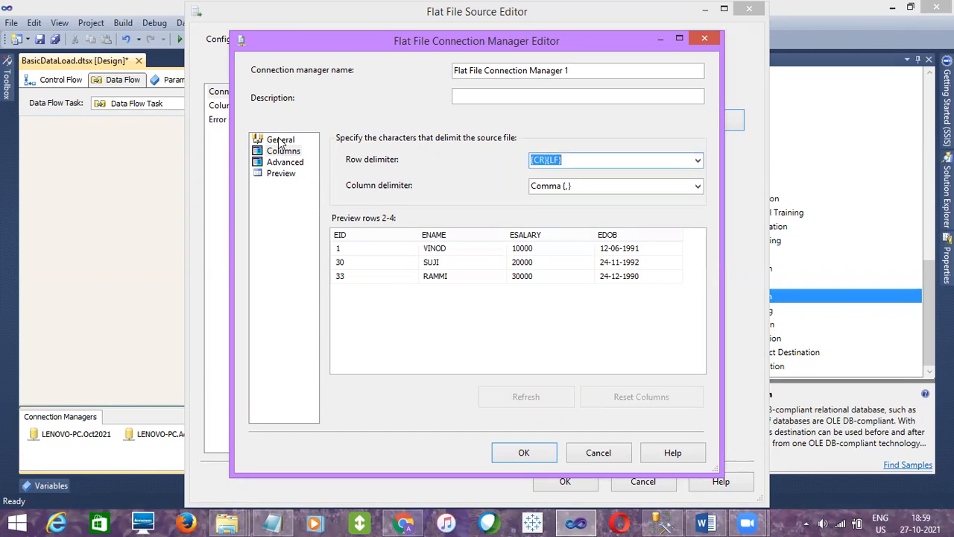
pyautogui.click(508, 295)
pyautogui.moveTo(422, 288); pyautogui.dragTo(418, 293)
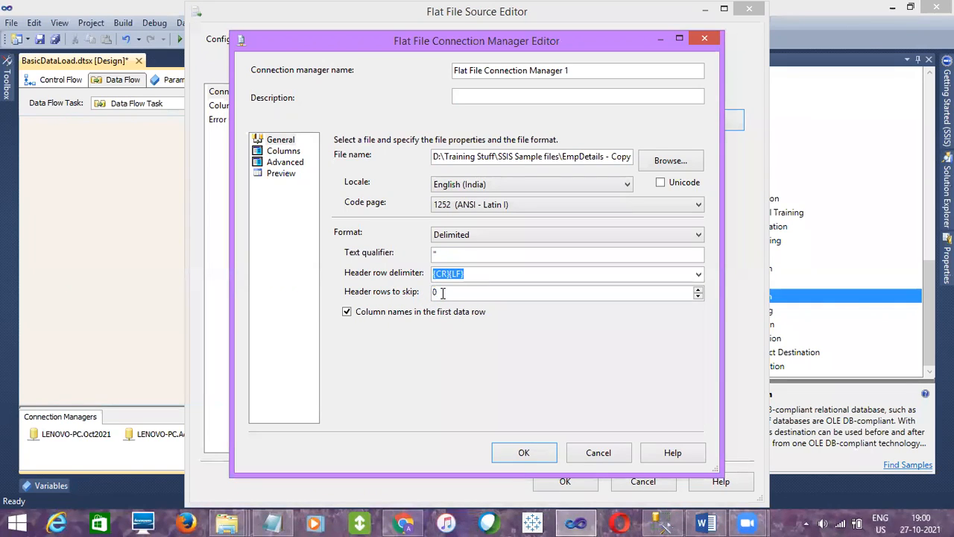
pyautogui.click(298, 152)
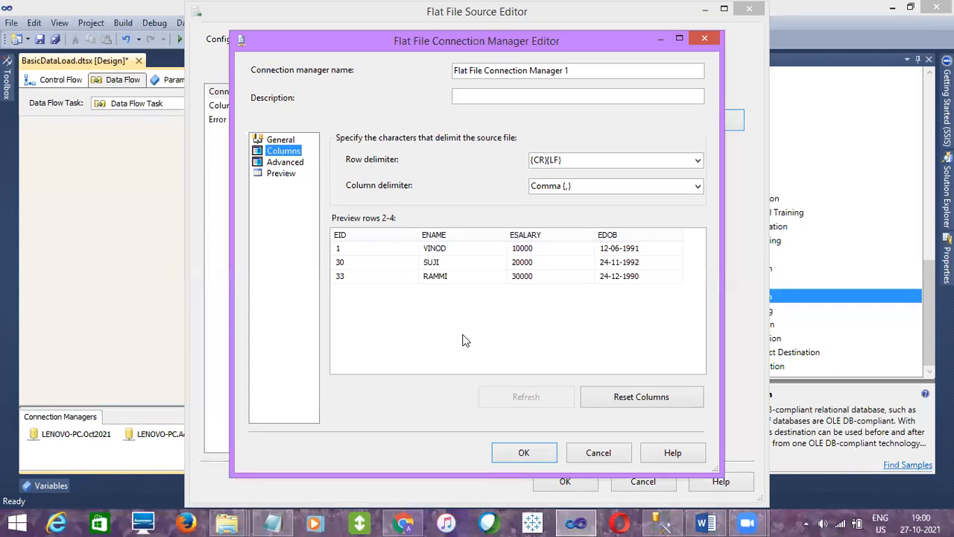
pyautogui.click(630, 395)
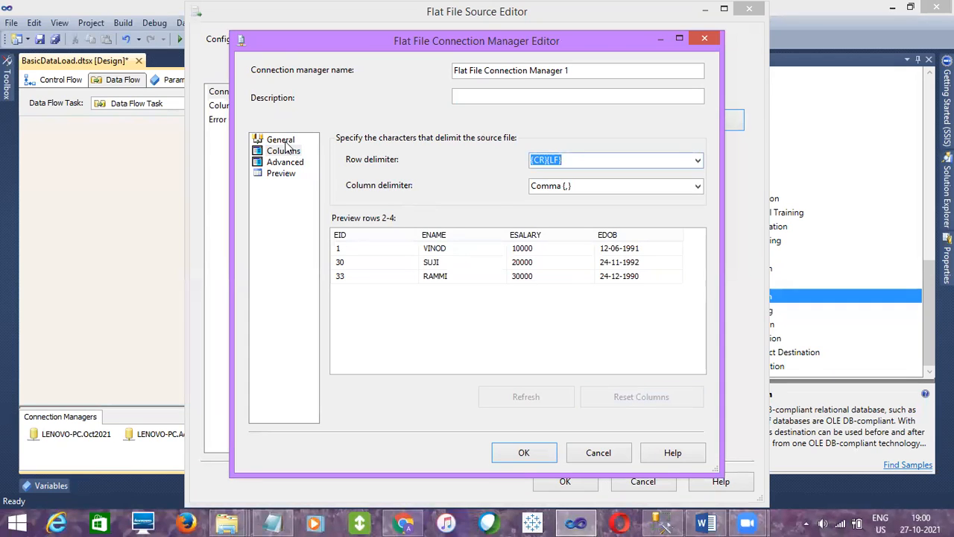
pyautogui.click(282, 140)
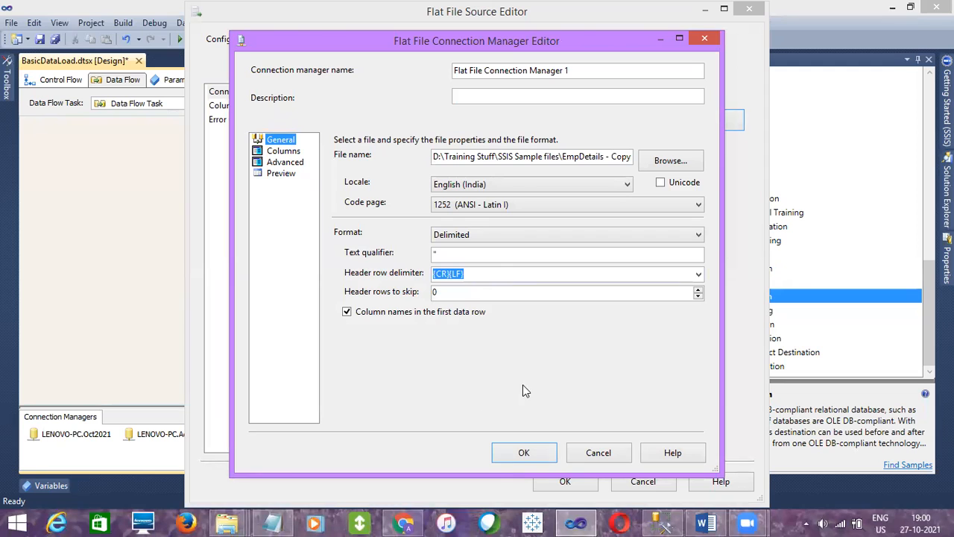
pyautogui.click(526, 455)
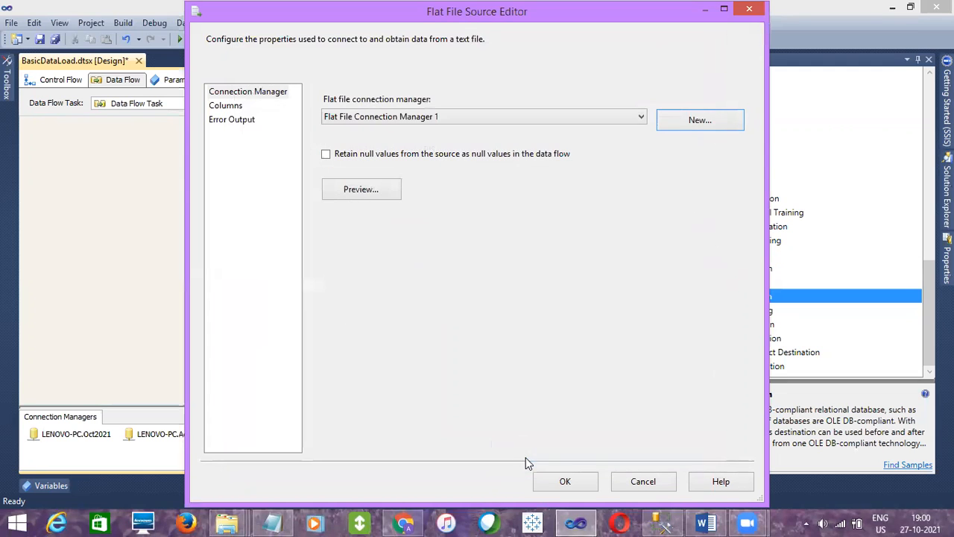
pyautogui.click(585, 484)
# - Apply the input-to-destination column mappings for EID, ENAME, ESALARY and EDOB in the OLE DB Destination
pyautogui.doubleClick(282, 257)
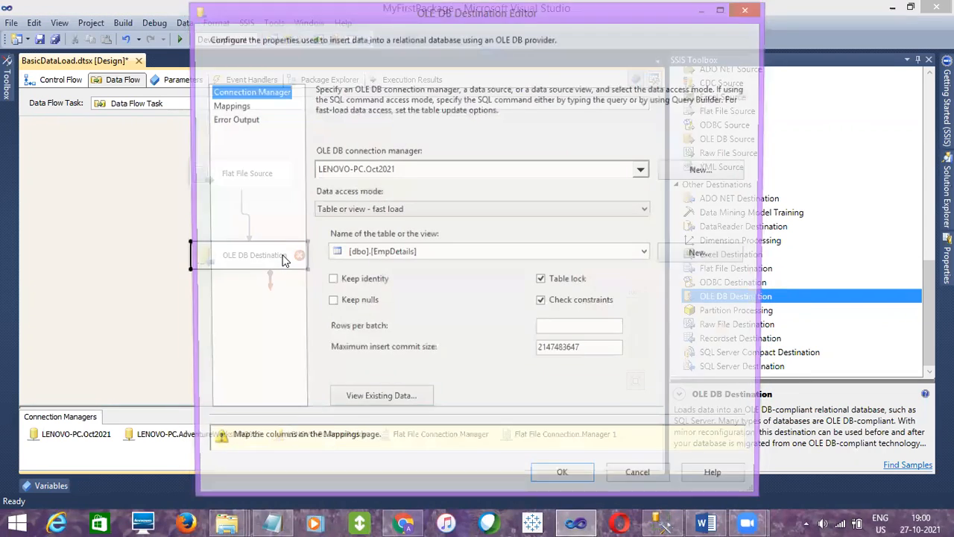
pyautogui.click(231, 106)
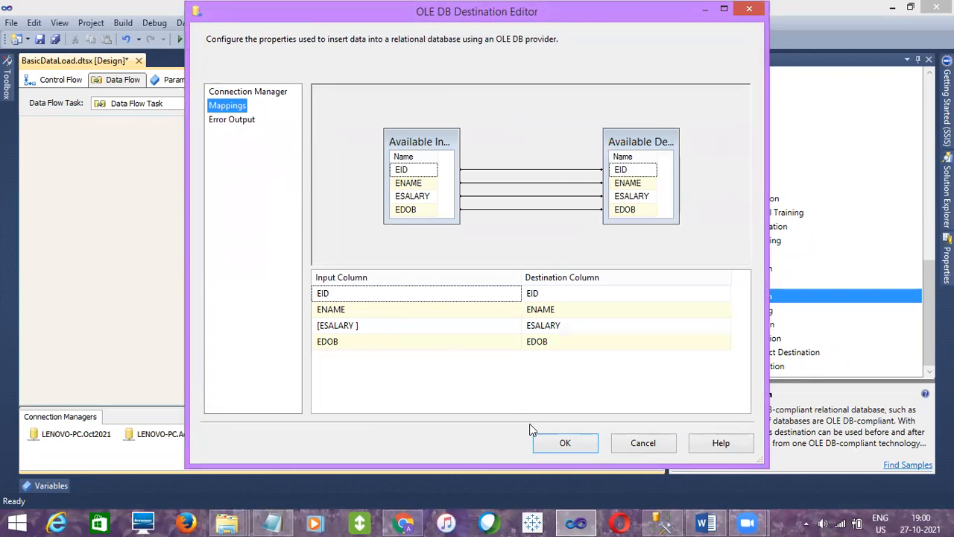
pyautogui.click(548, 443)
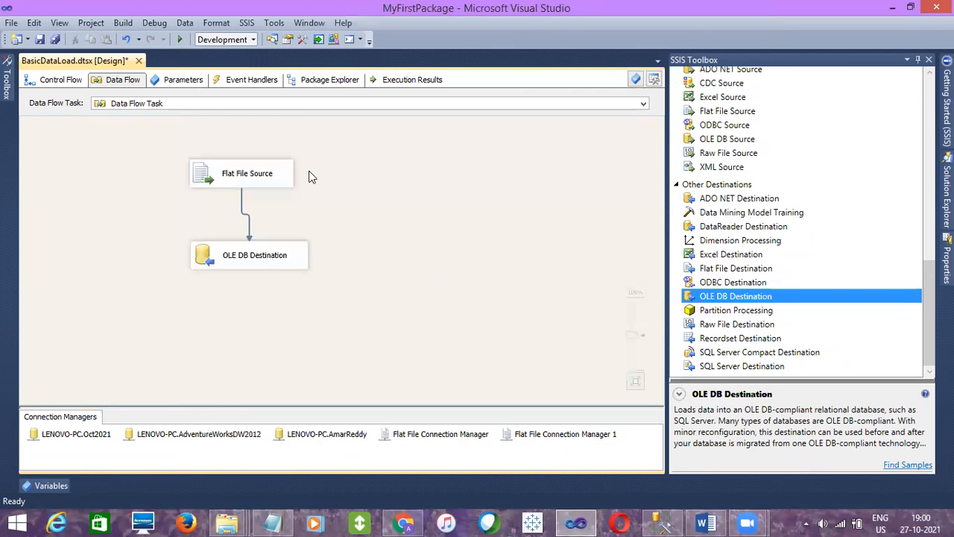
# - Open the EmpDetails - Copy text file from the SSIS Sample files folder to review its rows, and close it
pyautogui.moveTo(227, 522)
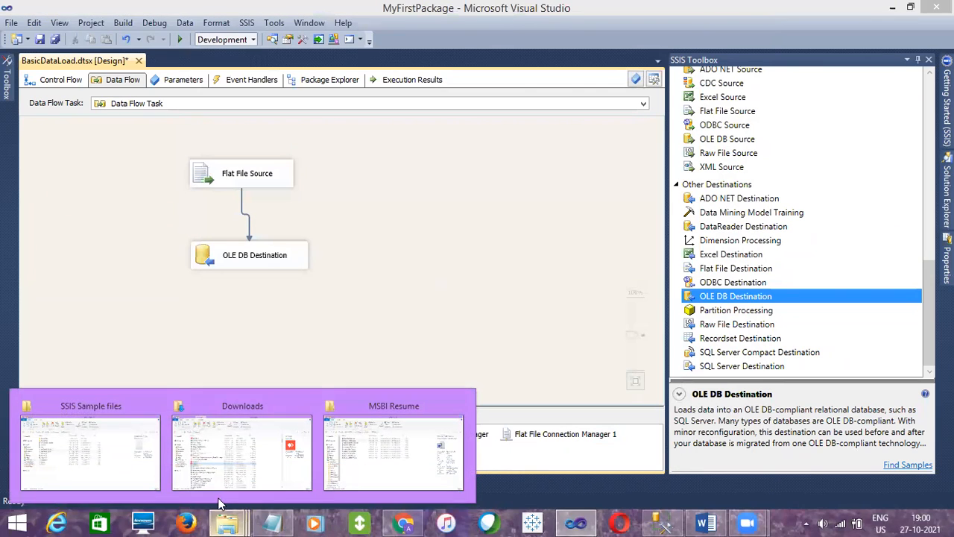
pyautogui.click(149, 456)
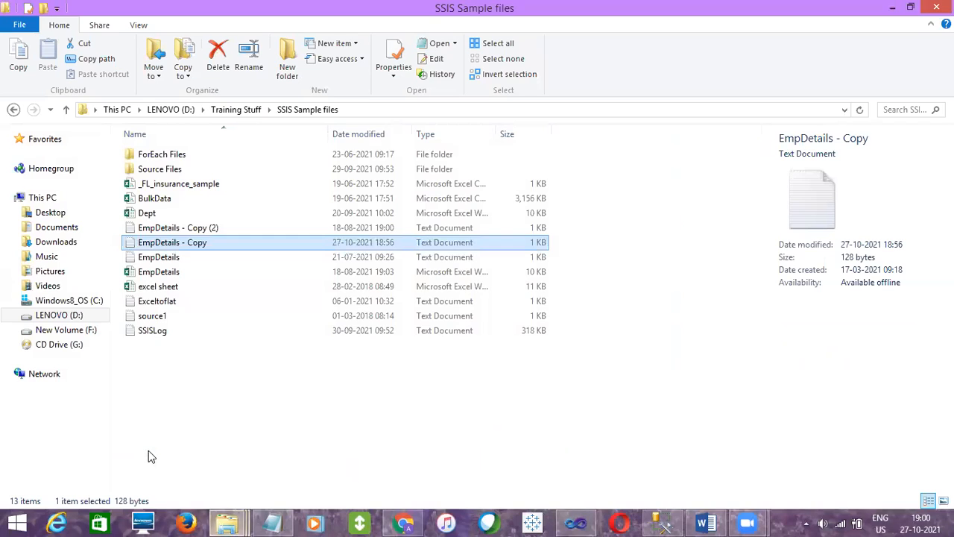
pyautogui.doubleClick(152, 242)
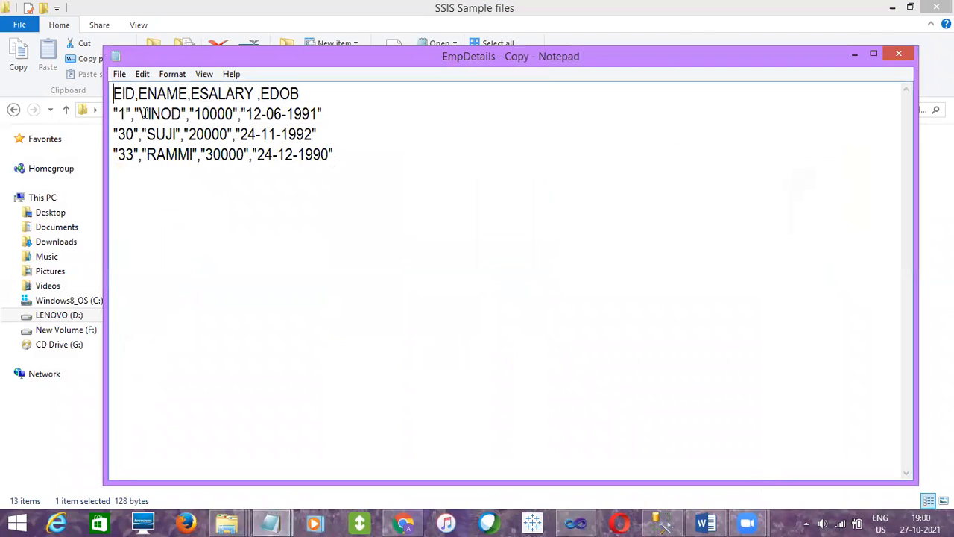
pyautogui.click(901, 55)
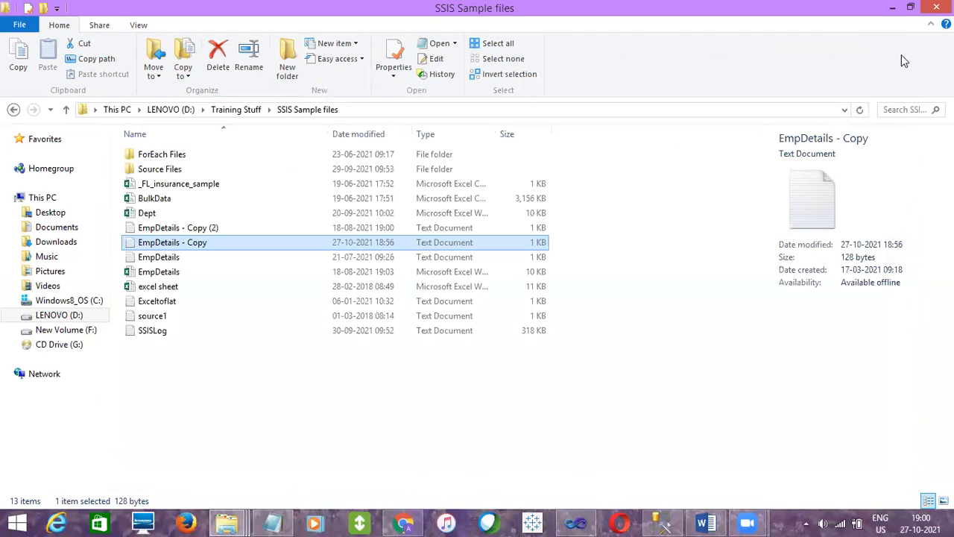
# - Switch back to Visual Studio, execute the Data Flow Task on its own, and open its data flow to check the run
pyautogui.click(567, 521)
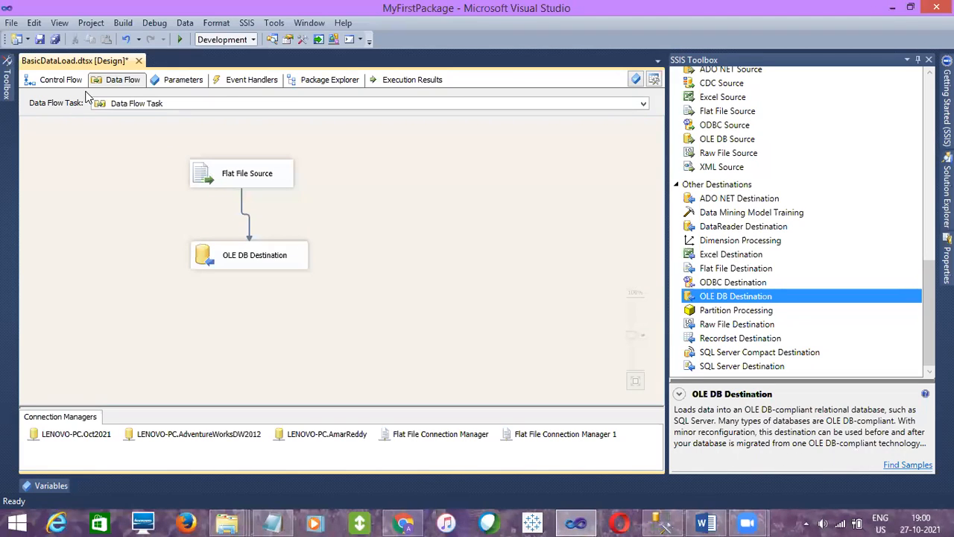
pyautogui.click(56, 80)
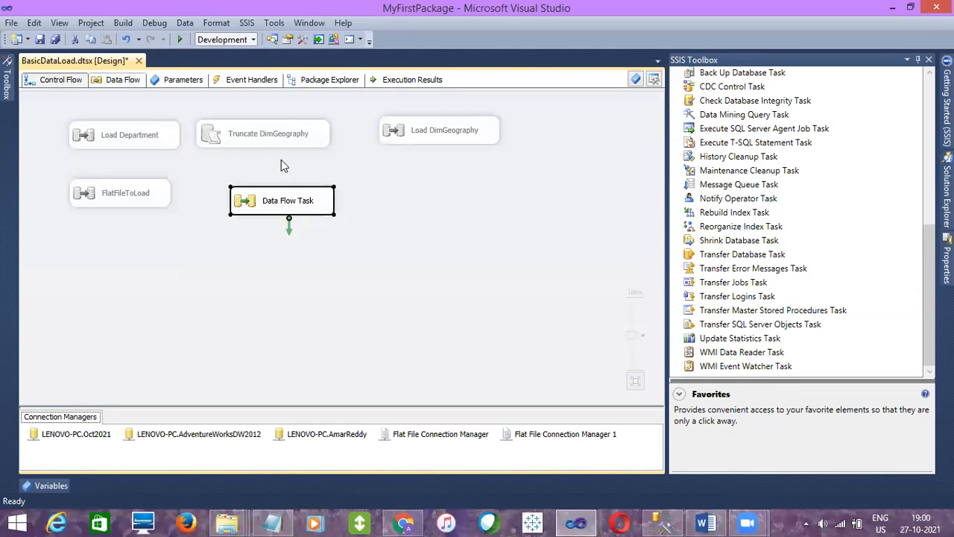
pyautogui.rightClick(297, 208)
pyautogui.click(344, 317)
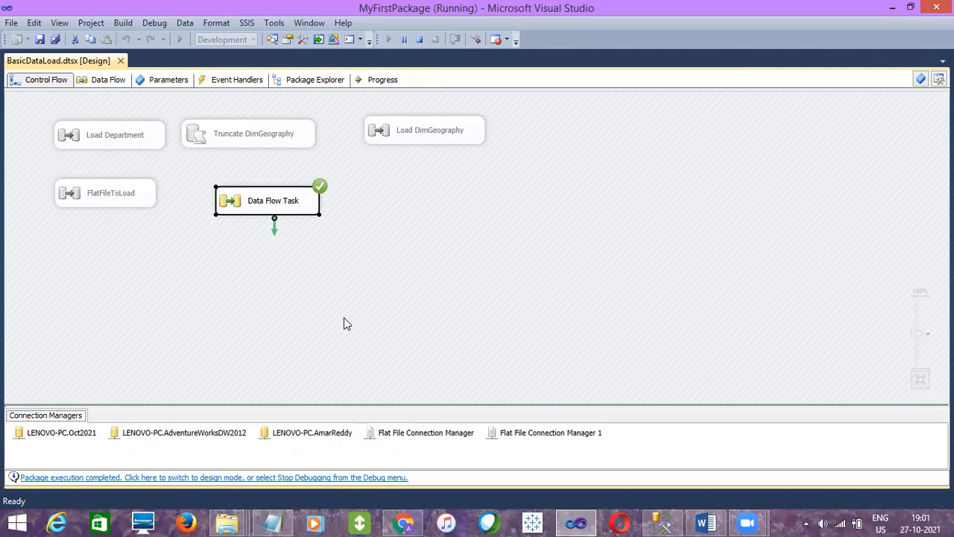
pyautogui.doubleClick(291, 203)
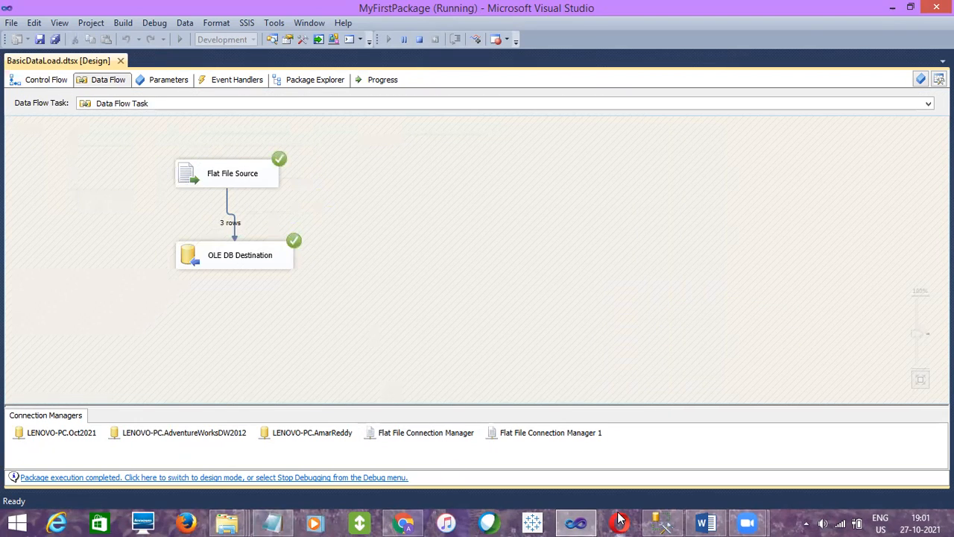
# - Rerun SELECT * FROM EmpDetails in SQL Server Management Studio and inspect the EID values of the last three rows
pyautogui.click(656, 522)
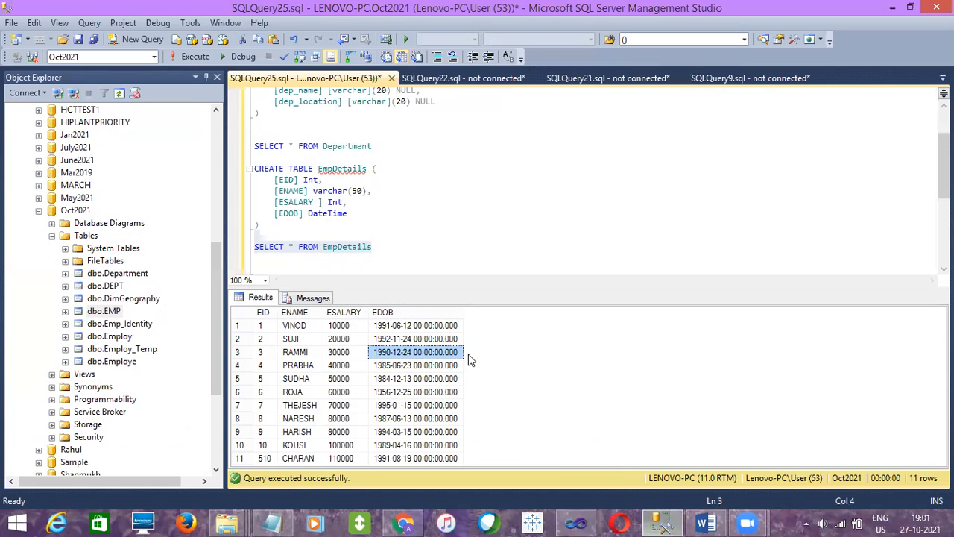
pyautogui.click(189, 61)
pyautogui.click(298, 379)
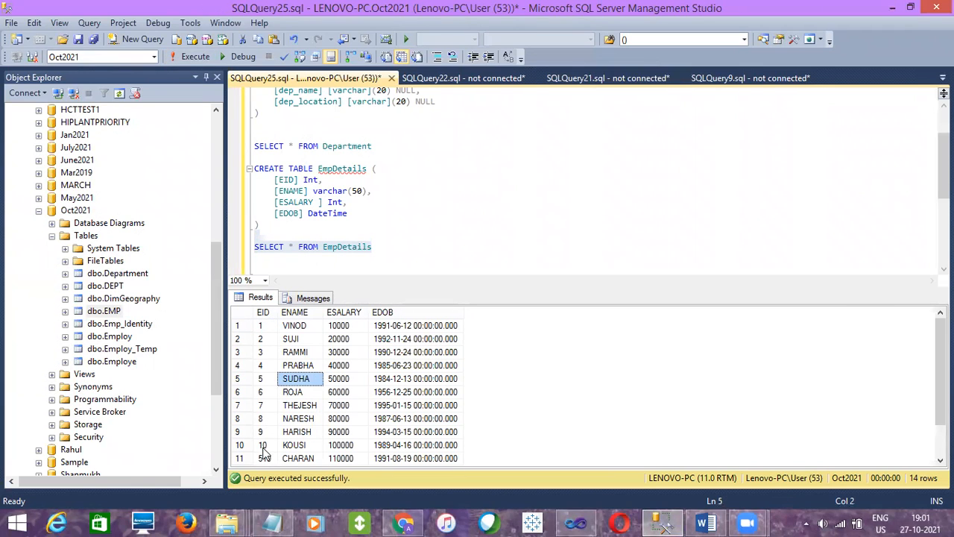
pyautogui.scroll(-1, 939, 373)
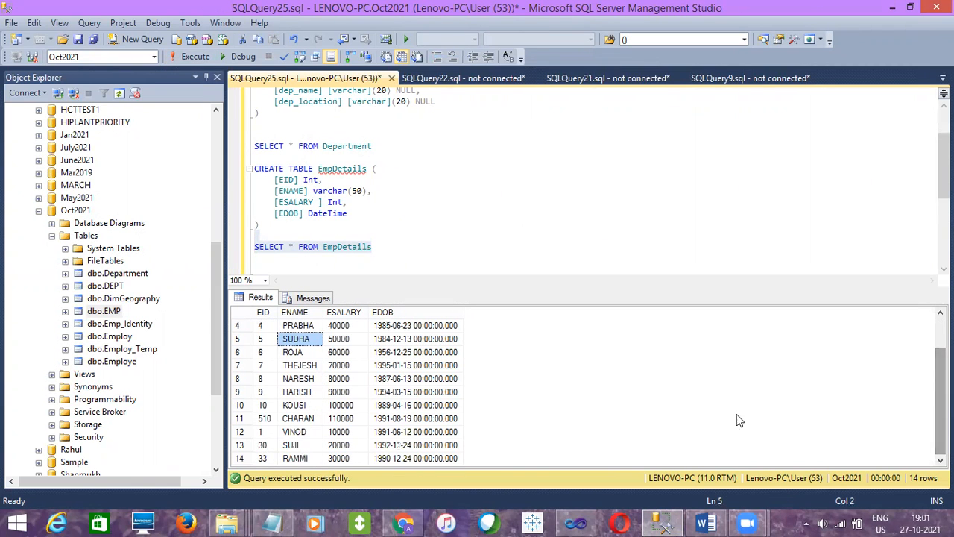
pyautogui.click(260, 432)
pyautogui.click(262, 446)
pyautogui.click(263, 458)
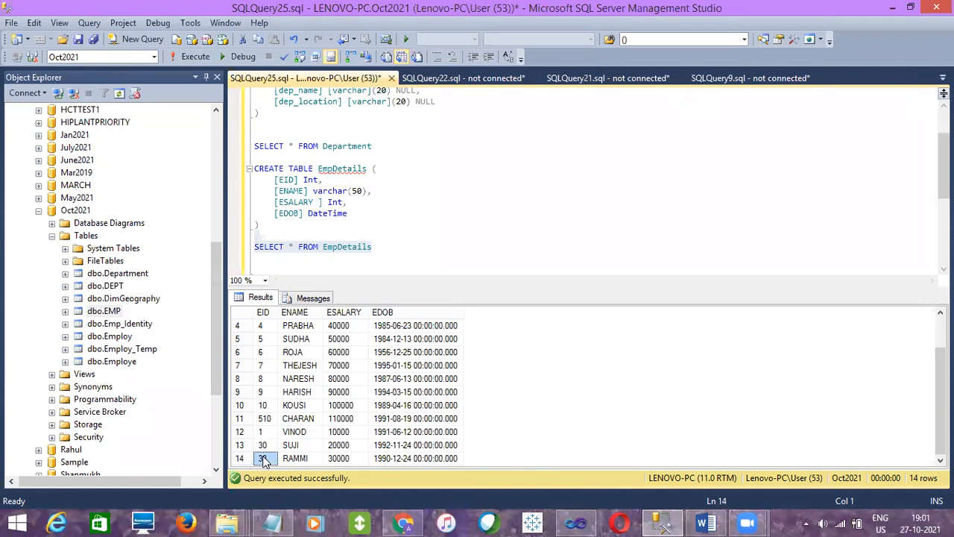
# - Reopen the EmpDetails - Copy text file to compare its records with the loaded table rows, and close it
pyautogui.moveTo(227, 521)
pyautogui.click(90, 468)
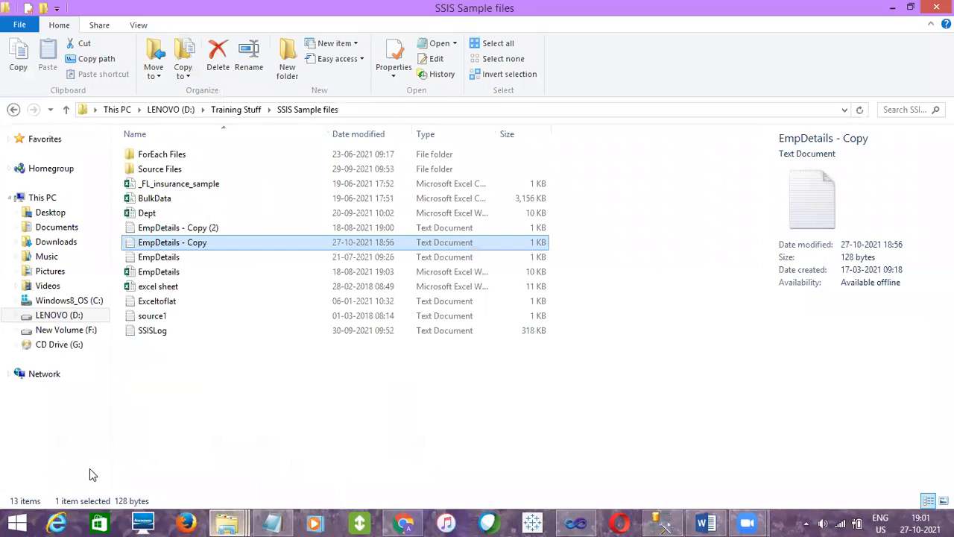
pyautogui.doubleClick(173, 243)
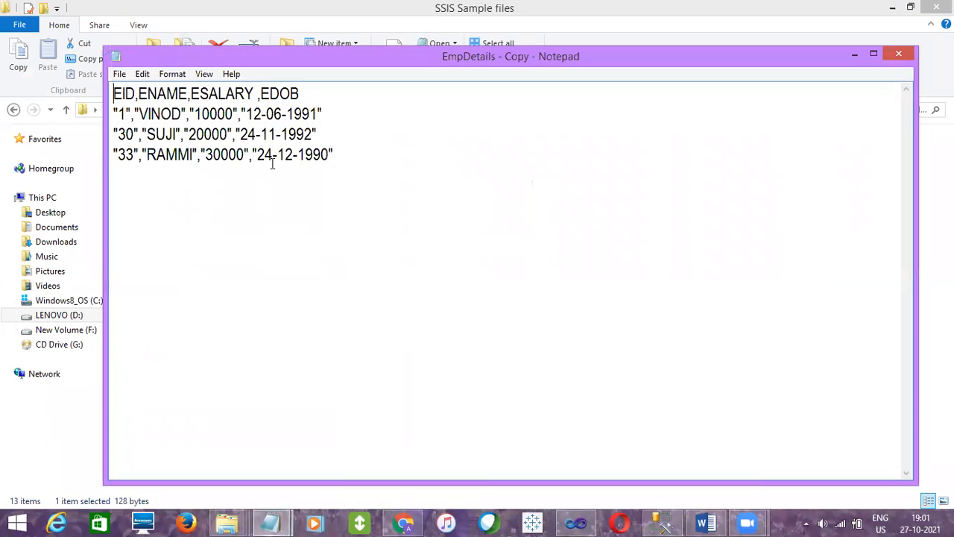
pyautogui.moveTo(324, 132); pyautogui.dragTo(313, 131)
pyautogui.click(897, 53)
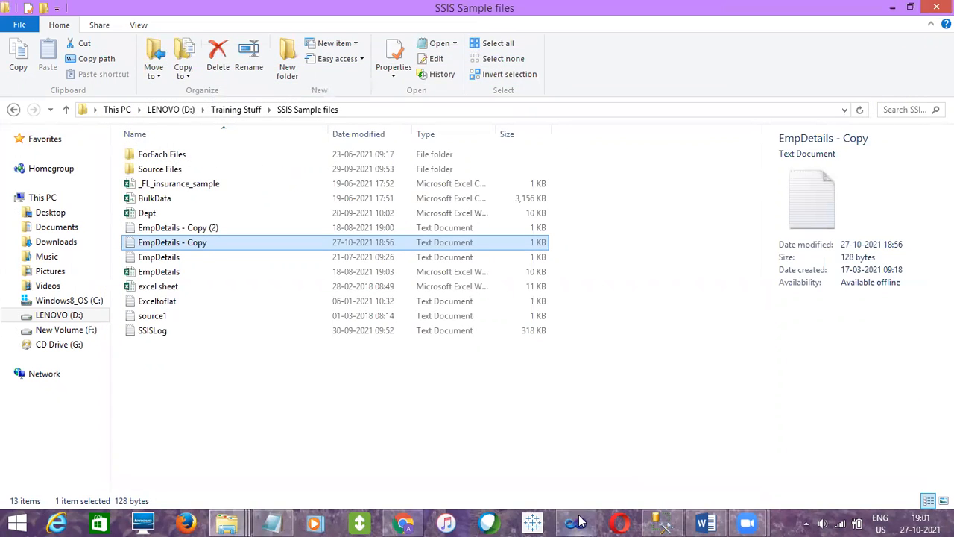
# - Try an empty text qualifier in Flat File Connection Manager 1, check the column preview, and discard the change
pyautogui.click(580, 521)
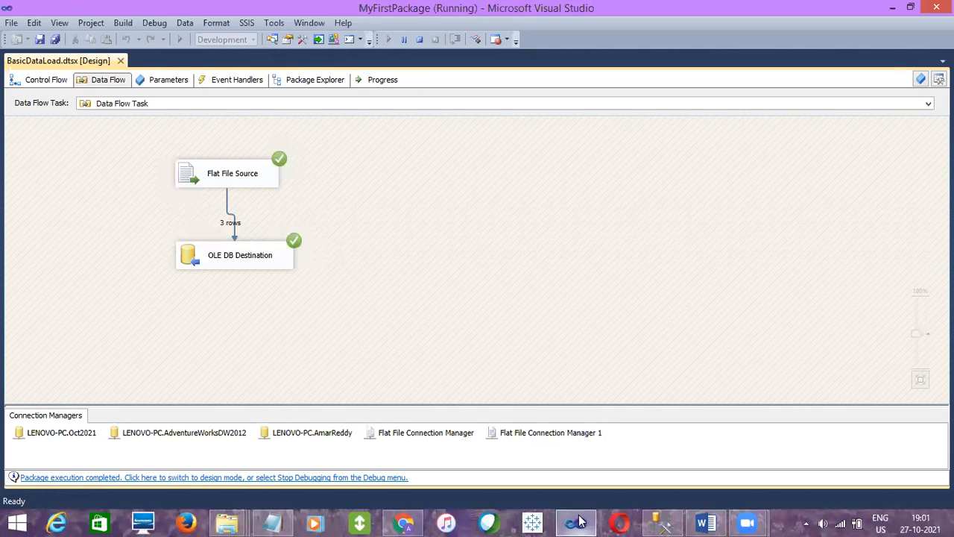
pyautogui.doubleClick(521, 433)
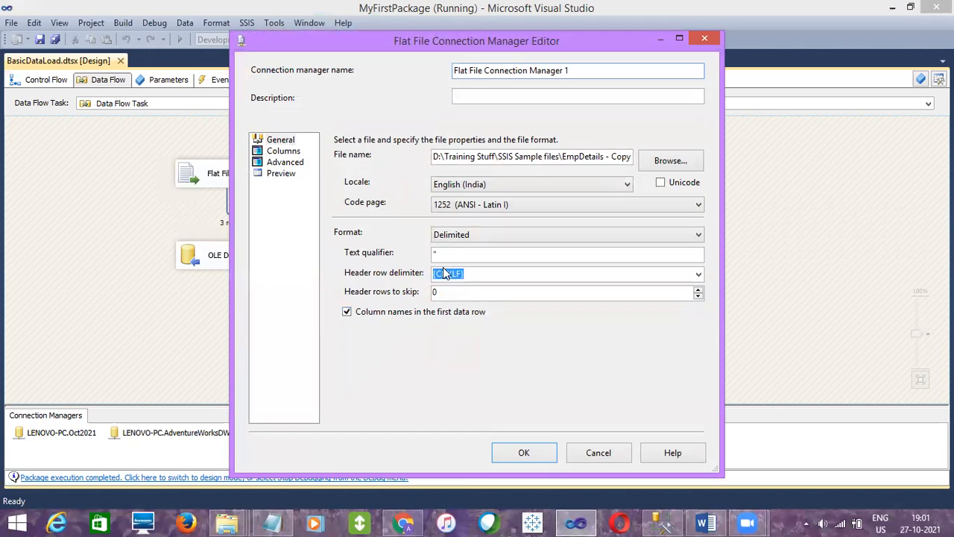
pyautogui.moveTo(449, 254); pyautogui.dragTo(433, 255)
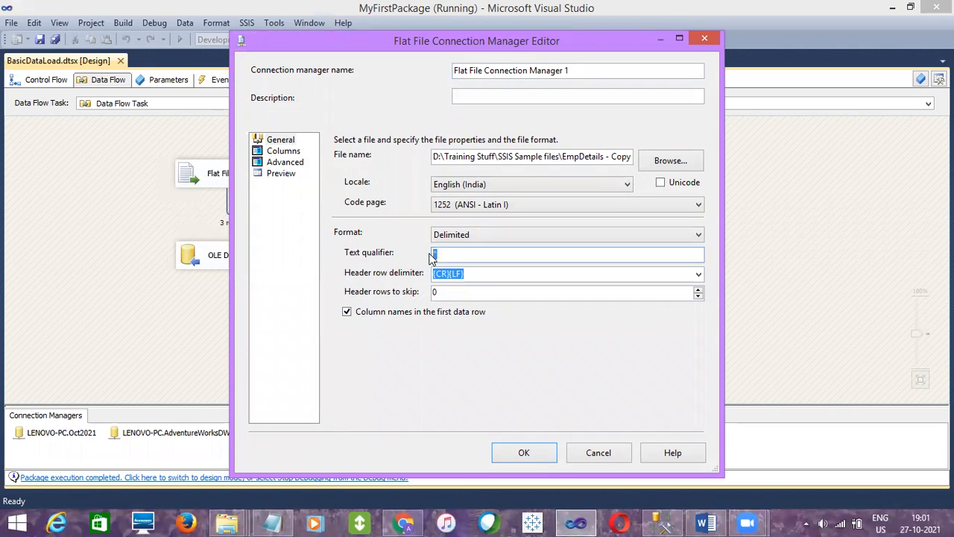
pyautogui.press('Delete')
pyautogui.click(283, 151)
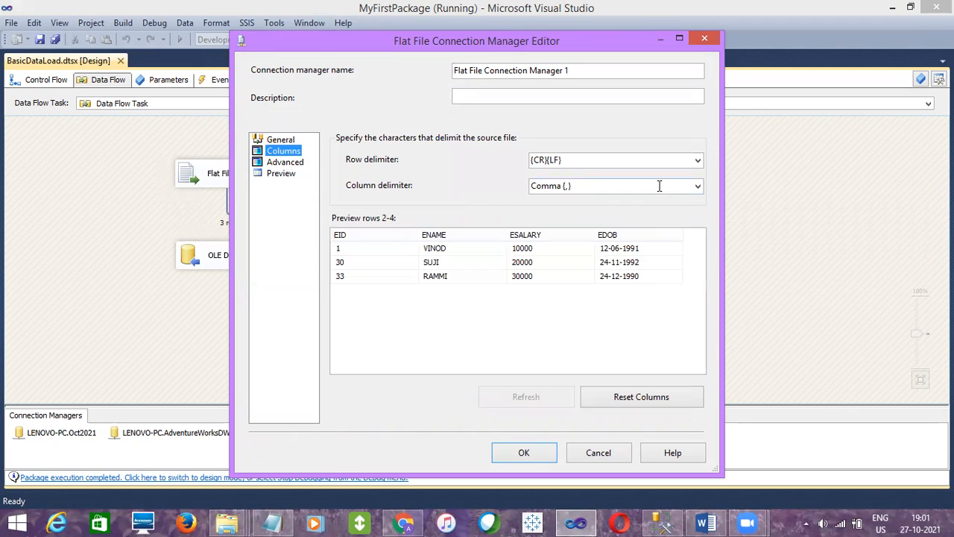
pyautogui.click(599, 451)
# - Stop debugging the package and replace the commas in the header row of the EmpDetails - Copy text file with |
pyautogui.click(419, 38)
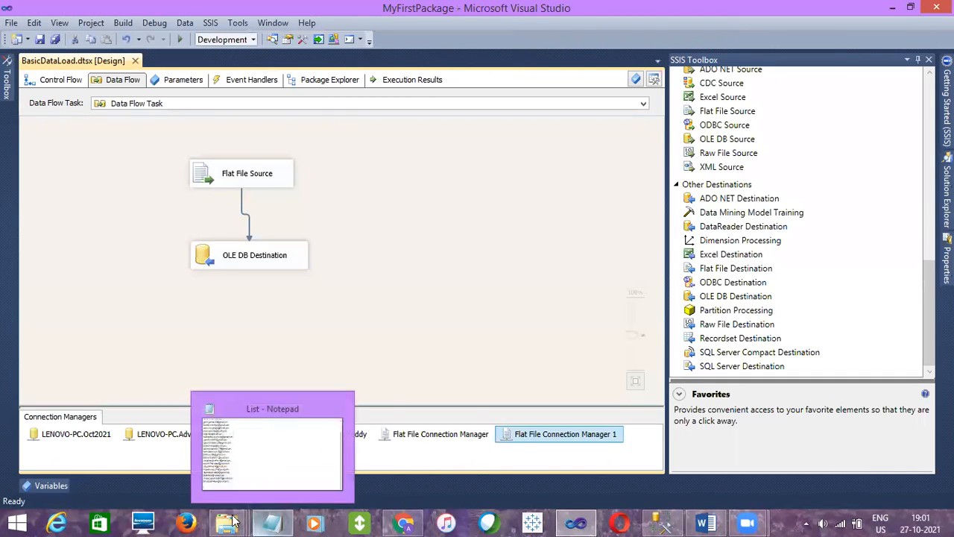
pyautogui.moveTo(227, 522)
pyautogui.click(89, 460)
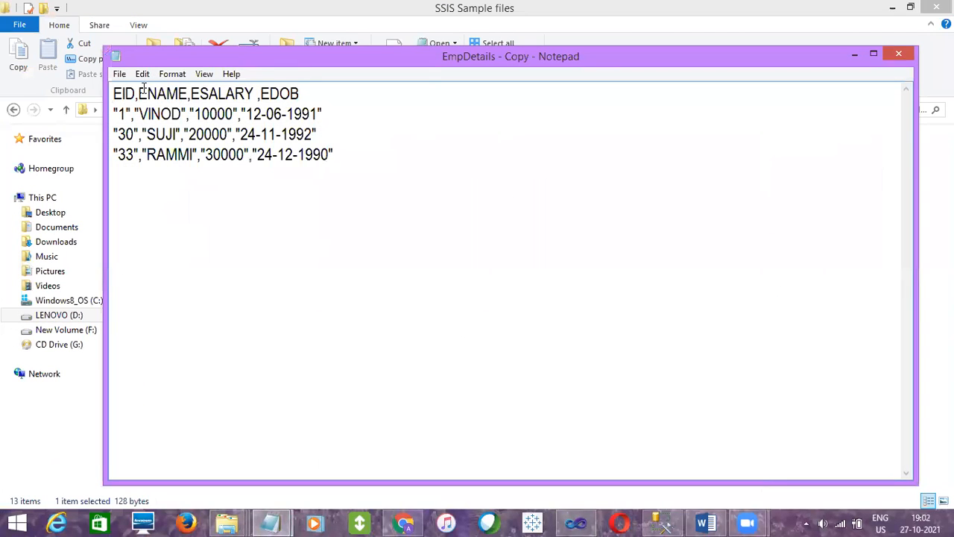
pyautogui.moveTo(138, 94); pyautogui.dragTo(137, 94)
pyautogui.write('|')
pyautogui.press('BackSpace')
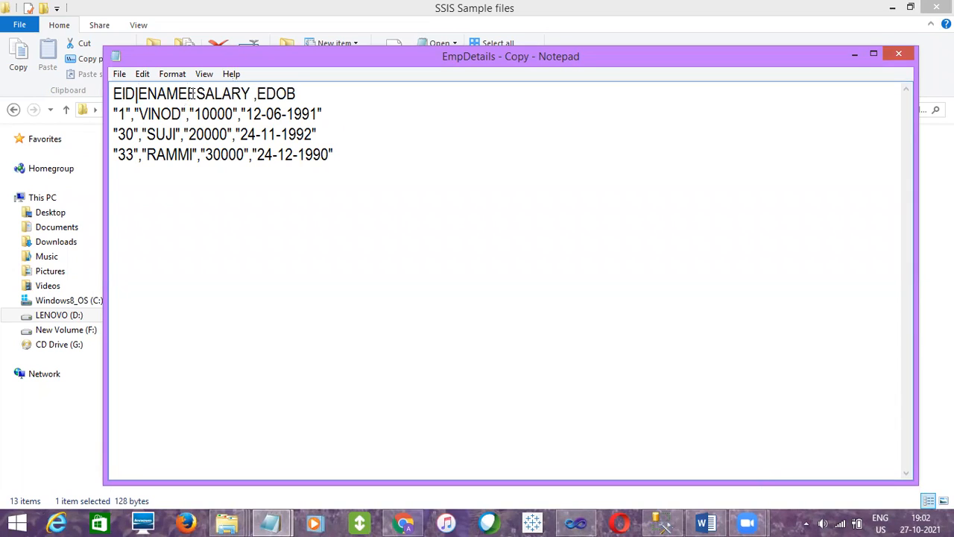
pyautogui.write('|')
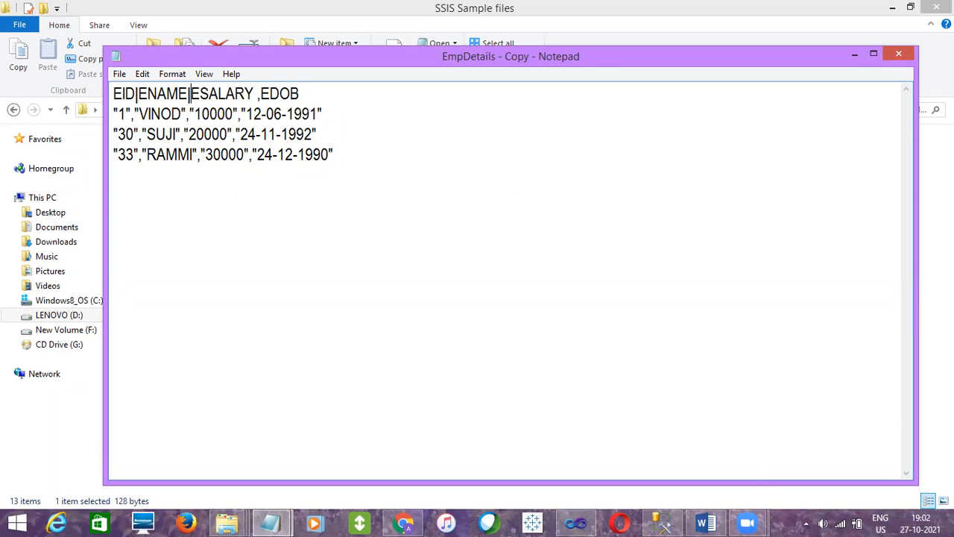
pyautogui.click(261, 95)
pyautogui.press('BackSpace')
pyautogui.write('|')
# - Replace the comma separators in the first data row of the text file with |, keeping the double quotes
pyautogui.click(241, 115)
pyautogui.press('BackSpace')
pyautogui.write('|')
pyautogui.click(189, 116)
pyautogui.press('BackSpace')
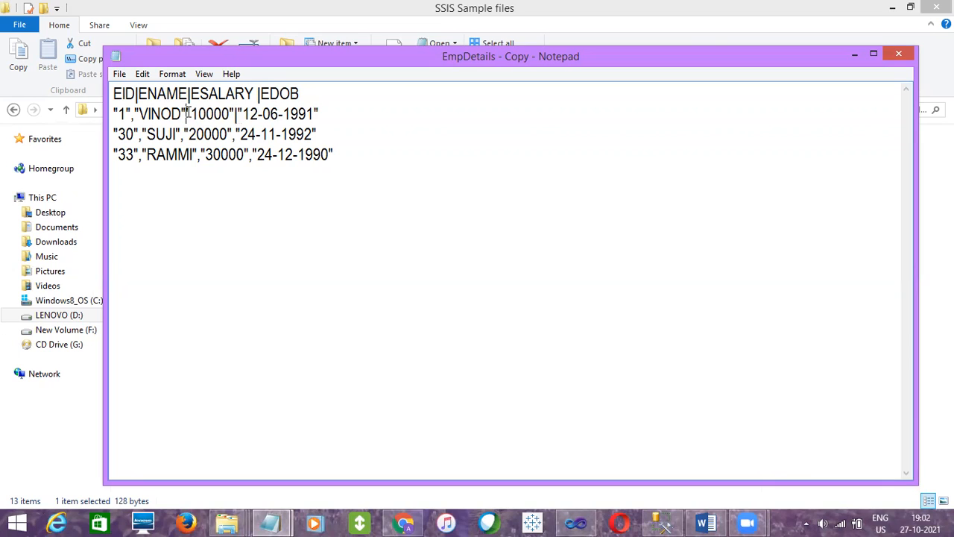
pyautogui.write('|')
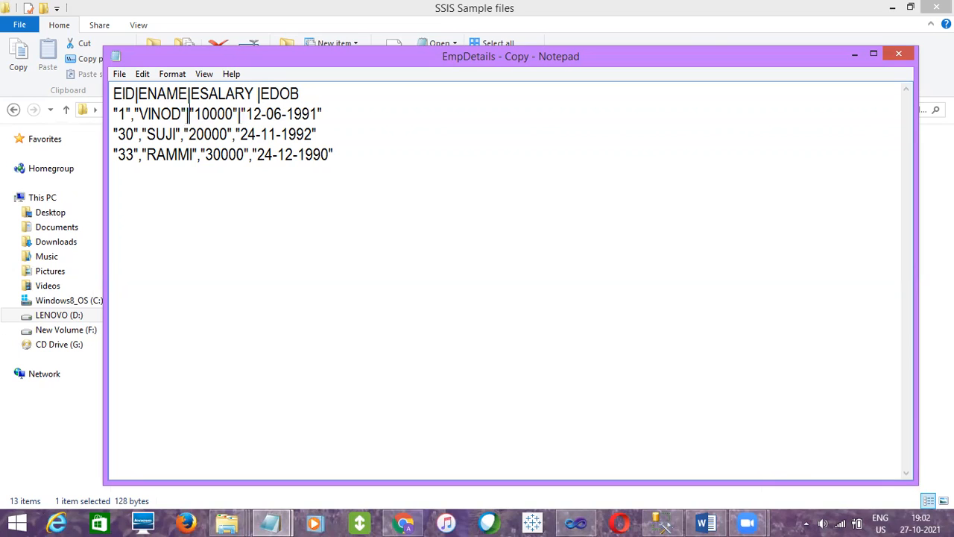
pyautogui.click(133, 114)
pyautogui.press('BackSpace')
pyautogui.write('|')
# - Replace the comma separators in the second data row, the one with EID 30, with |
pyautogui.press('BackSpace')
pyautogui.write('|')
pyautogui.click(183, 135)
pyautogui.press('BackSpace')
pyautogui.write('|')
pyautogui.click(236, 134)
pyautogui.press('BackSpace')
pyautogui.write('|')
# - Replace the comma separators in the third data row, the one with EID 33, with | and leave the text file
pyautogui.click(251, 154)
pyautogui.press('BackSpace')
pyautogui.write('|')
pyautogui.click(200, 154)
pyautogui.press('BackSpace')
pyautogui.write('|')
pyautogui.click(141, 154)
pyautogui.press('BackSpace')
pyautogui.write('|')
pyautogui.click(347, 152)
pyautogui.hotkey('alt', 'Tab')
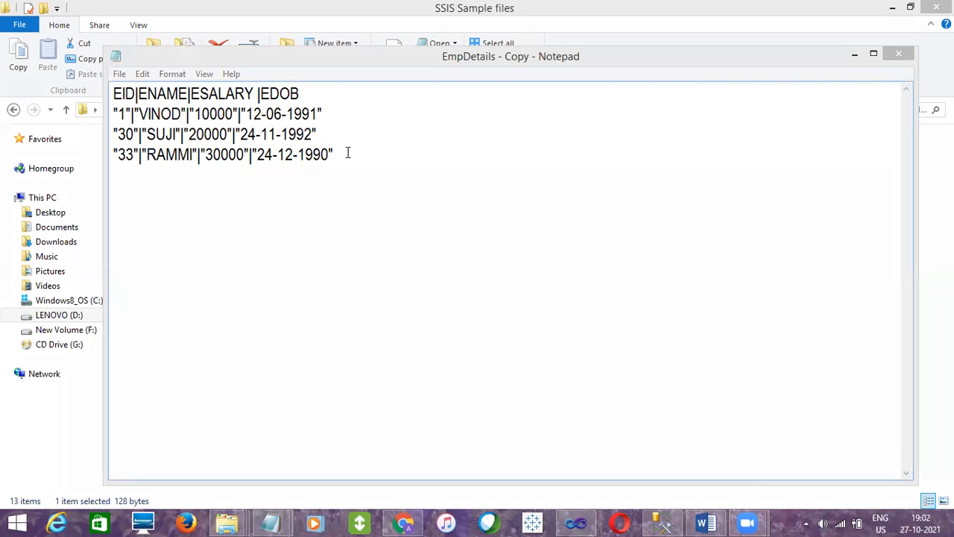
# - Close the EmpDetails - Copy text file, switch to Visual Studio and save the BasicDataLoad package
pyautogui.click(890, 56)
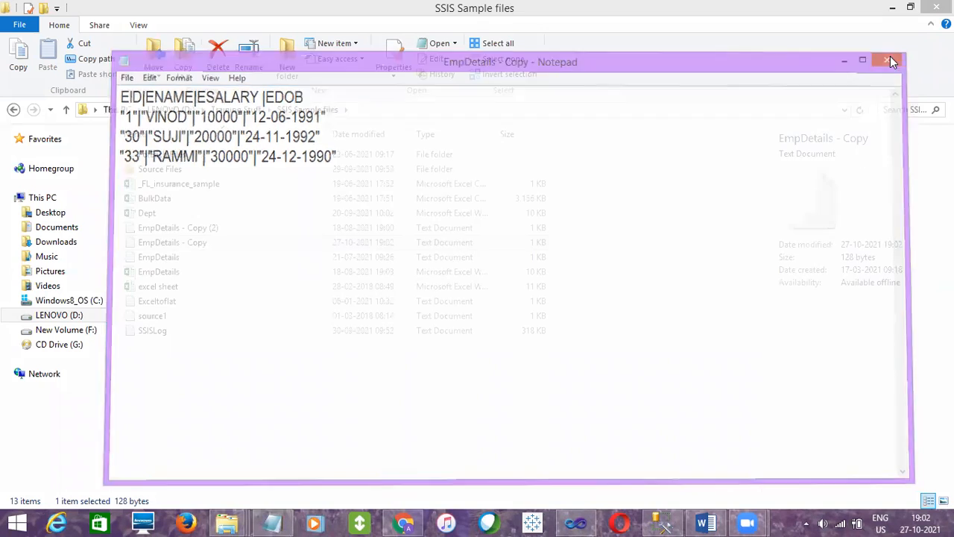
pyautogui.click(198, 435)
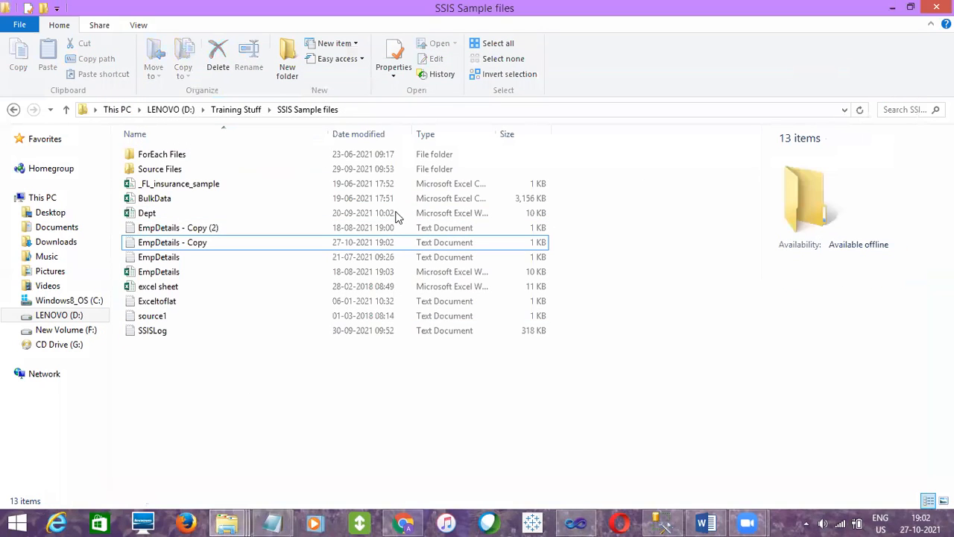
pyautogui.click(400, 96)
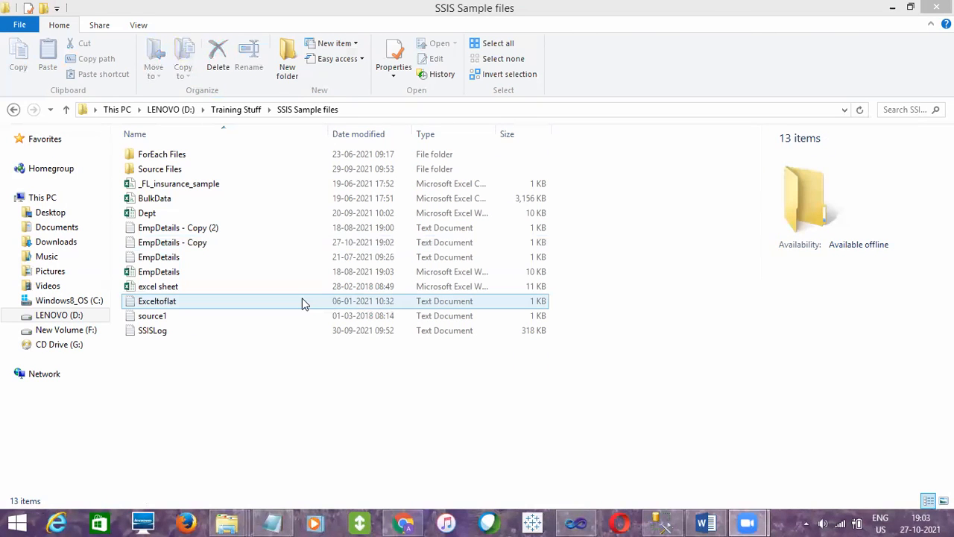
pyautogui.click(272, 381)
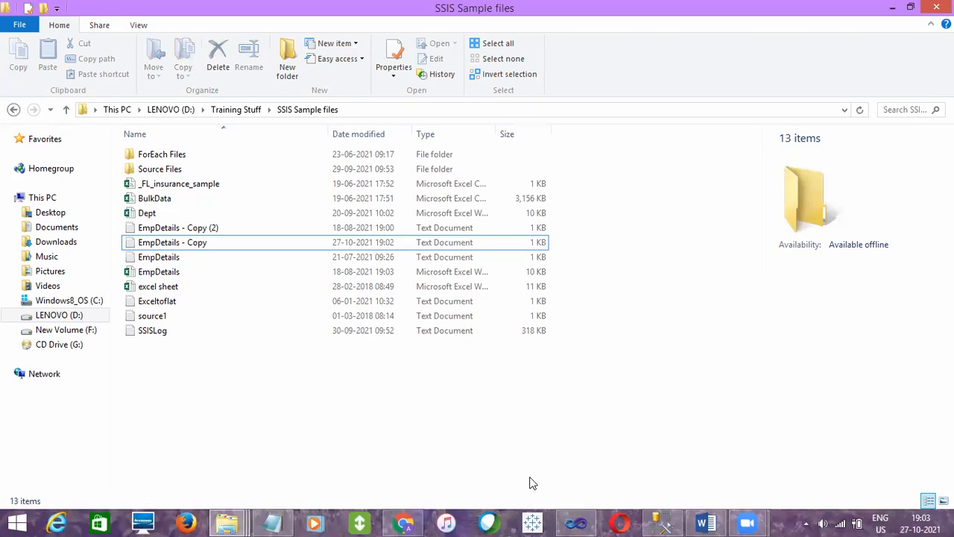
pyautogui.click(575, 522)
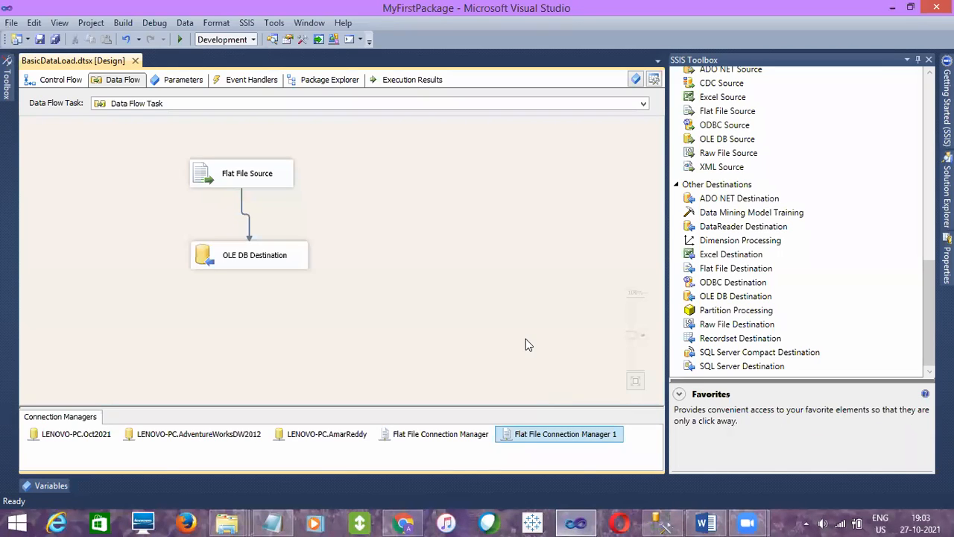
pyautogui.click(40, 39)
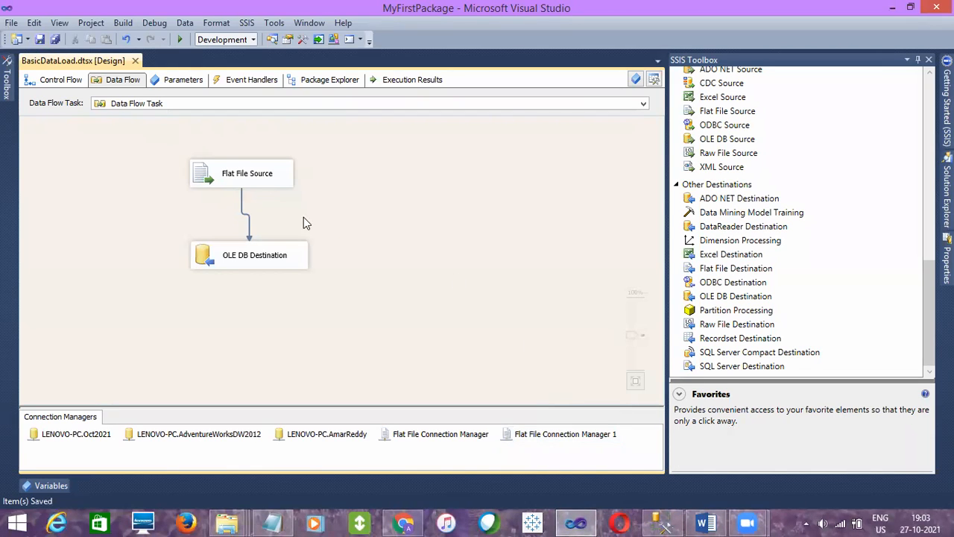
pyautogui.click(252, 253)
pyautogui.click(355, 259)
pyautogui.click(61, 81)
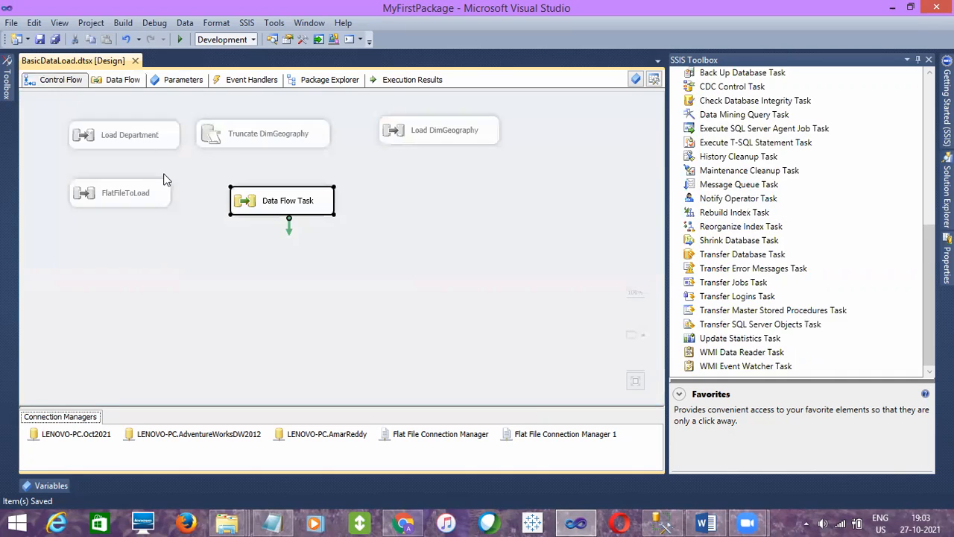
pyautogui.click(176, 202)
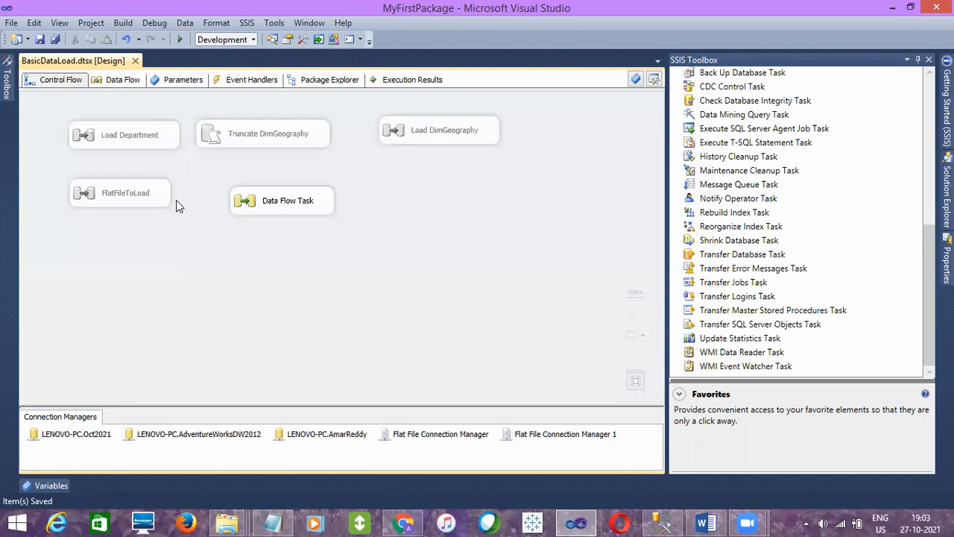
pyautogui.click(287, 196)
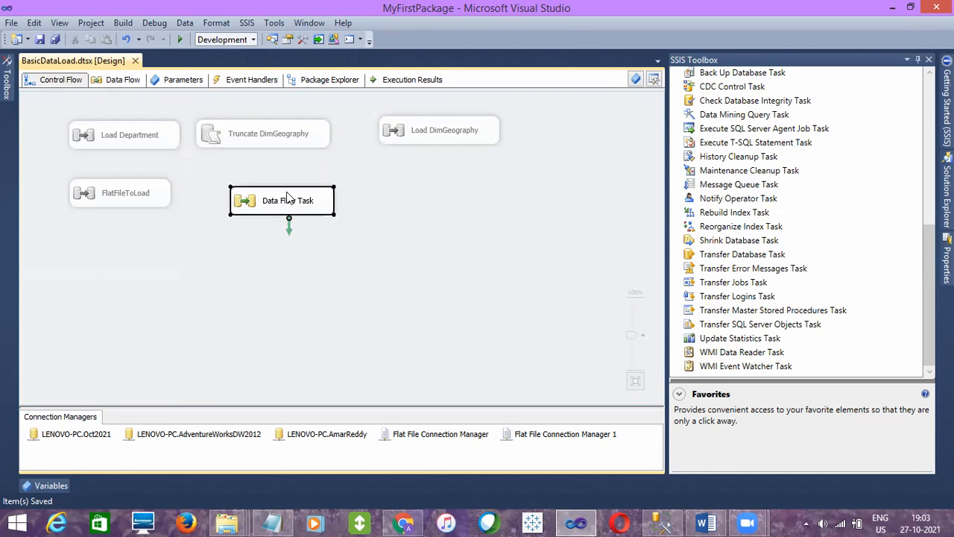
pyautogui.click(271, 273)
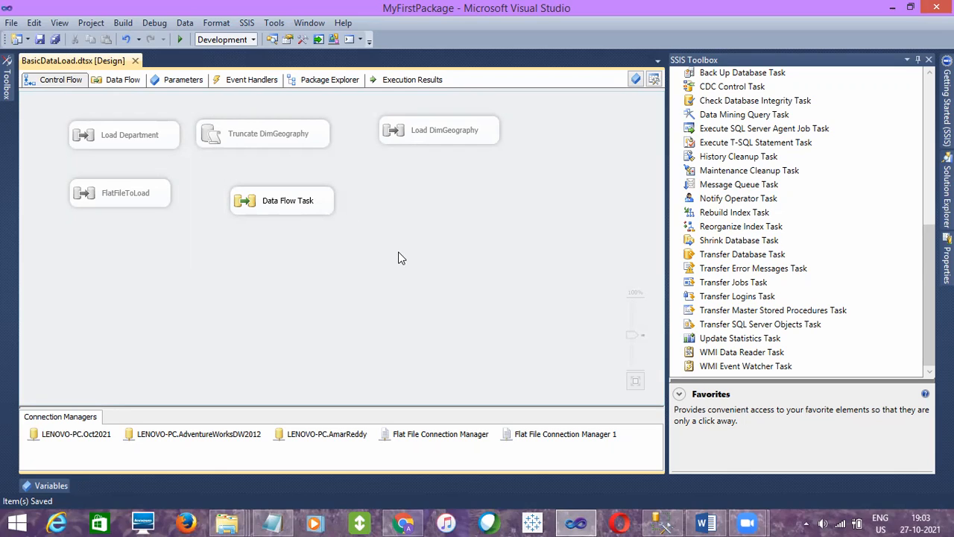
pyautogui.click(331, 210)
pyautogui.click(343, 242)
pyautogui.click(301, 213)
pyautogui.rightClick(300, 212)
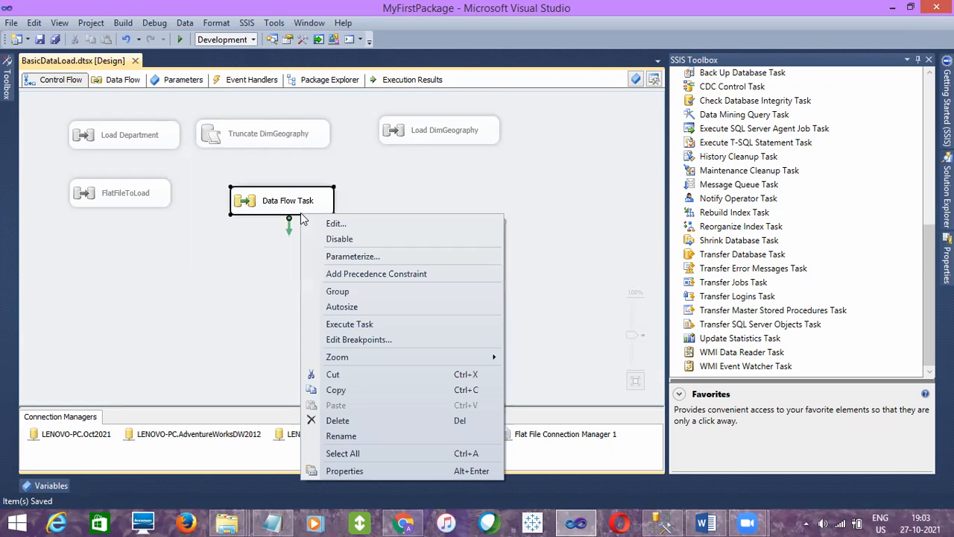
pyautogui.click(253, 263)
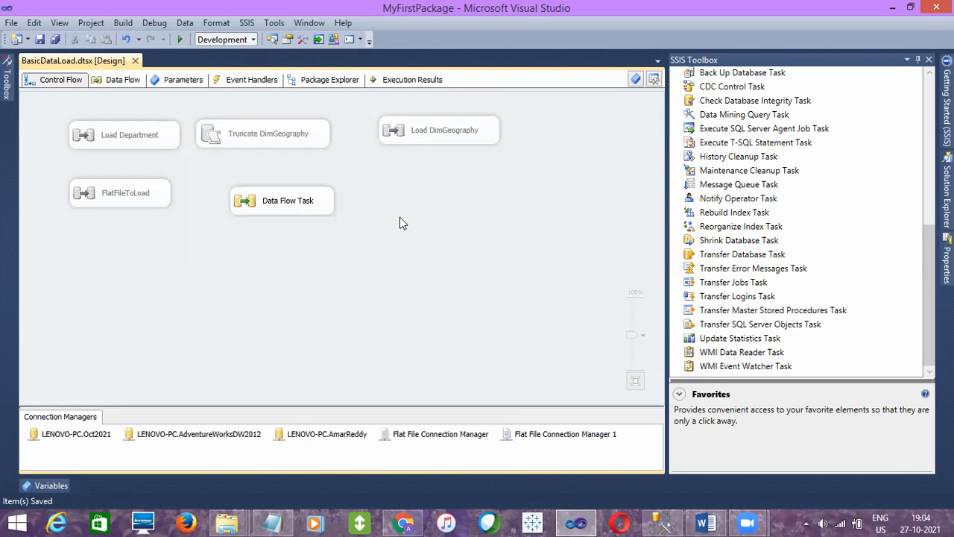
pyautogui.click(283, 205)
pyautogui.click(270, 251)
# - Open the EmpDetails - Copy text file in the SSIS Sample files folder to check its delimiters, and close it
pyautogui.click(228, 521)
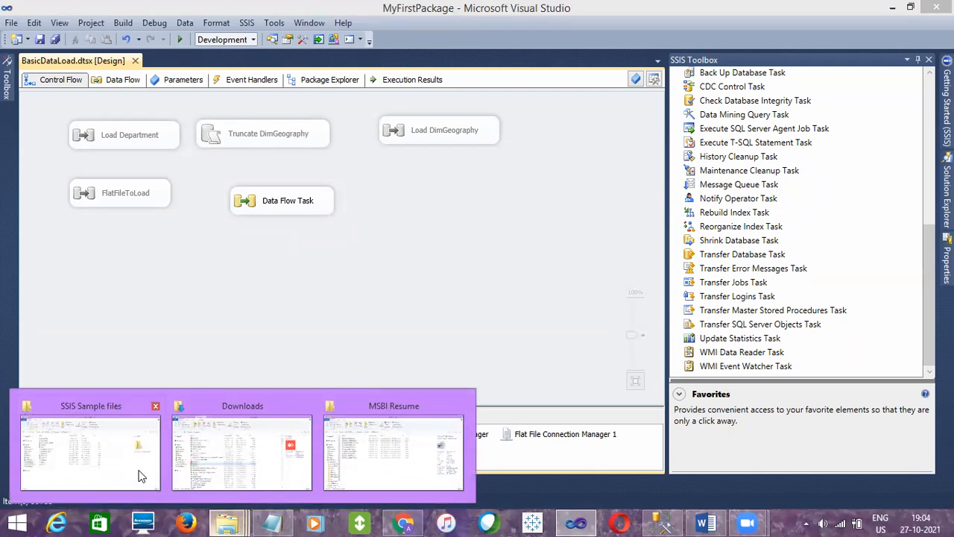
pyautogui.click(135, 468)
pyautogui.click(166, 245)
pyautogui.doubleClick(166, 244)
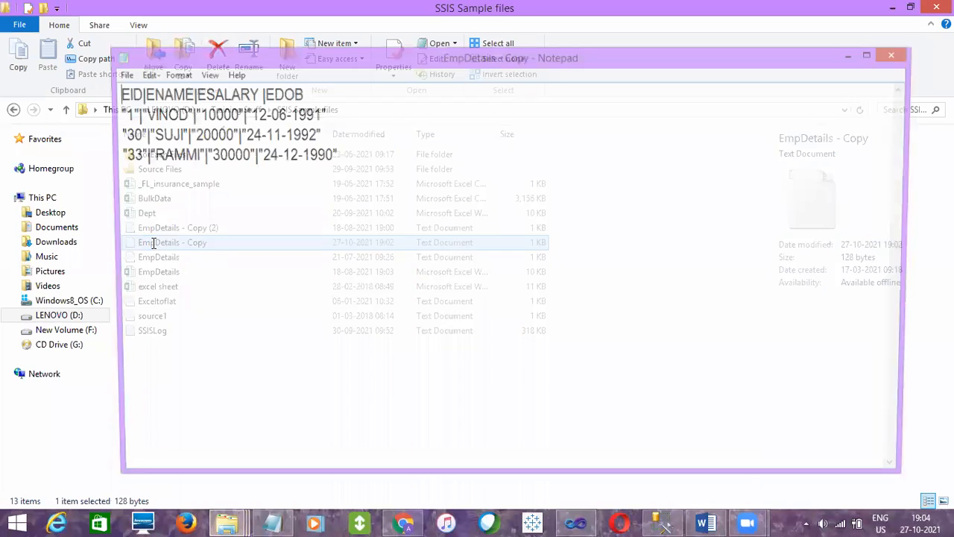
pyautogui.click(888, 51)
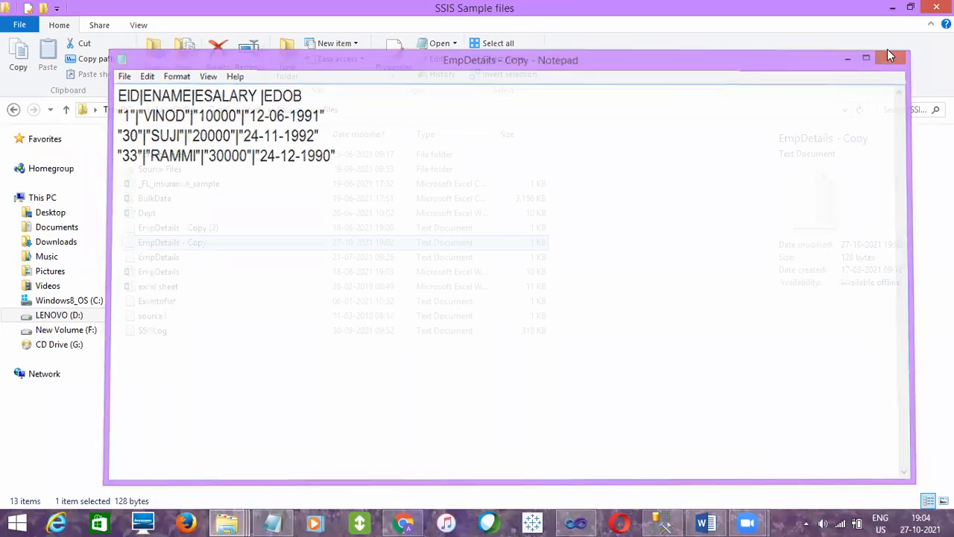
# - Open the column settings of Flat File Connection Manager 1 in Visual Studio and examine the preview rows with the EID column widened
pyautogui.click(576, 522)
pyautogui.click(557, 439)
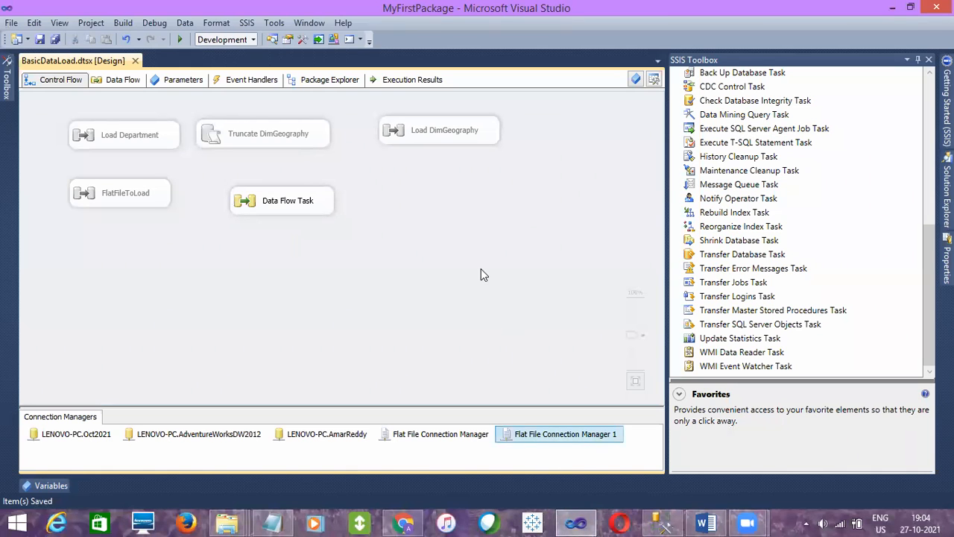
pyautogui.click(284, 153)
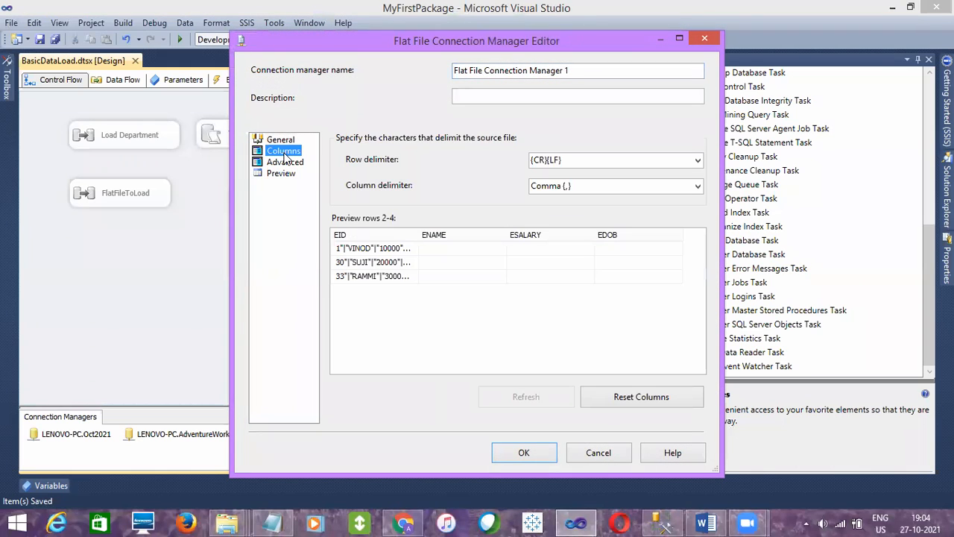
pyautogui.moveTo(418, 234); pyautogui.dragTo(500, 234)
pyautogui.click(397, 254)
pyautogui.click(400, 263)
pyautogui.click(404, 276)
pyautogui.click(406, 265)
pyautogui.click(409, 248)
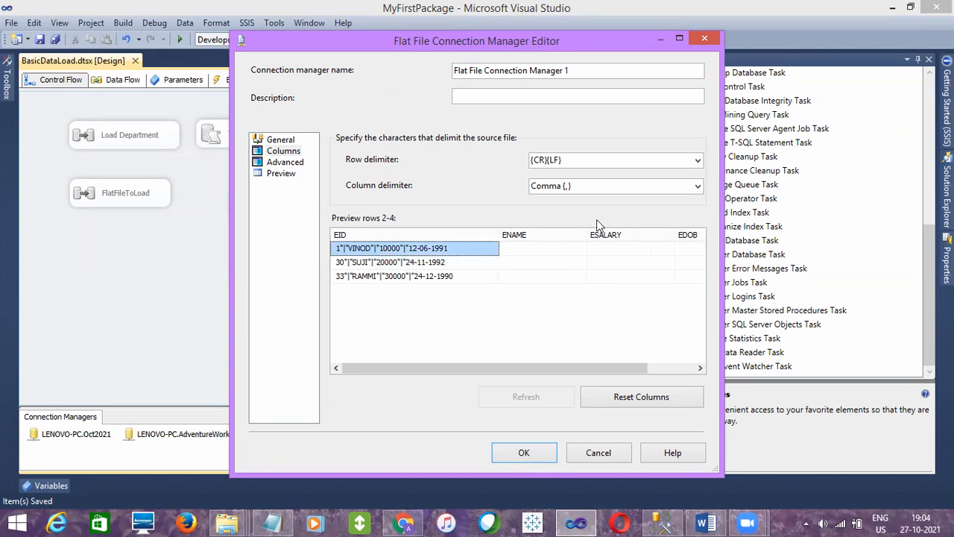
# - Set the column delimiter of Flat File Connection Manager 1 to Vertical Bar {|}, reset the columns and accept the changes
pyautogui.click(697, 186)
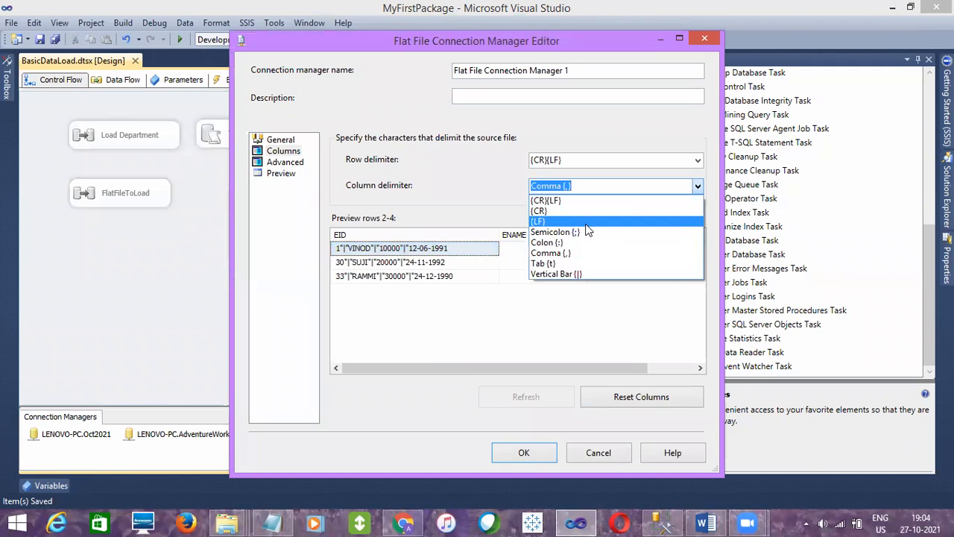
pyautogui.click(575, 273)
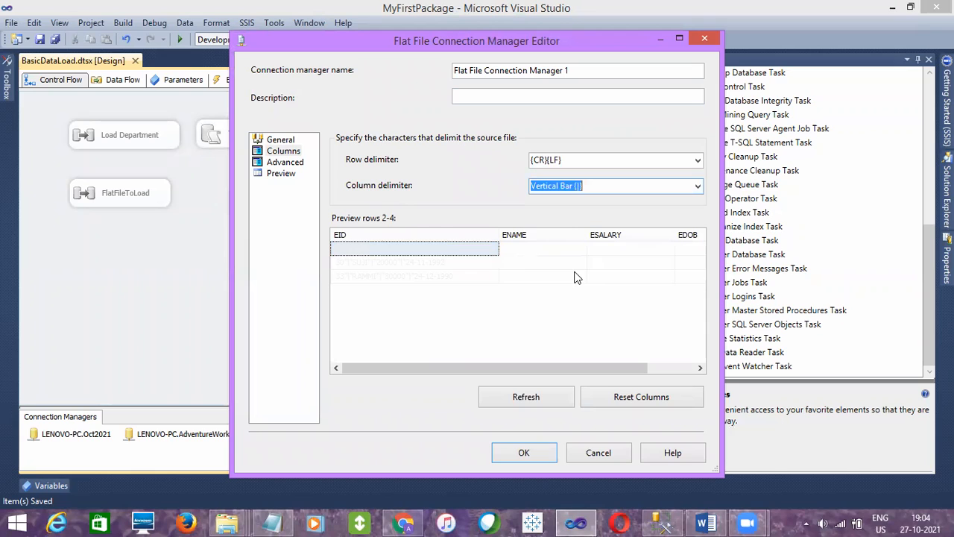
pyautogui.click(655, 398)
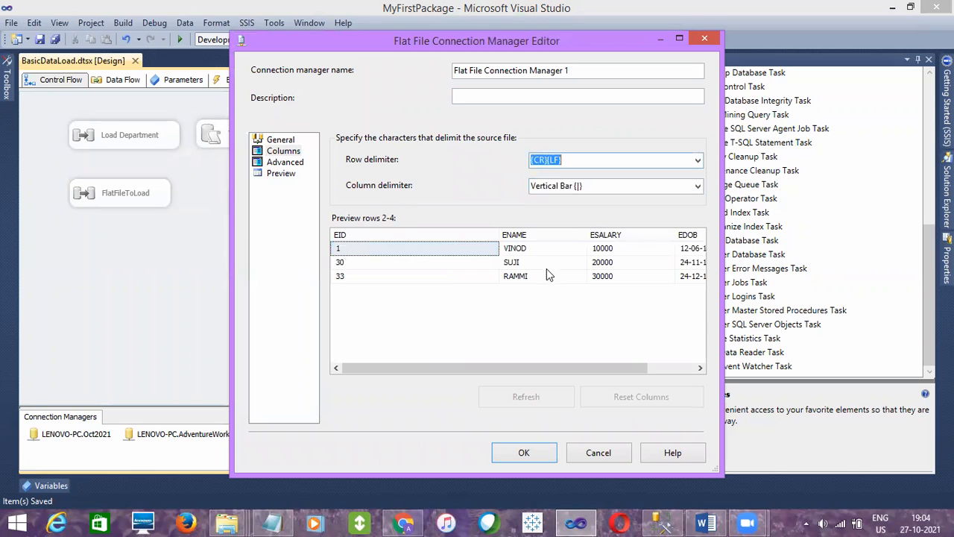
pyautogui.moveTo(532, 365); pyautogui.dragTo(452, 355)
pyautogui.click(511, 455)
# - Review the available column delimiters of Flat File Connection Manager 1, cancel its editor and save the package
pyautogui.doubleClick(513, 434)
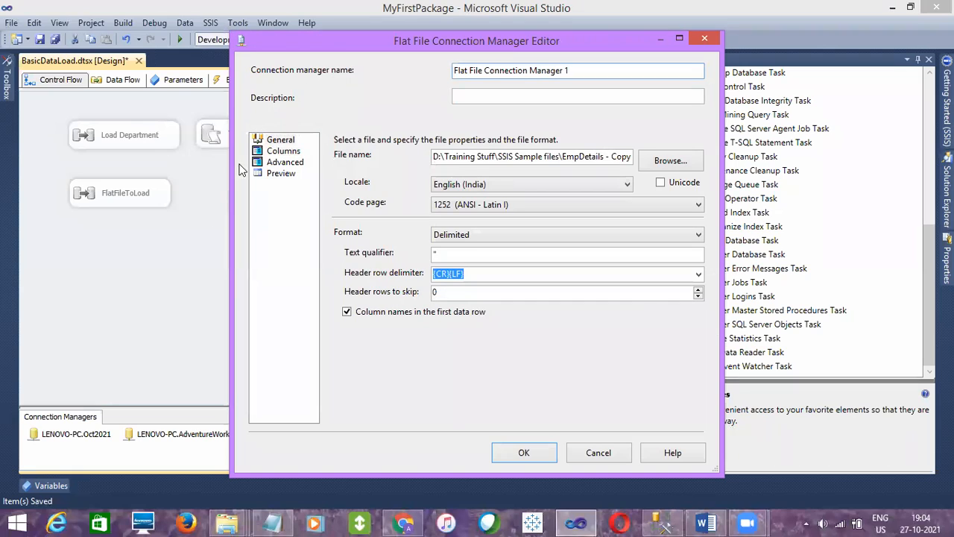
pyautogui.click(275, 152)
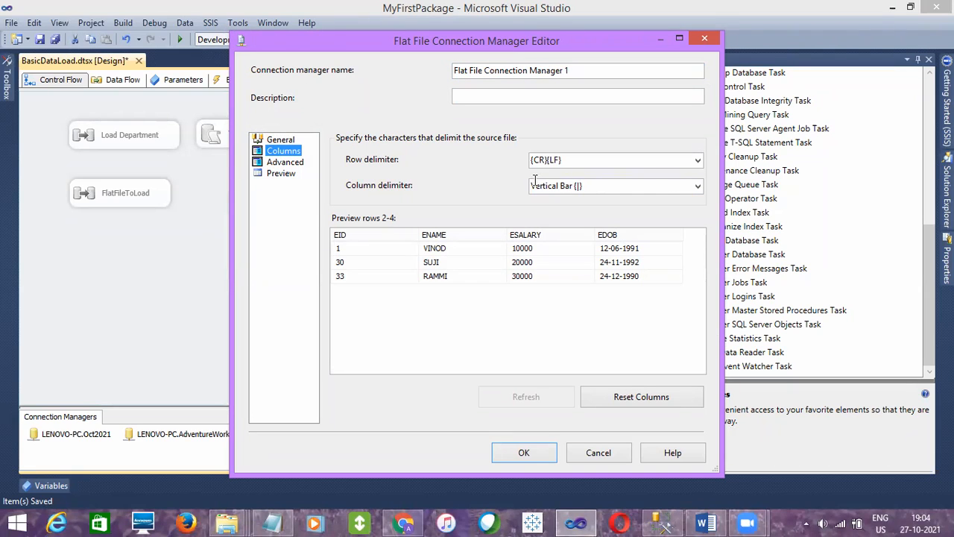
pyautogui.click(698, 186)
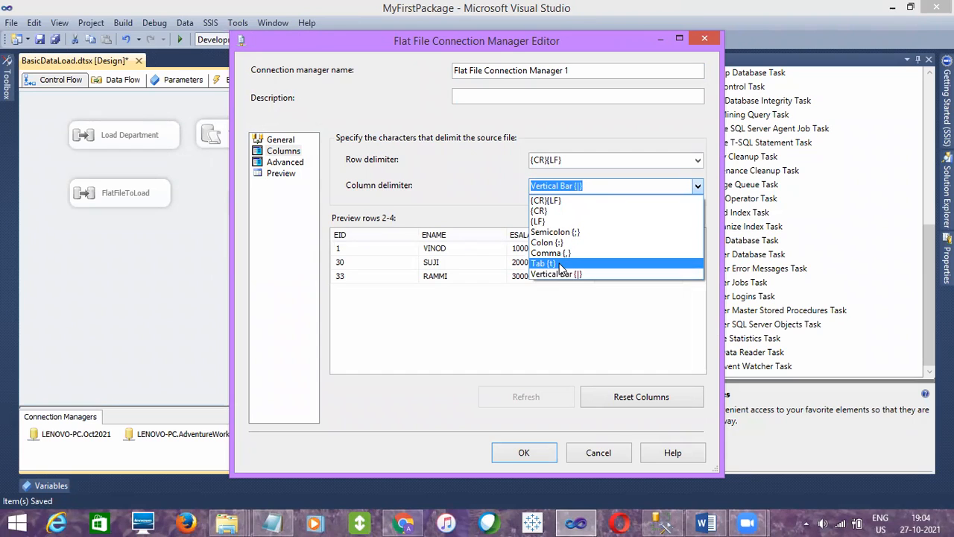
pyautogui.click(549, 325)
pyautogui.click(587, 449)
pyautogui.click(413, 311)
pyautogui.hotkey('ctrl', 's')
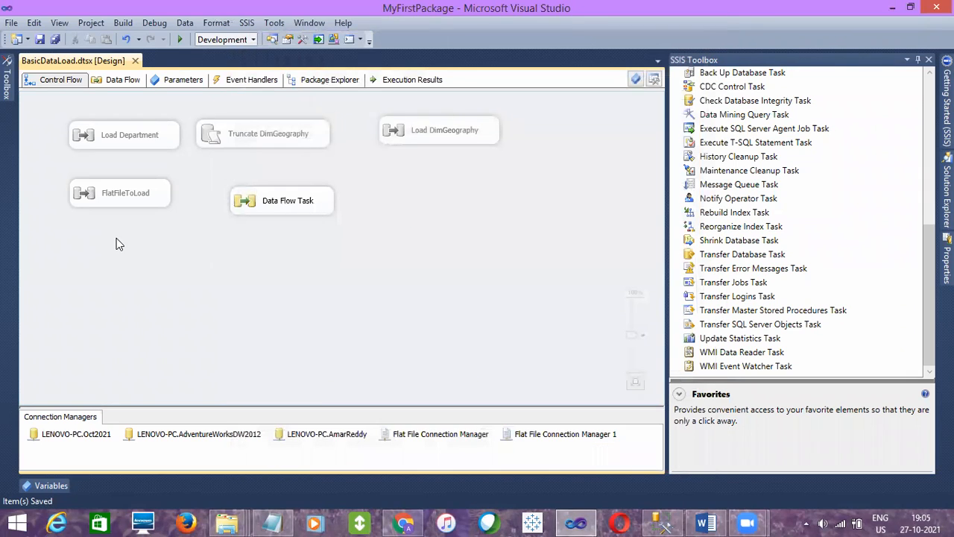
# - Review the contents of the EmpDetails - Copy text file in the SSIS Sample files folder once more and close it
pyautogui.click(117, 187)
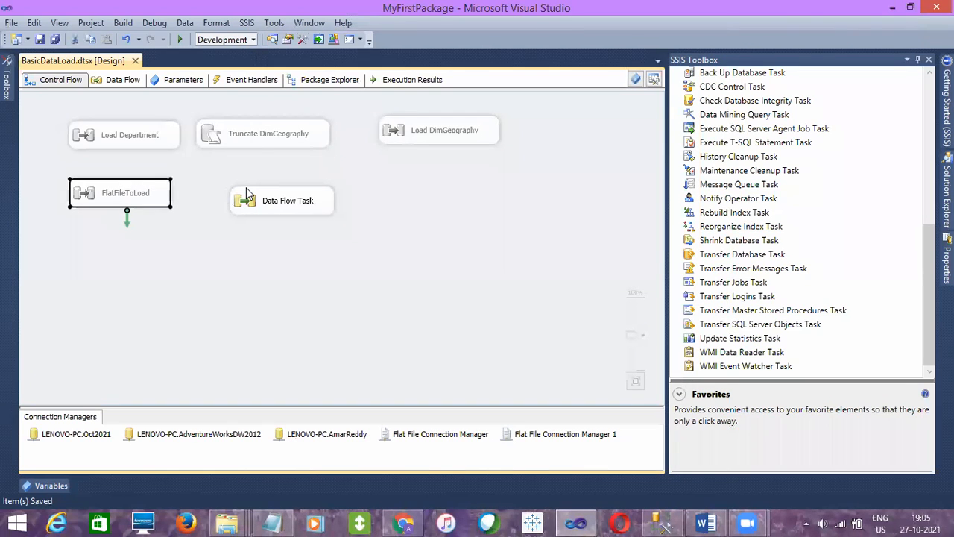
pyautogui.click(222, 243)
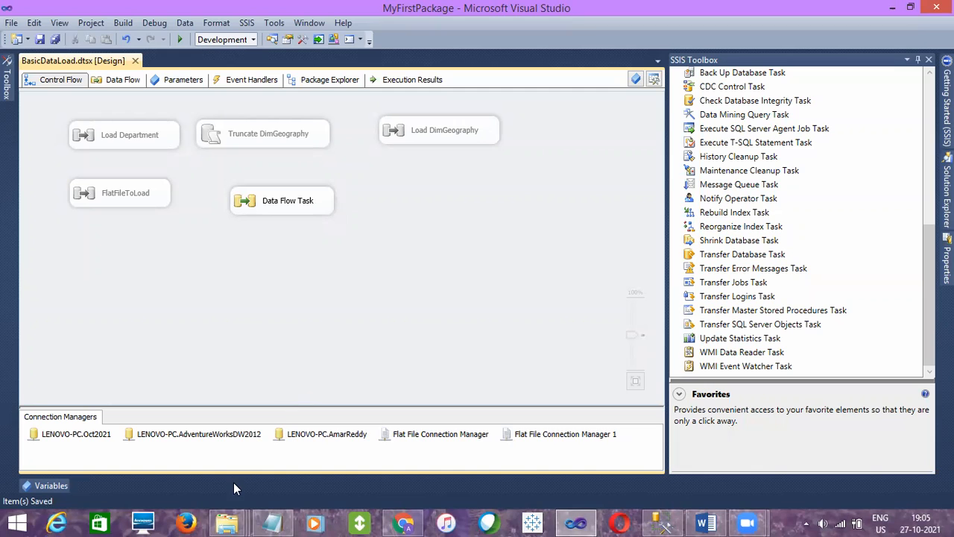
pyautogui.moveTo(228, 522)
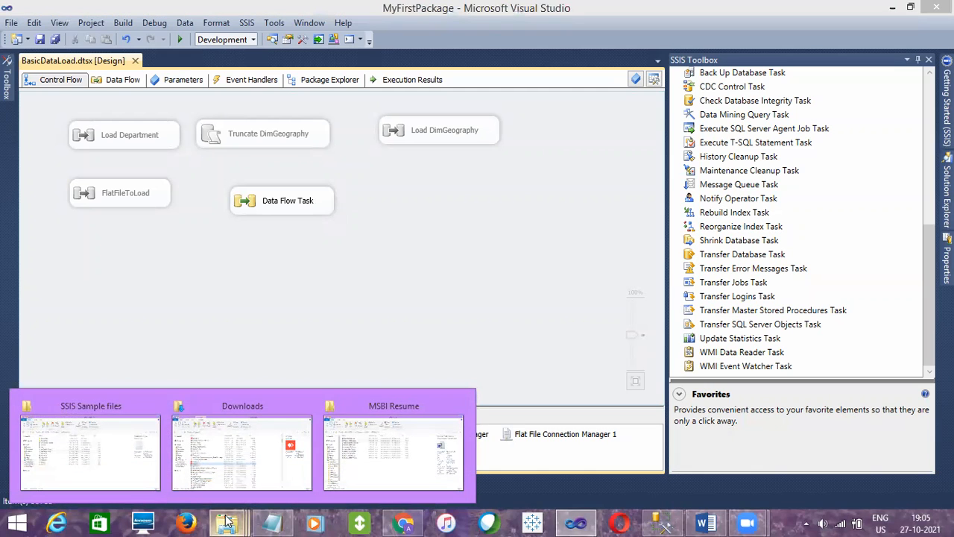
pyautogui.click(154, 475)
pyautogui.doubleClick(181, 246)
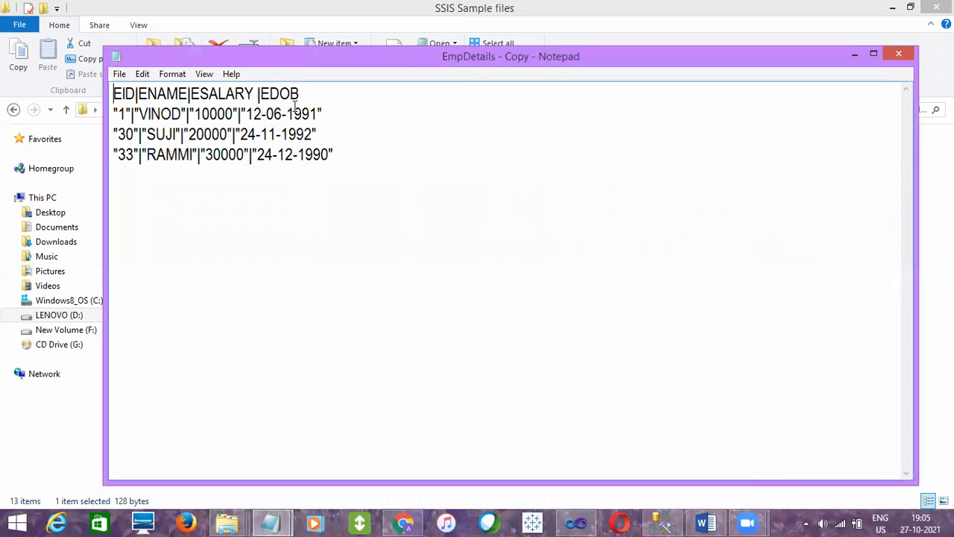
pyautogui.click(898, 54)
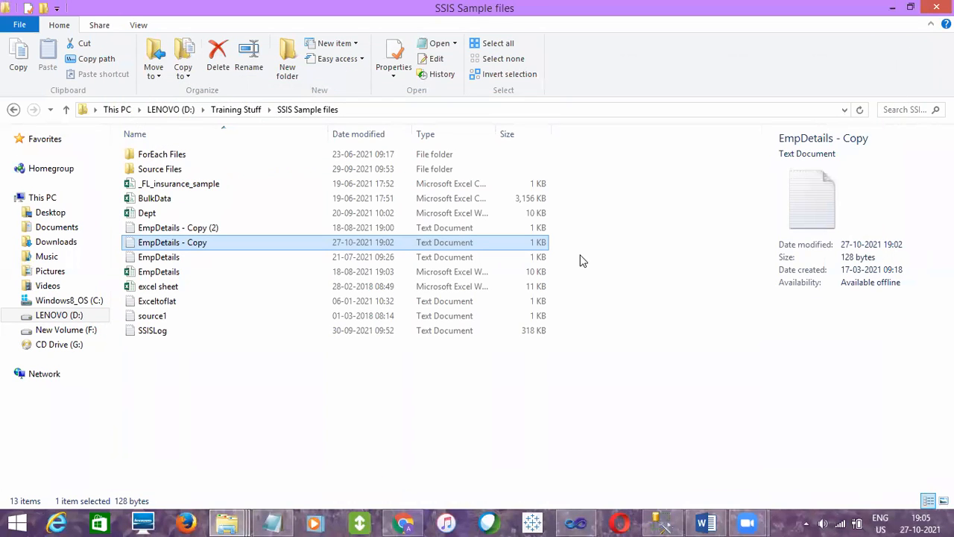
pyautogui.click(356, 420)
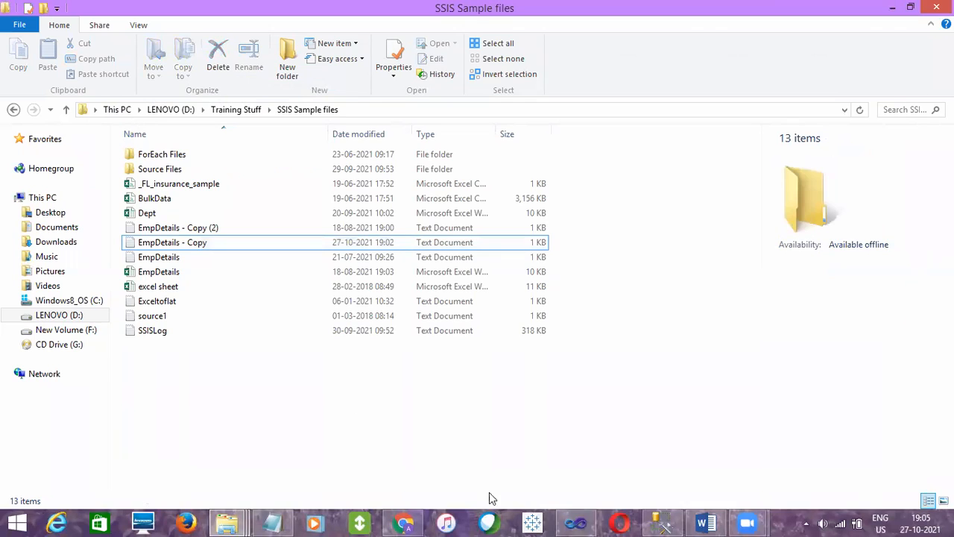
# - Switch to Visual Studio, open the Data Flow Task, check the OLE DB Destination's settings and close its editor
pyautogui.click(576, 523)
pyautogui.doubleClick(313, 199)
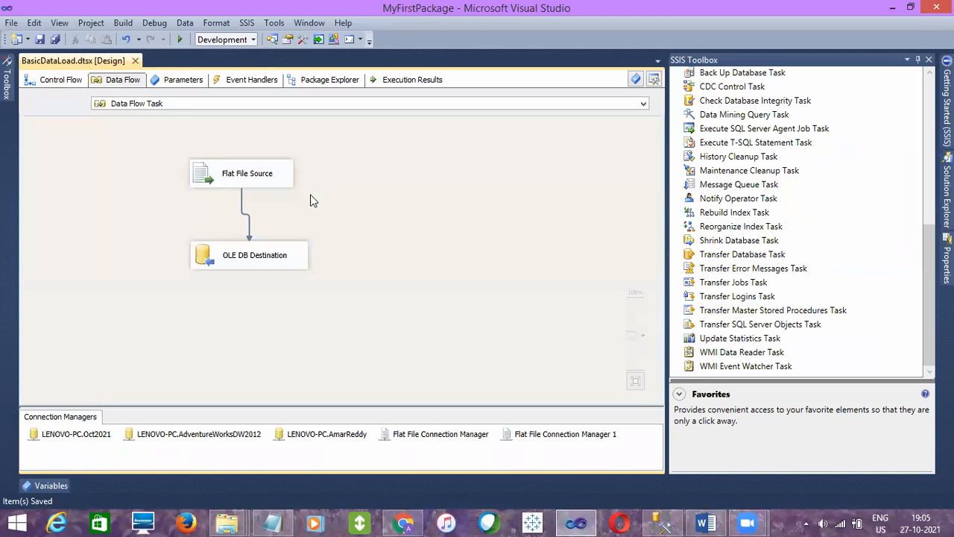
pyautogui.click(245, 176)
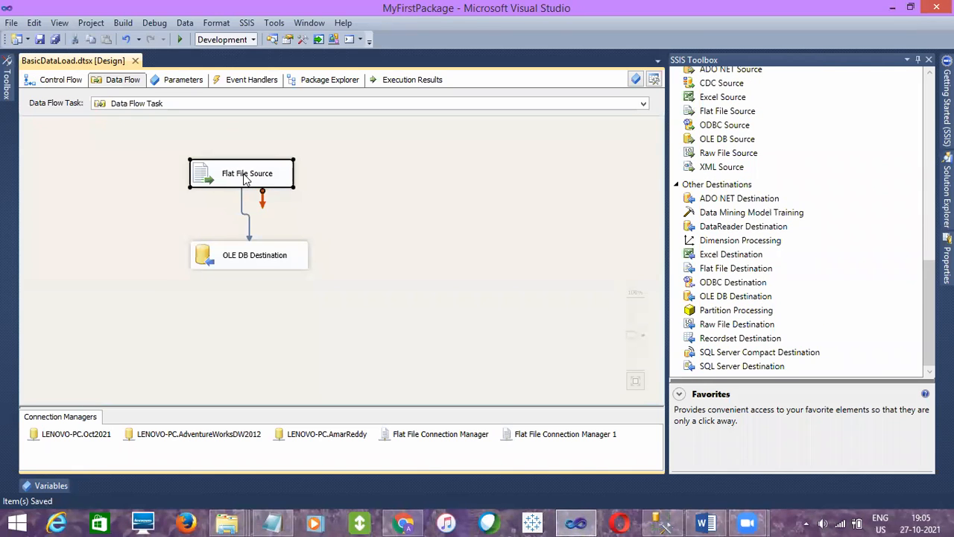
pyautogui.click(306, 253)
pyautogui.click(353, 183)
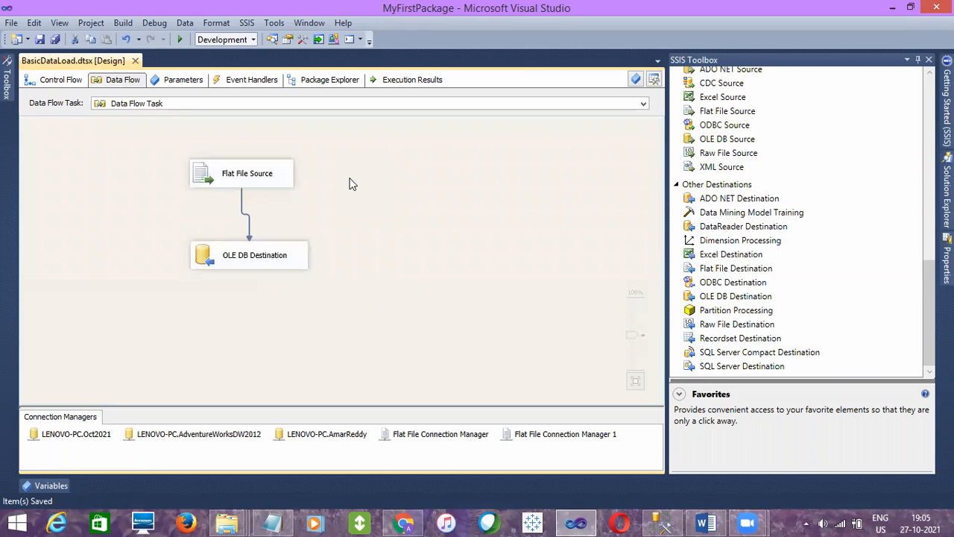
pyautogui.click(281, 177)
pyautogui.click(372, 250)
pyautogui.click(249, 178)
pyautogui.doubleClick(261, 257)
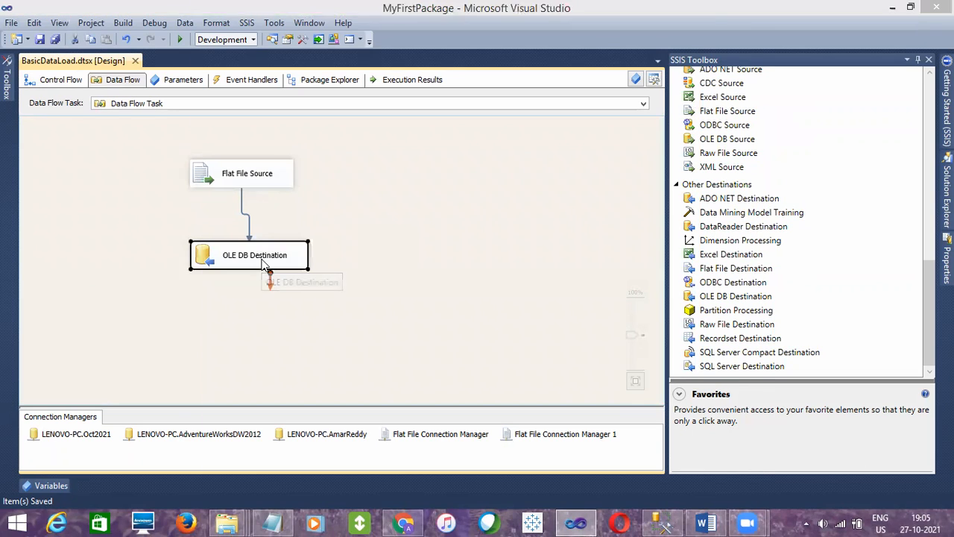
pyautogui.click(643, 482)
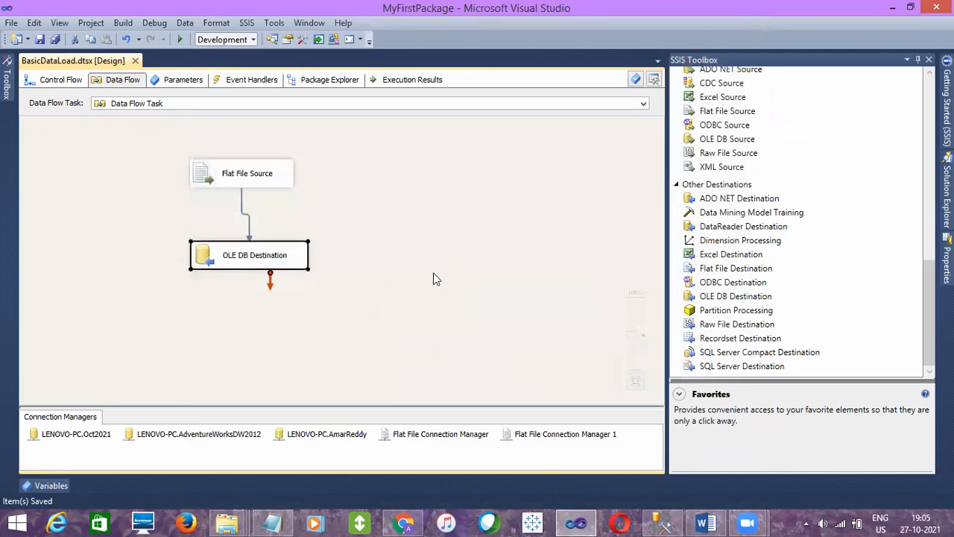
pyautogui.click(249, 171)
pyautogui.click(318, 262)
pyautogui.click(284, 257)
pyautogui.click(283, 182)
pyautogui.click(354, 254)
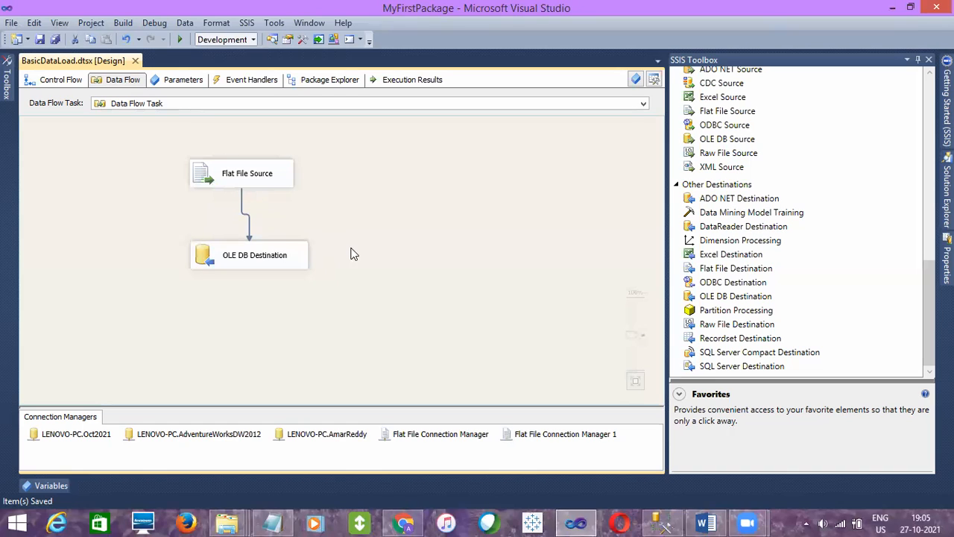
# - Compare the tasks in the BasicDataLoad control flow with the source and destination components inside the Data Flow Task
pyautogui.click(60, 80)
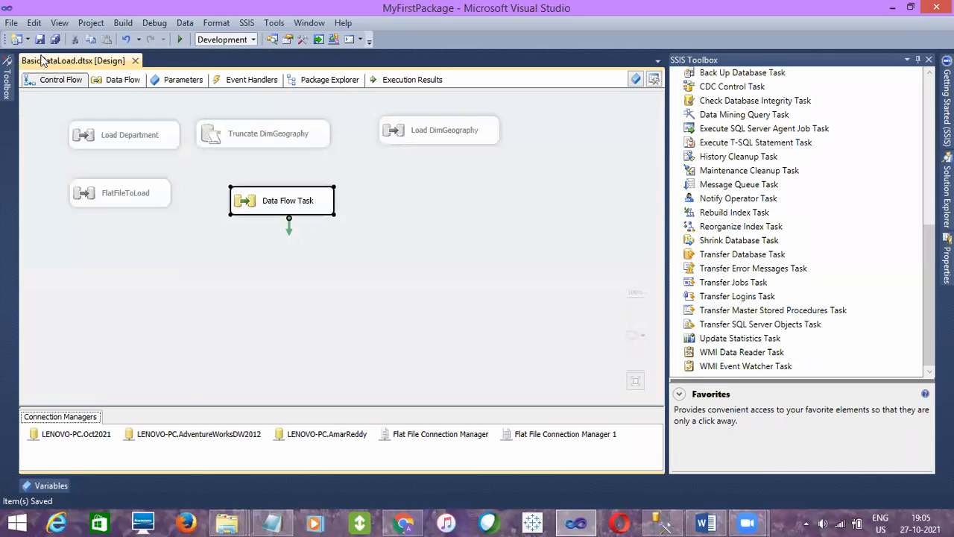
pyautogui.click(156, 245)
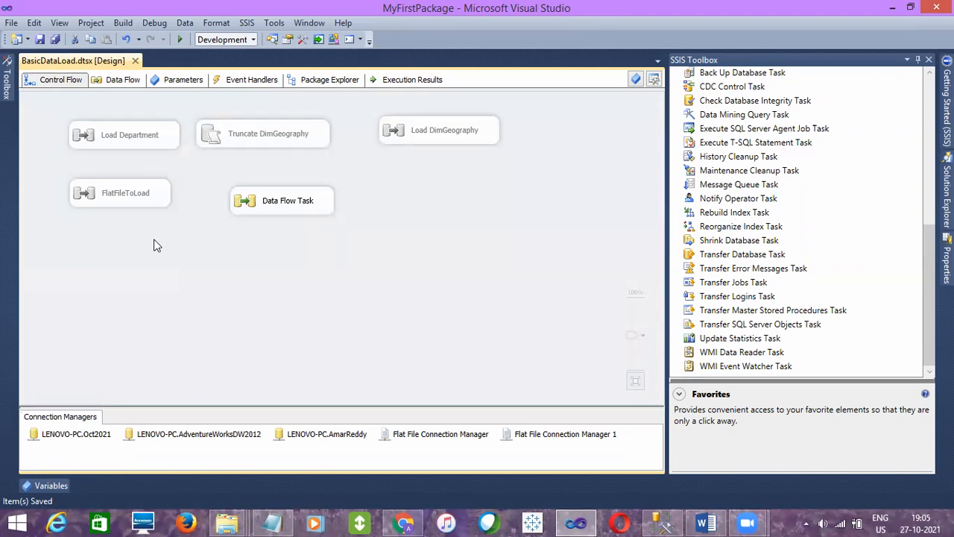
pyautogui.click(303, 209)
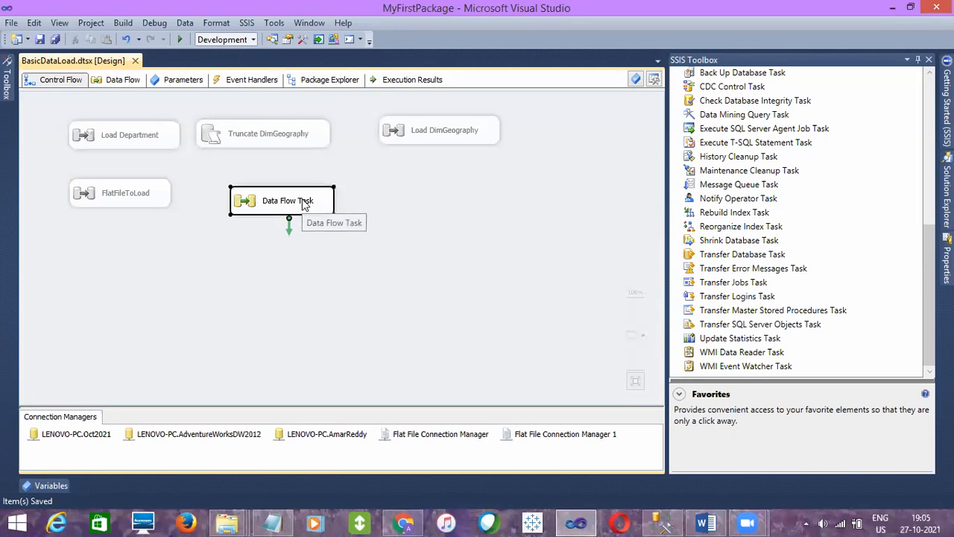
pyautogui.click(401, 198)
pyautogui.click(321, 205)
pyautogui.doubleClick(321, 206)
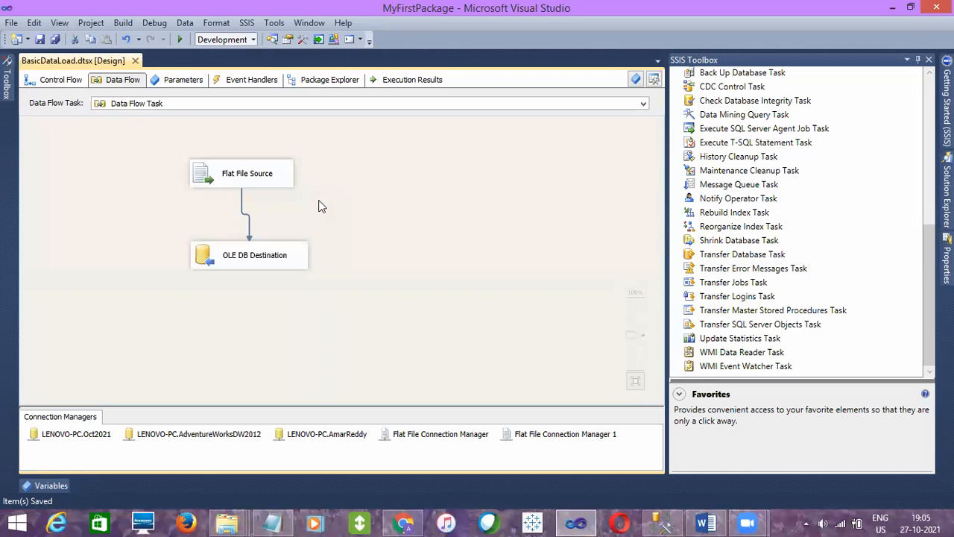
pyautogui.click(74, 84)
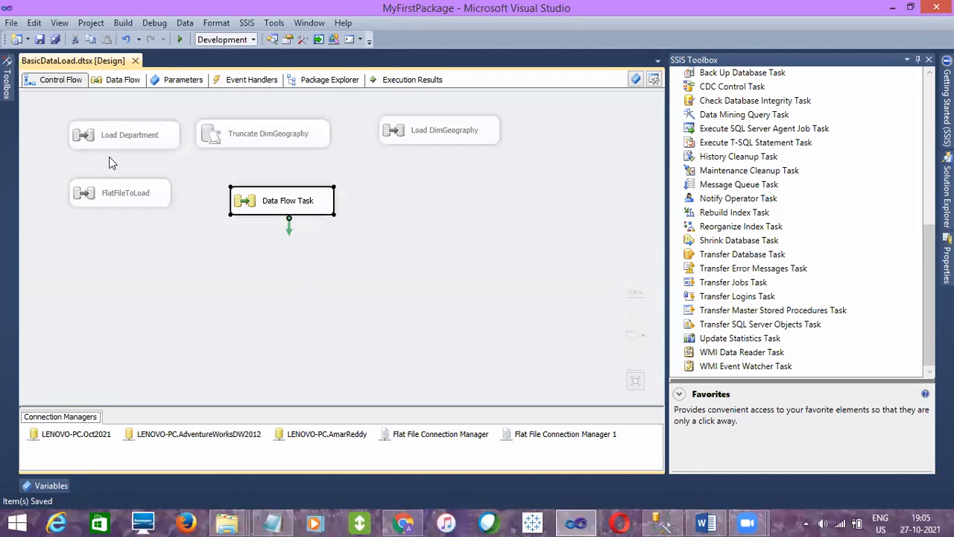
pyautogui.click(109, 162)
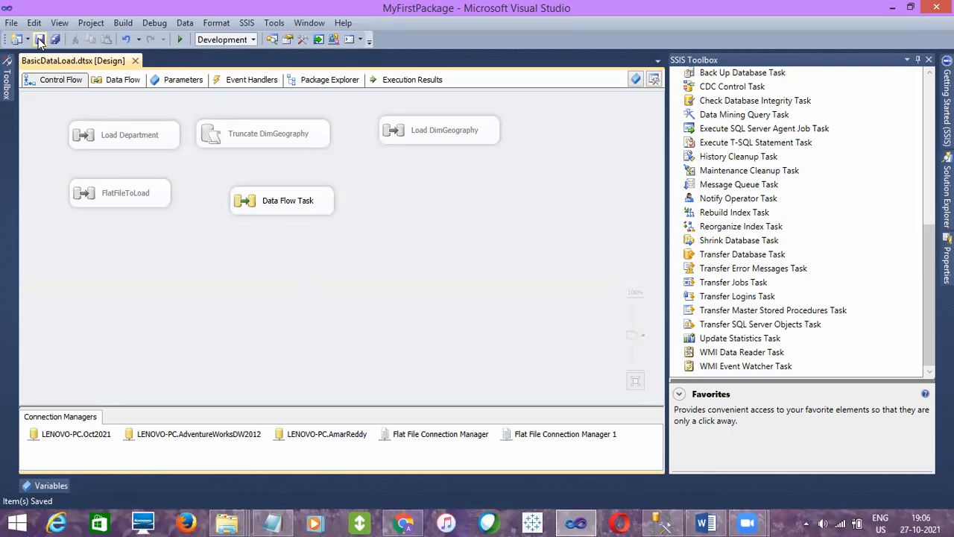
pyautogui.click(266, 207)
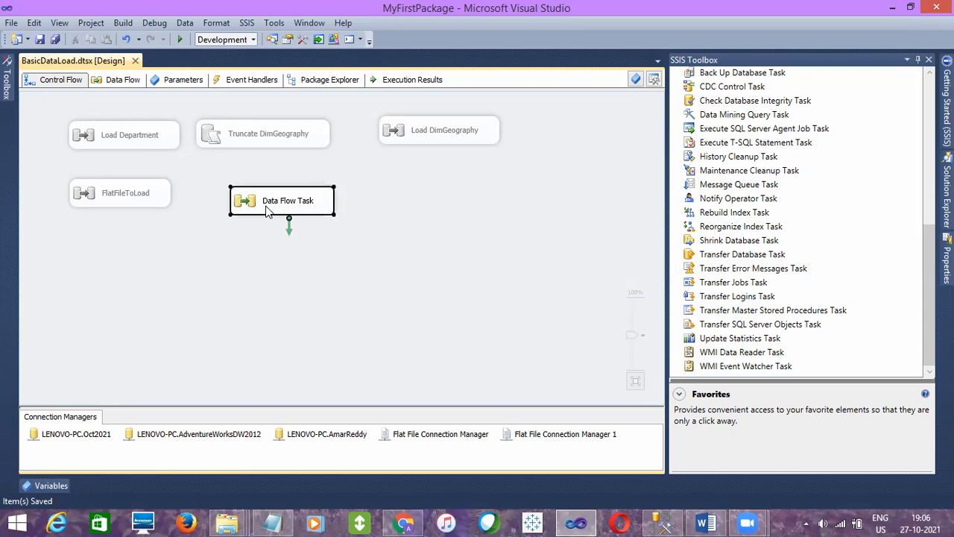
pyautogui.doubleClick(276, 201)
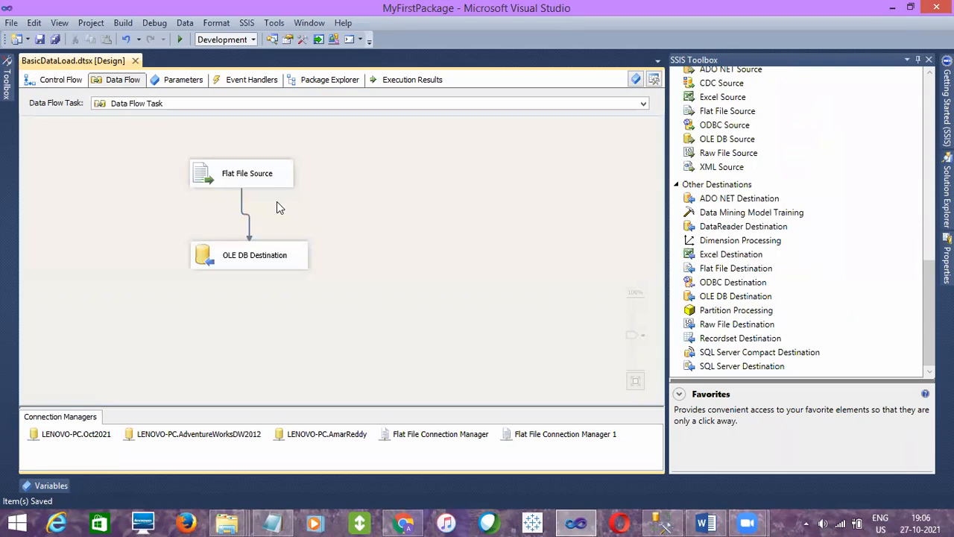
pyautogui.click(228, 254)
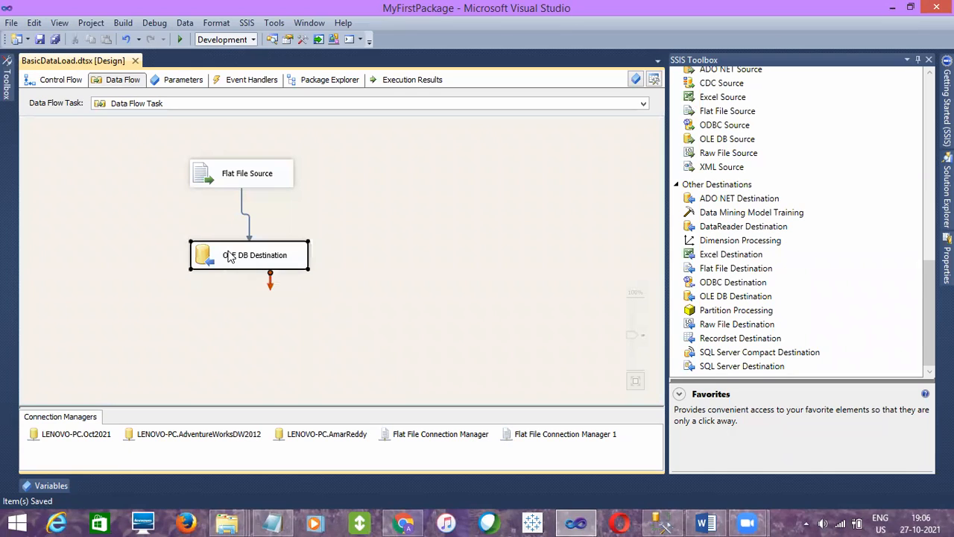
pyautogui.click(228, 294)
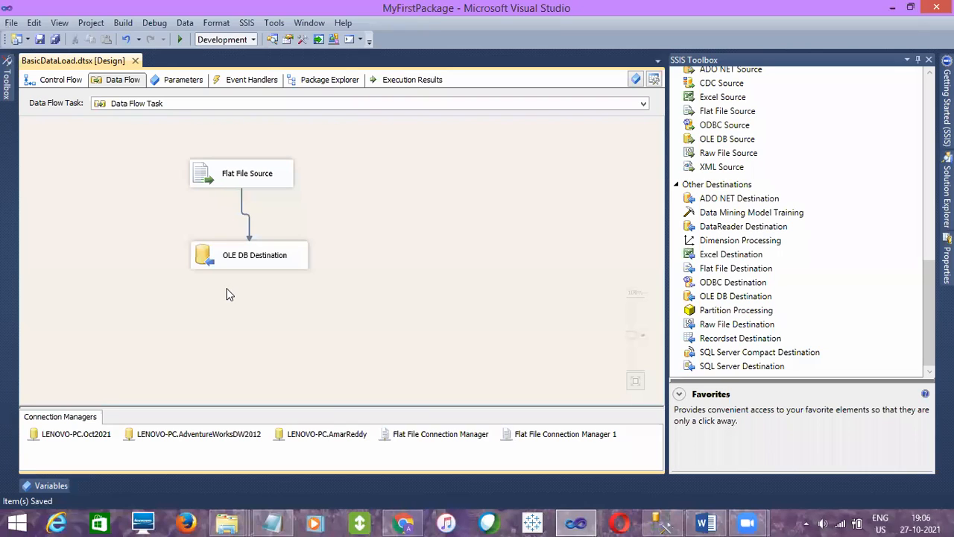
# - Review the FlatFileToLoad task and the Data Flow Task's components once more, ending in the package's control flow
pyautogui.click(61, 80)
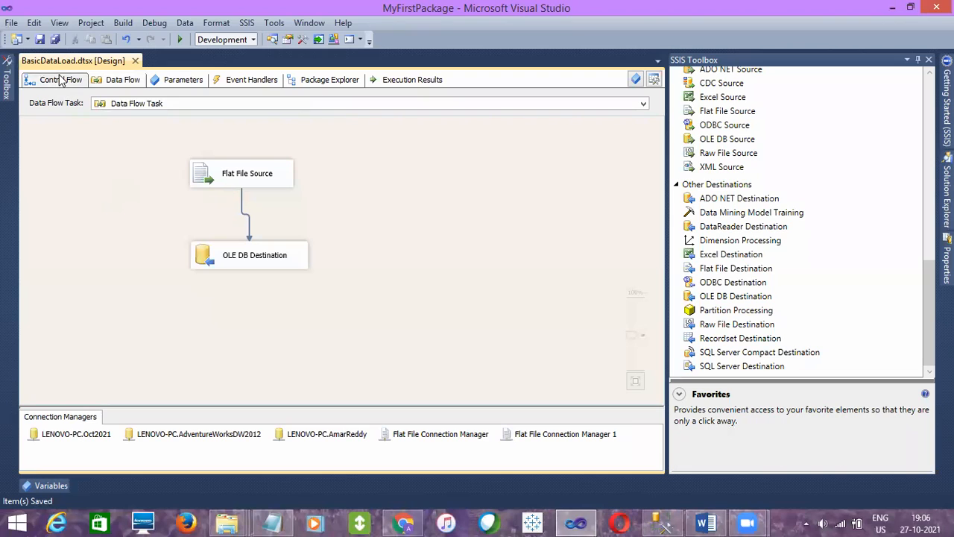
pyautogui.click(164, 225)
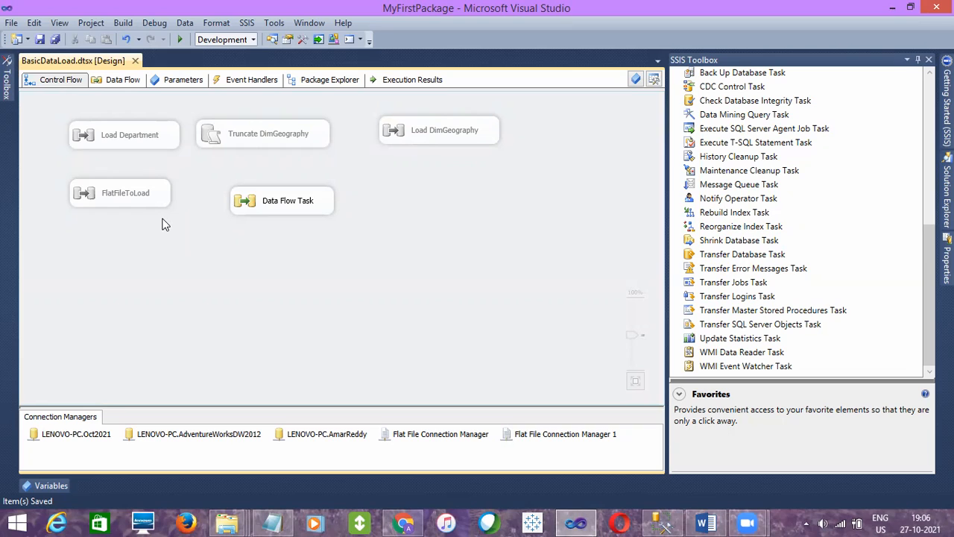
pyautogui.click(122, 190)
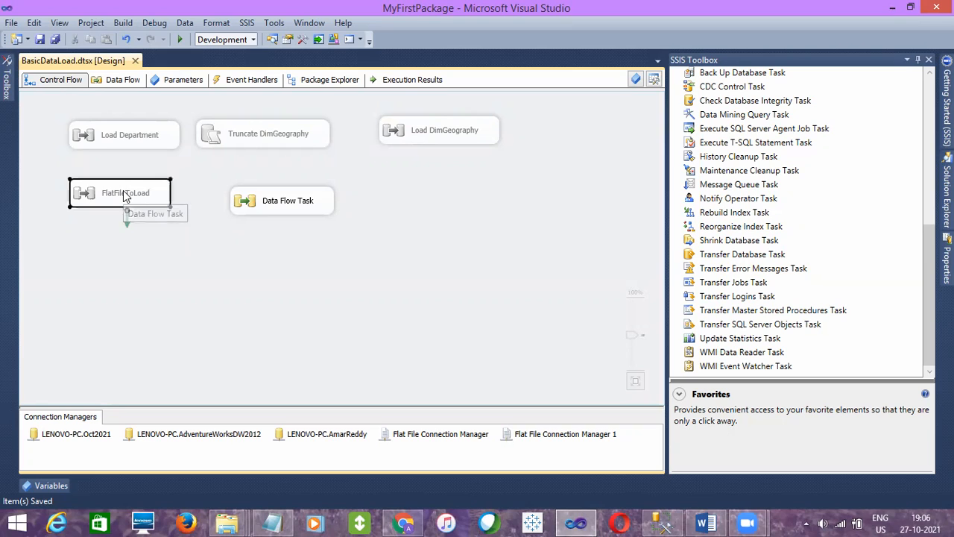
pyautogui.click(159, 240)
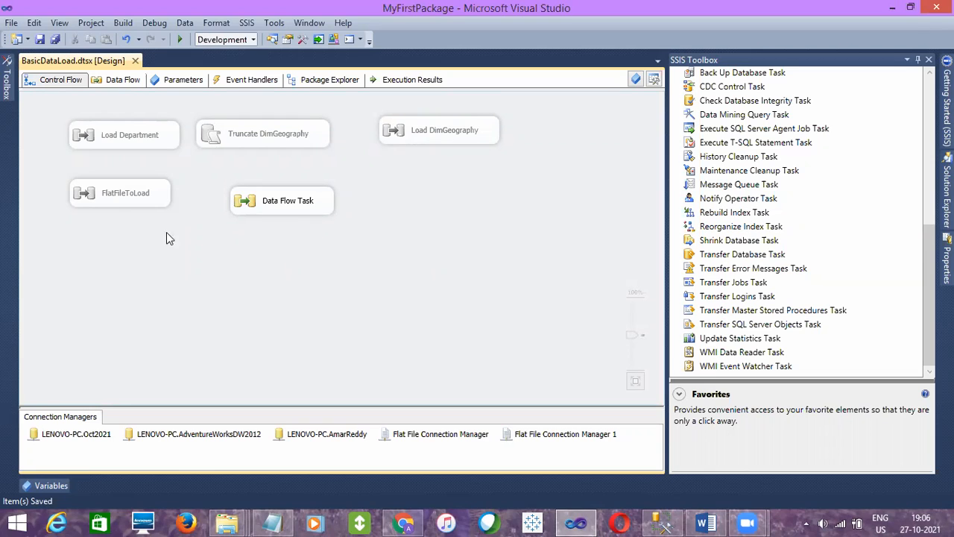
pyautogui.doubleClick(272, 209)
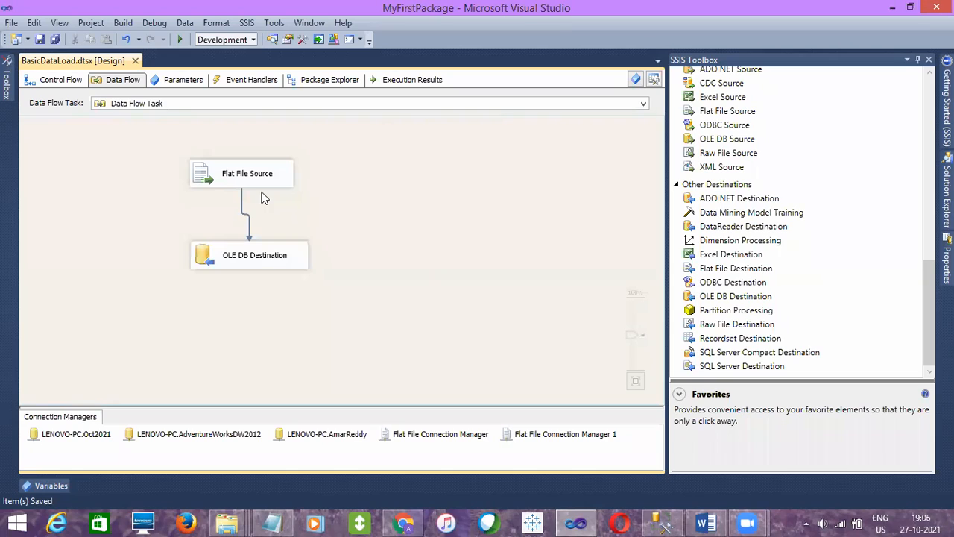
pyautogui.click(261, 253)
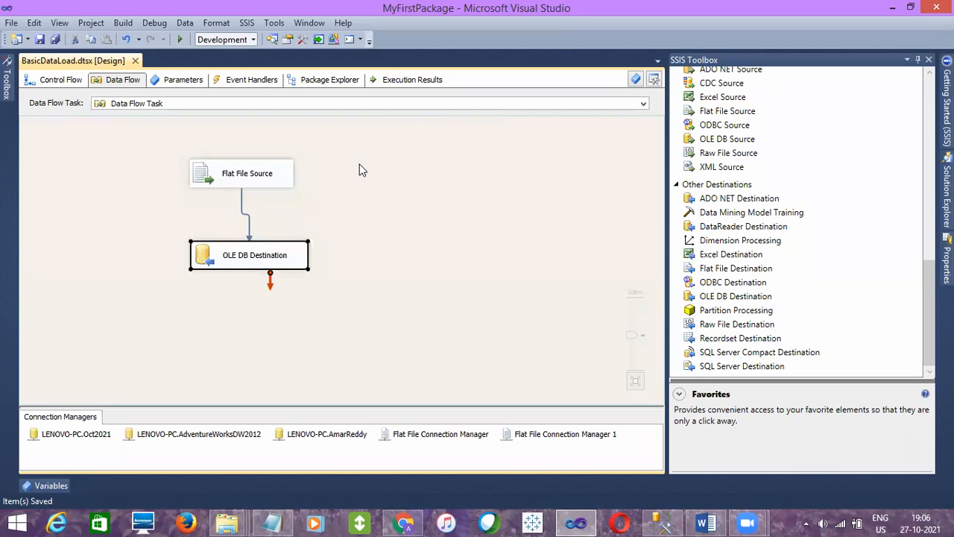
pyautogui.click(281, 179)
pyautogui.click(115, 236)
pyautogui.click(56, 80)
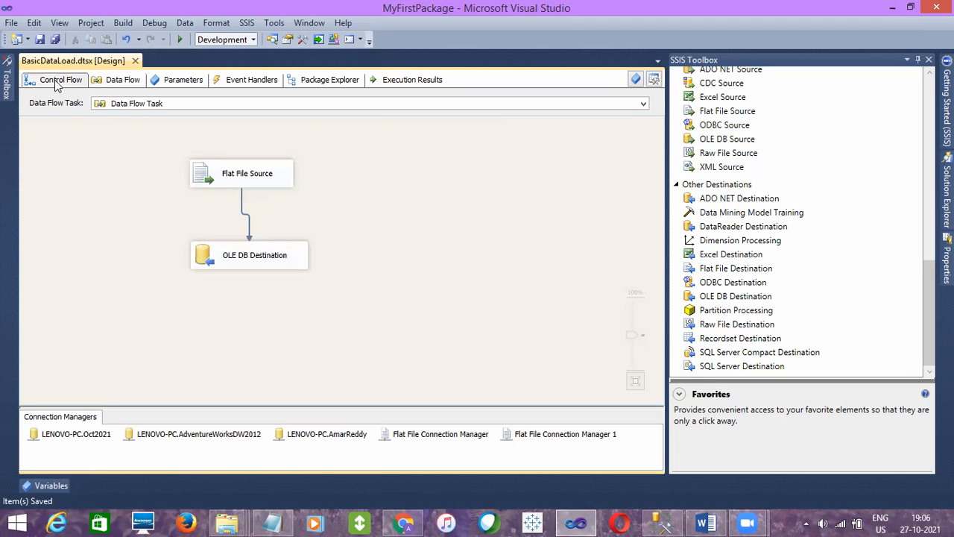
pyautogui.click(212, 312)
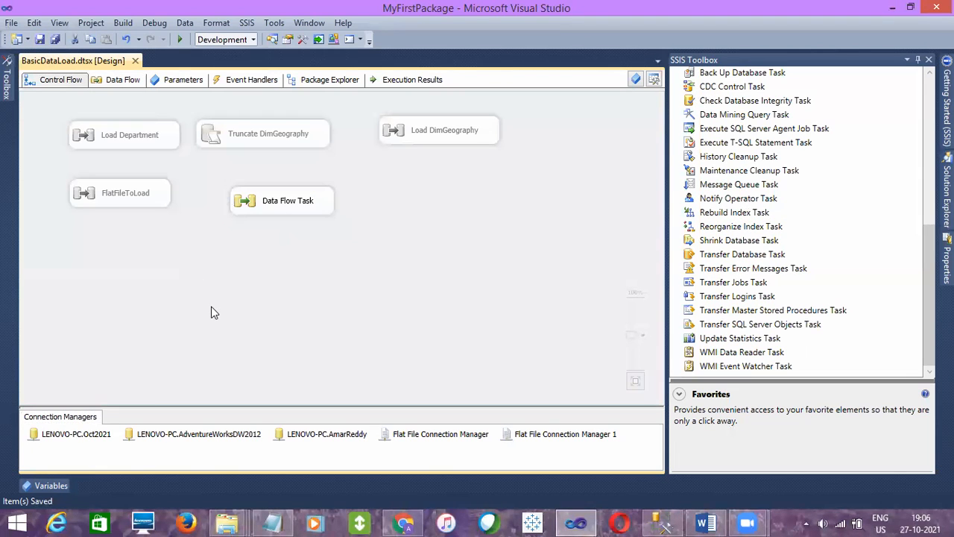